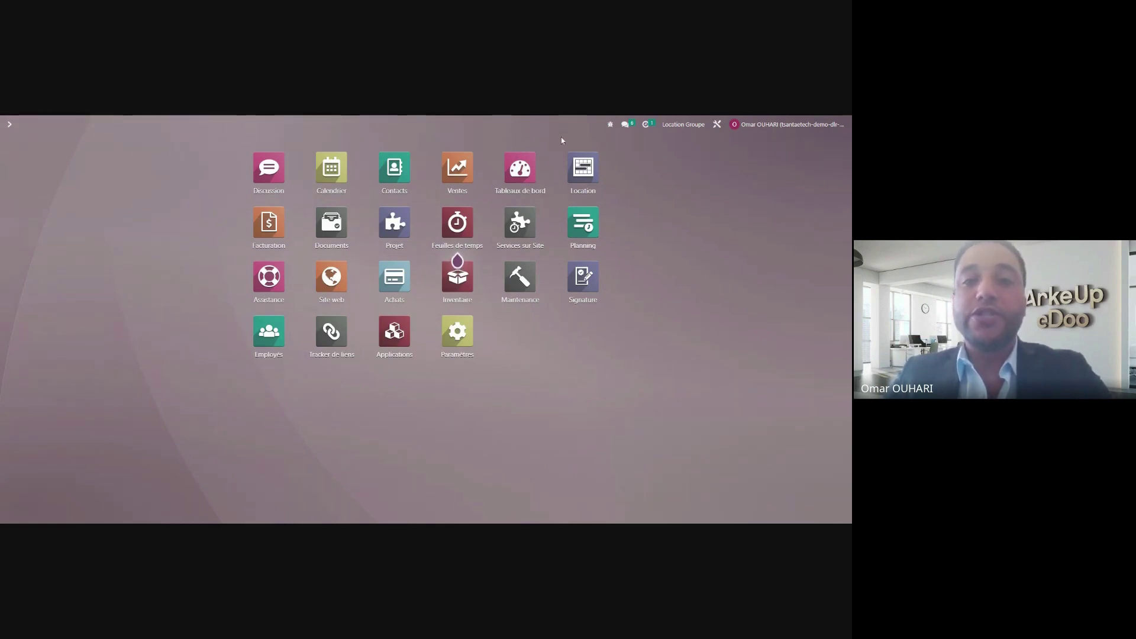
# Open the Location module's rentable products and view them as a list before returning to the card view.
pyautogui.click(579, 173)
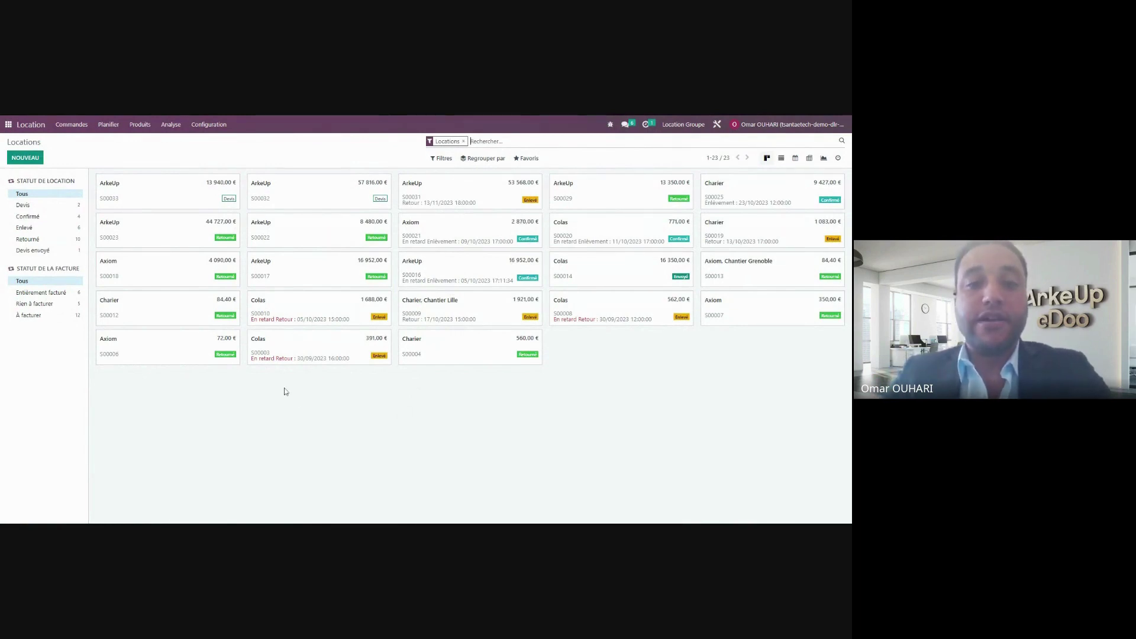
pyautogui.click(141, 125)
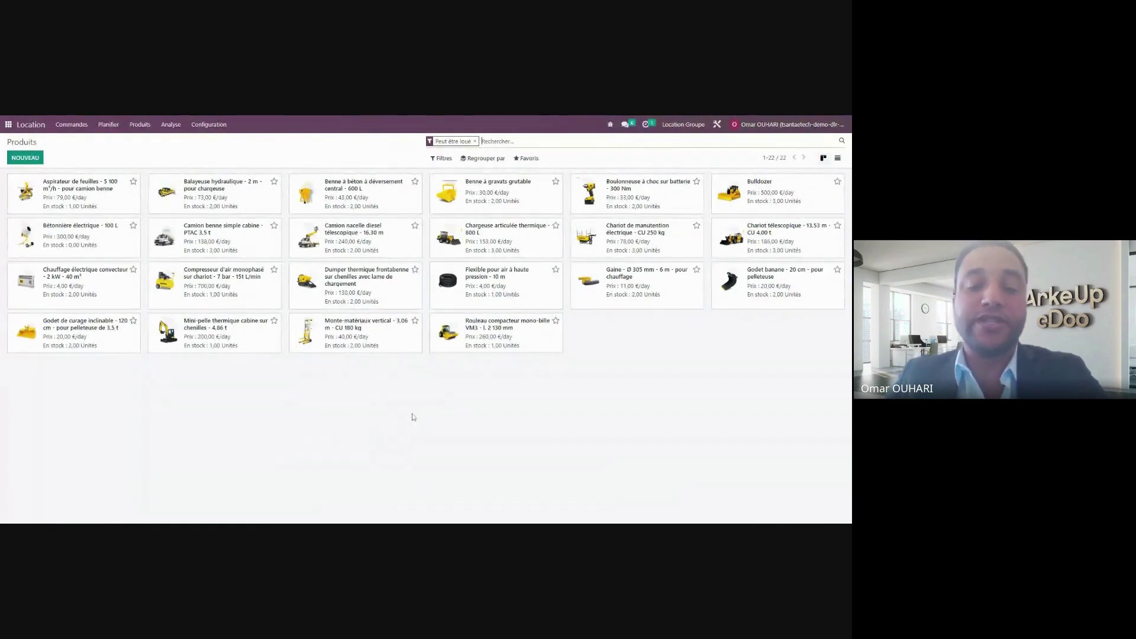
pyautogui.click(837, 159)
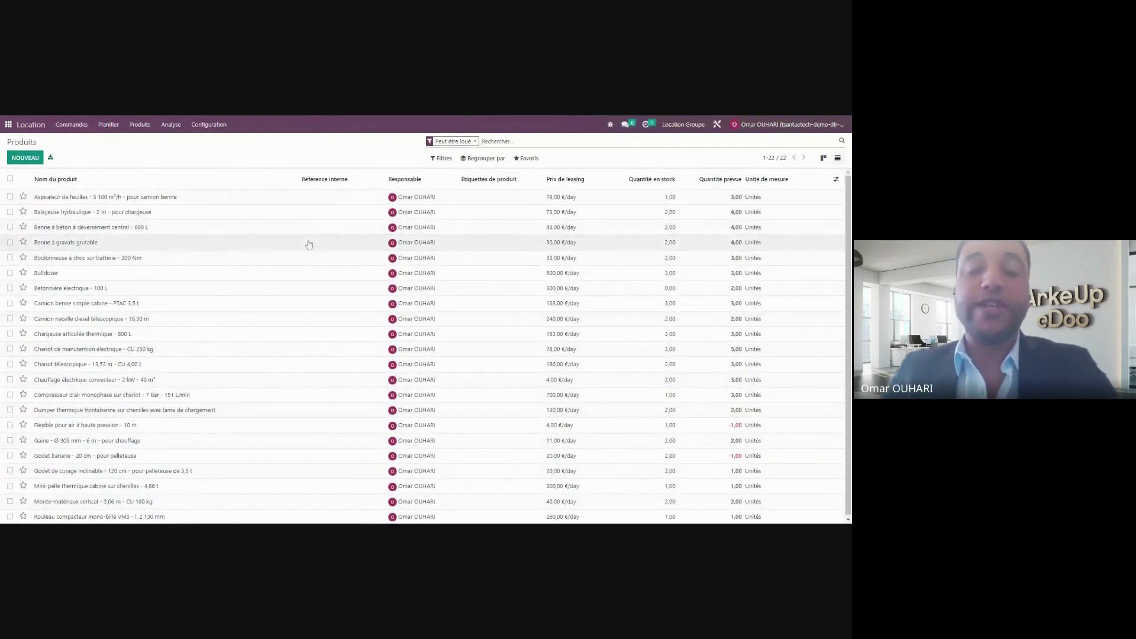
pyautogui.click(823, 158)
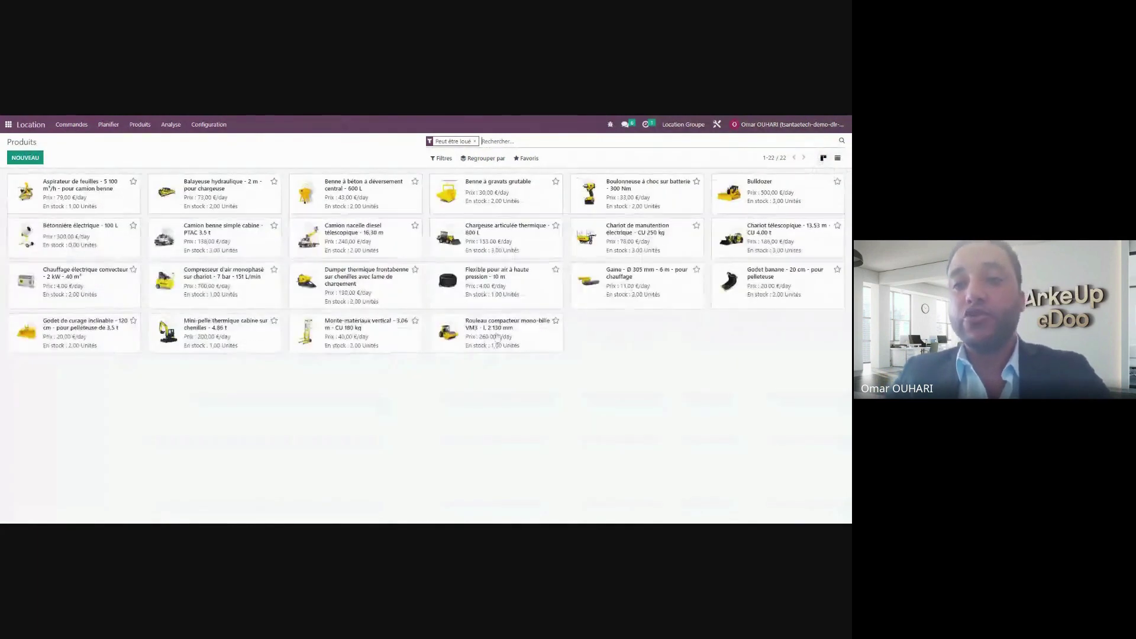
# Open the Bulldozer product and review its general information and sales settings, including optional and alternative products.
pyautogui.click(761, 191)
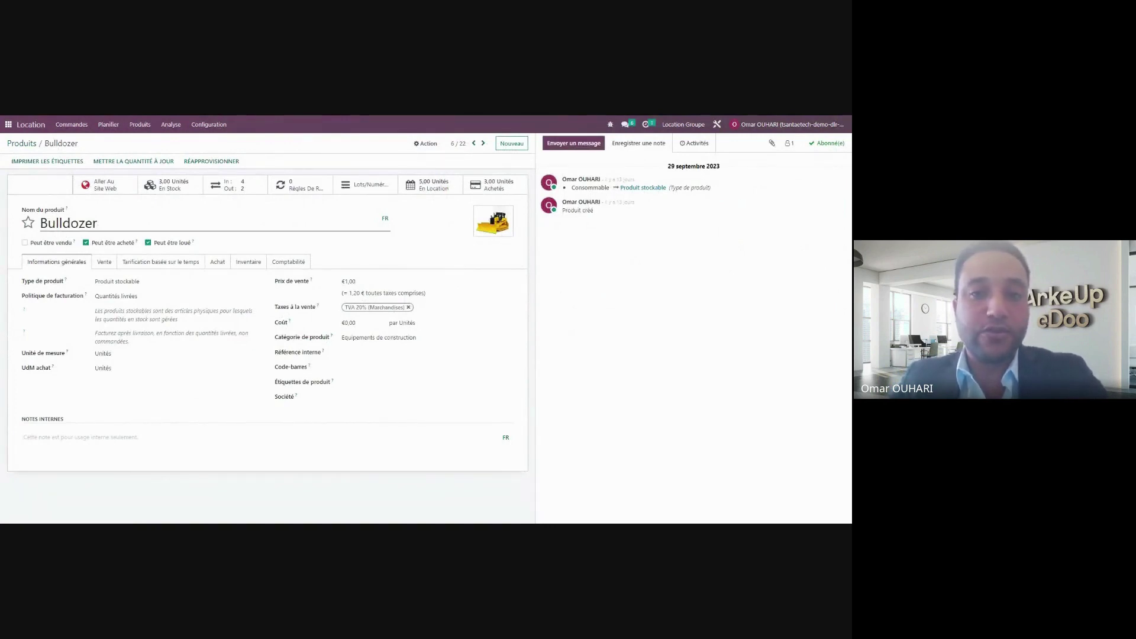
pyautogui.moveTo(63, 222); pyautogui.dragTo(93, 222)
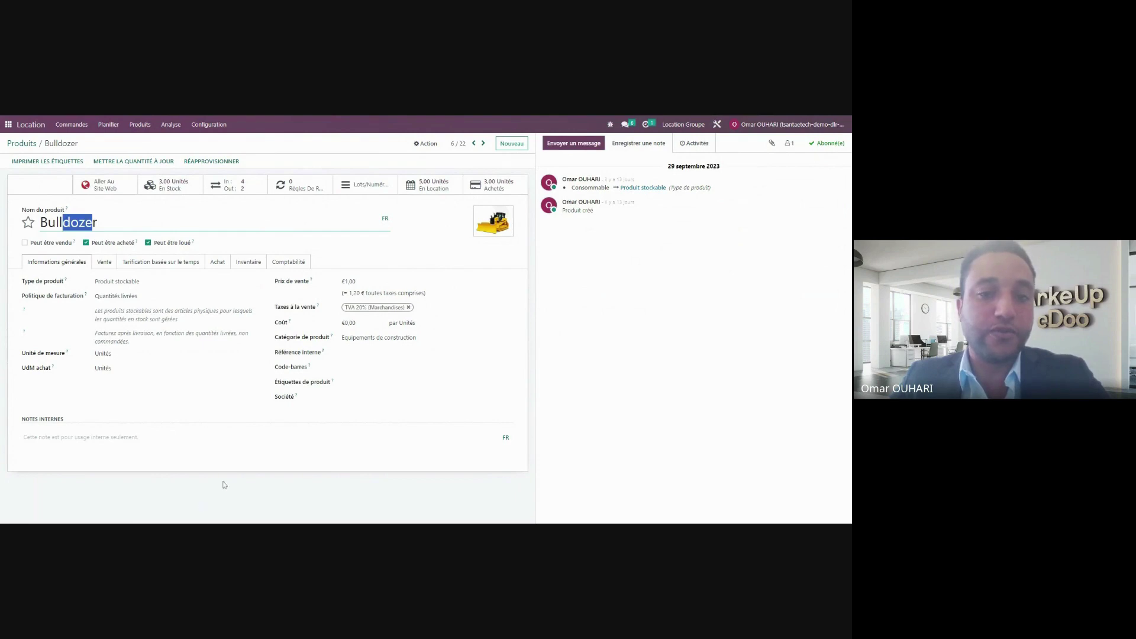
pyautogui.click(225, 492)
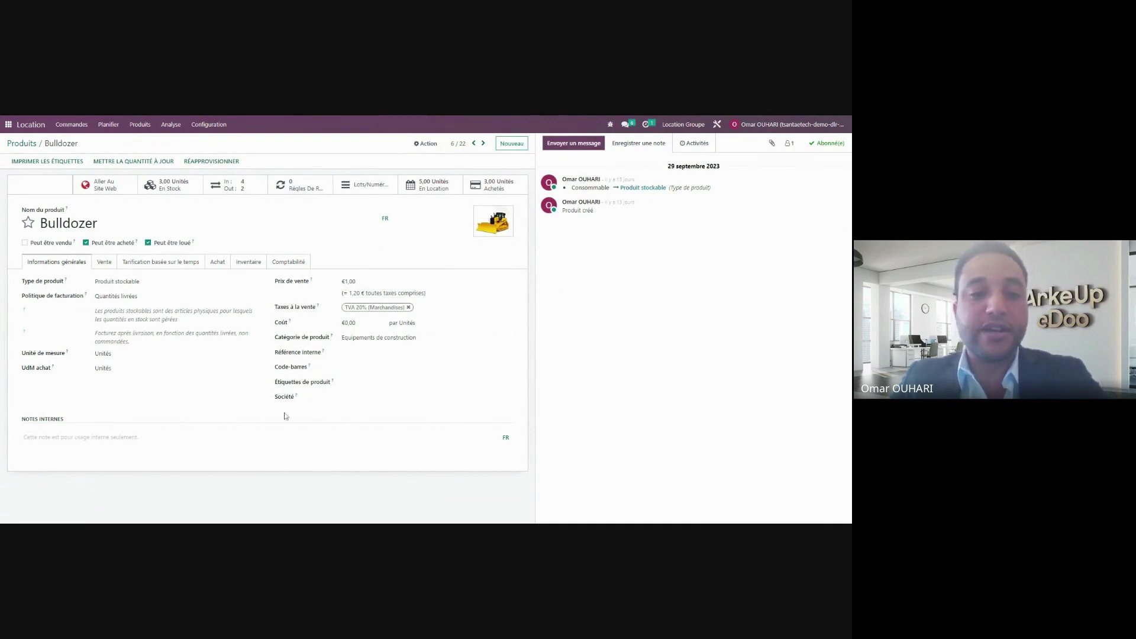
pyautogui.click(110, 265)
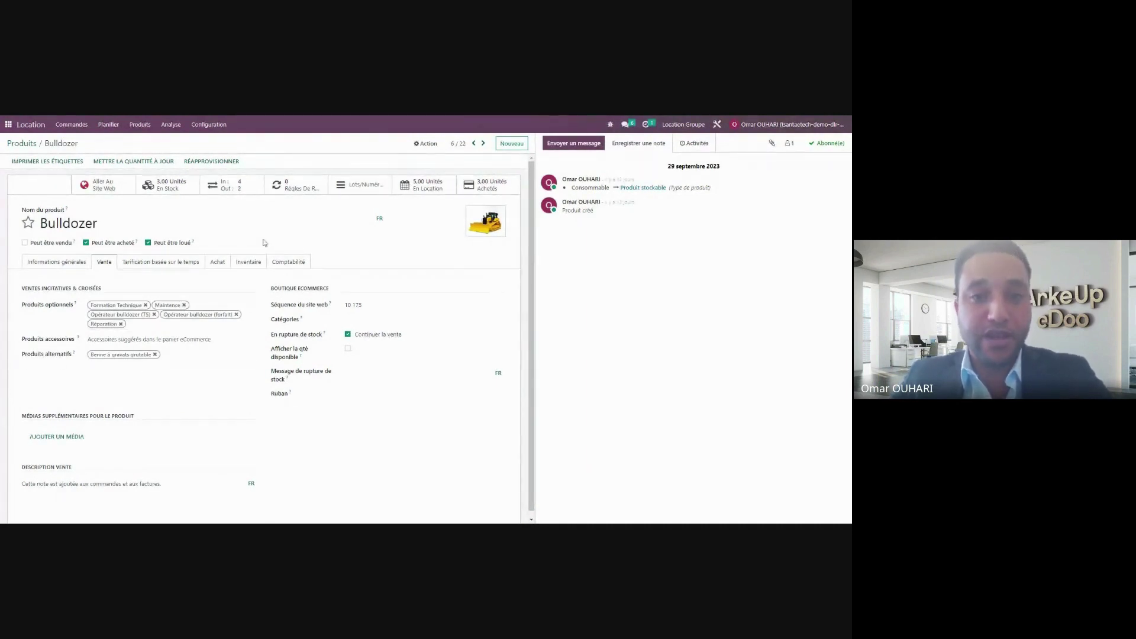
# Review the Bulldozer's time-based rental prices and its extra-hour and extra-day charges.
pyautogui.click(167, 264)
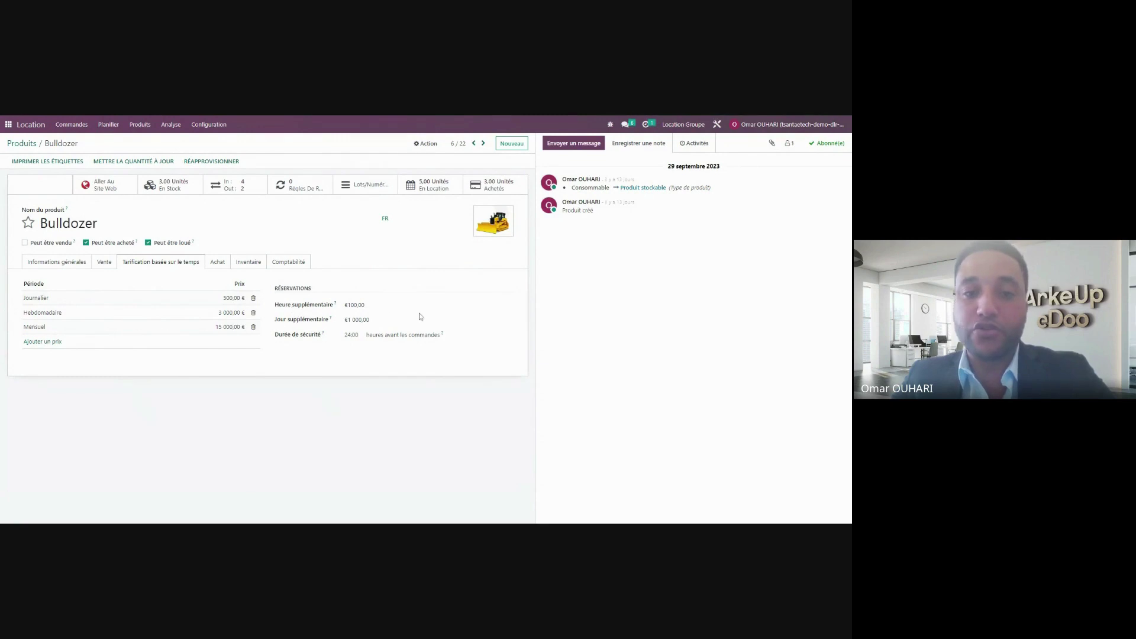
pyautogui.click(354, 305)
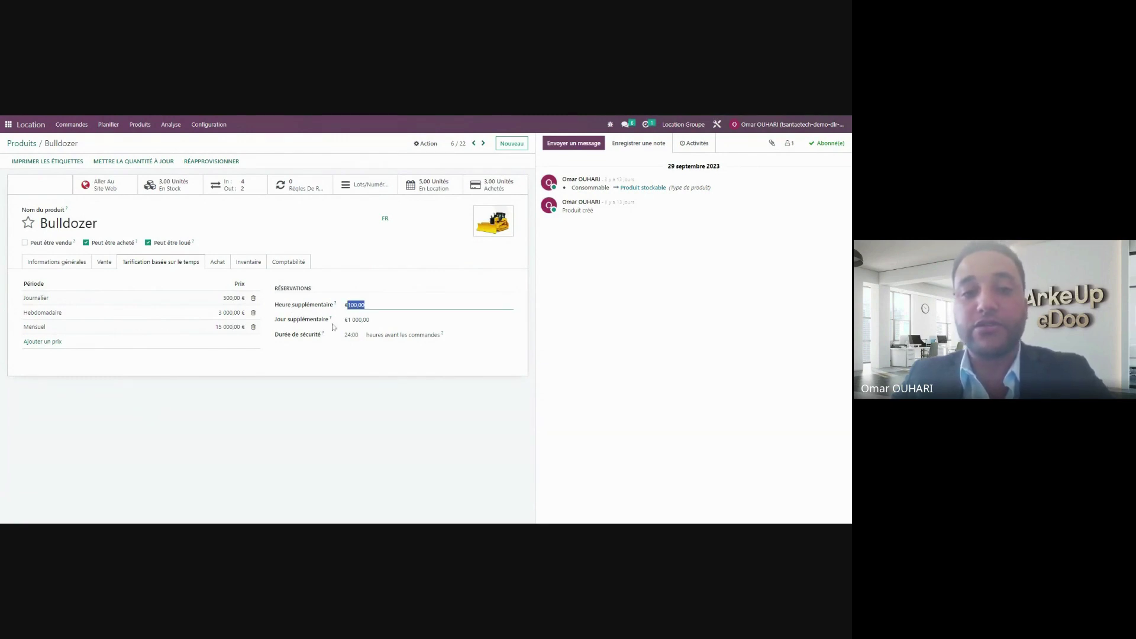
pyautogui.press('Tab')
pyautogui.click(305, 399)
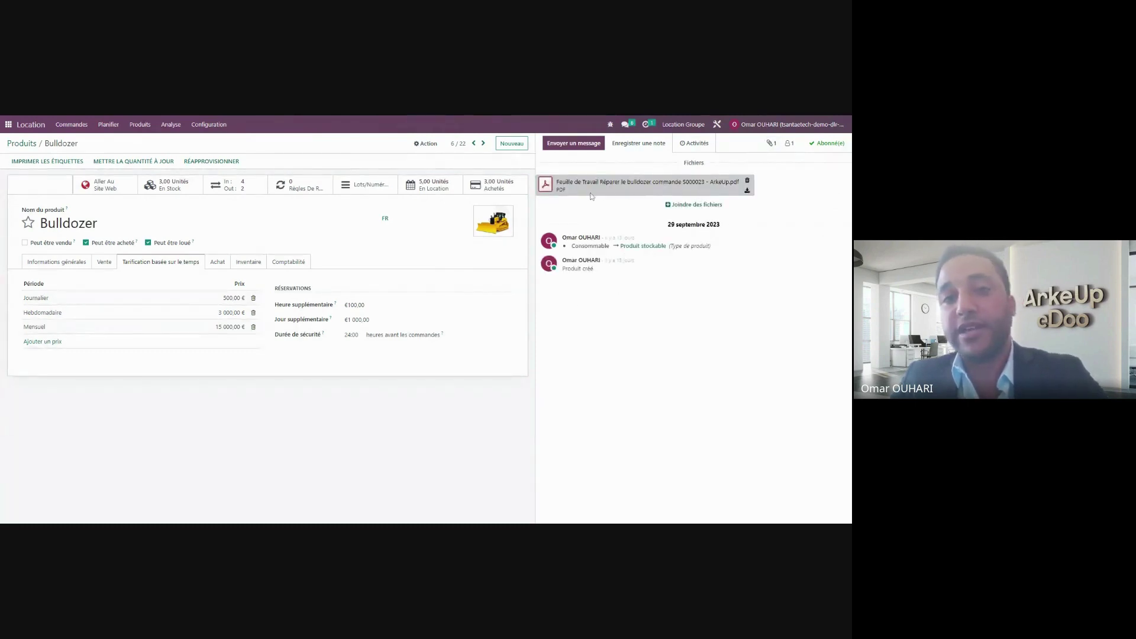
# Examine the Bulldozer's lots and serial numbers and return to its product record.
pyautogui.moveTo(493, 231)
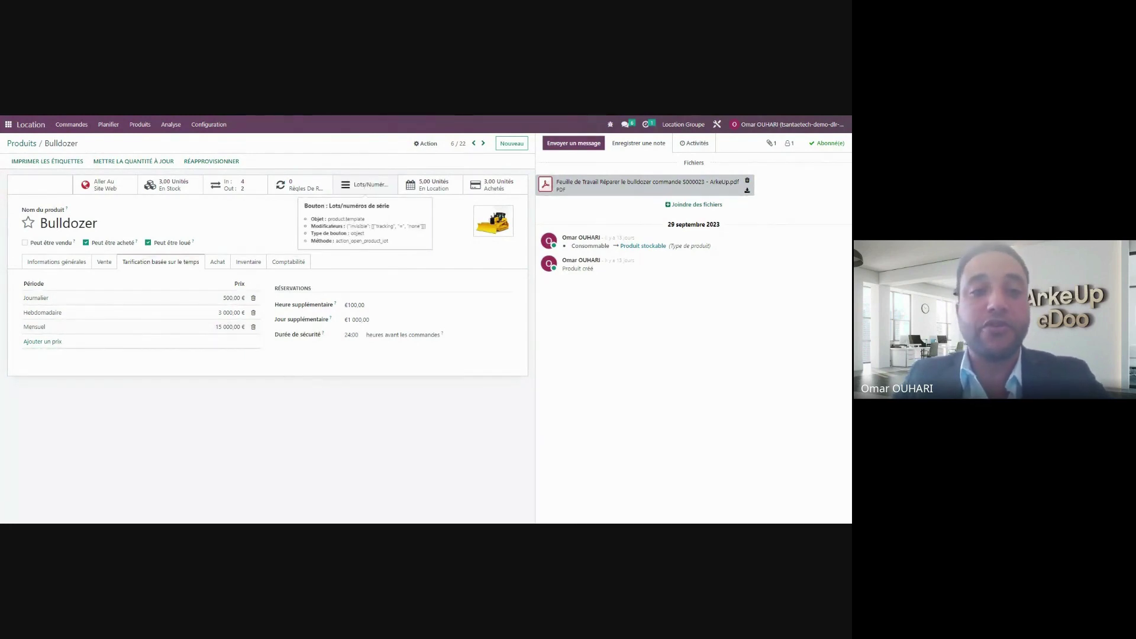
pyautogui.click(366, 188)
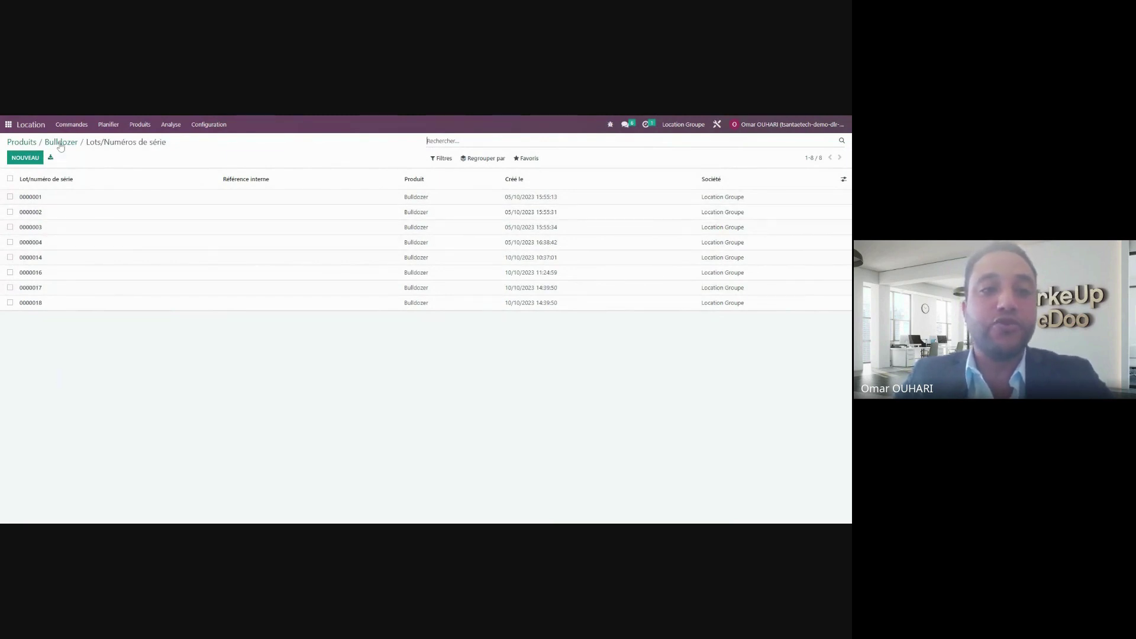
pyautogui.hotkey('alt', 'Left')
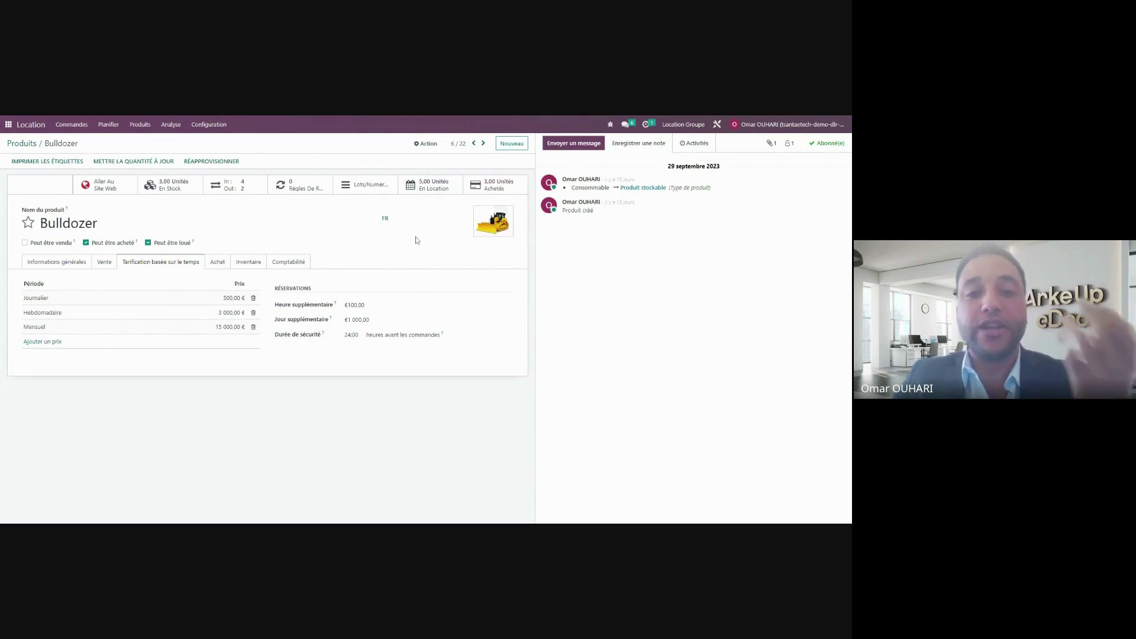
# Open the Bulldozer's planned rentals schedule and inspect the details of the Colas rental in early October.
pyautogui.click(434, 195)
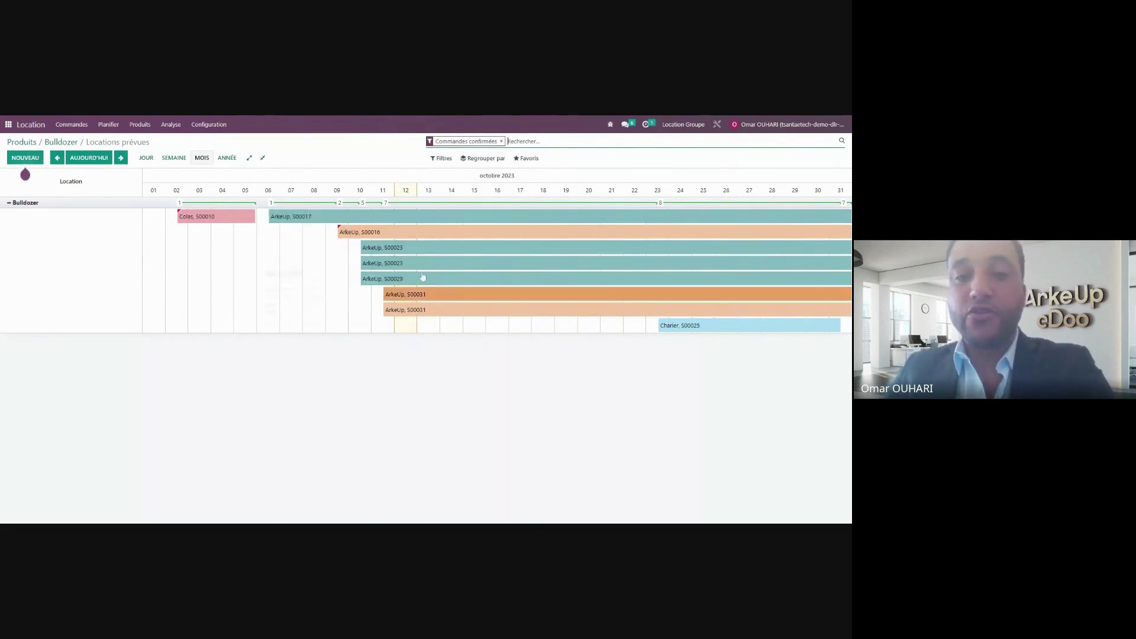
pyautogui.moveTo(242, 222)
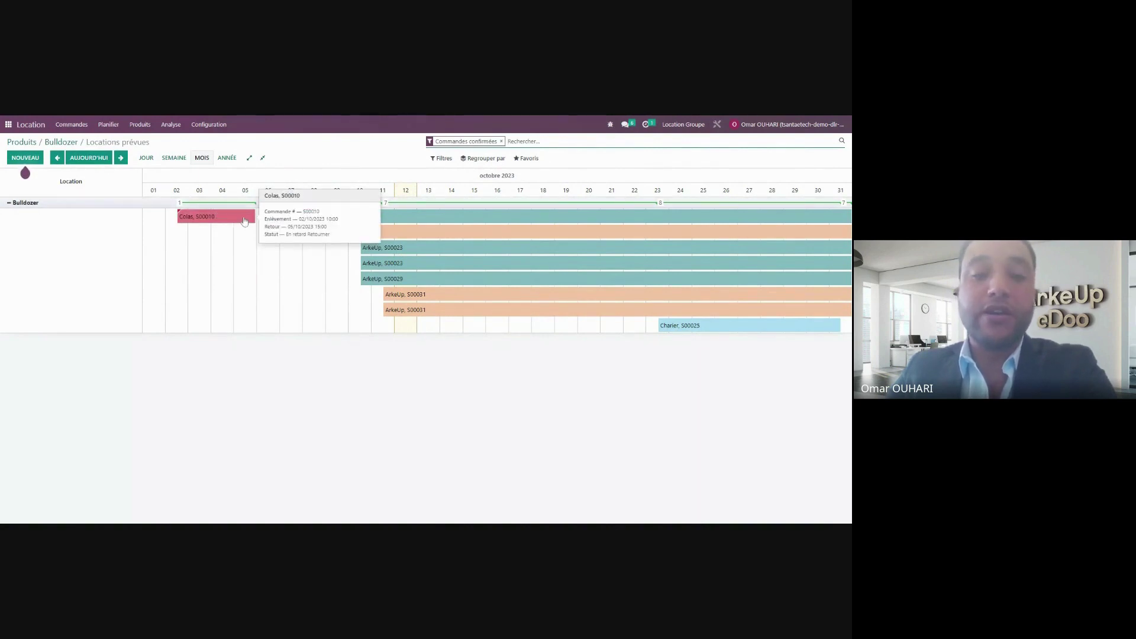
pyautogui.click(244, 219)
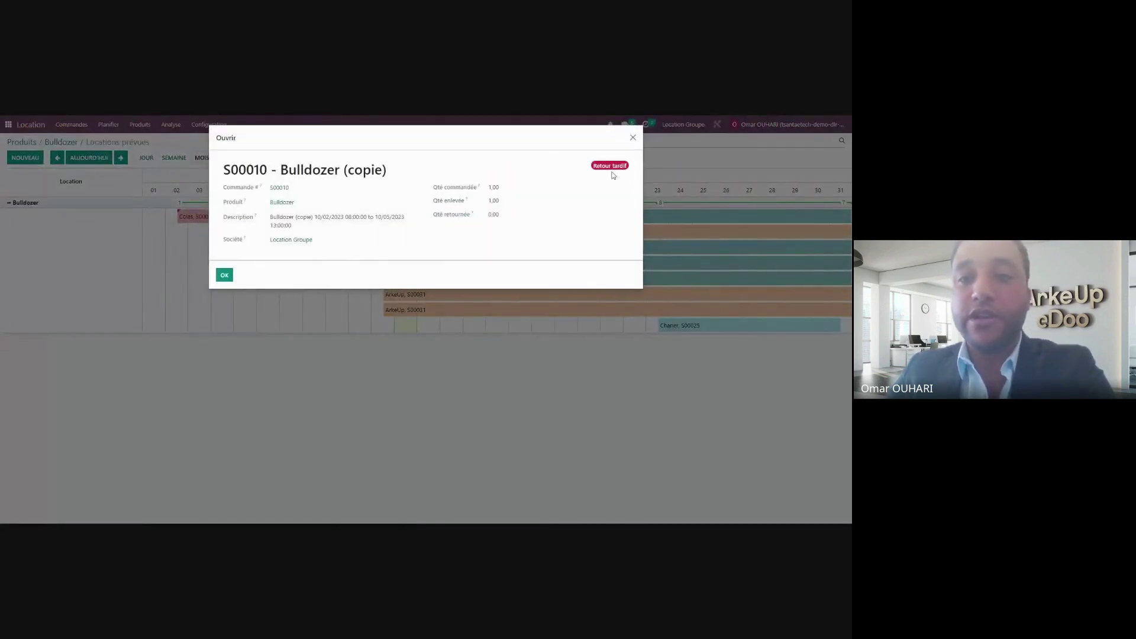
pyautogui.click(633, 138)
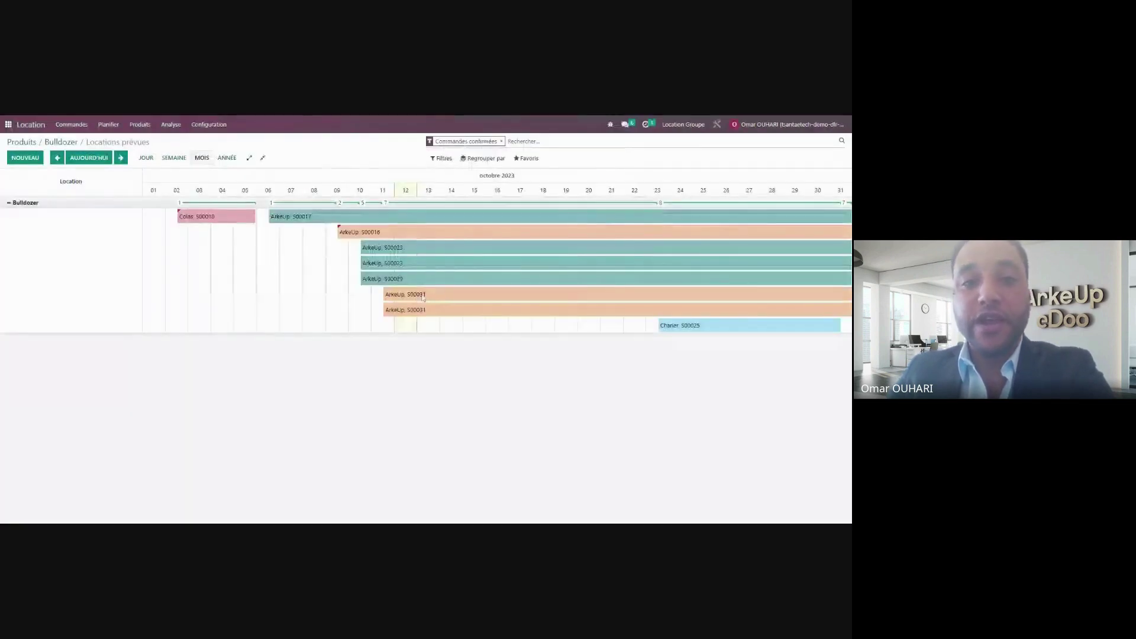
# Inspect the details of the ArkeUp bulldozer rentals starting on 6 and 9 October, and check the Charier booking.
pyautogui.moveTo(302, 223)
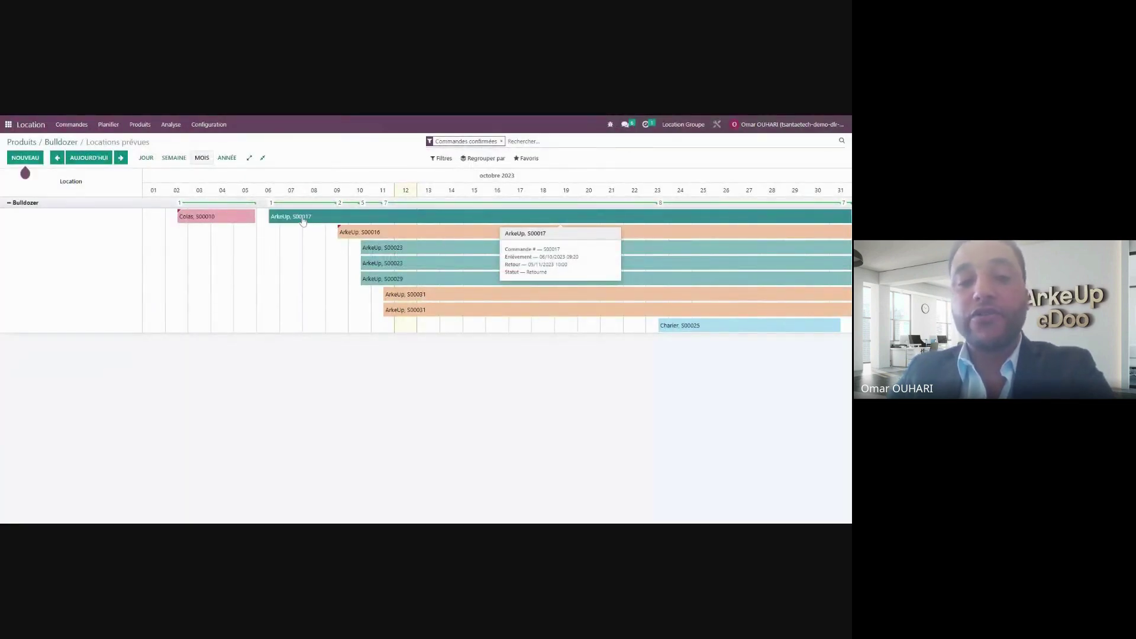
pyautogui.click(302, 220)
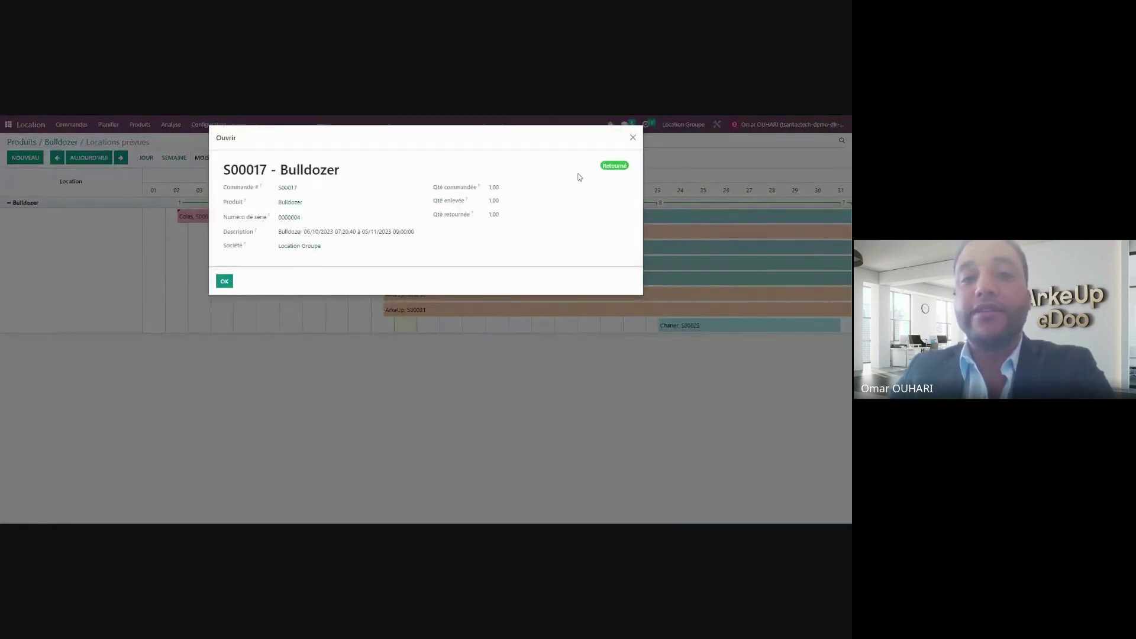
pyautogui.click(632, 137)
pyautogui.moveTo(465, 236)
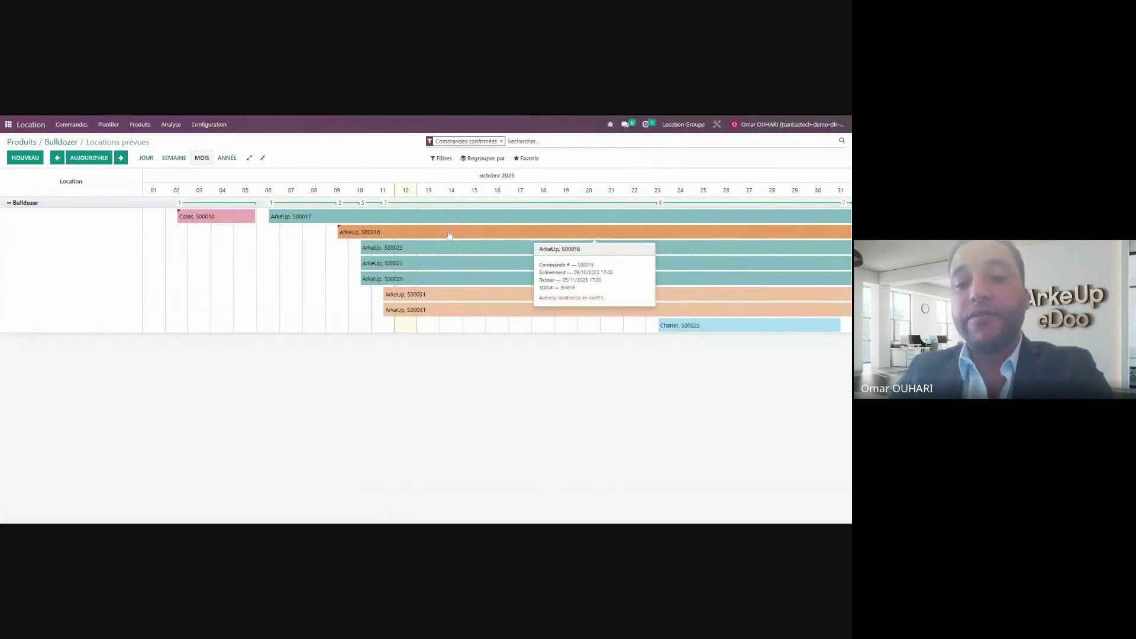
pyautogui.click(449, 236)
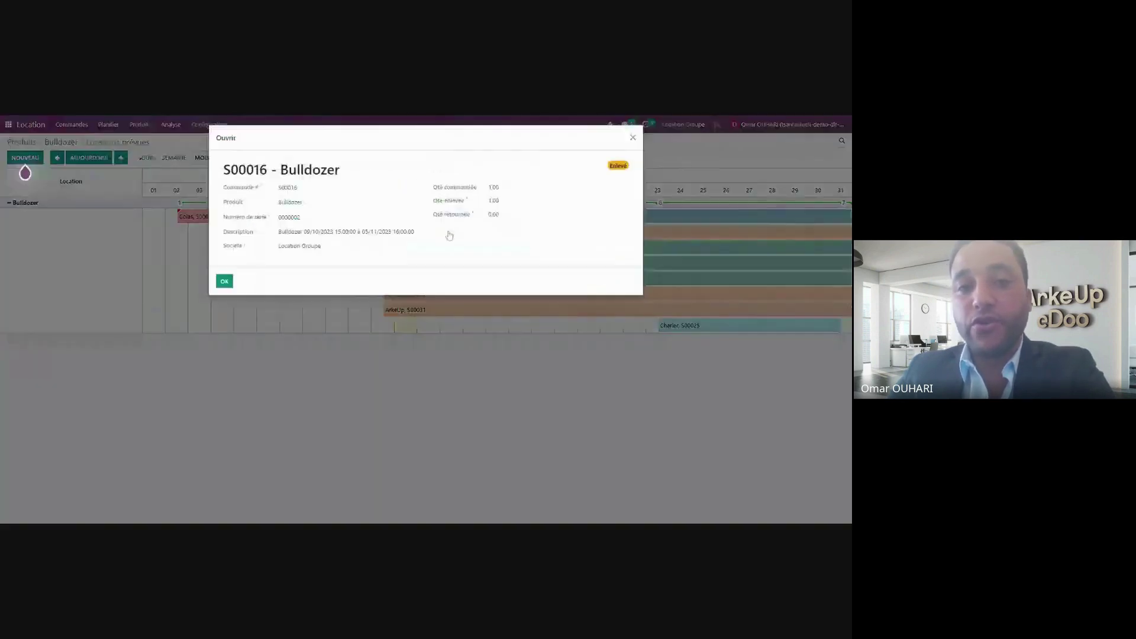
pyautogui.click(632, 137)
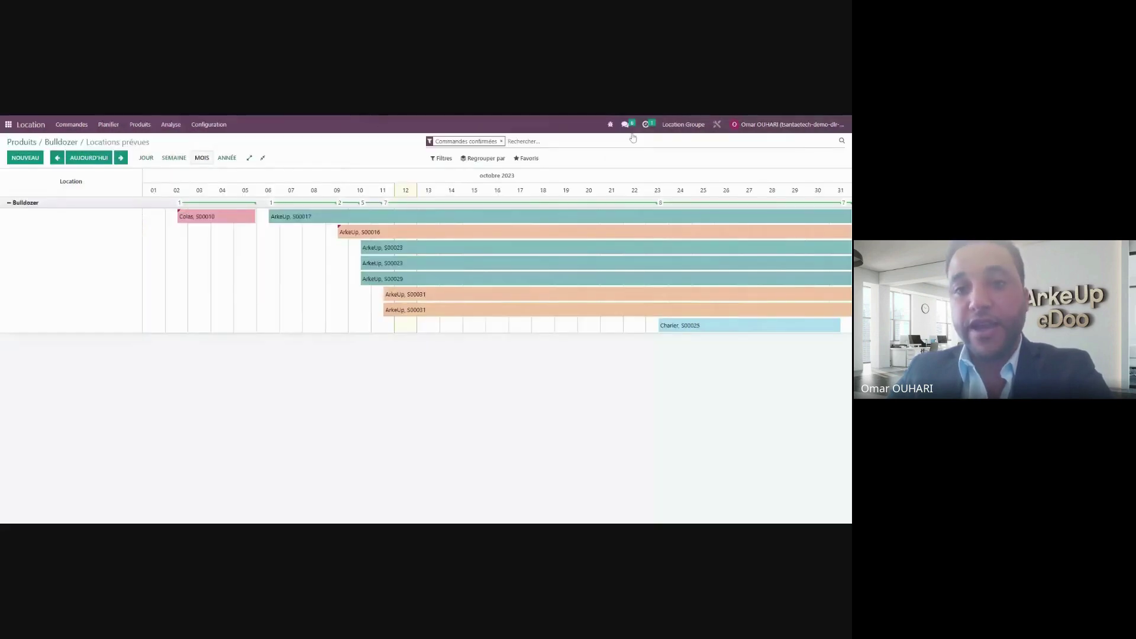
pyautogui.moveTo(682, 329)
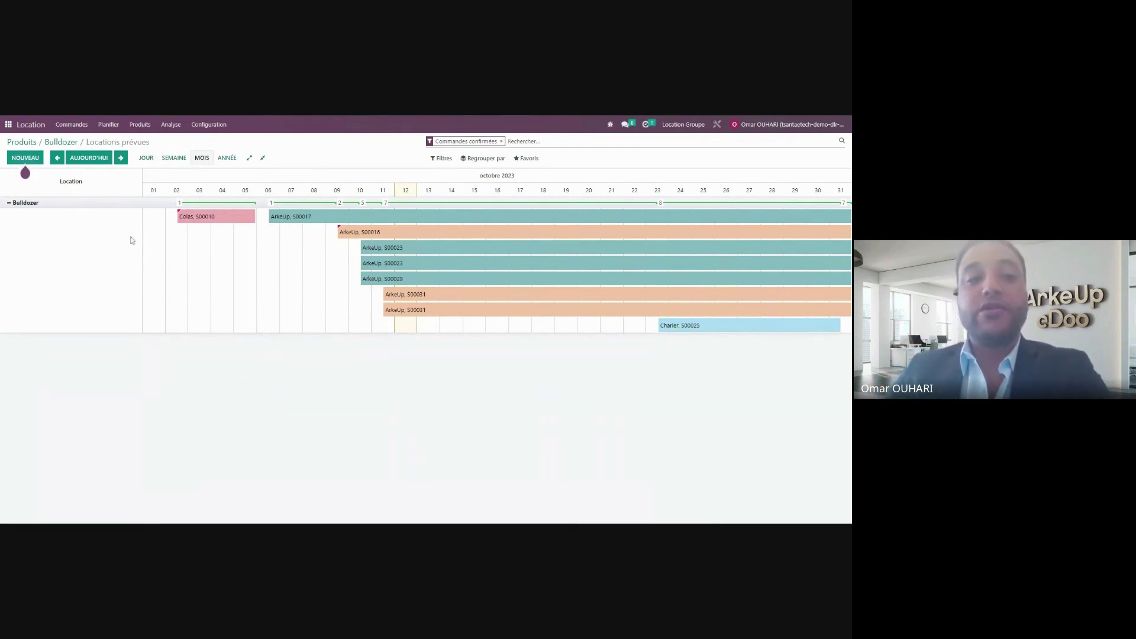
# Leave the Bulldozer schedule, review the product "Camion nacelle diesel télescopique - 16,30 m", and return to the product catalogue.
pyautogui.click(62, 142)
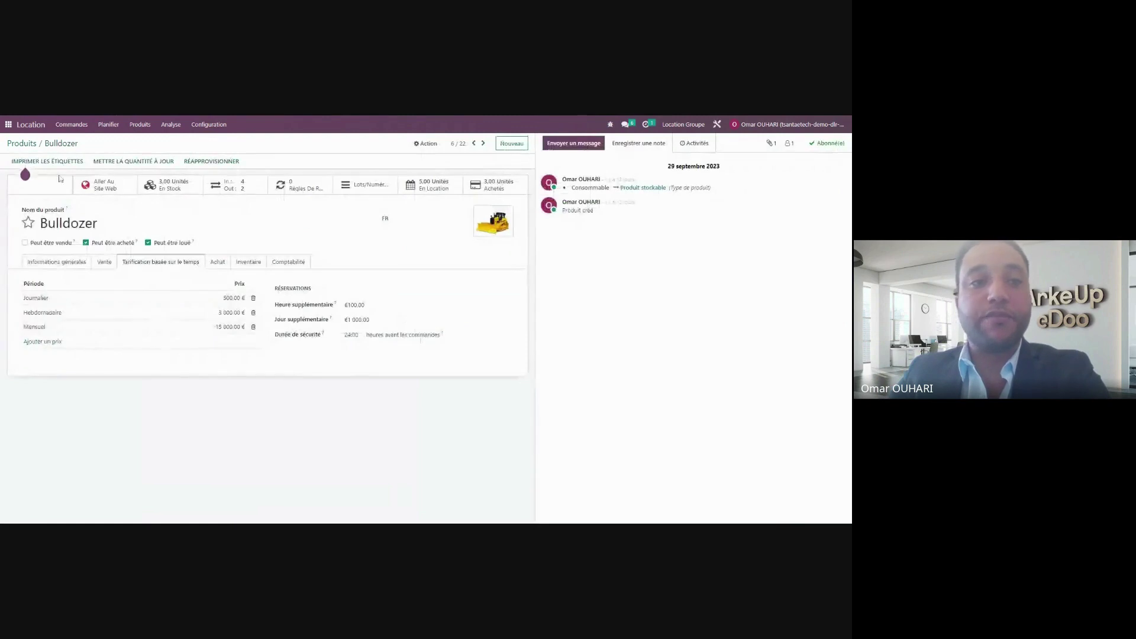
pyautogui.click(27, 144)
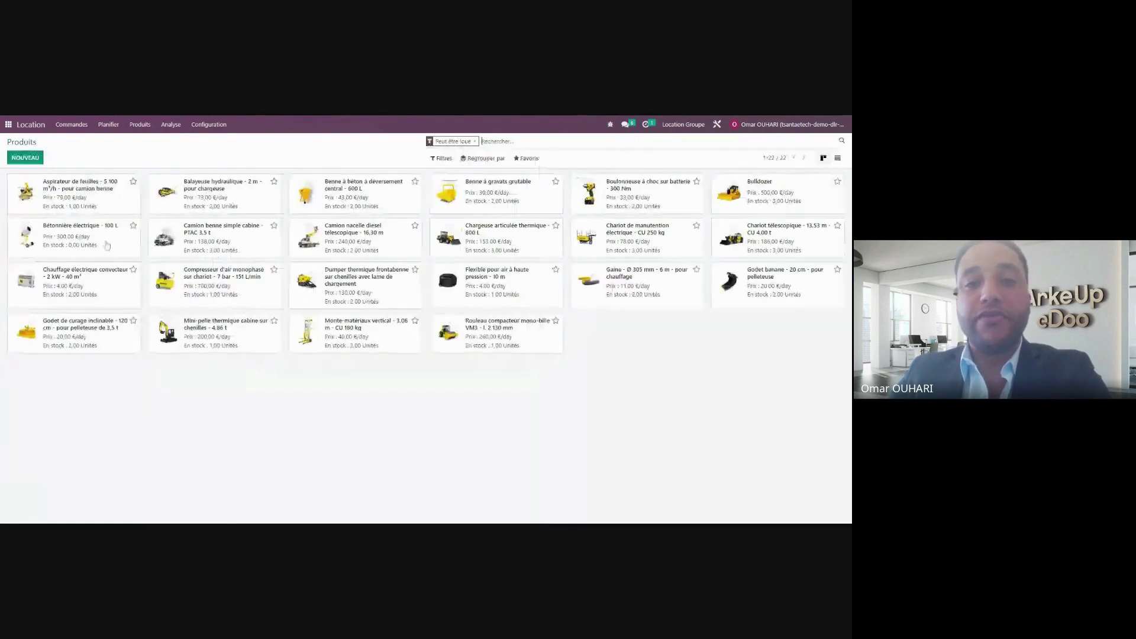
pyautogui.click(351, 239)
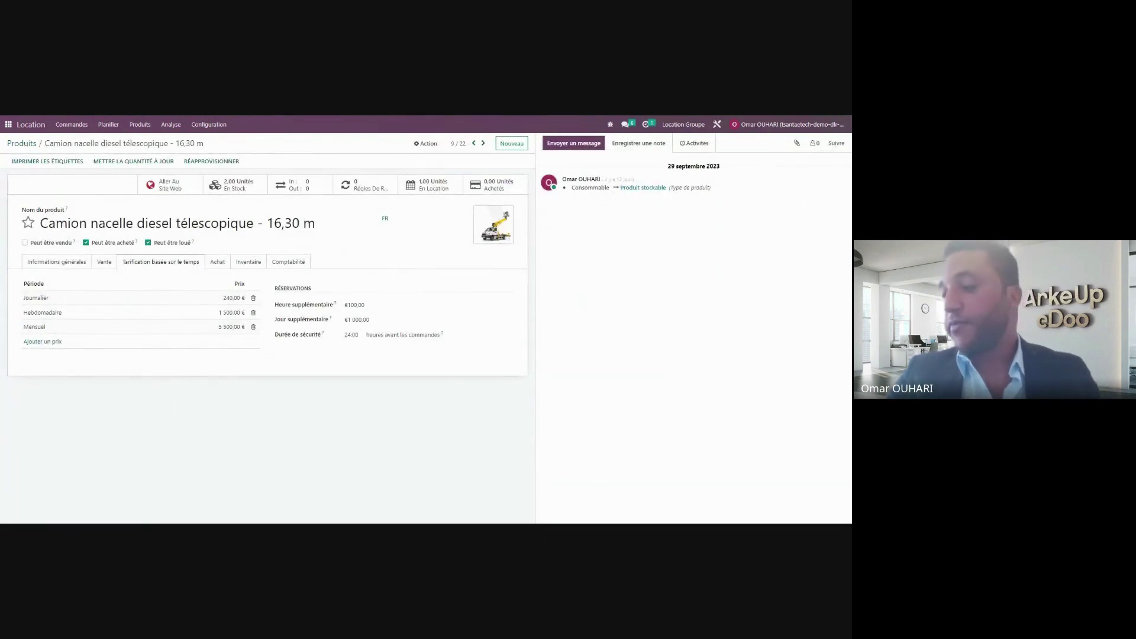
pyautogui.click(23, 144)
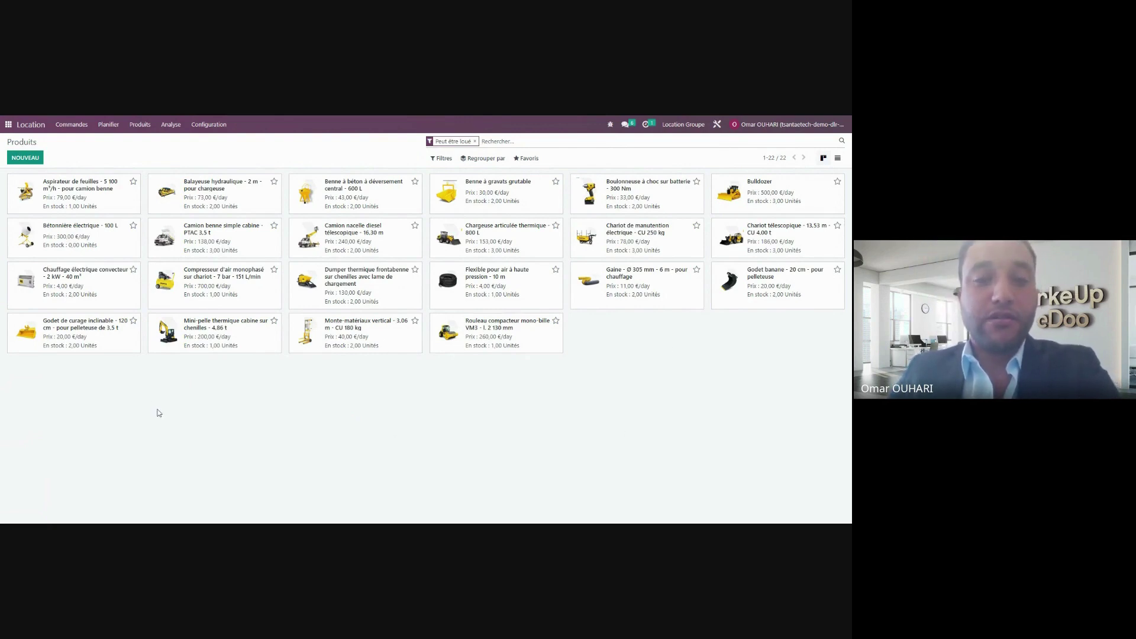
# Open the overview of all rental orders.
pyautogui.click(72, 124)
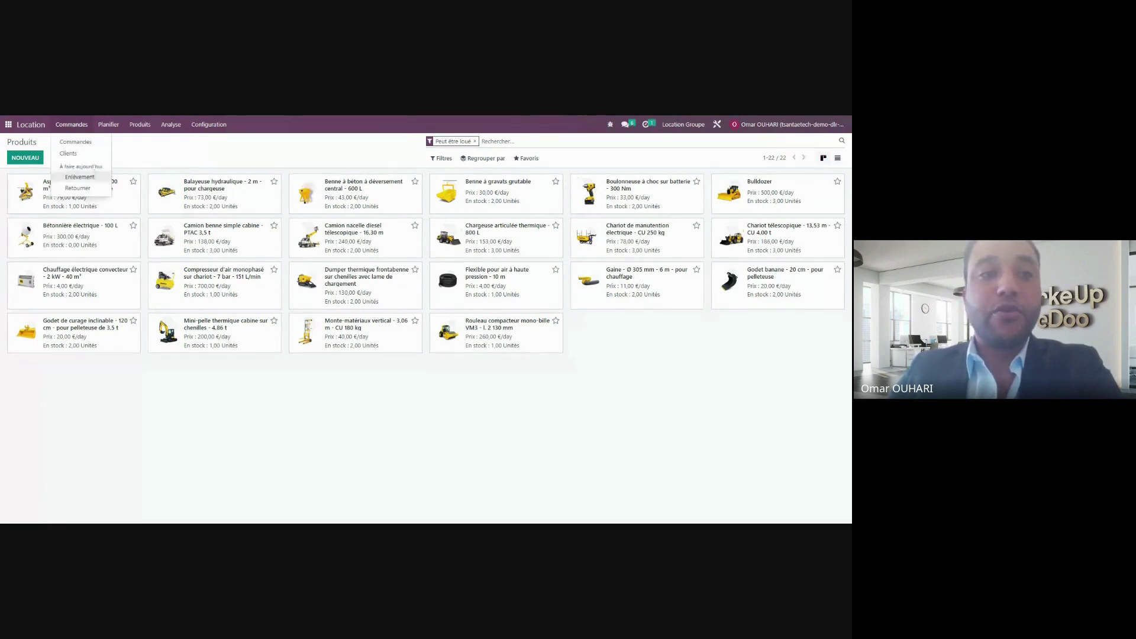
pyautogui.click(68, 148)
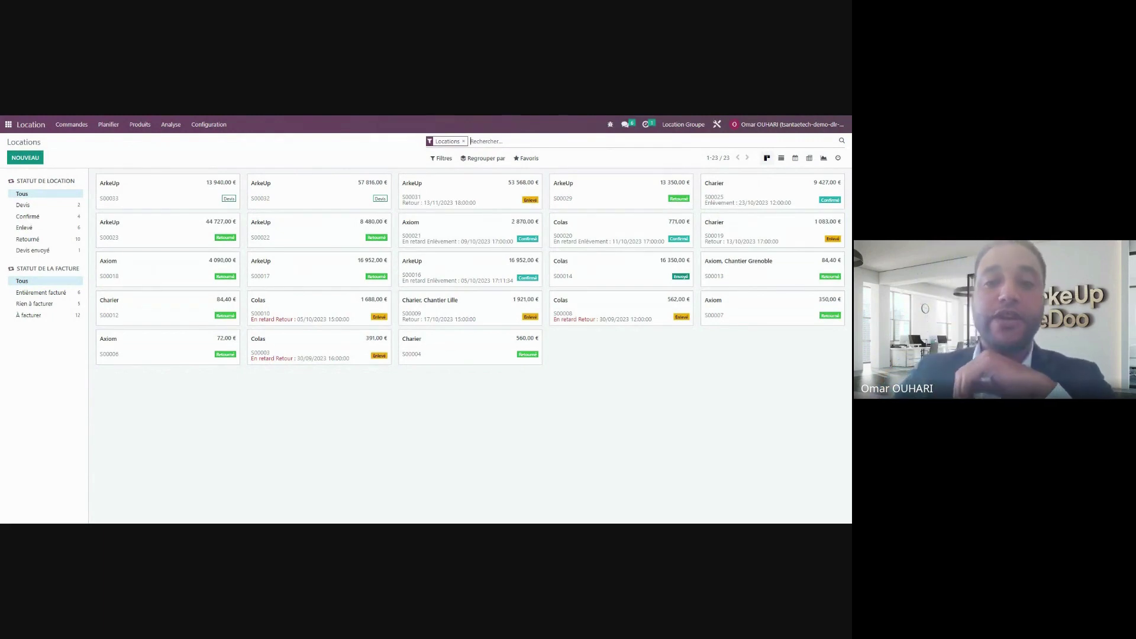
pyautogui.click(69, 124)
pyautogui.click(70, 141)
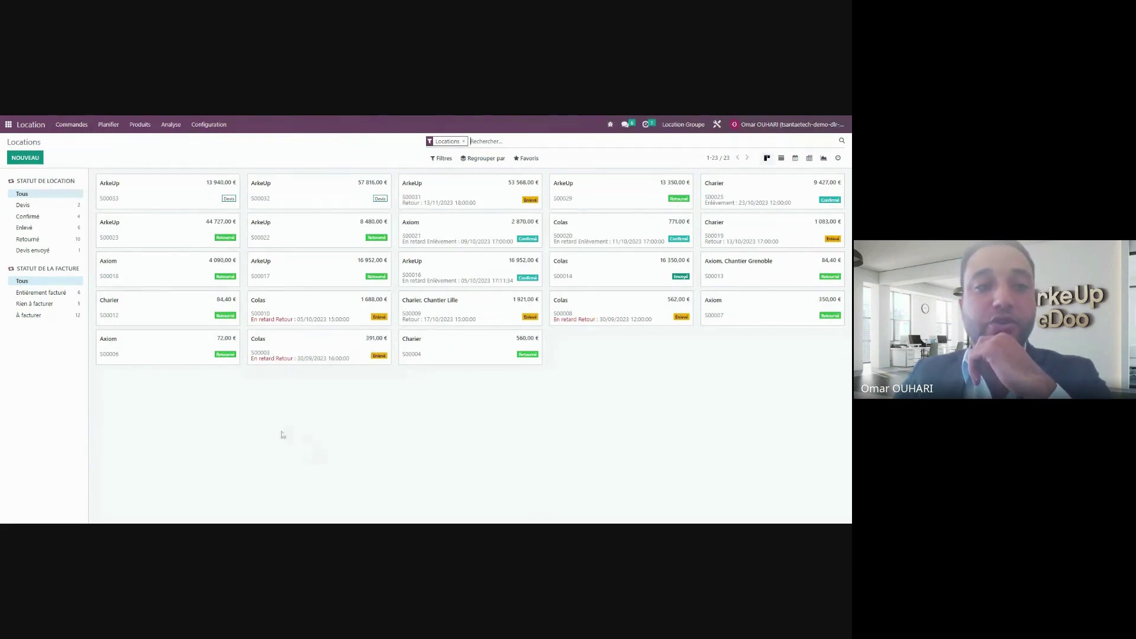
# Browse the rental orders by the statuses Devis, Confirmé, Enlevé and Retourné, and return to showing all of them.
pyautogui.click(28, 216)
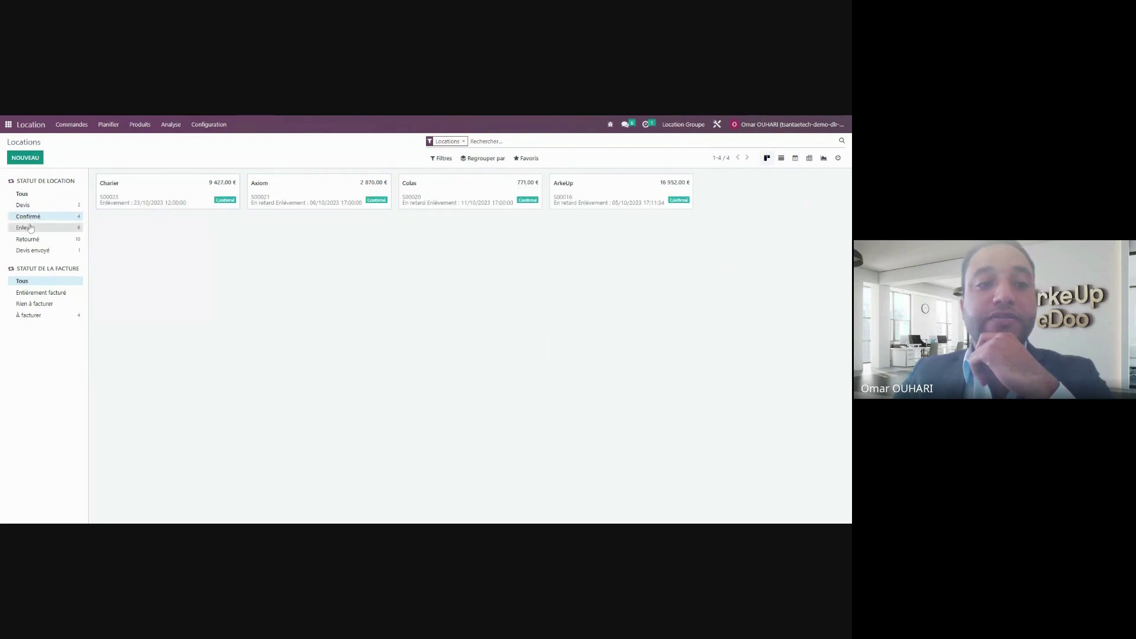
pyautogui.click(25, 228)
pyautogui.click(23, 205)
pyautogui.click(21, 194)
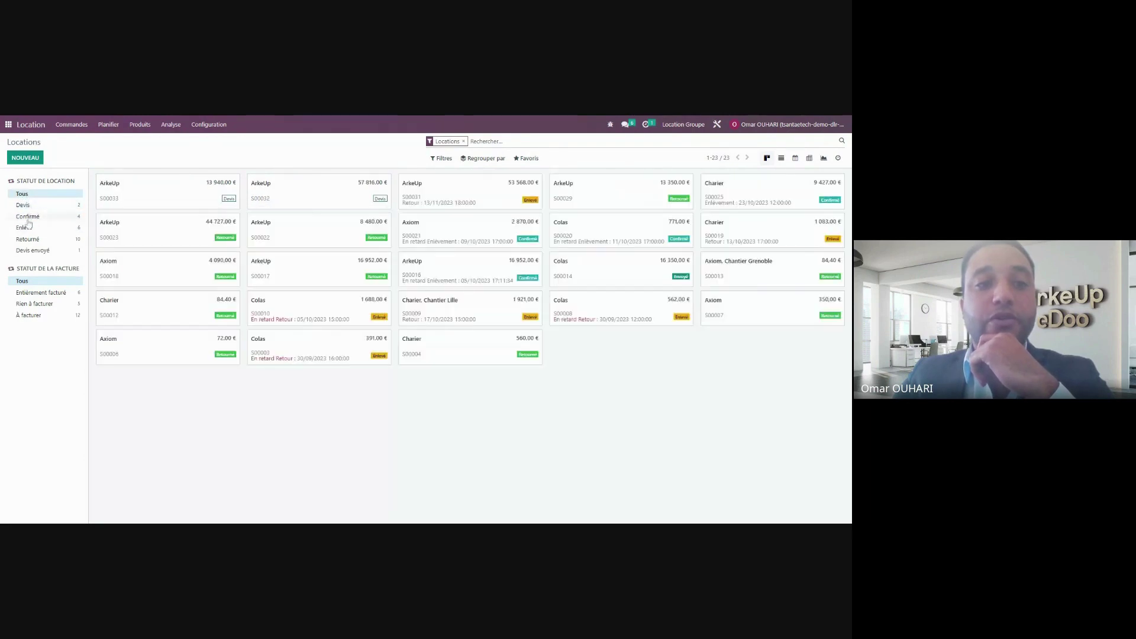
pyautogui.click(28, 217)
pyautogui.click(24, 227)
pyautogui.click(26, 239)
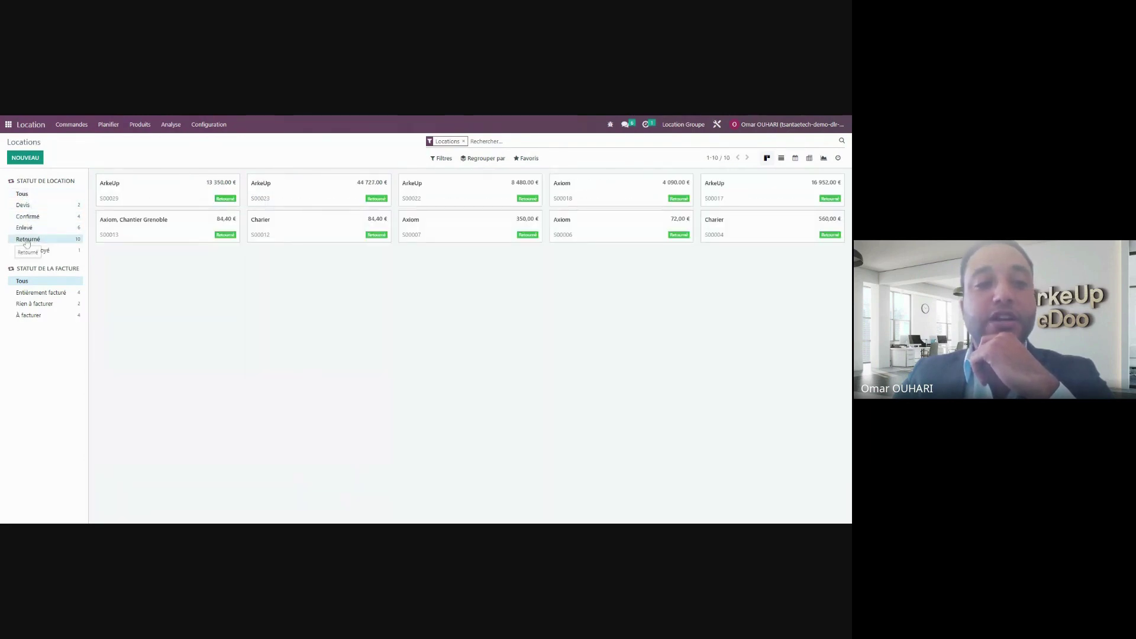
pyautogui.click(24, 205)
pyautogui.click(27, 194)
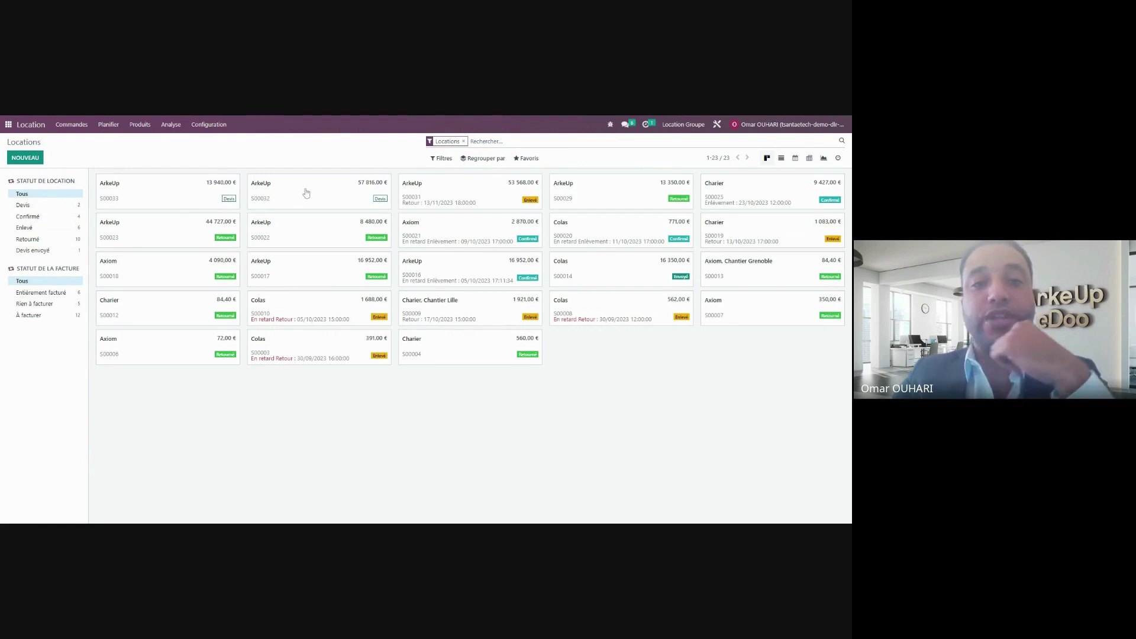
# Create a new rental quotation for the client ArkeUp with the expiration date 16/10/2023.
pyautogui.click(25, 157)
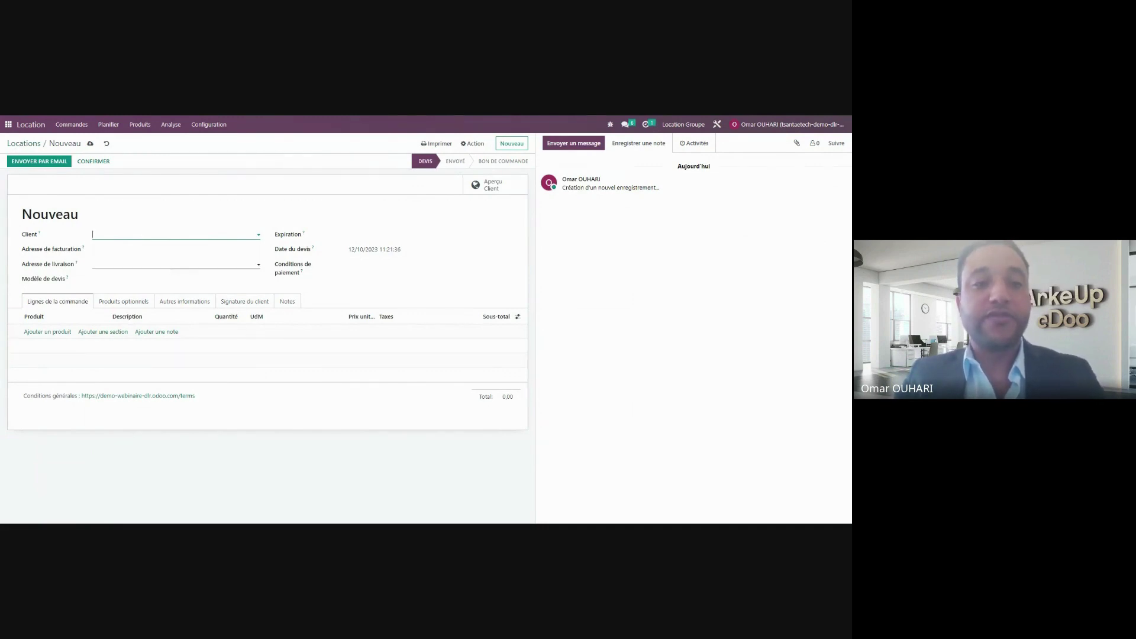
pyautogui.press('Down')
pyautogui.write('arkeu')
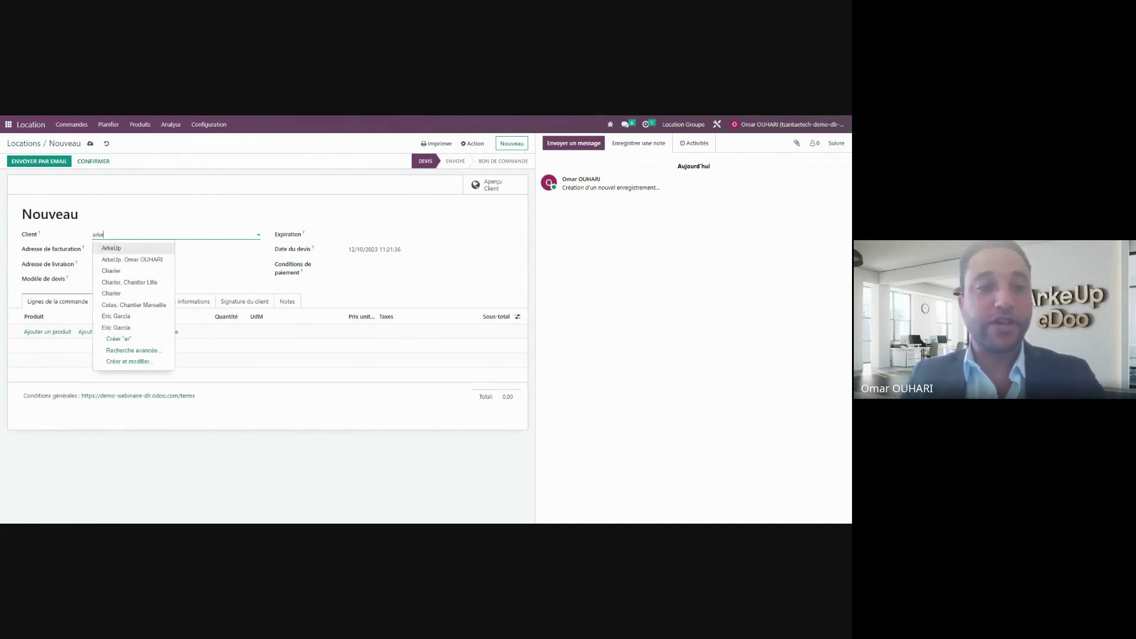
pyautogui.click(145, 248)
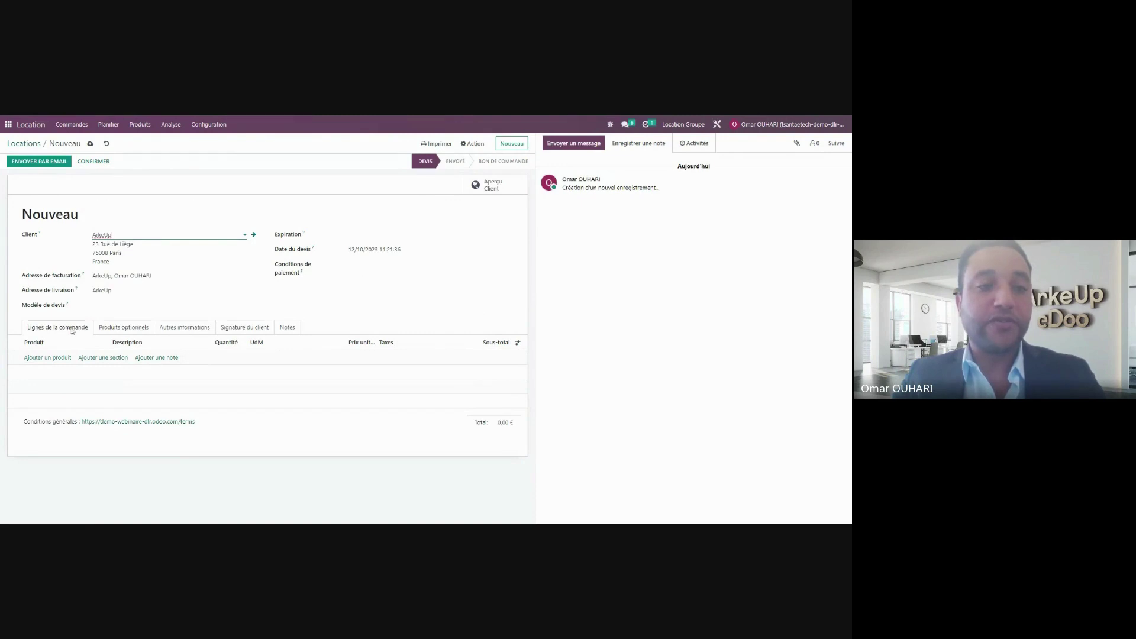
pyautogui.click(362, 235)
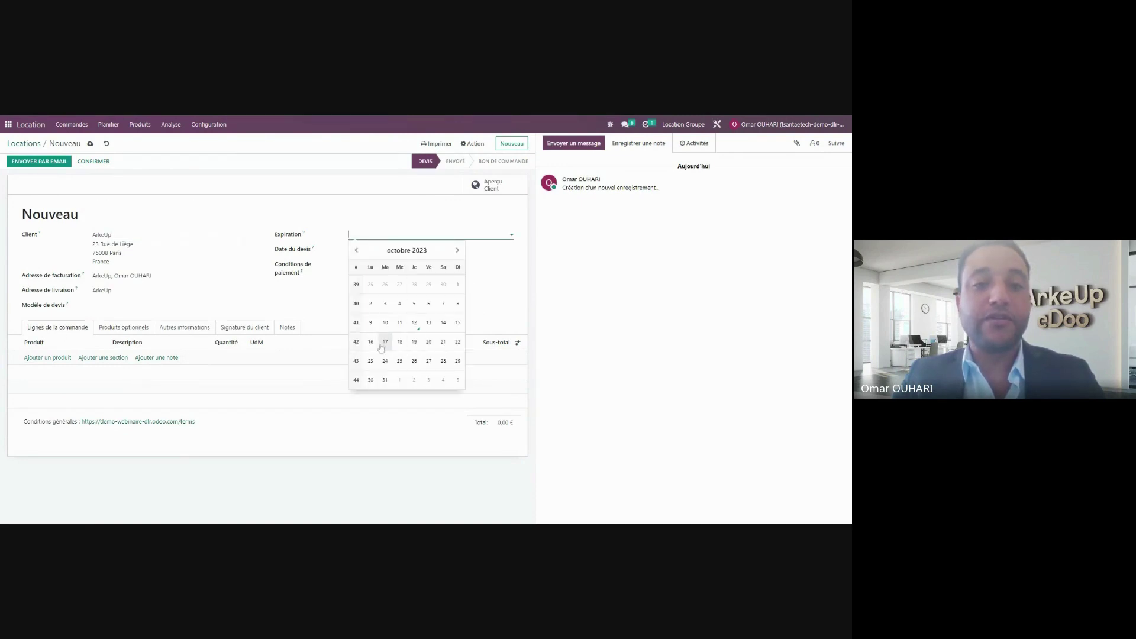
pyautogui.click(370, 343)
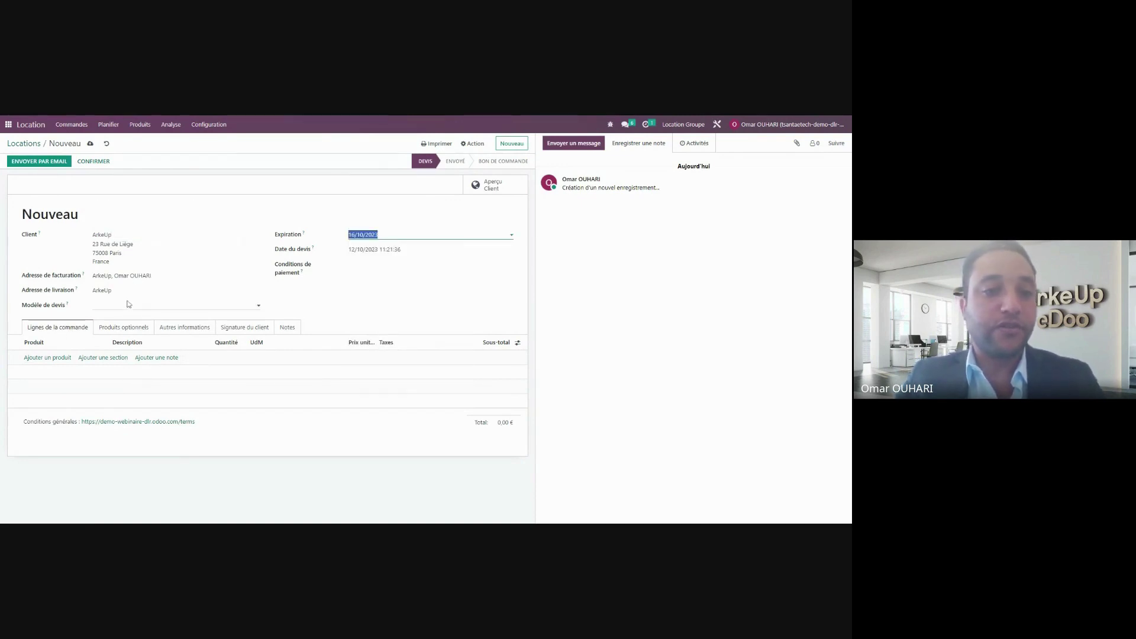
# Add the product Bulldozer (Location) to the quotation's order lines.
pyautogui.click(56, 357)
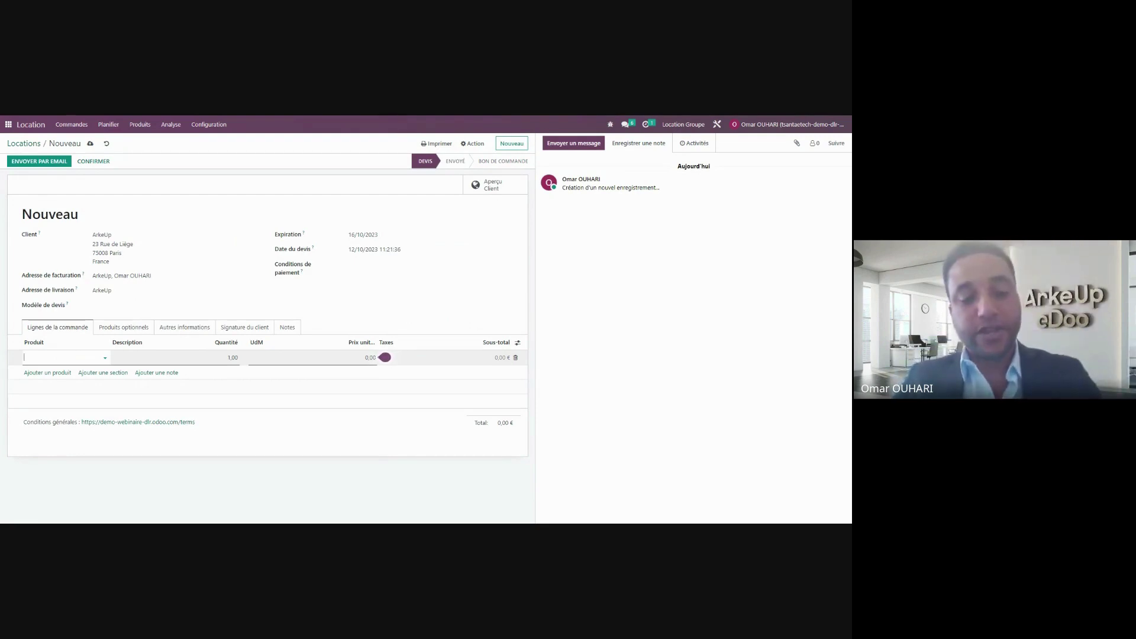
pyautogui.press('Down')
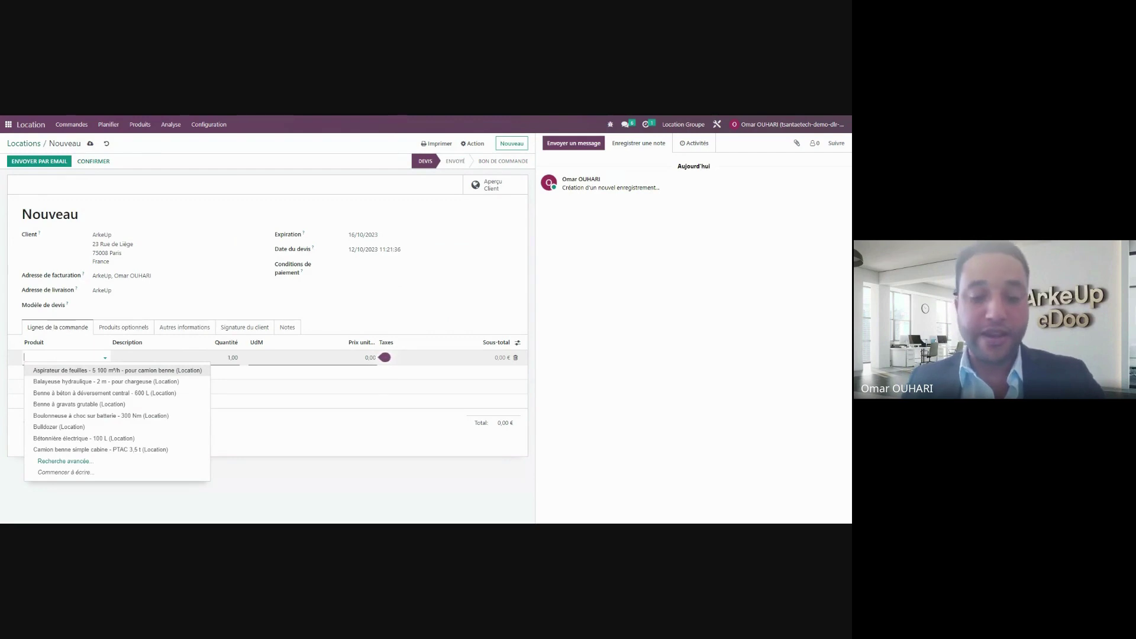
pyautogui.write('bulldo')
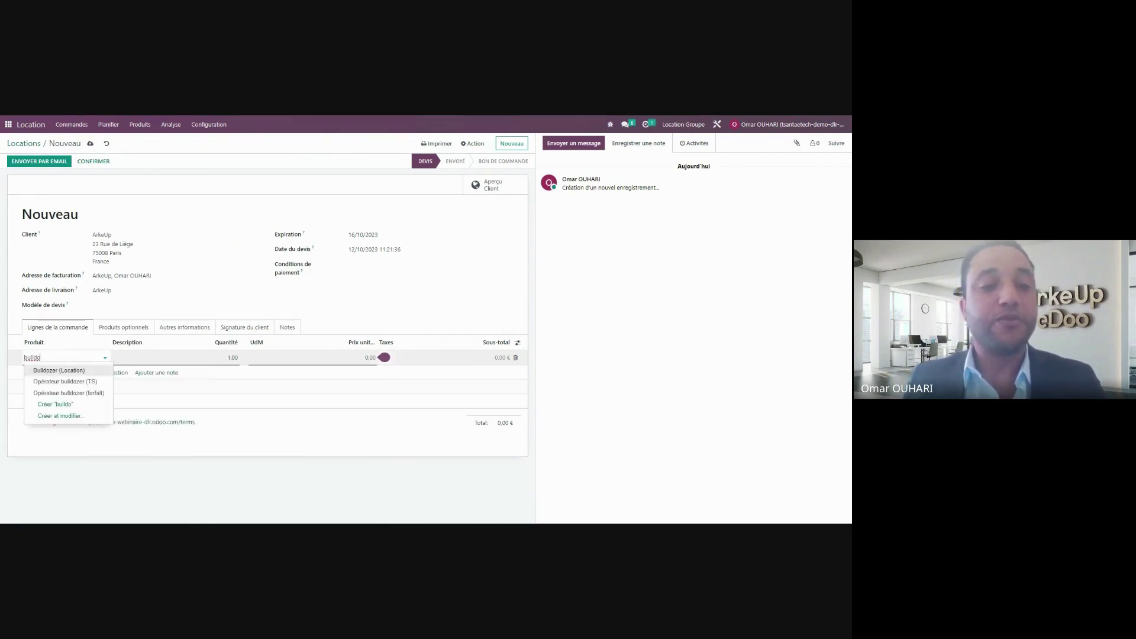
pyautogui.press('Return')
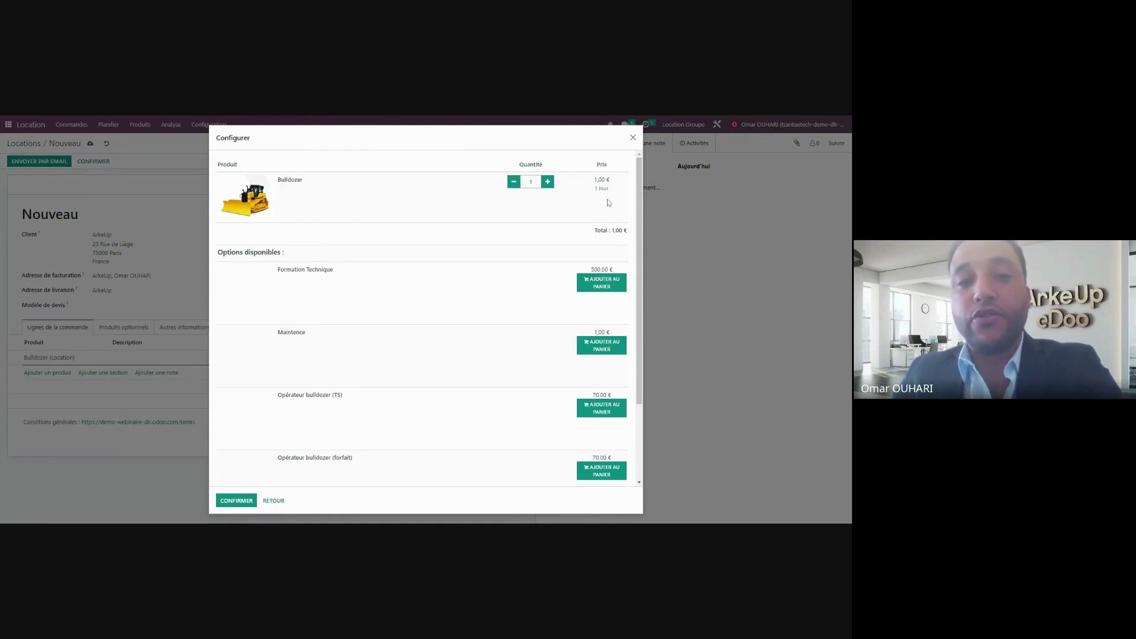
# Add the options Formation Technique, Opérateur bulldozer (TS) and Réparation to the bulldozer and confirm the configuration.
pyautogui.scroll(-3, 251, 340)
pyautogui.scroll(3, 279, 355)
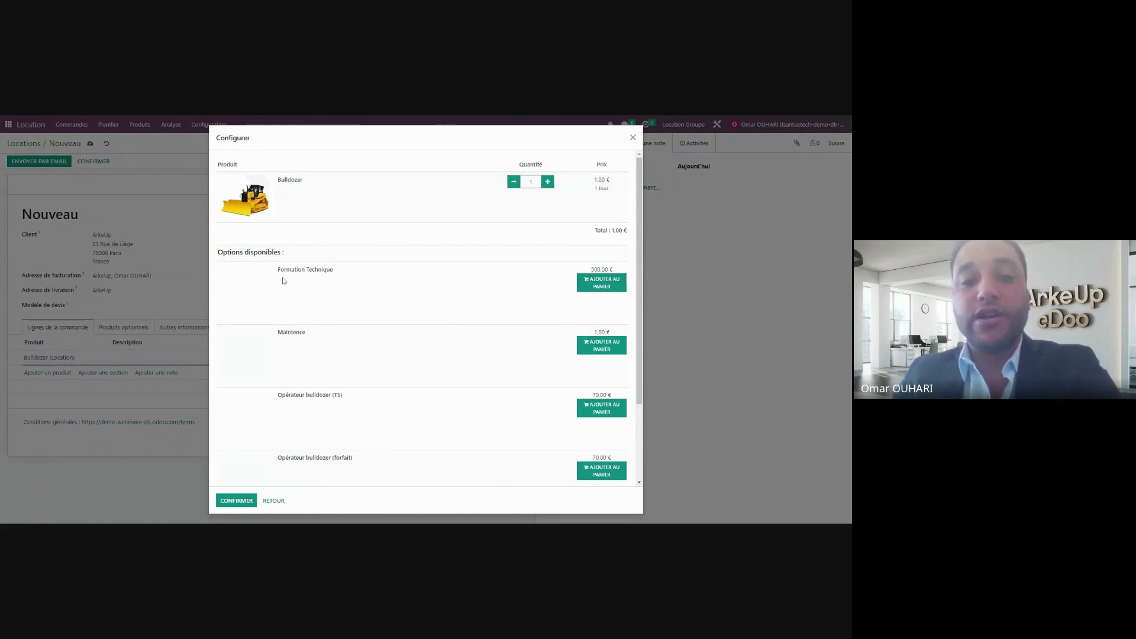
pyautogui.click(590, 286)
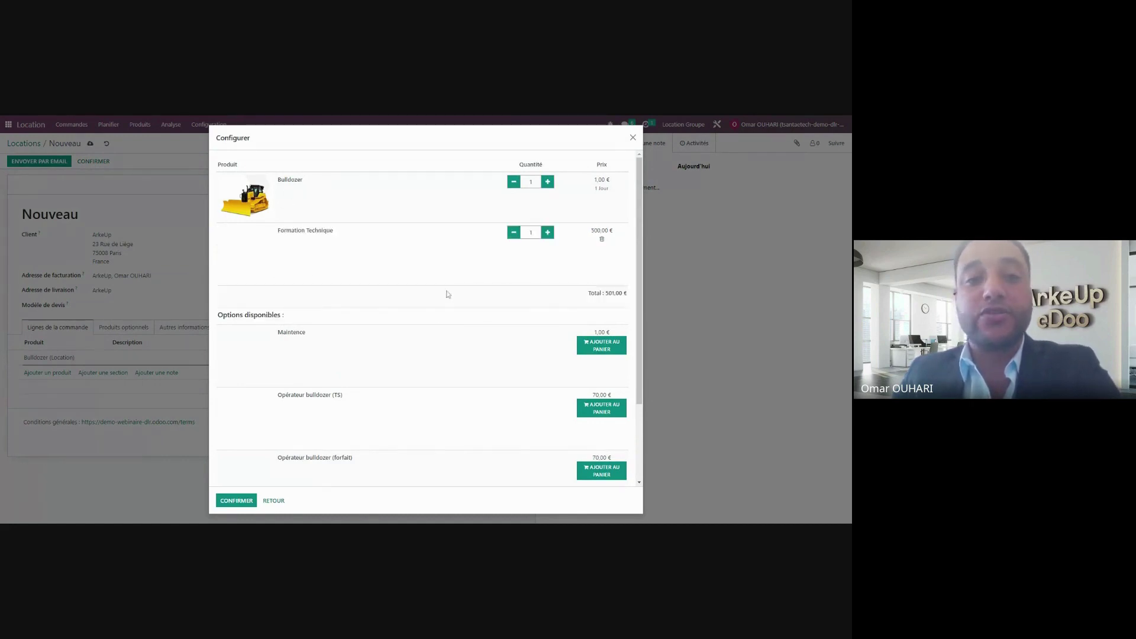
pyautogui.scroll(-2, 433, 298)
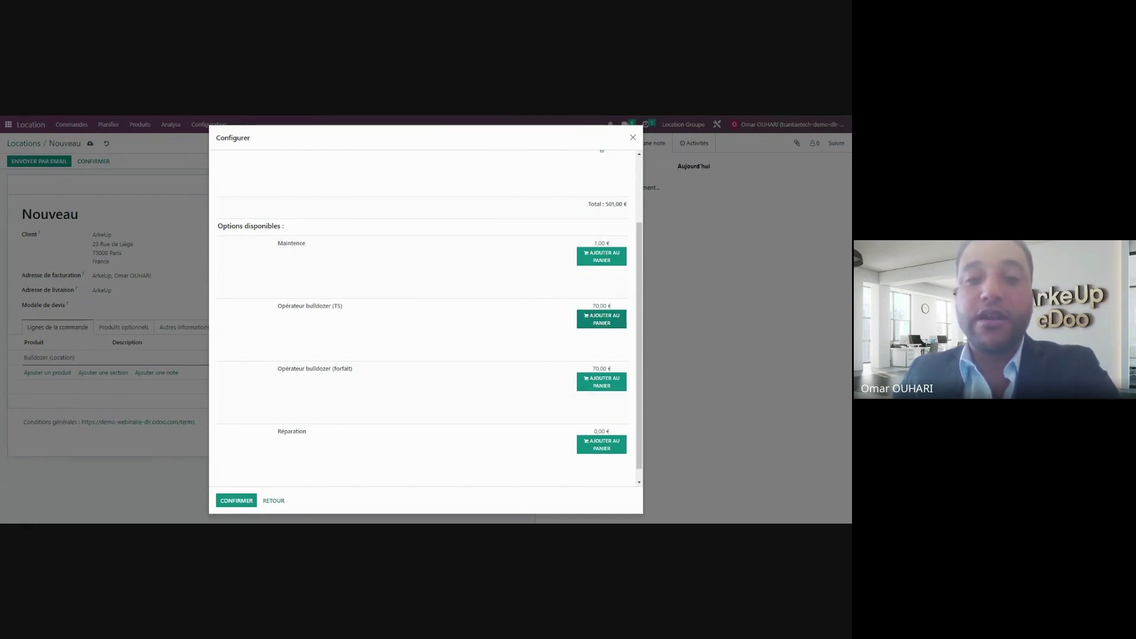
pyautogui.click(602, 319)
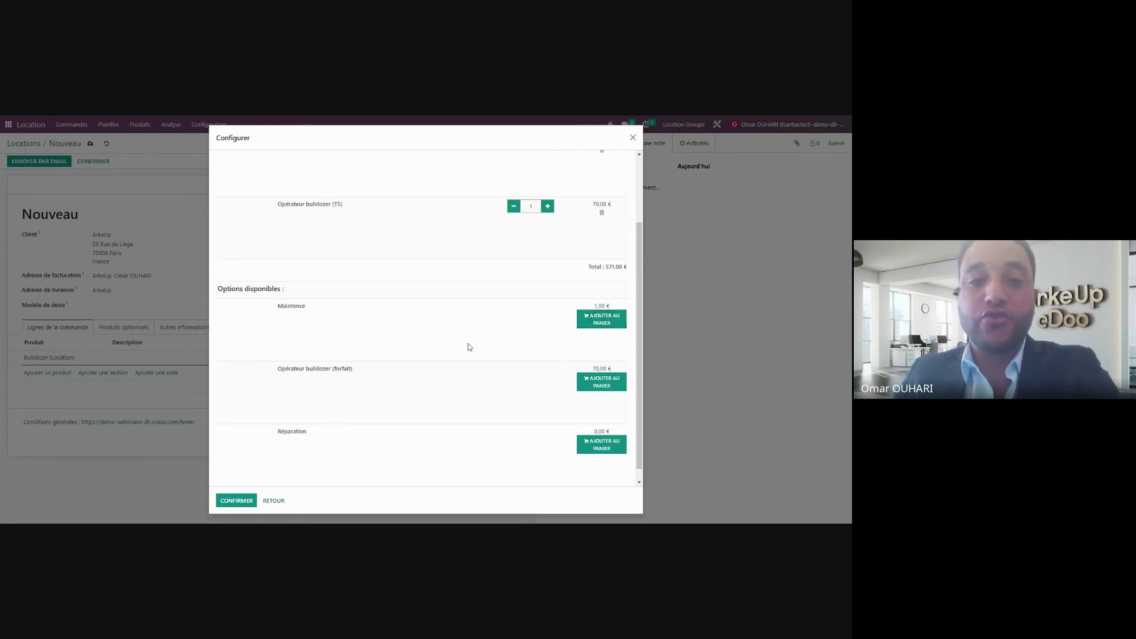
pyautogui.scroll(3, 457, 348)
pyautogui.scroll(-3, 457, 348)
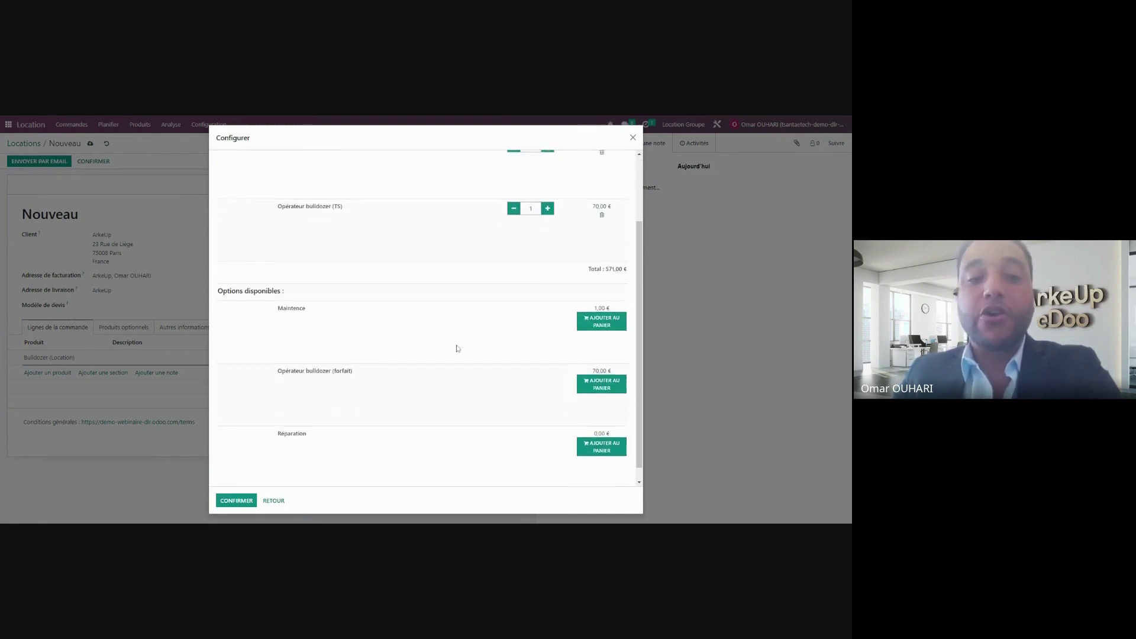
pyautogui.click(601, 445)
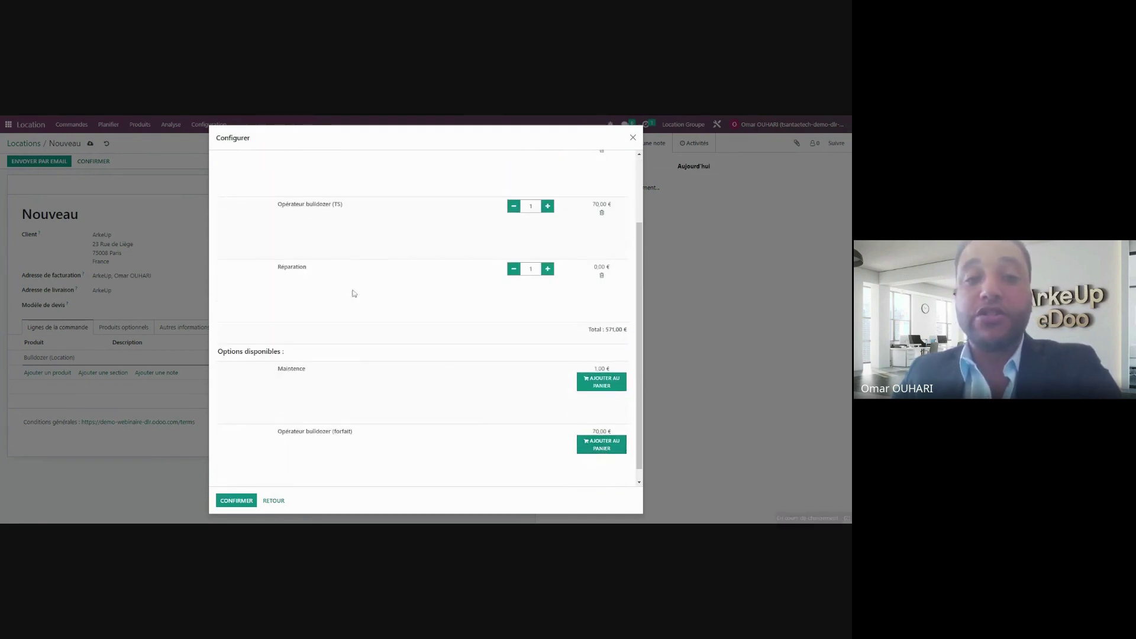
pyautogui.scroll(3, 355, 297)
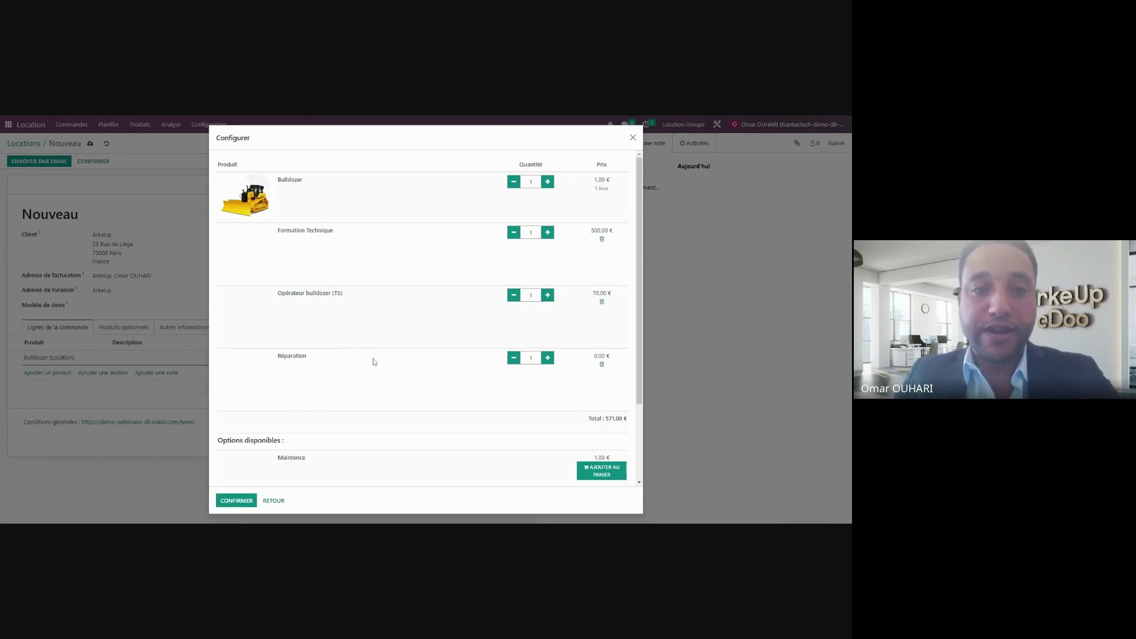
pyautogui.scroll(-3, 346, 448)
pyautogui.scroll(3, 345, 459)
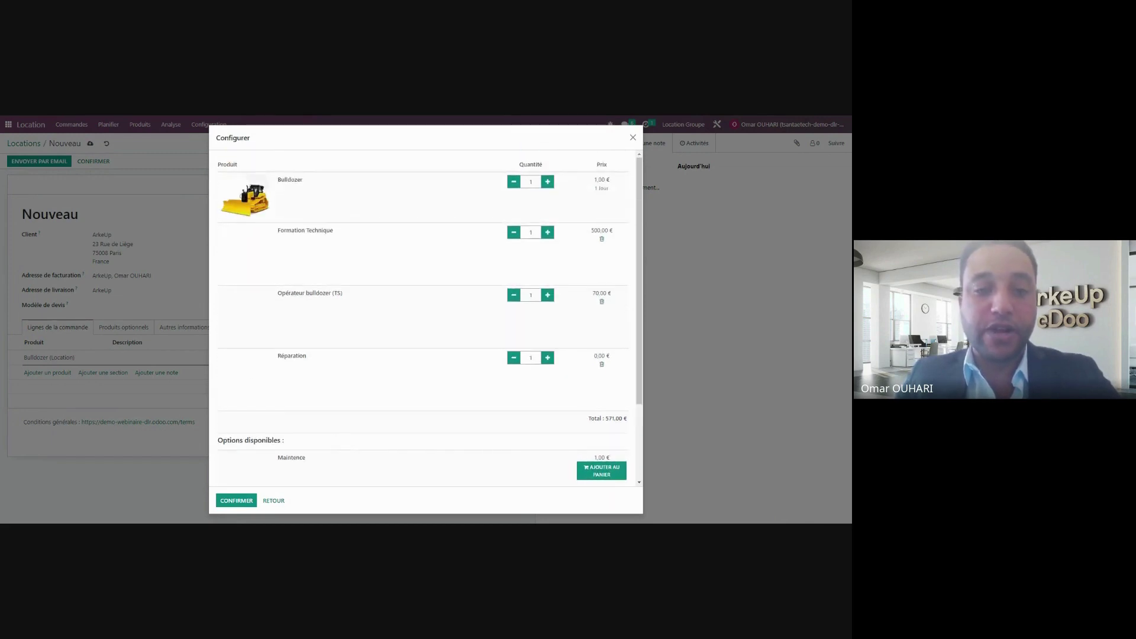
pyautogui.click(237, 501)
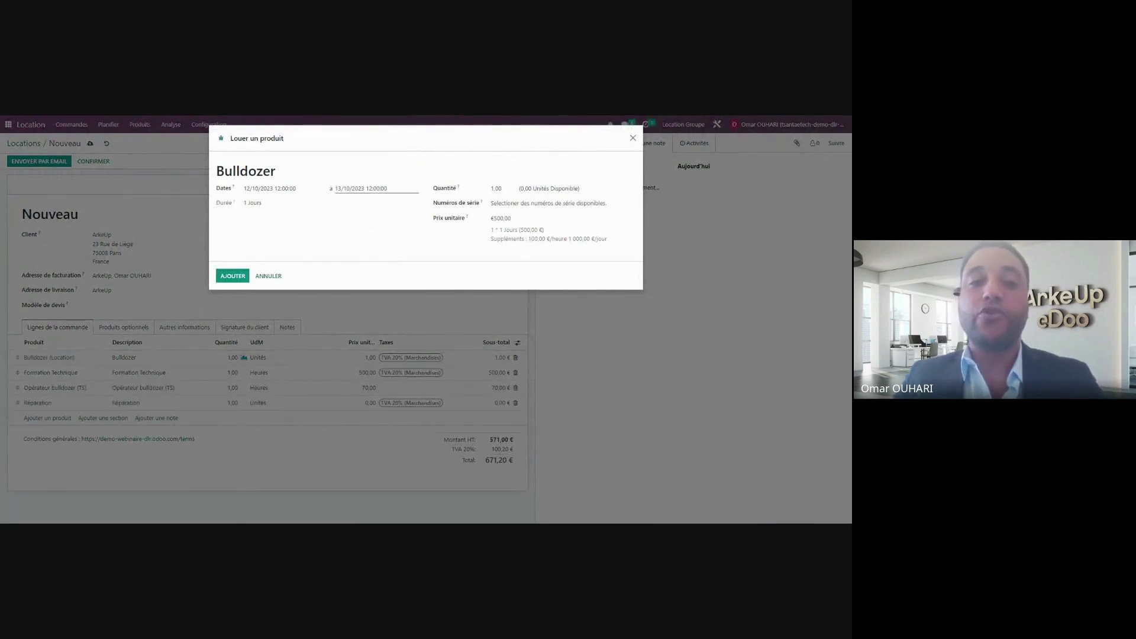
# Set the bulldozer's rental period from 01/12/2023 to 31/12/2023.
pyautogui.click(278, 188)
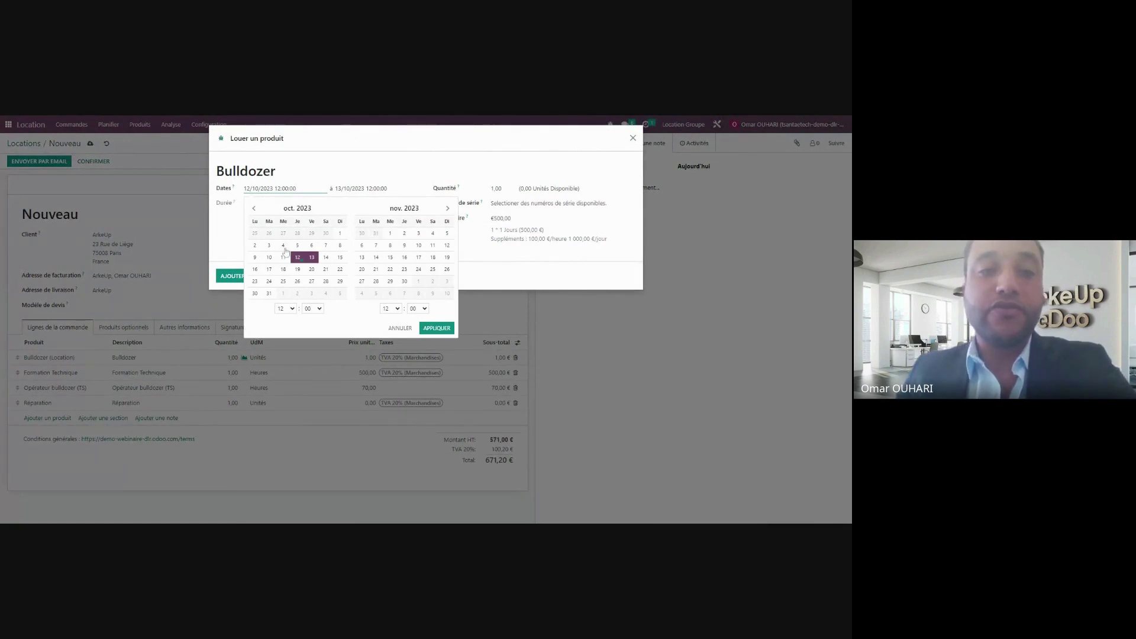
pyautogui.click(447, 208)
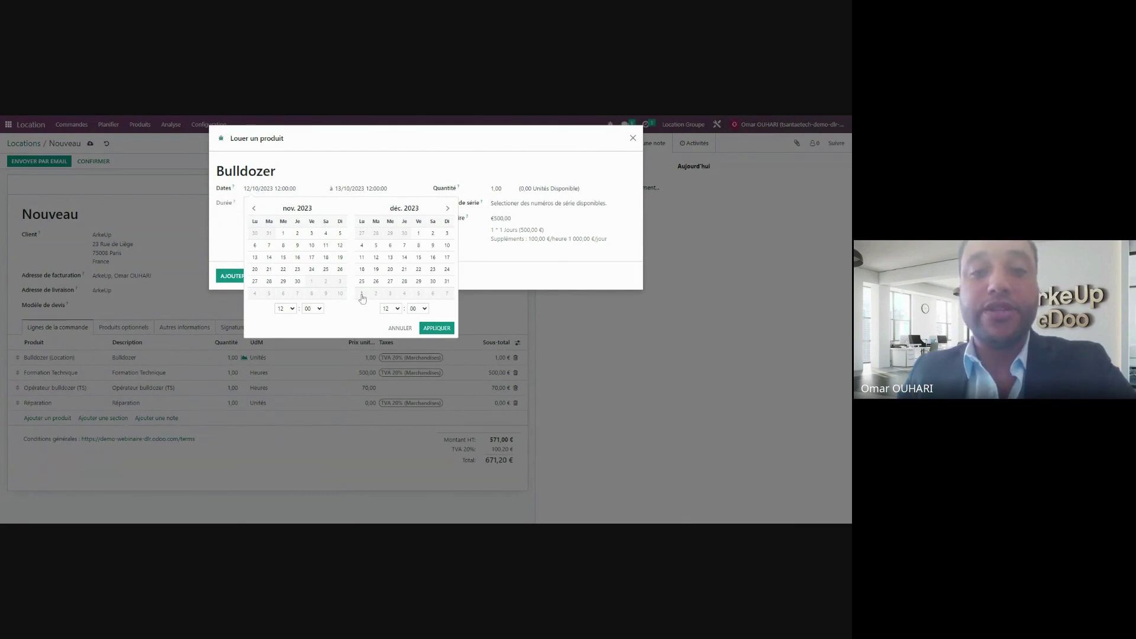
pyautogui.click(418, 233)
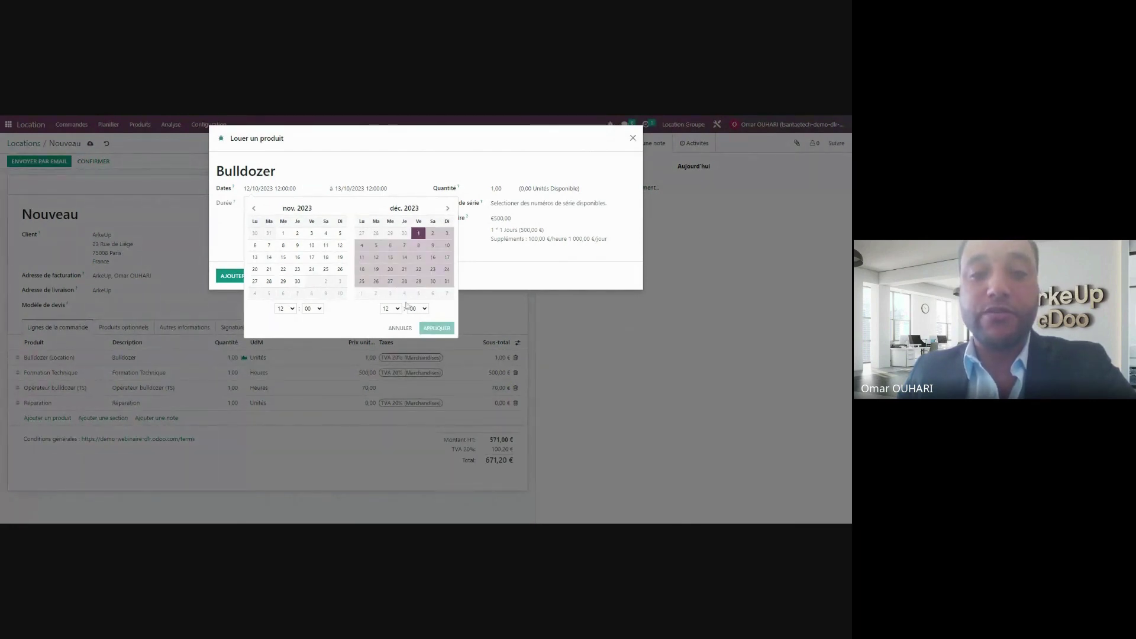
pyautogui.click(447, 281)
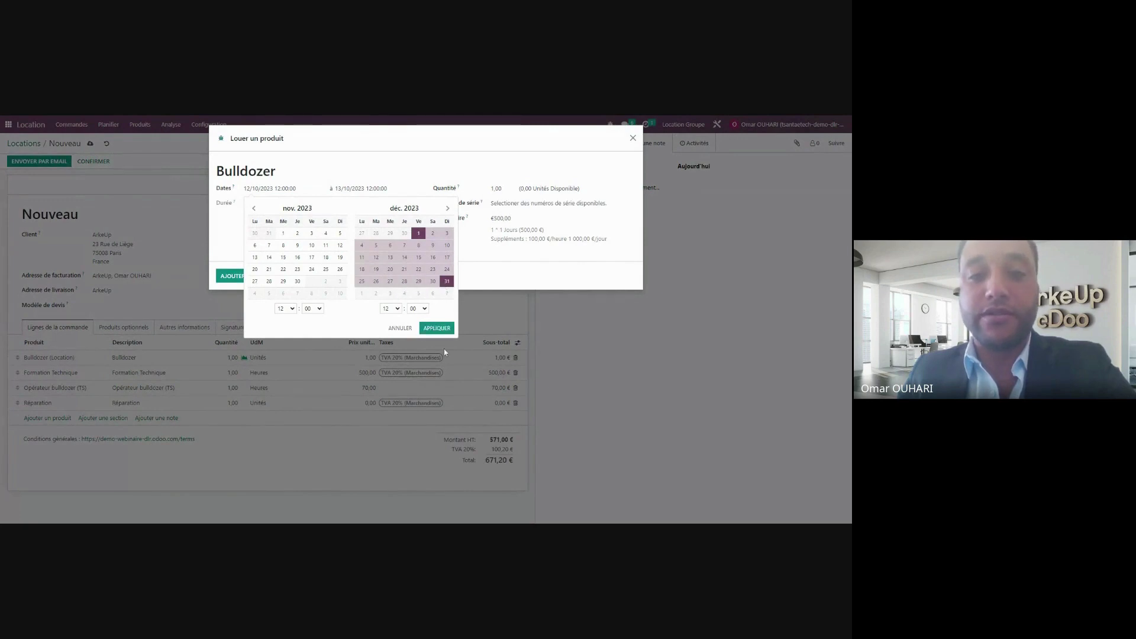
pyautogui.click(421, 329)
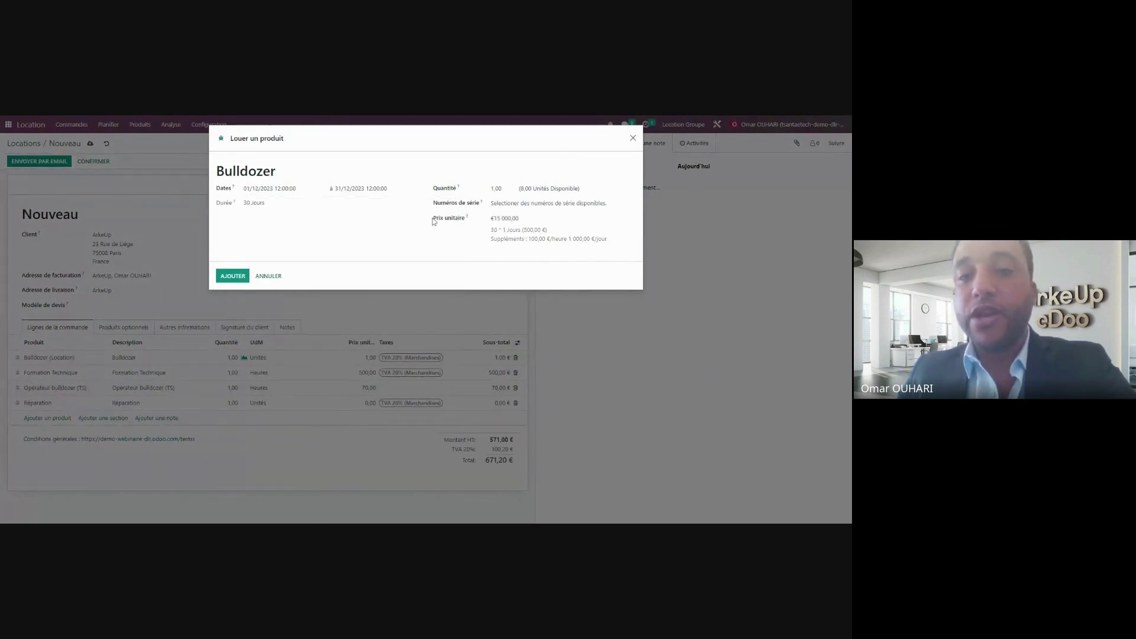
# Check the bulldozer's unit price and rental duration, and add the rental to the quotation.
pyautogui.moveTo(433, 218); pyautogui.dragTo(387, 253)
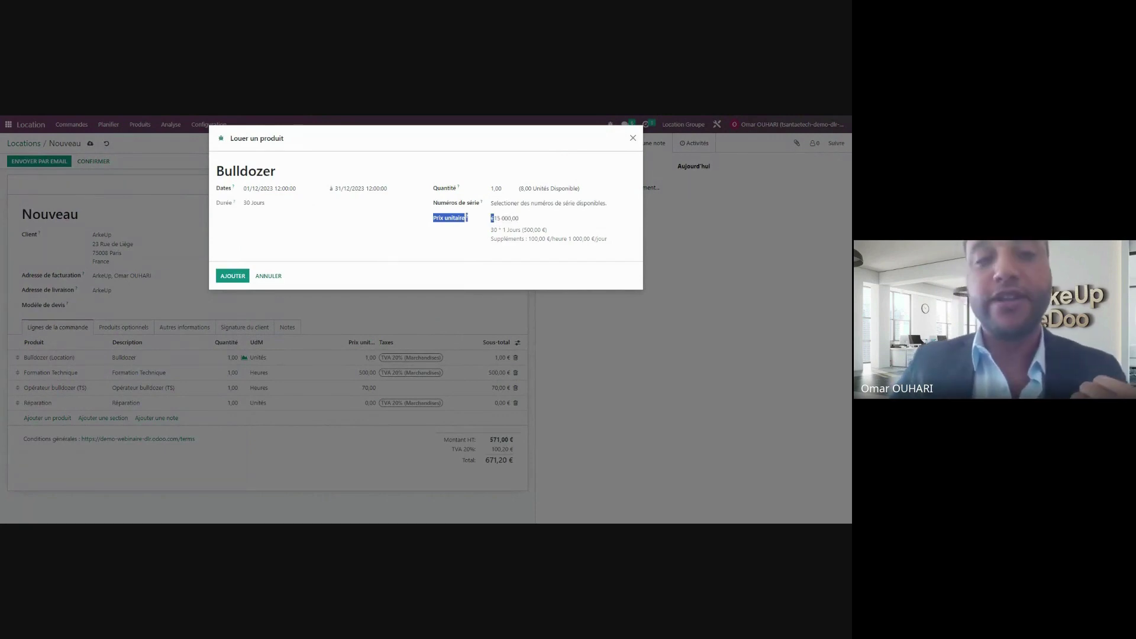
pyautogui.doubleClick(245, 171)
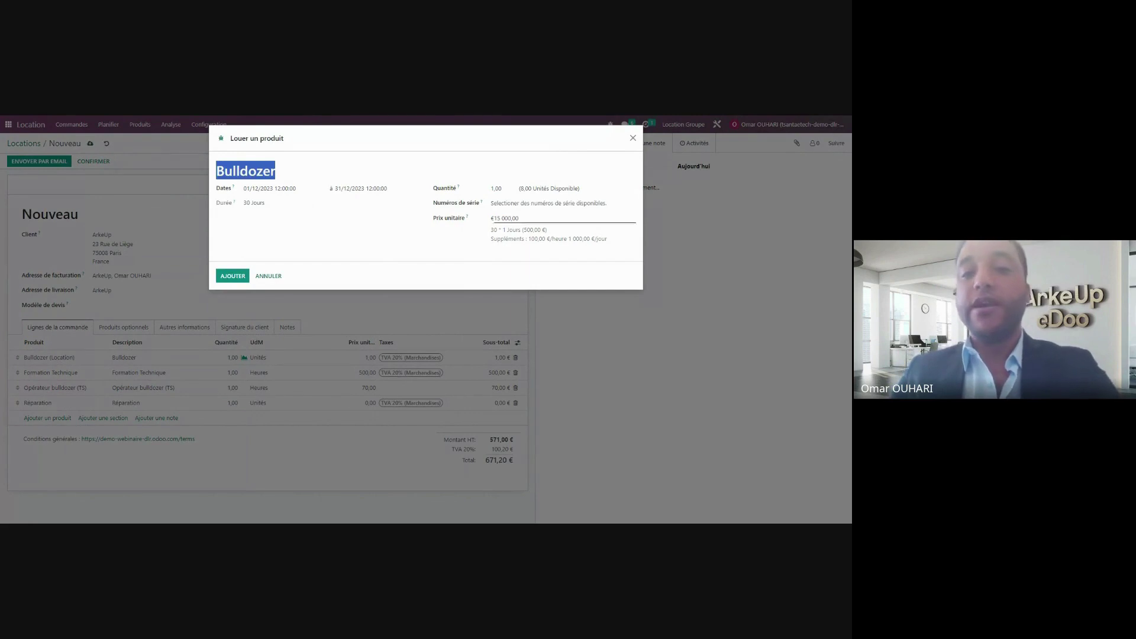
pyautogui.click(562, 218)
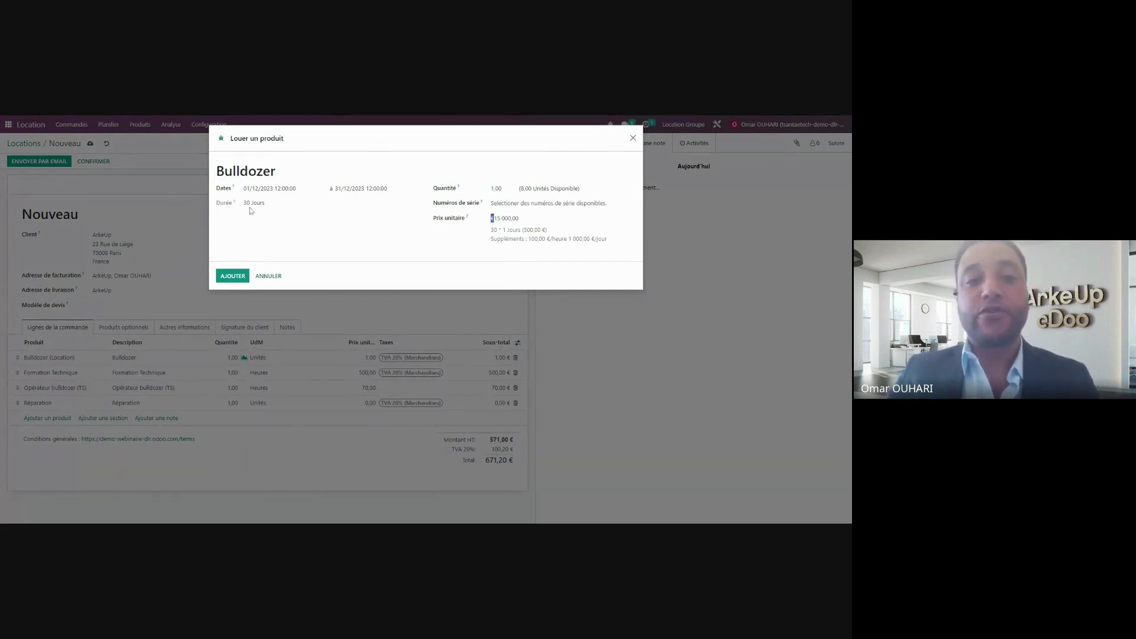
pyautogui.moveTo(243, 203); pyautogui.dragTo(285, 205)
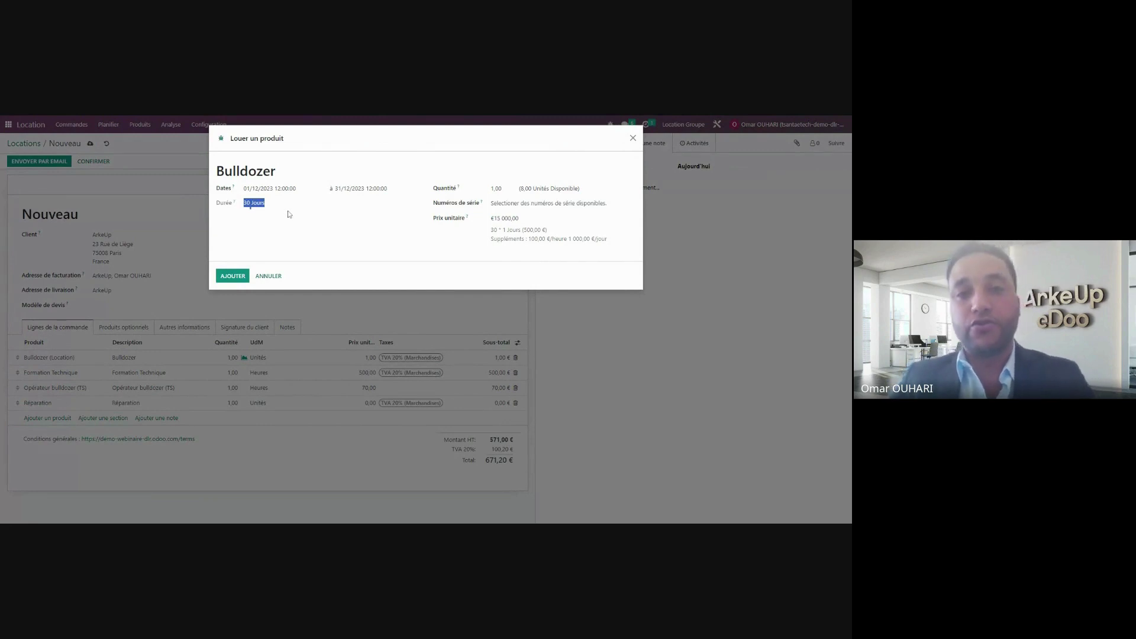
pyautogui.click(232, 278)
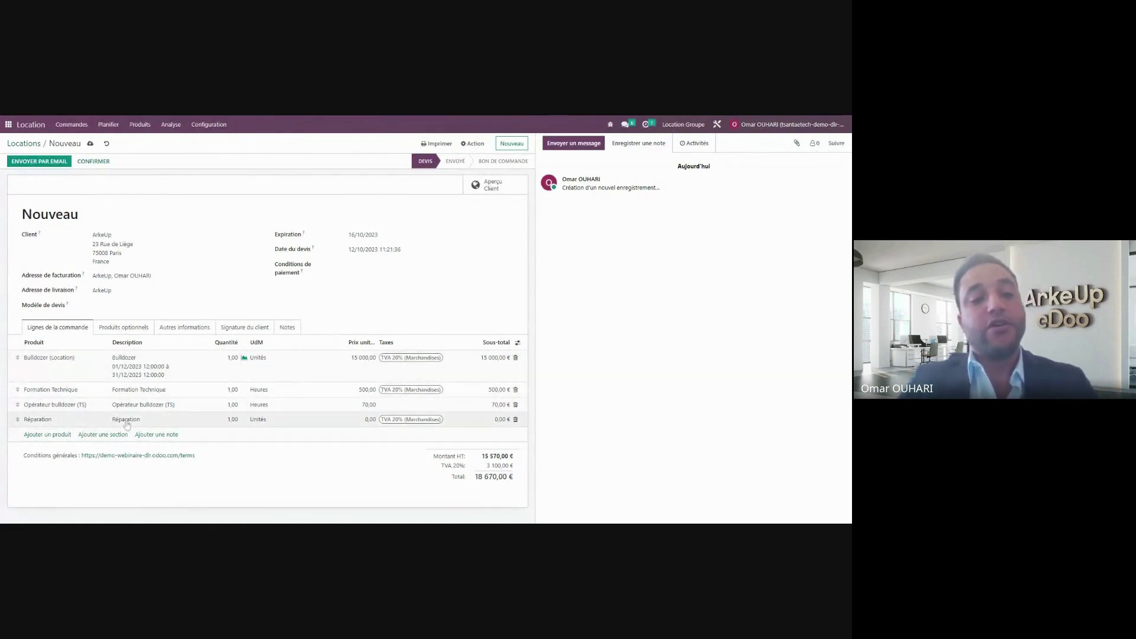
# Add a Transport Aller line to the quotation.
pyautogui.click(47, 435)
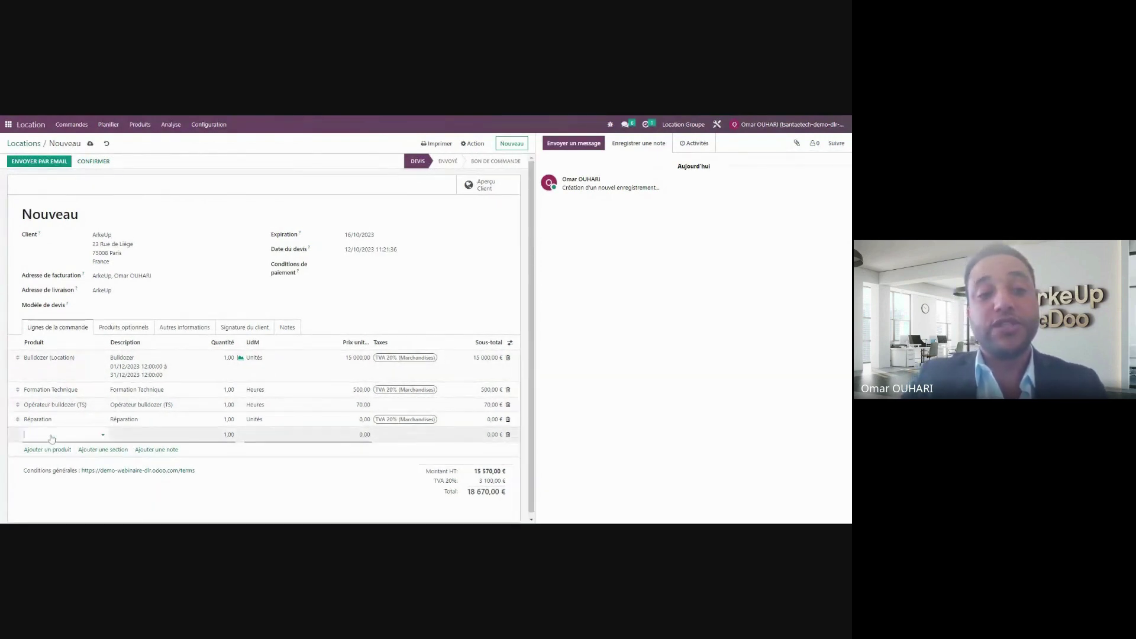
pyautogui.write('transpo')
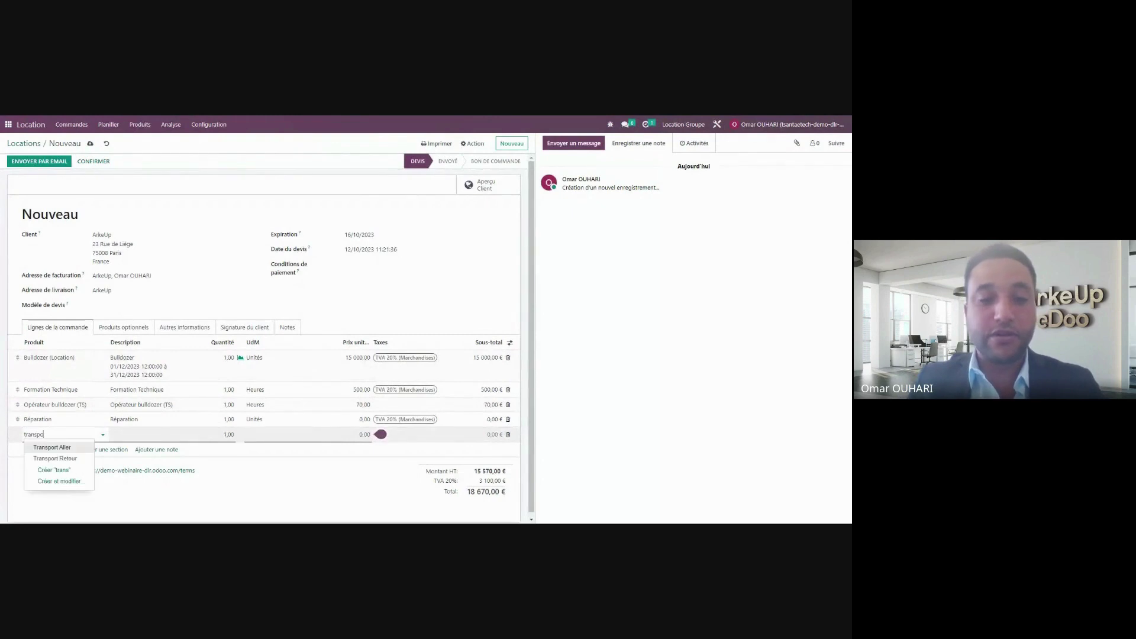
pyautogui.press('Return')
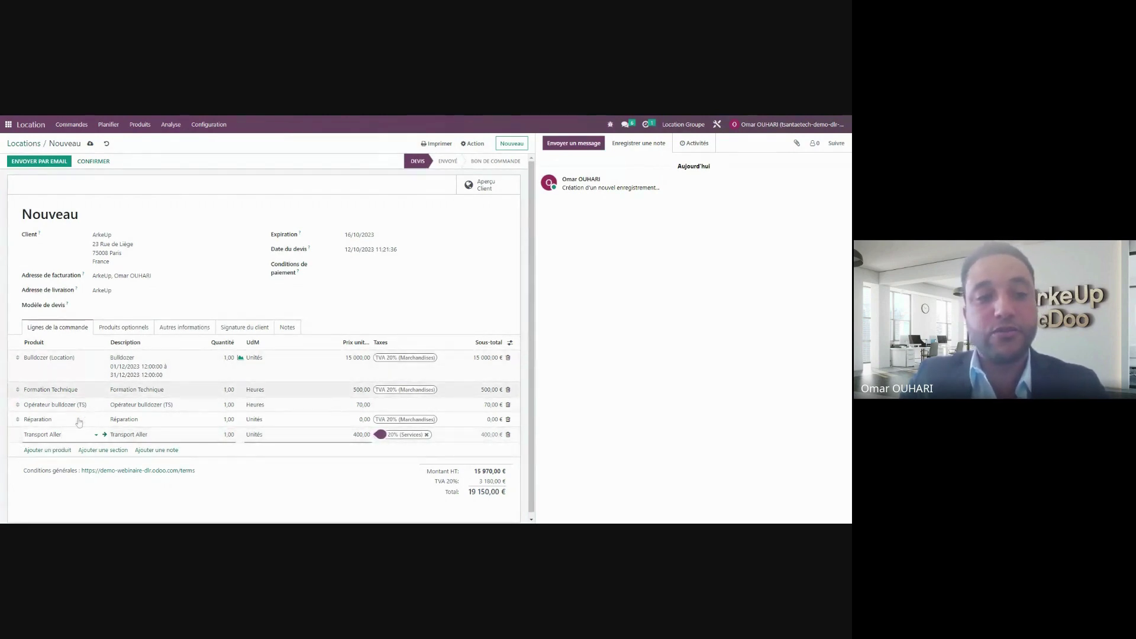
# Add a Transport Retour line below the Transport Aller line.
pyautogui.click(47, 451)
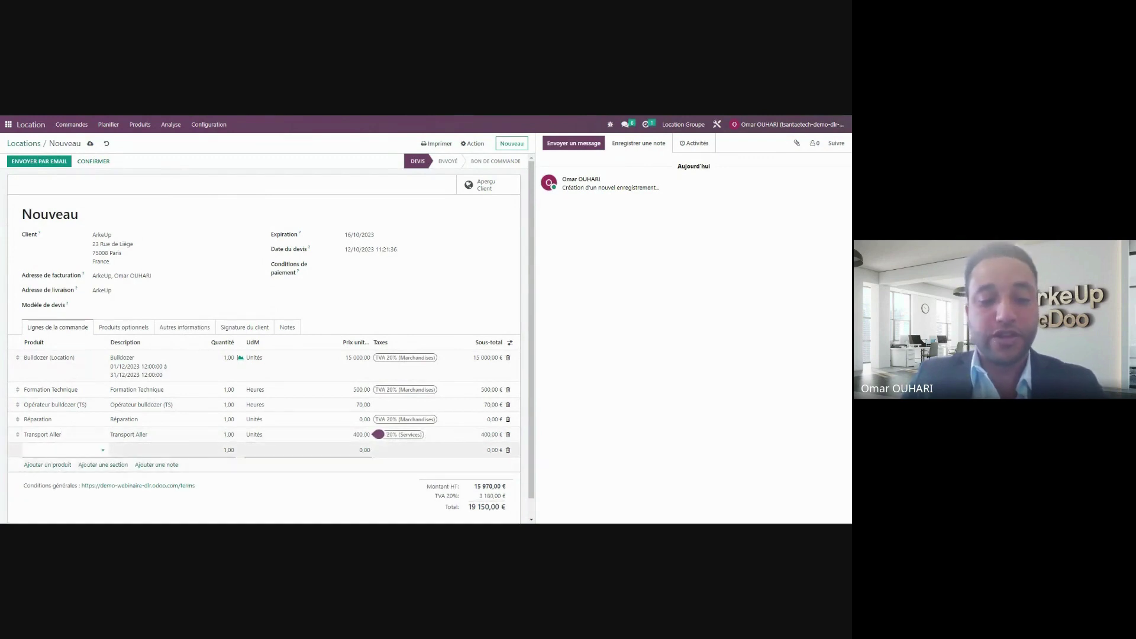
pyautogui.write('trnspo')
pyautogui.press('BackSpace')
pyautogui.press('BackSpace')
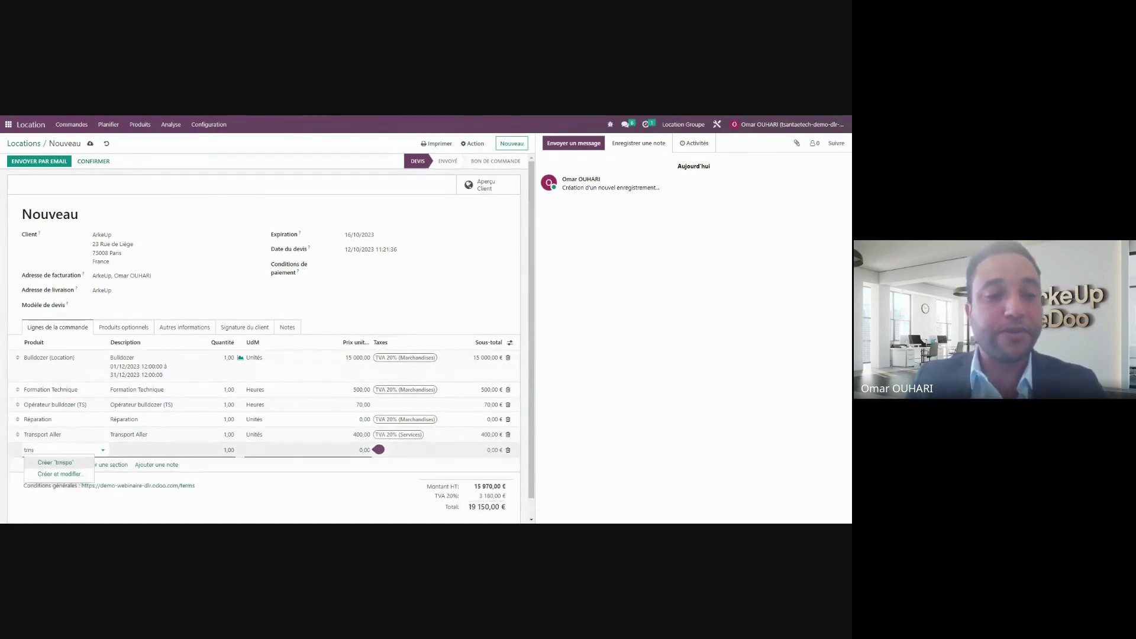
pyautogui.write('ran')
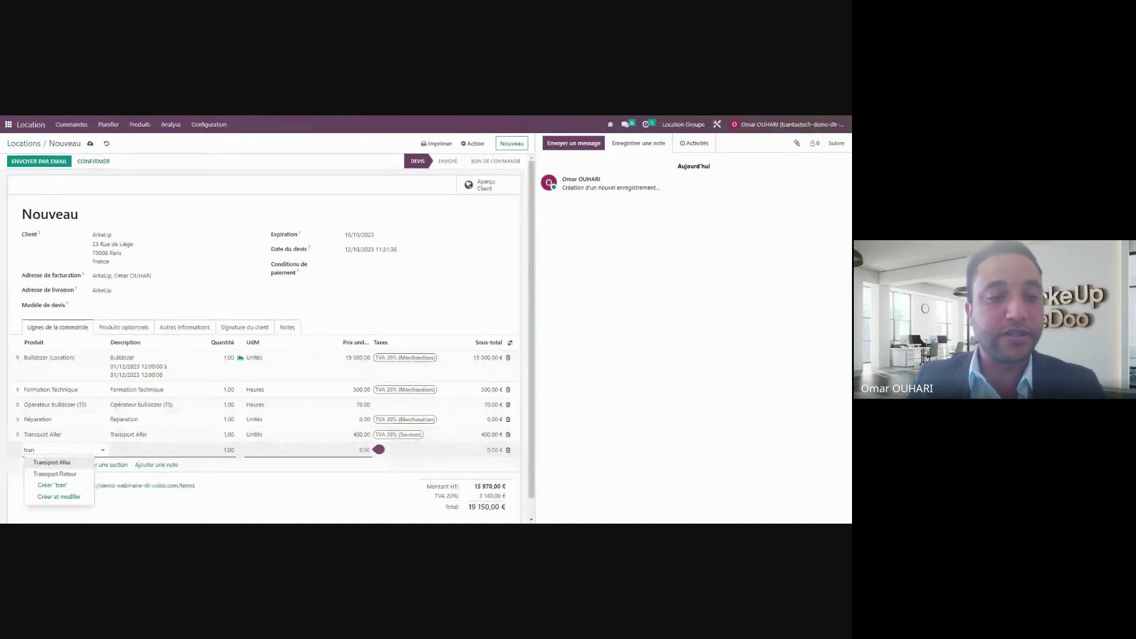
pyautogui.press('Return')
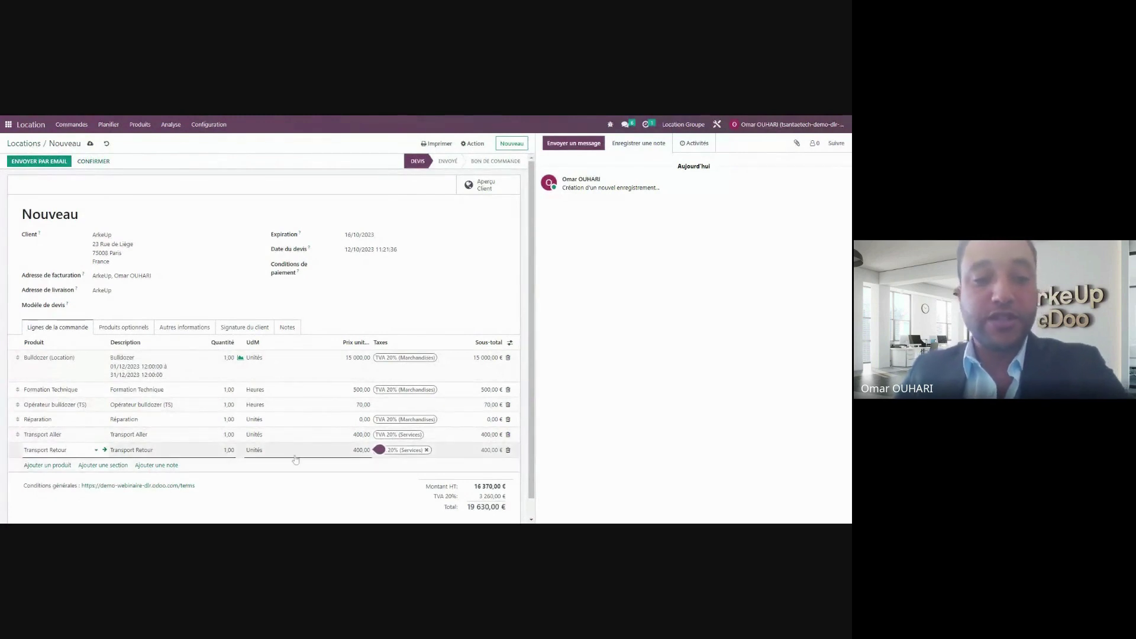
# Finish the Transport Retour line and save the new ArkeUp rental quotation.
pyautogui.doubleClick(58, 450)
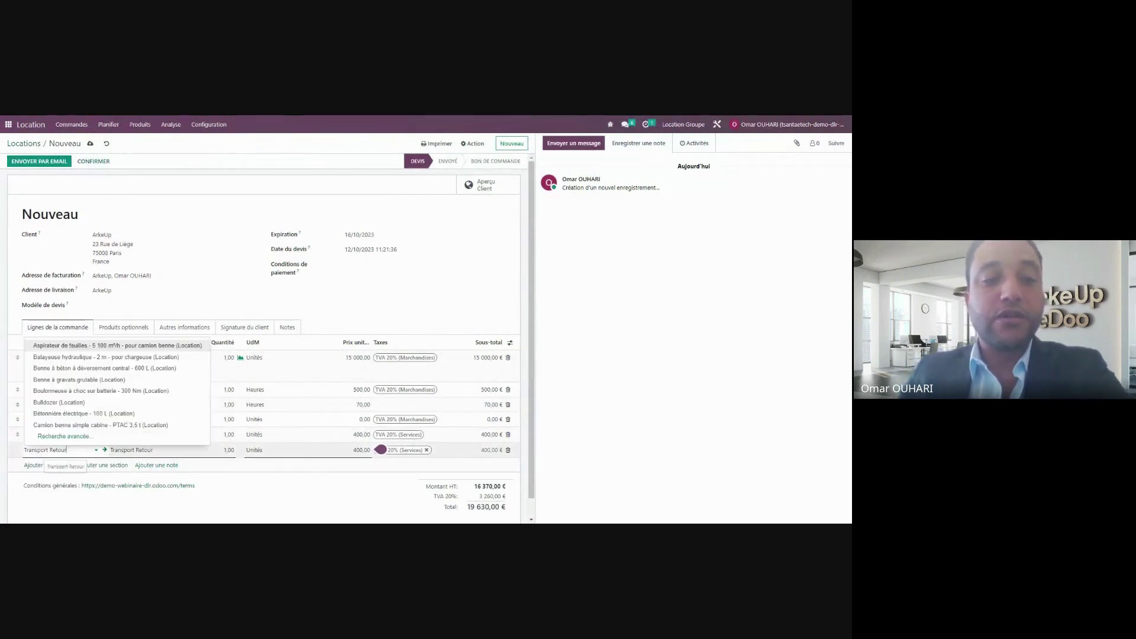
pyautogui.click(367, 499)
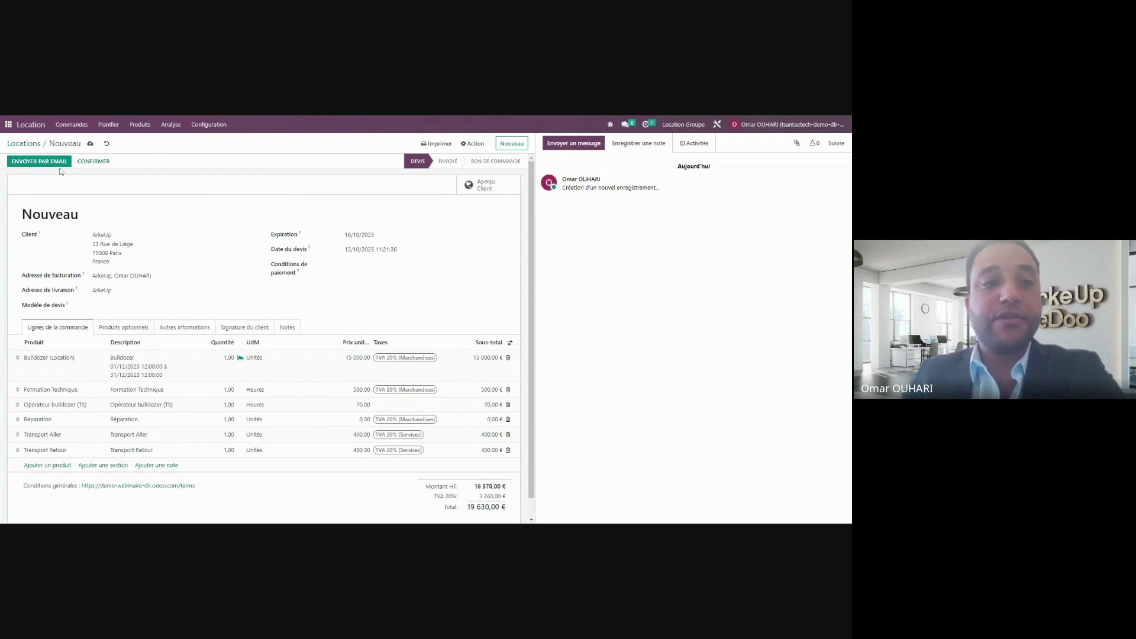
pyautogui.click(90, 143)
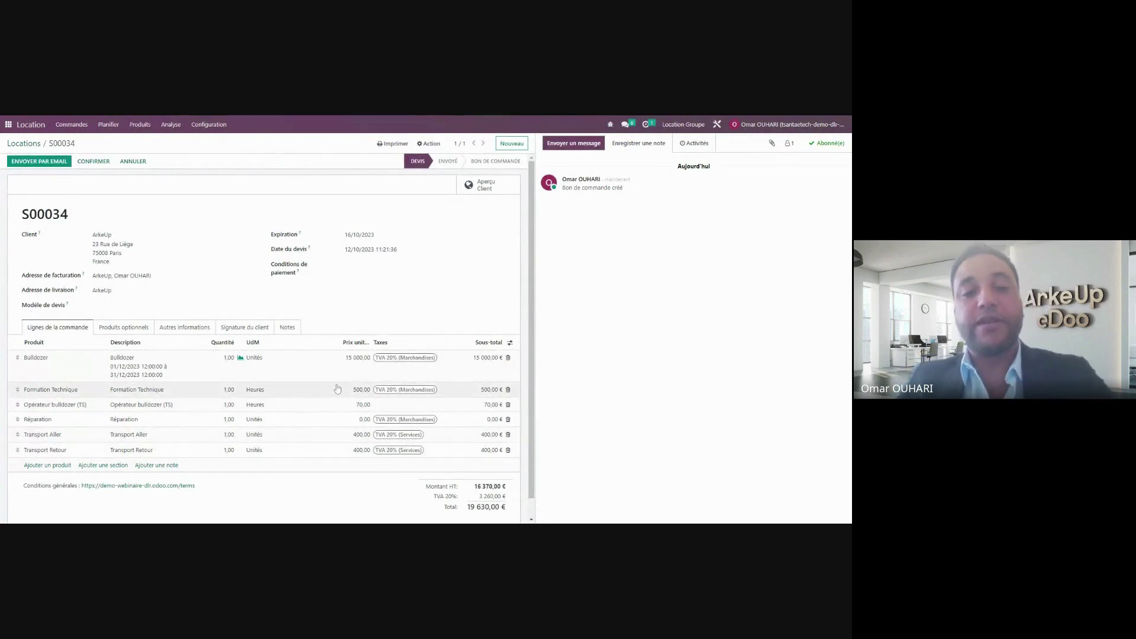
# Open the 57 816,00 € ArkeUp quotation from the rental orders and review its equipment and service lines.
pyautogui.click(75, 124)
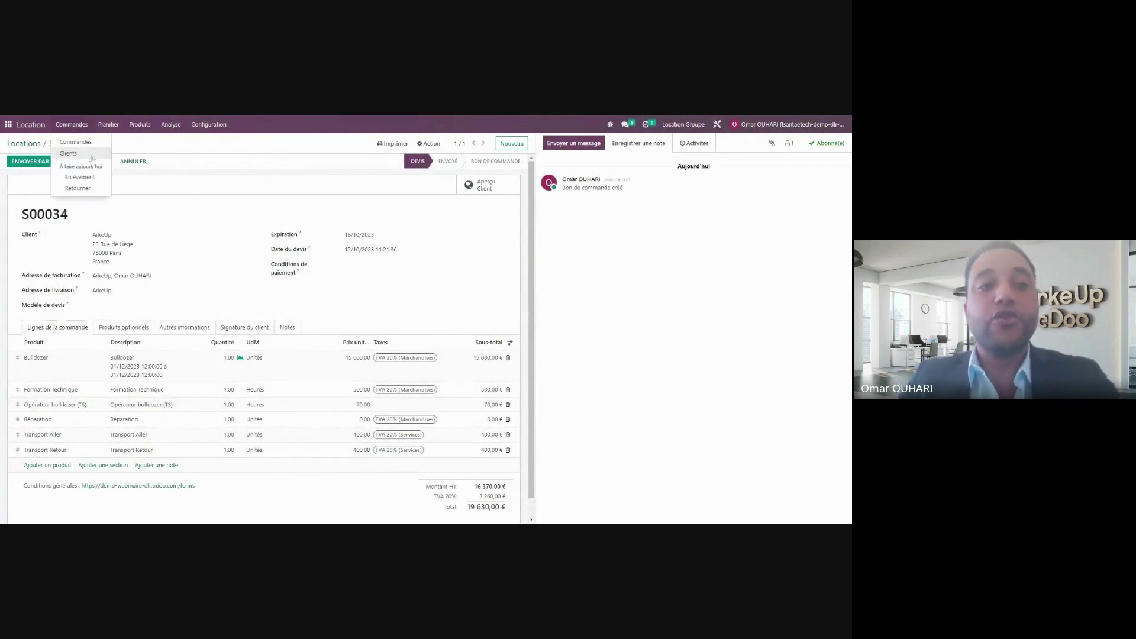
pyautogui.click(89, 147)
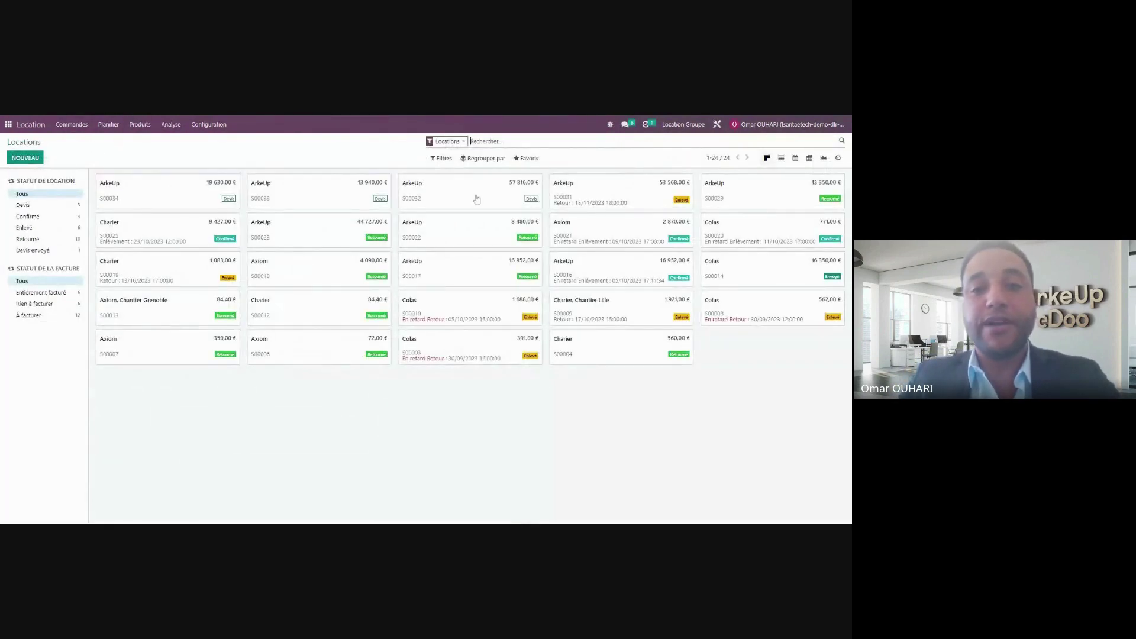
pyautogui.click(477, 200)
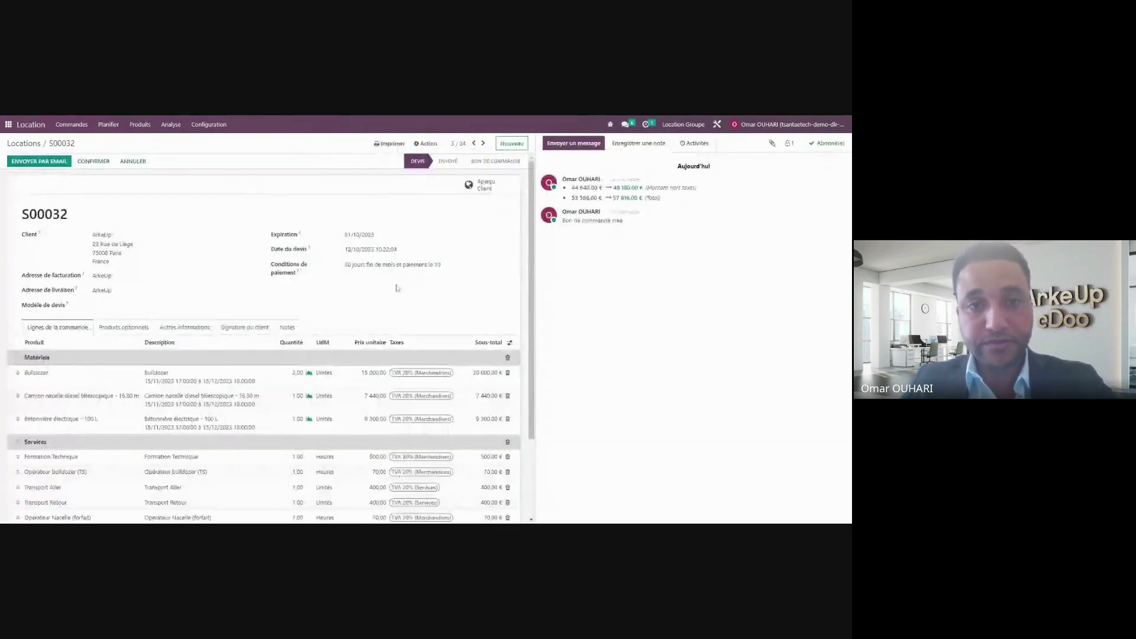
pyautogui.scroll(-5, 74, 317)
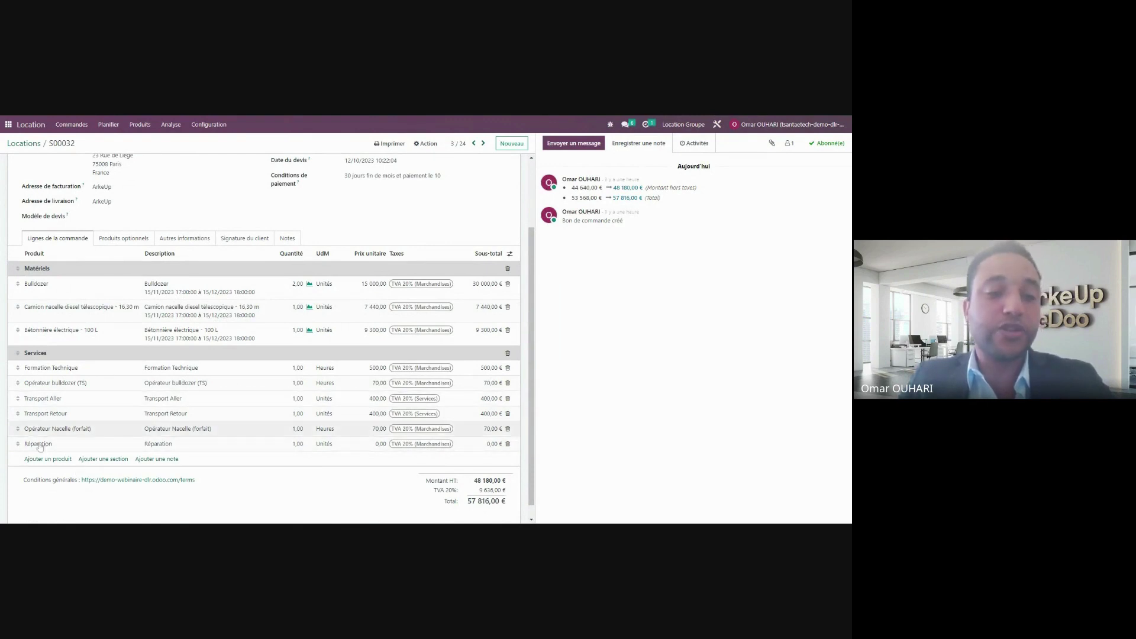
pyautogui.scroll(3, 264, 464)
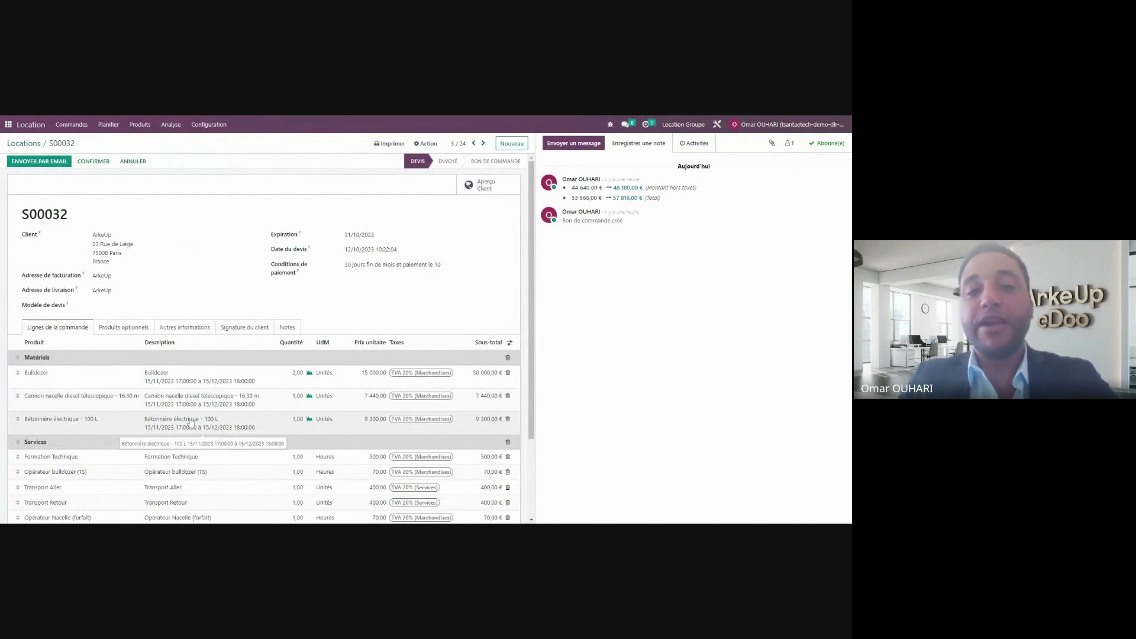
# Email the quotation to ArkeUp with the prepared message and attached PDF, and check the sent message in the order's history.
pyautogui.click(41, 162)
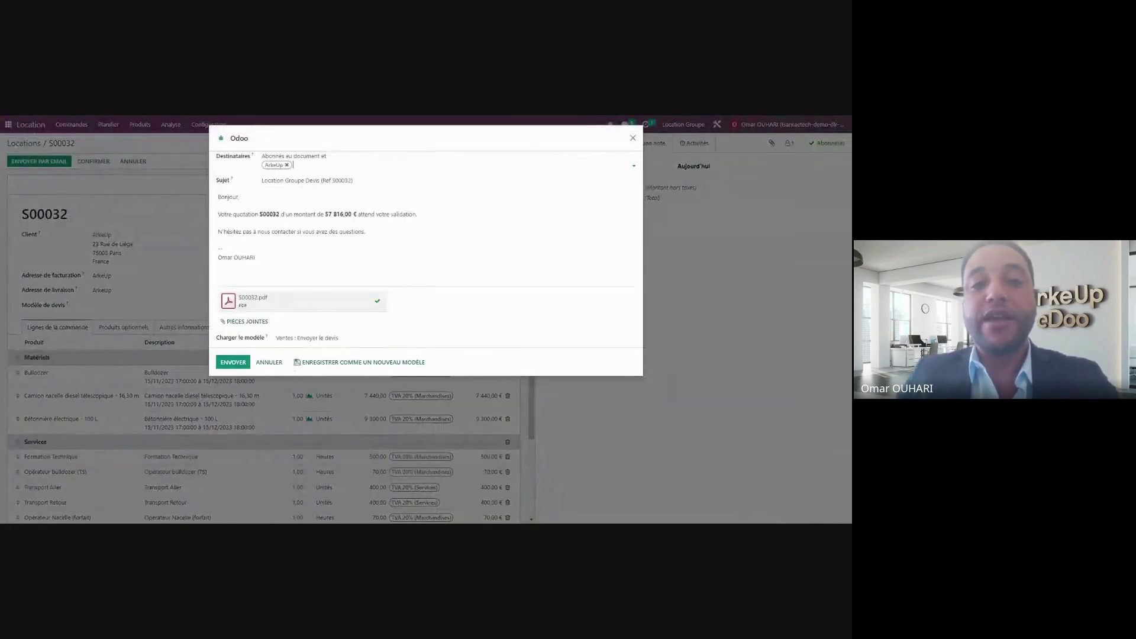
pyautogui.moveTo(258, 214); pyautogui.dragTo(223, 192)
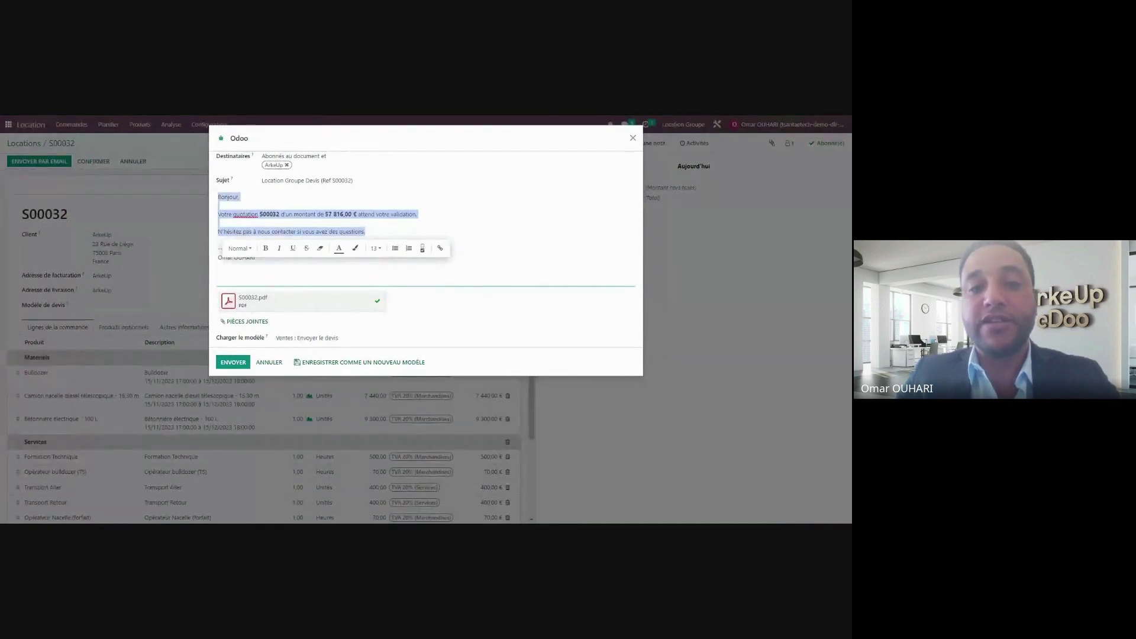
pyautogui.click(212, 191)
pyautogui.hotkey('ctrl', 'a')
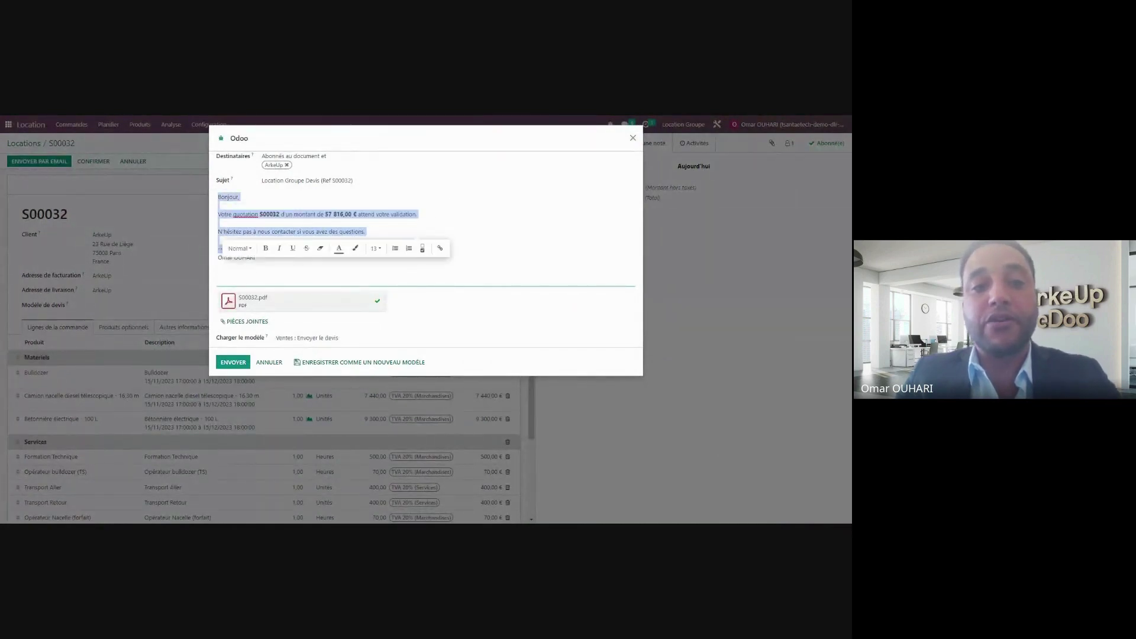
pyautogui.press('Escape')
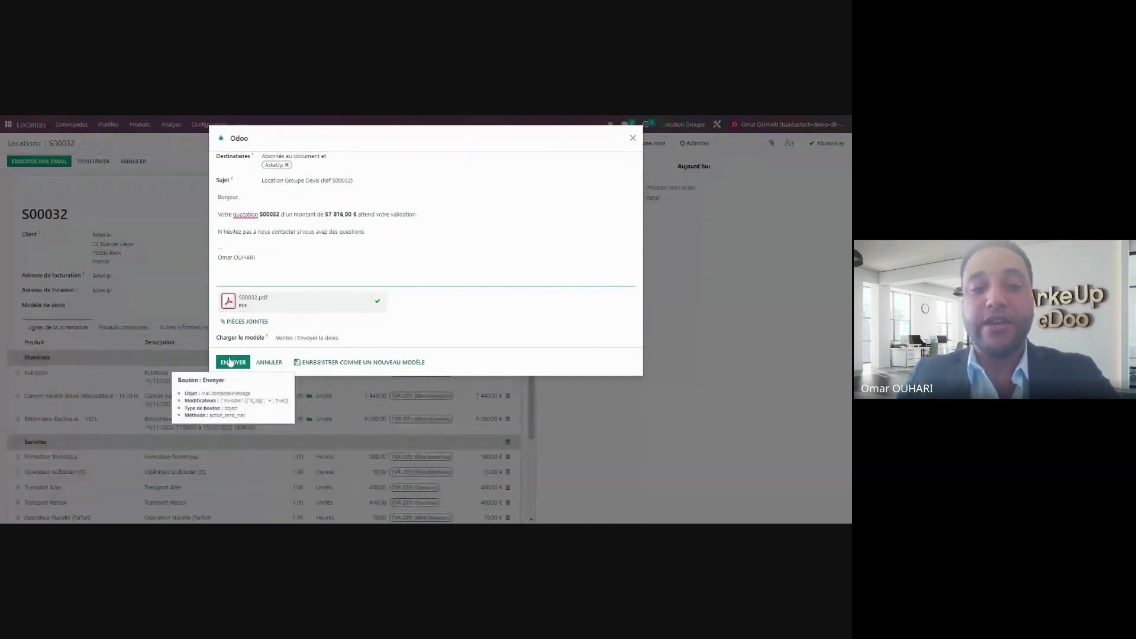
pyautogui.click(233, 363)
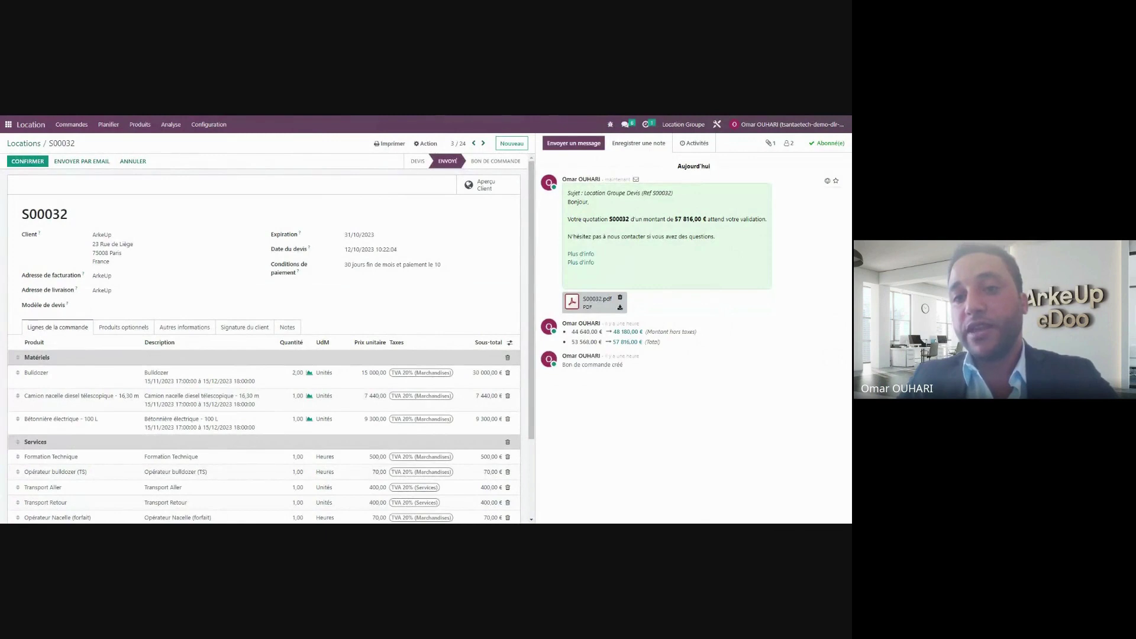
pyautogui.moveTo(571, 202); pyautogui.dragTo(594, 262)
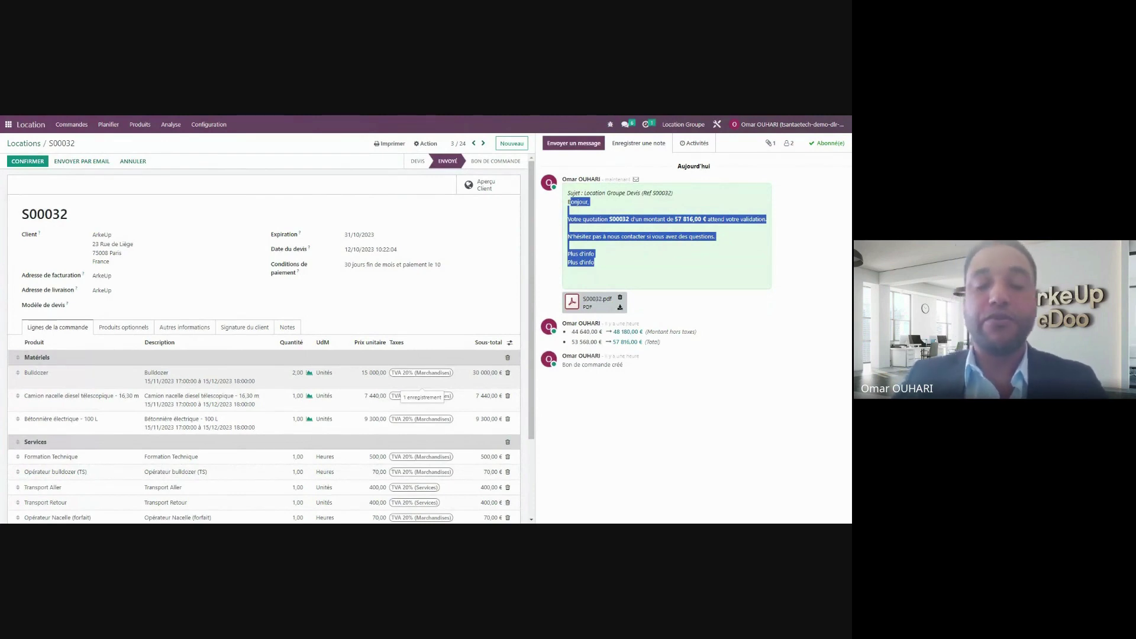
pyautogui.click(629, 456)
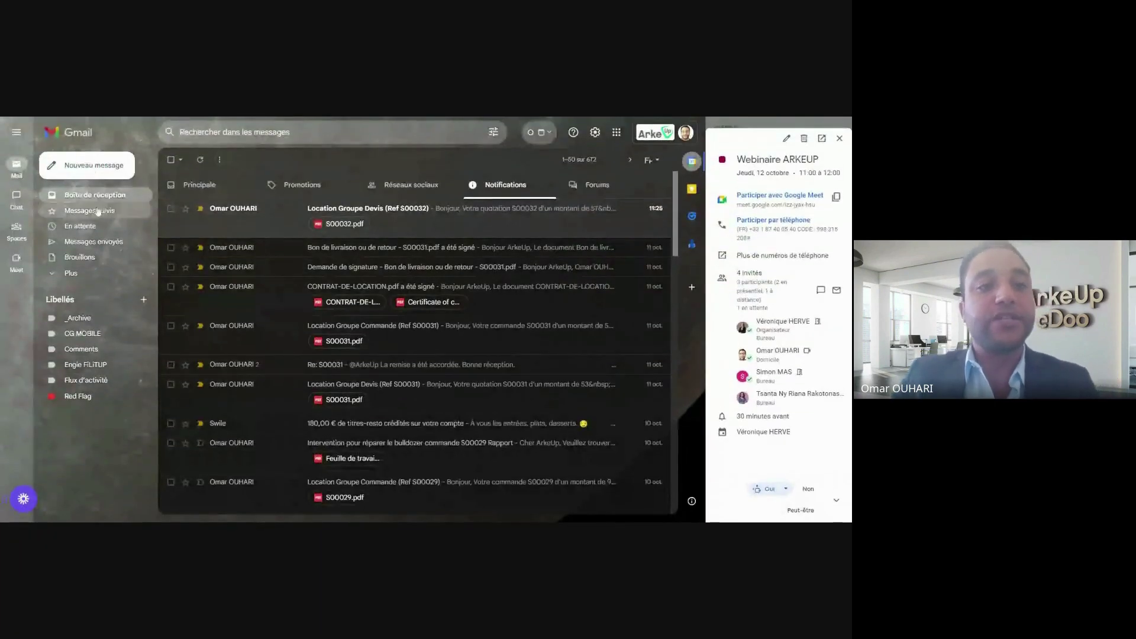
# Switch to Gmail, open the received quotation email among the notifications, and read its contents.
pyautogui.click(195, 185)
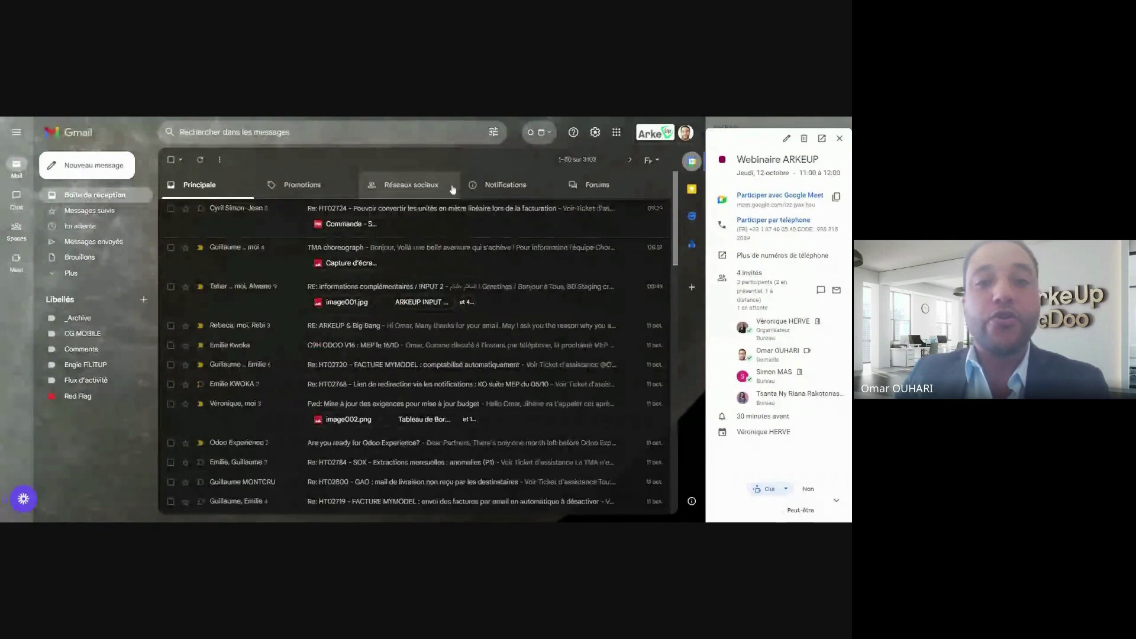
pyautogui.click(496, 185)
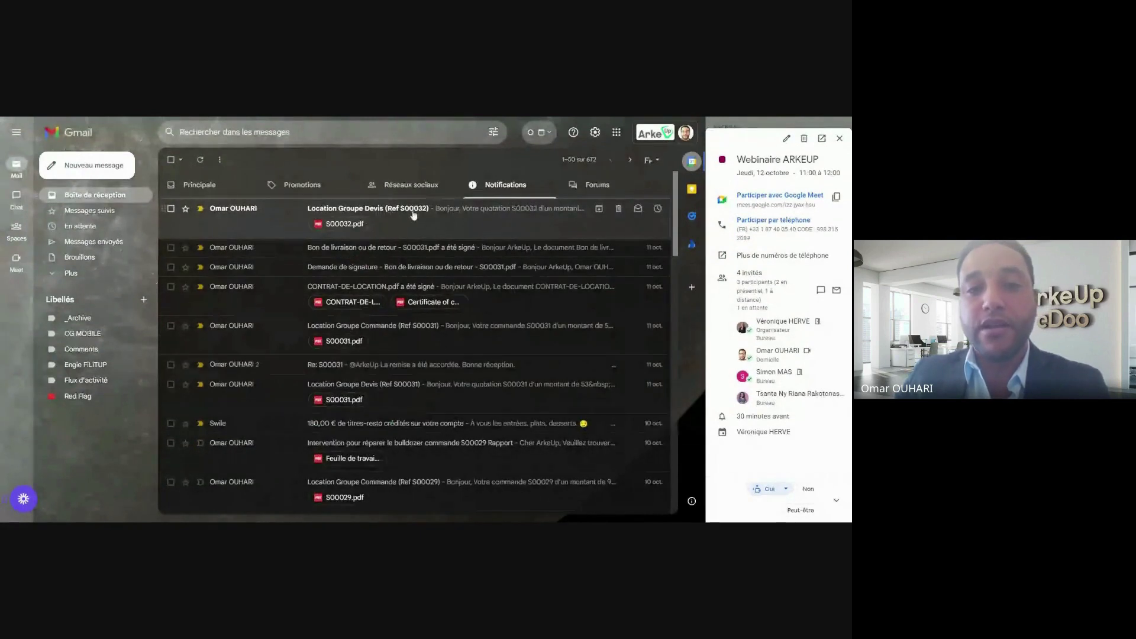
pyautogui.click(413, 213)
pyautogui.moveTo(185, 188); pyautogui.dragTo(359, 199)
pyautogui.scroll(-2, 331, 266)
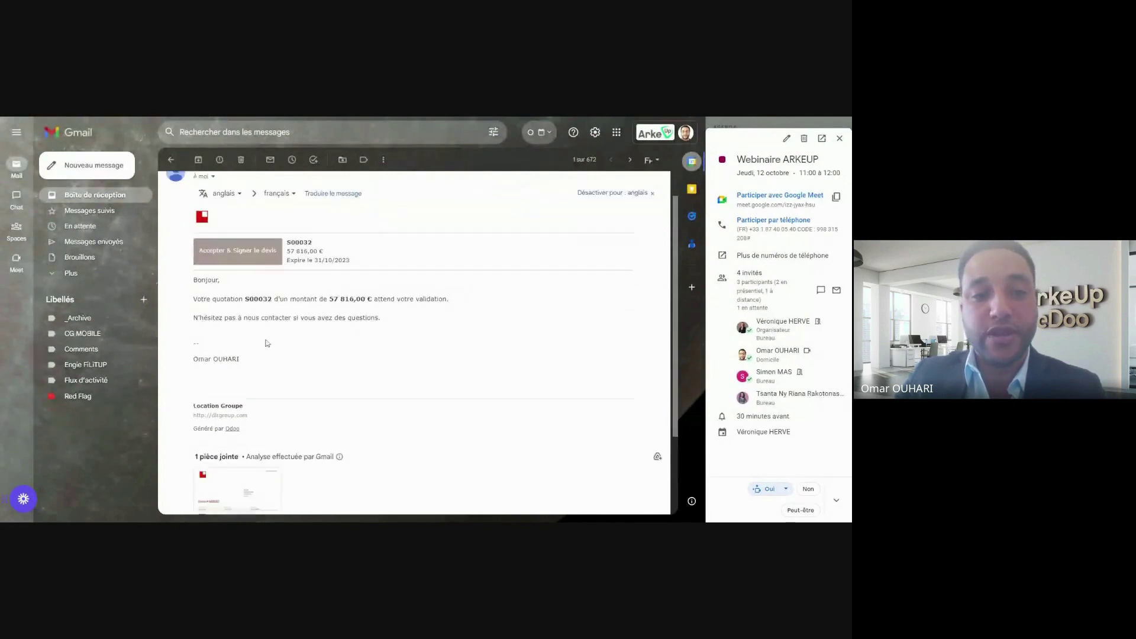
pyautogui.moveTo(193, 239); pyautogui.dragTo(317, 290)
pyautogui.click(312, 325)
pyautogui.scroll(-2, 310, 326)
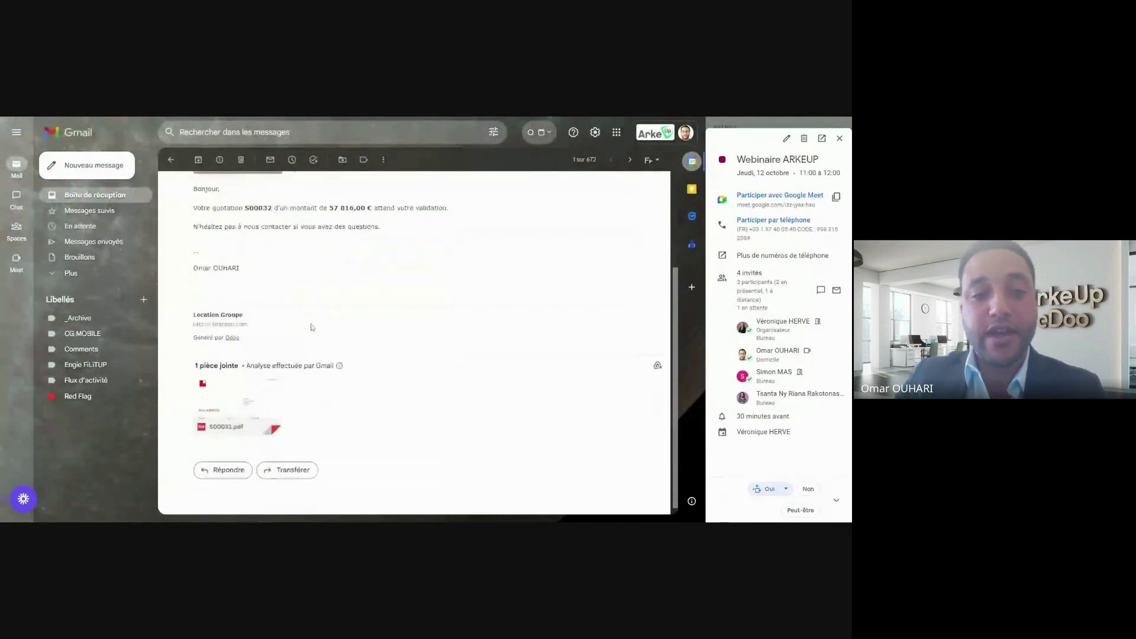
# Preview the attached quotation PDF, examine its customer address, dates, equipment, services and totals, and return to the email.
pyautogui.click(250, 399)
pyautogui.scroll(-5, 506, 369)
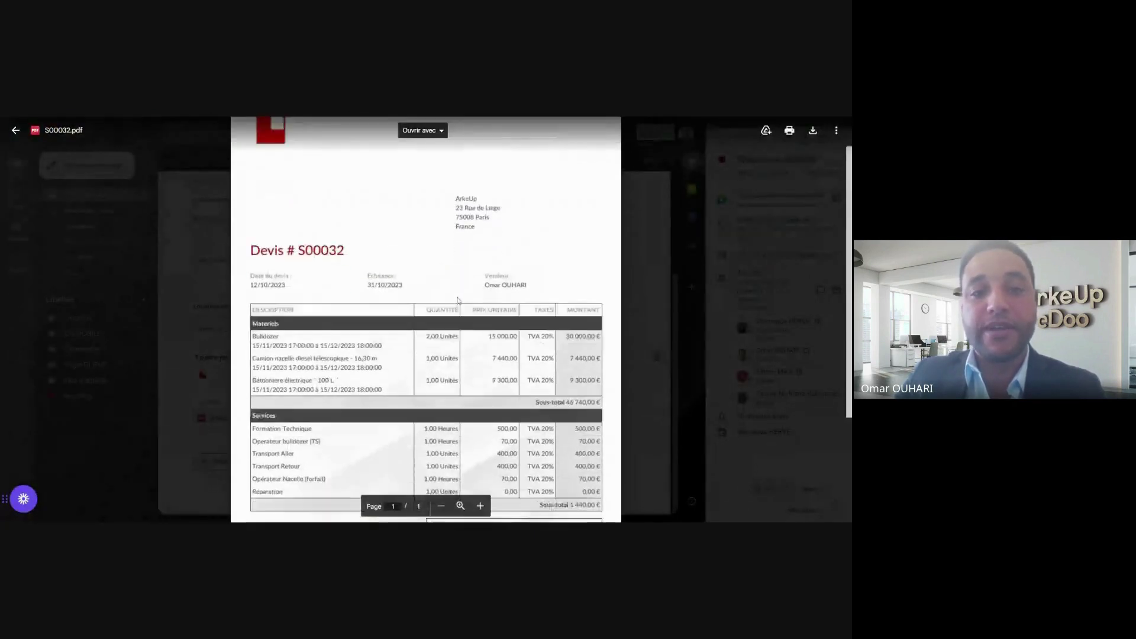
pyautogui.scroll(2, 506, 369)
pyautogui.moveTo(426, 268); pyautogui.dragTo(377, 290)
pyautogui.scroll(-1, 426, 320)
pyautogui.moveTo(251, 328); pyautogui.dragTo(283, 379)
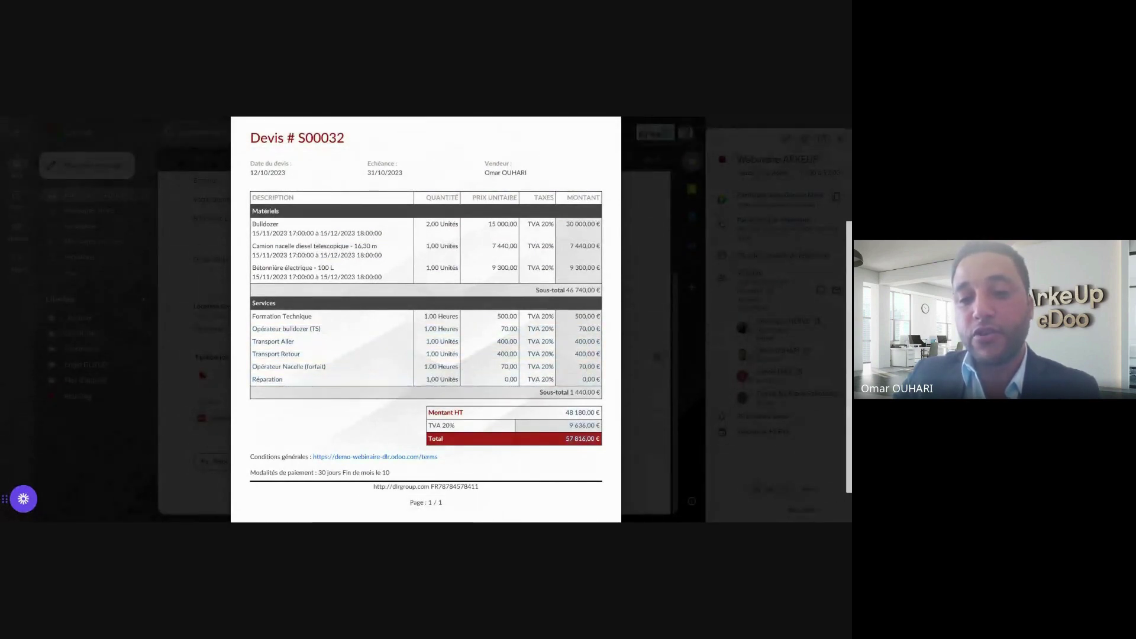
pyautogui.scroll(-1, 426, 319)
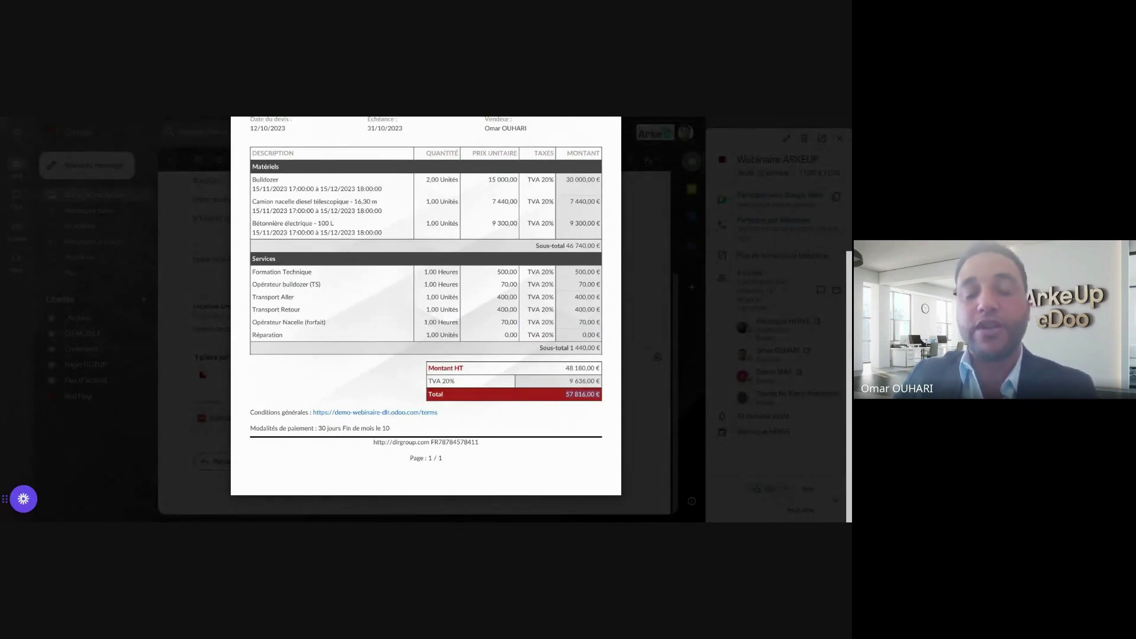
pyautogui.scroll(1, 426, 319)
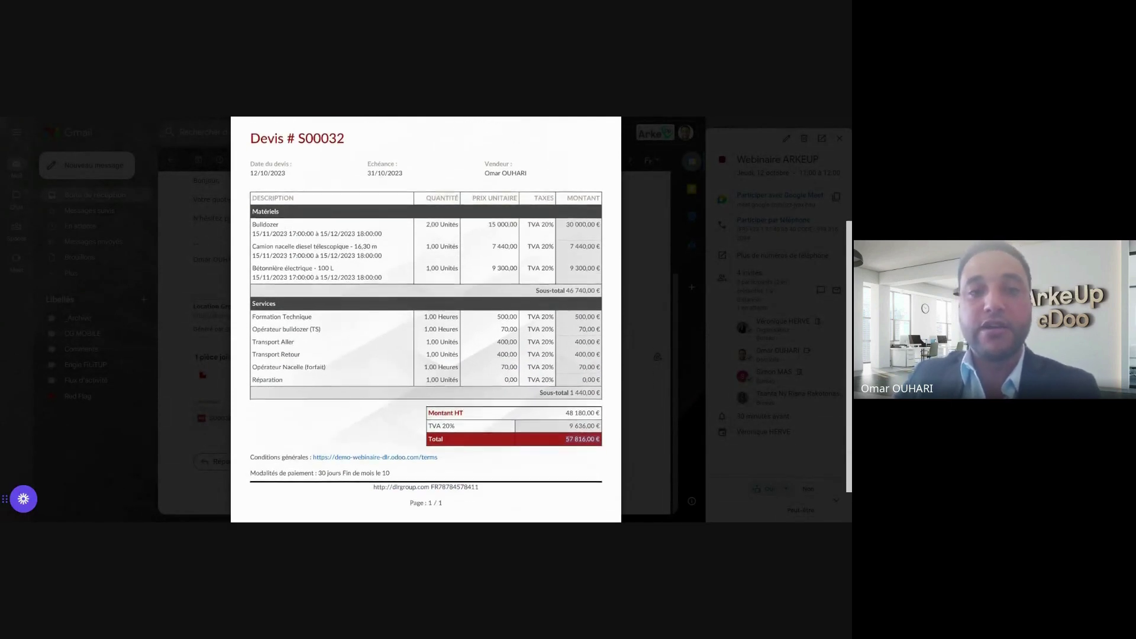
pyautogui.scroll(4, 426, 319)
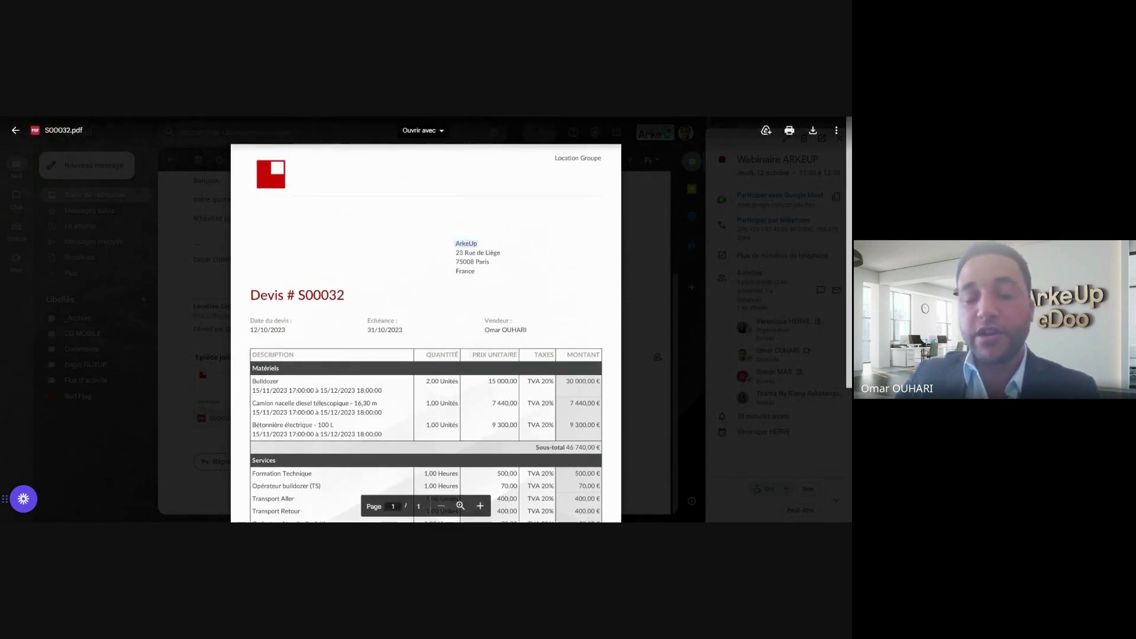
pyautogui.moveTo(456, 243); pyautogui.dragTo(475, 271)
pyautogui.click(475, 271)
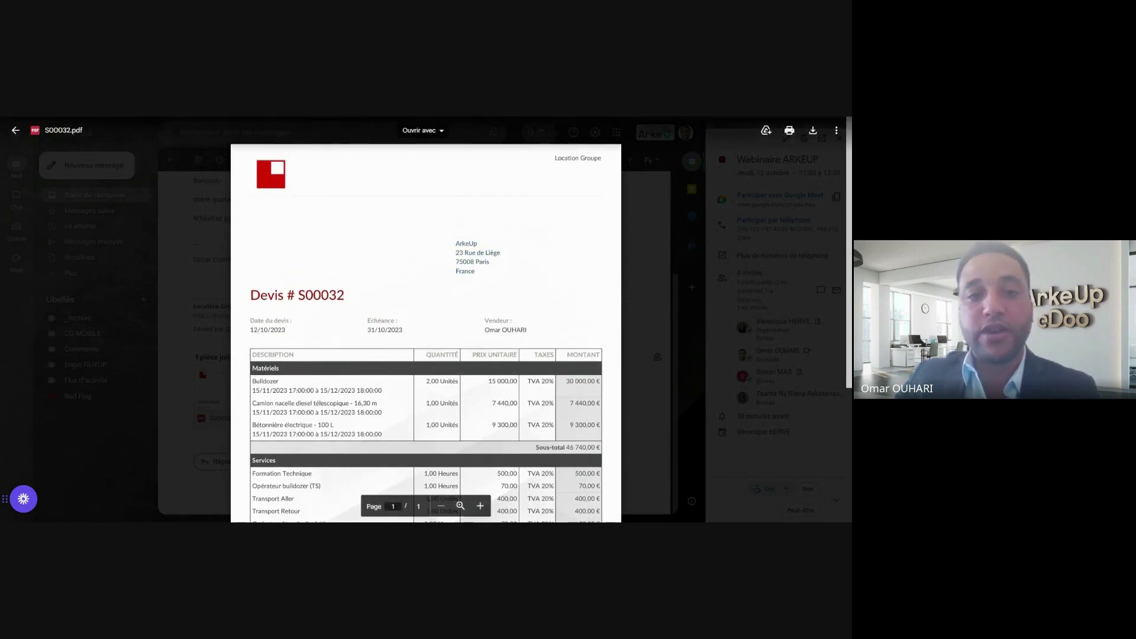
pyautogui.scroll(-2, 426, 320)
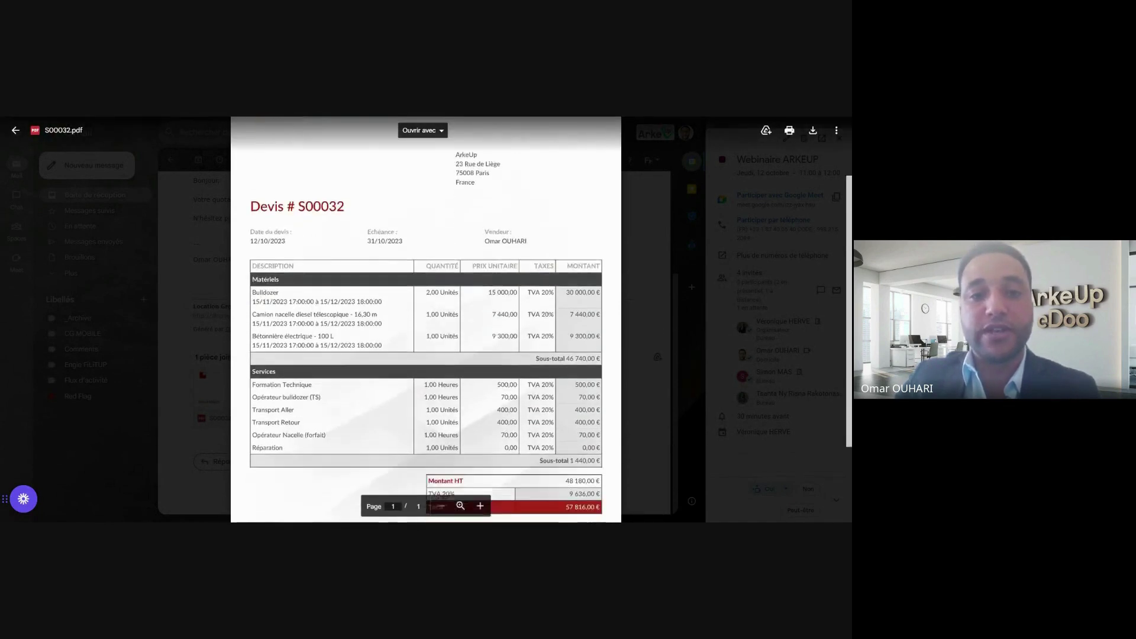
pyautogui.click(174, 284)
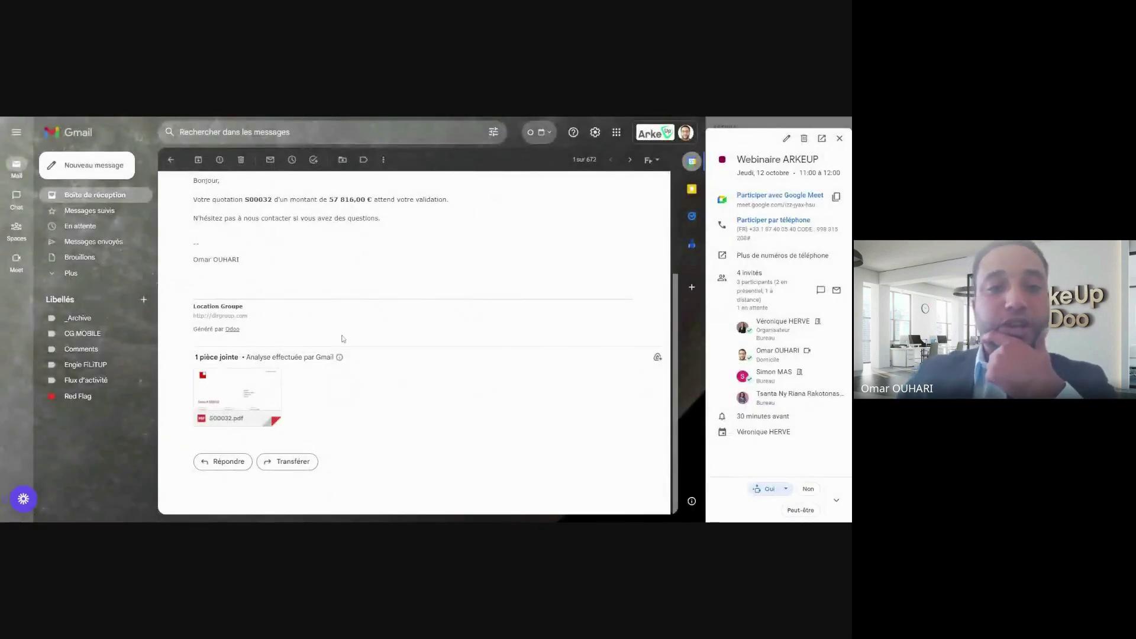
# Open the online quotation through the email's Accepter & Signer le devis link and check its reference and total amount.
pyautogui.scroll(3, 338, 342)
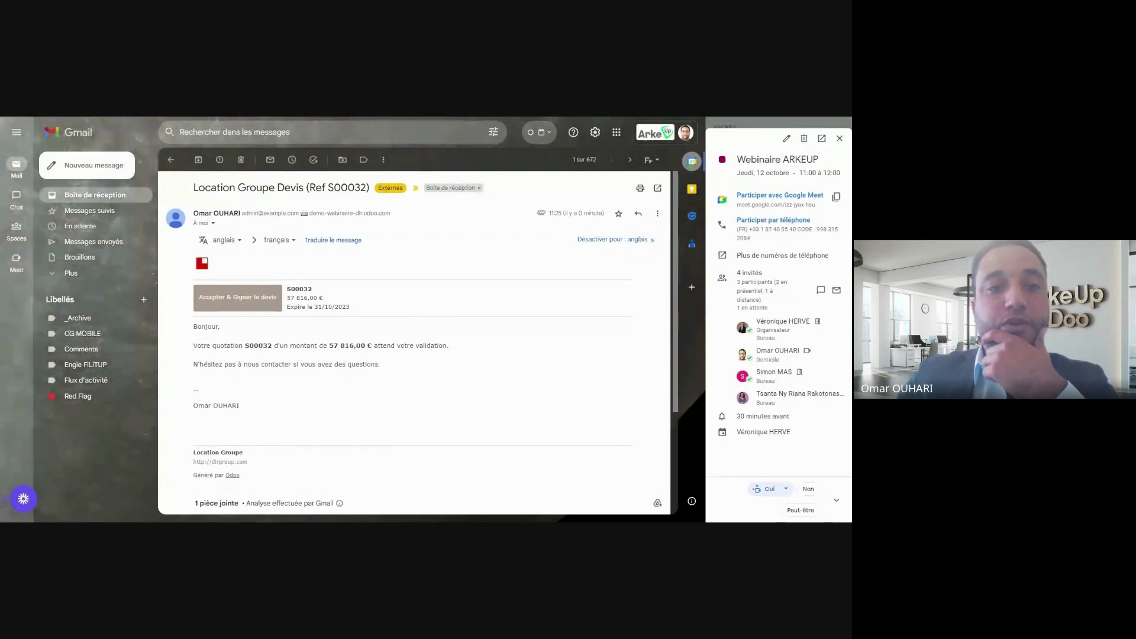
pyautogui.click(237, 297)
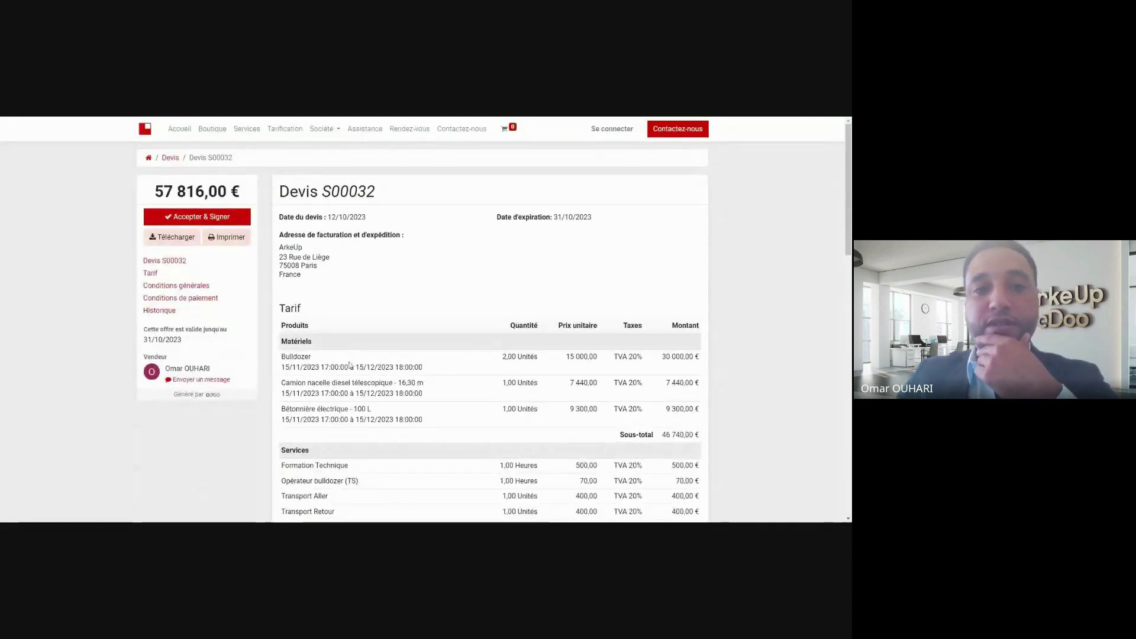
pyautogui.scroll(-3, 349, 365)
pyautogui.scroll(3, 349, 364)
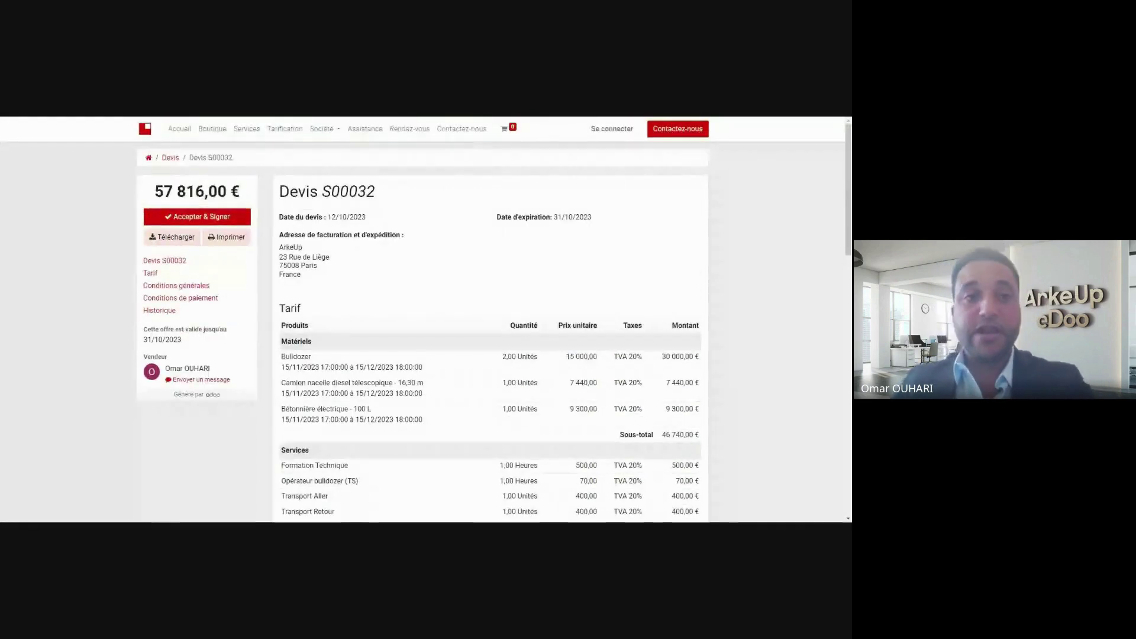
pyautogui.doubleClick(348, 191)
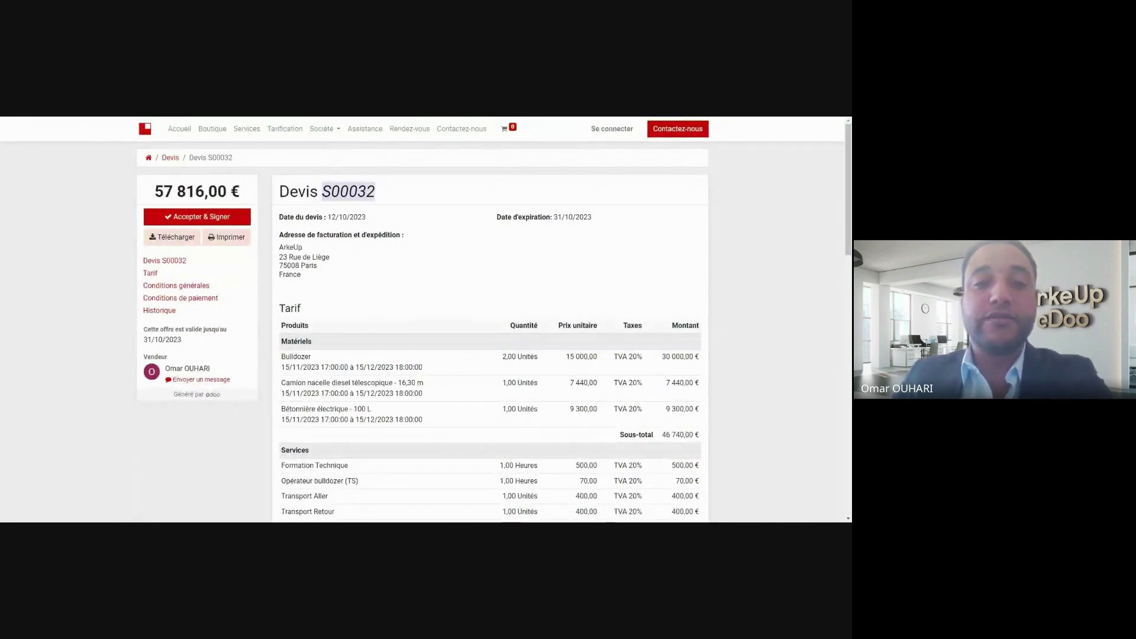
pyautogui.moveTo(151, 191); pyautogui.dragTo(247, 200)
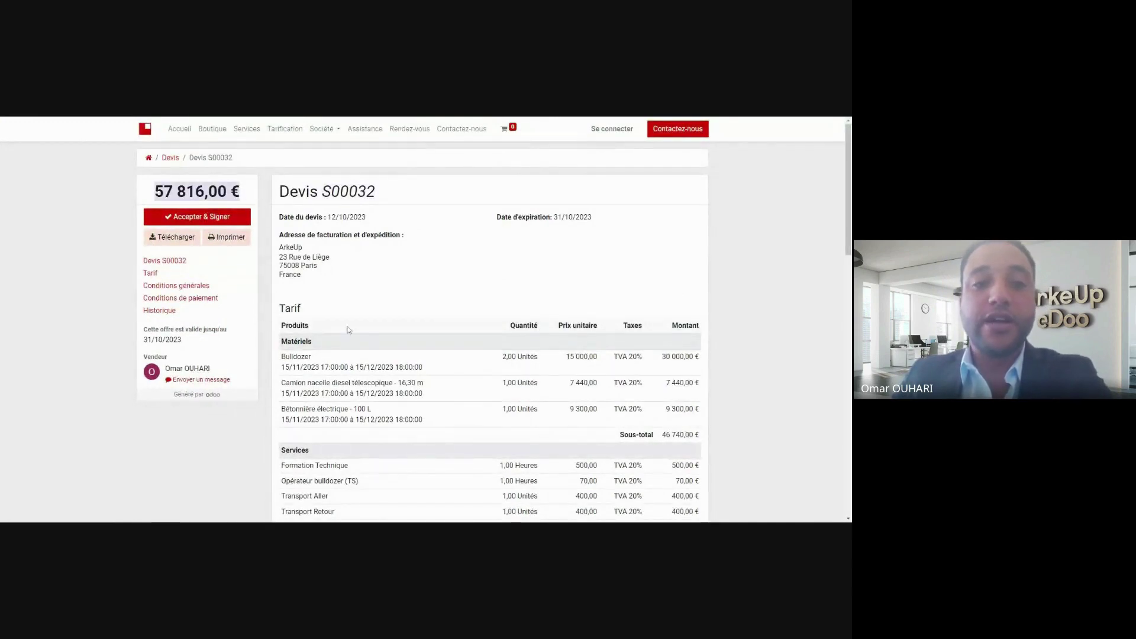
# Review the online quotation's equipment, services, general conditions, payment terms and the options to sign, give feedback or reject.
pyautogui.scroll(-1, 349, 329)
pyautogui.moveTo(329, 323); pyautogui.dragTo(330, 375)
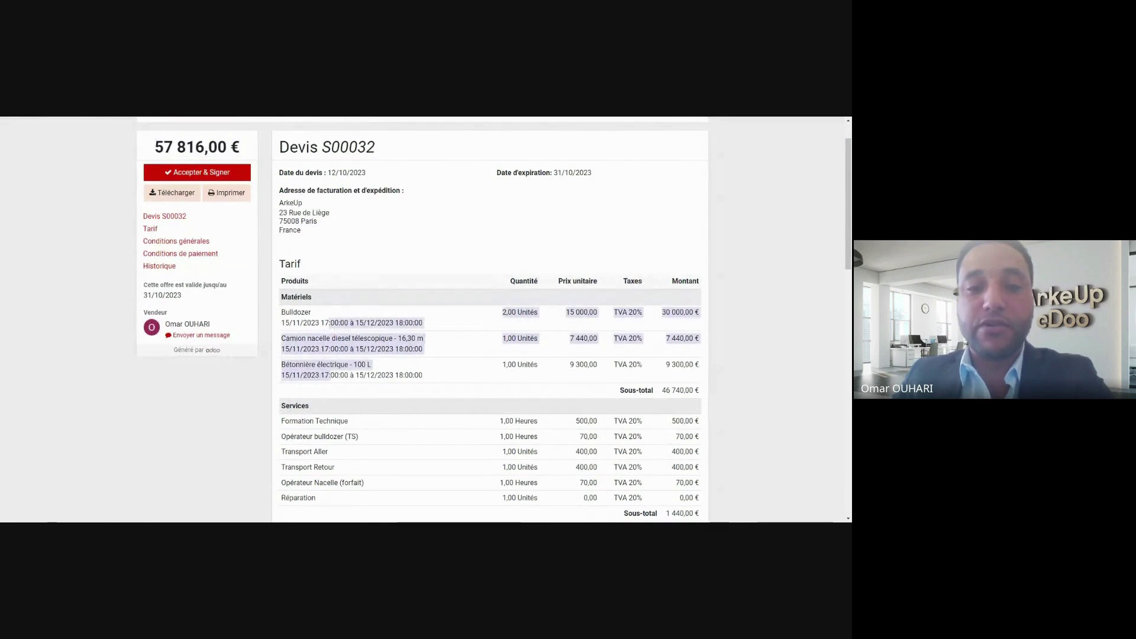
pyautogui.scroll(-3, 370, 350)
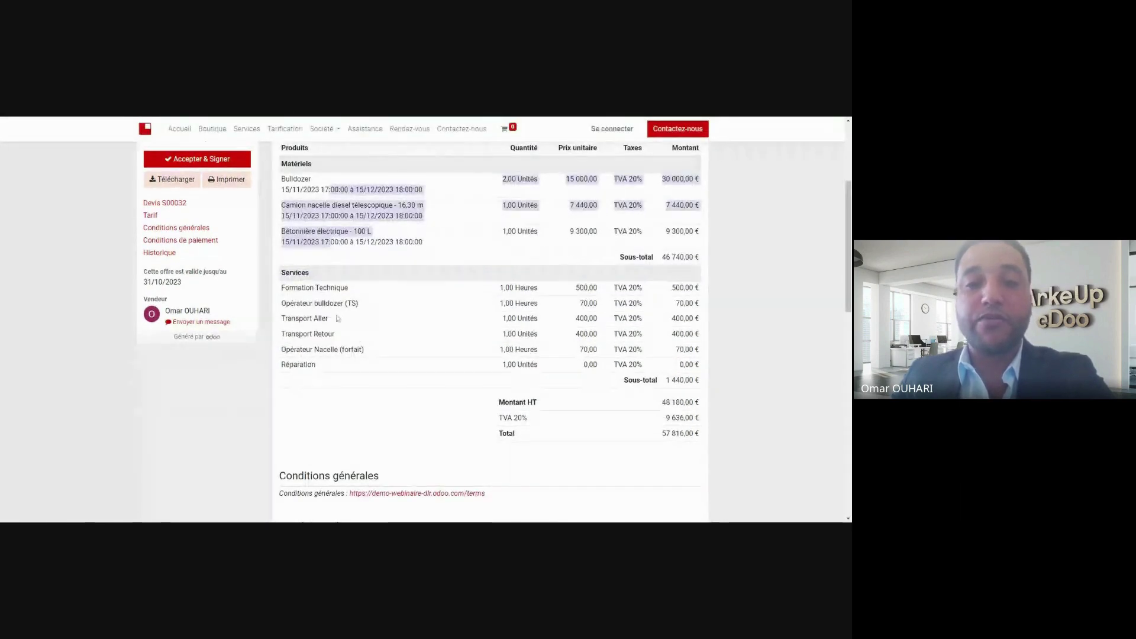
pyautogui.moveTo(338, 319); pyautogui.dragTo(333, 362)
pyautogui.scroll(-6, 389, 361)
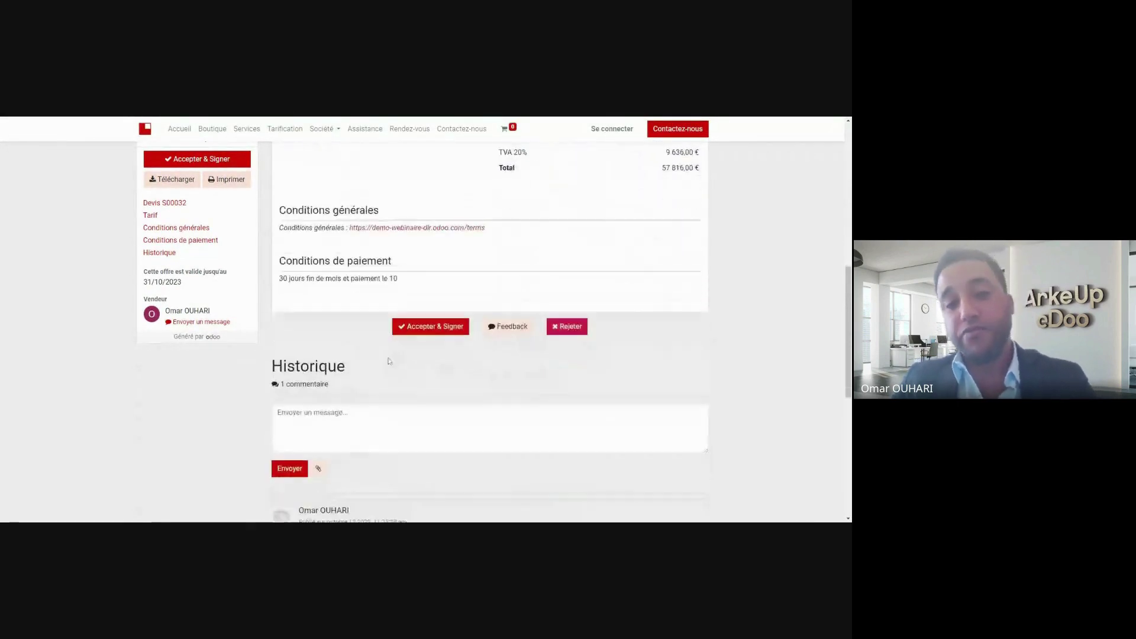
# Post a customer message in the quotation's history: "Bonjour", "Est ce que vous pouvez me faire une deuxième offre ?", "Une remise de 10%".
pyautogui.scroll(4, 389, 360)
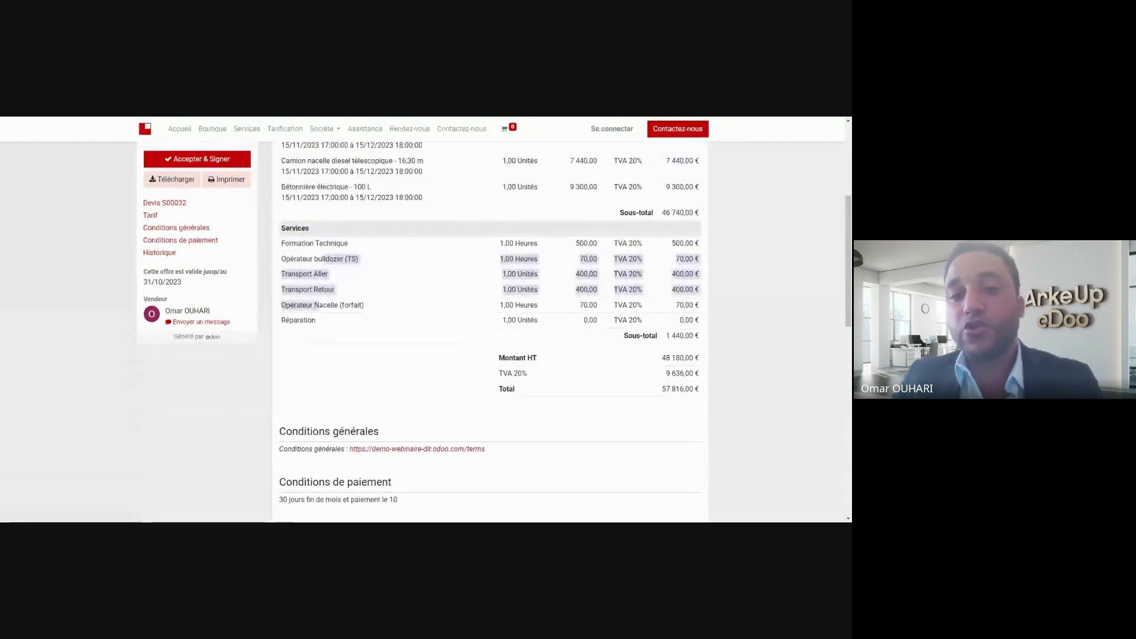
pyautogui.scroll(2, 479, 342)
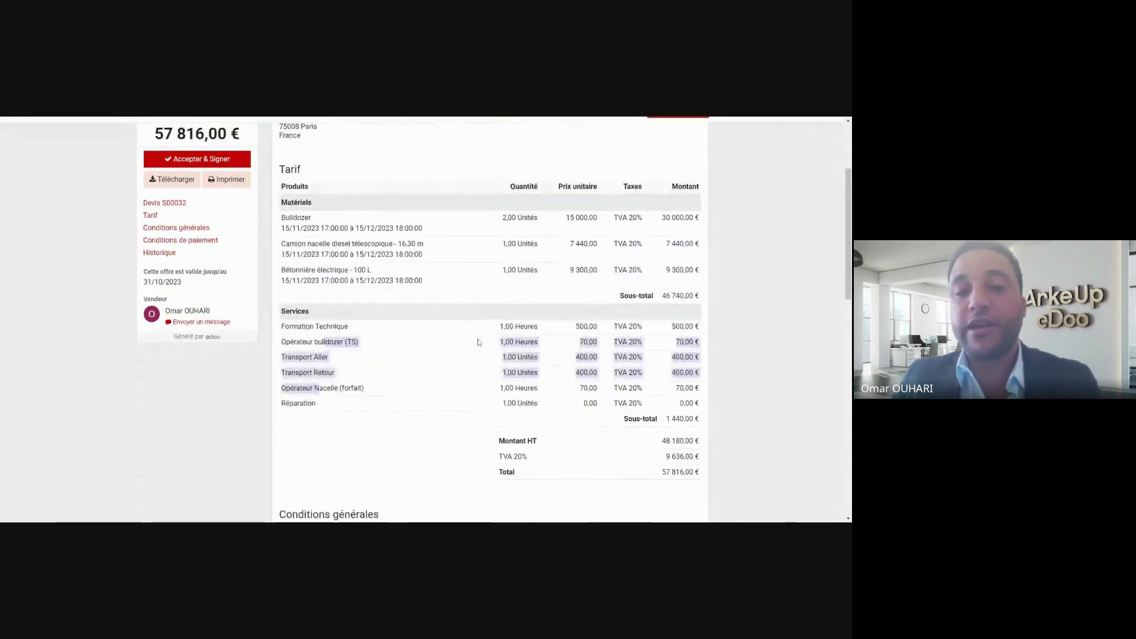
pyautogui.scroll(-2, 478, 342)
pyautogui.scroll(2, 474, 337)
pyautogui.scroll(-8, 475, 348)
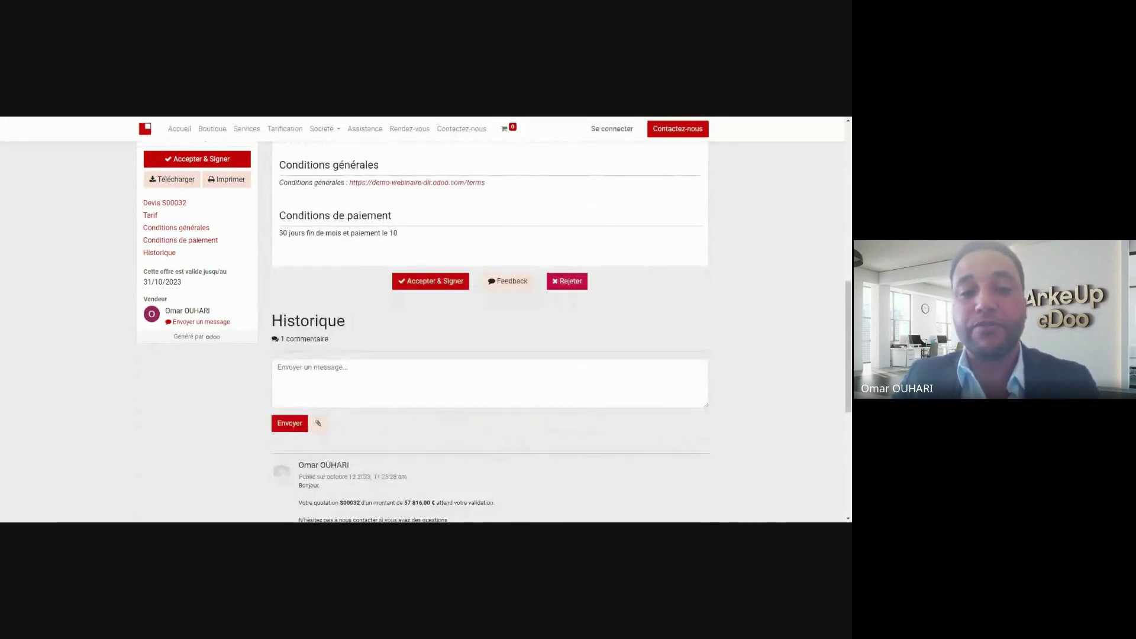
pyautogui.click(278, 368)
pyautogui.write('Bonjou')
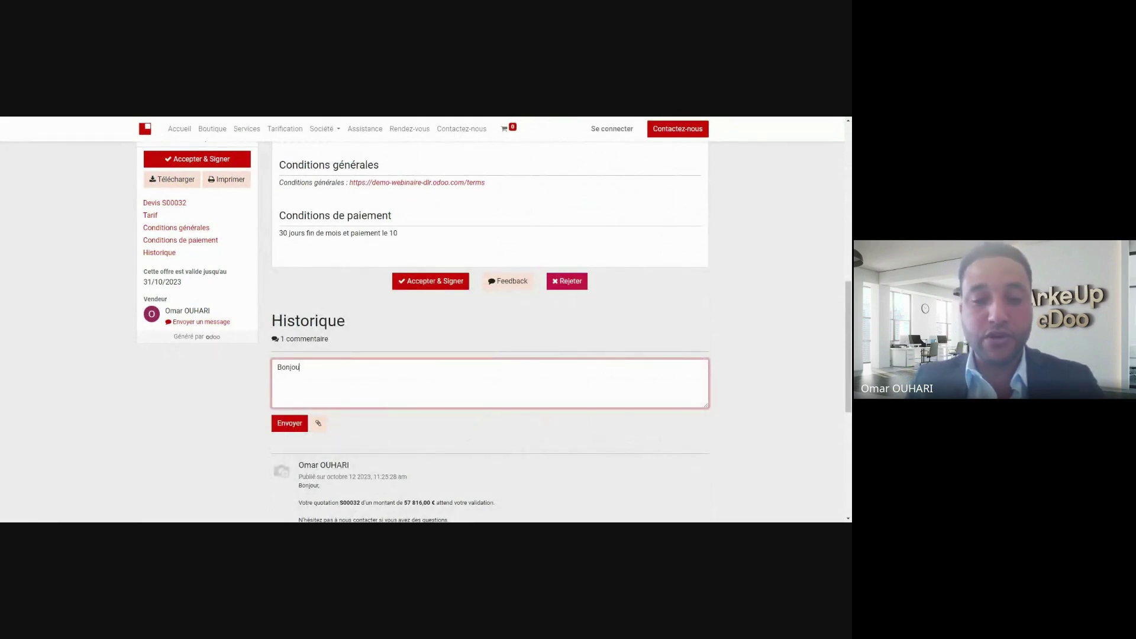
pyautogui.write('r')
pyautogui.press('Return')
pyautogui.press('Return')
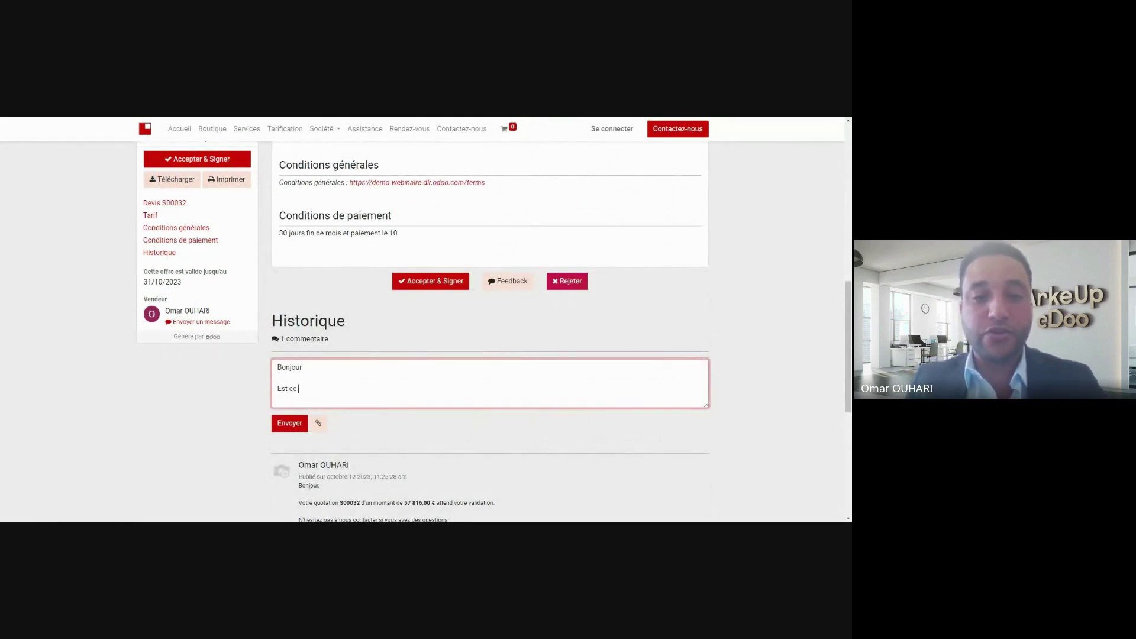
pyautogui.write('Est ce que vb')
pyautogui.press('BackSpace')
pyautogui.write('vous pouve')
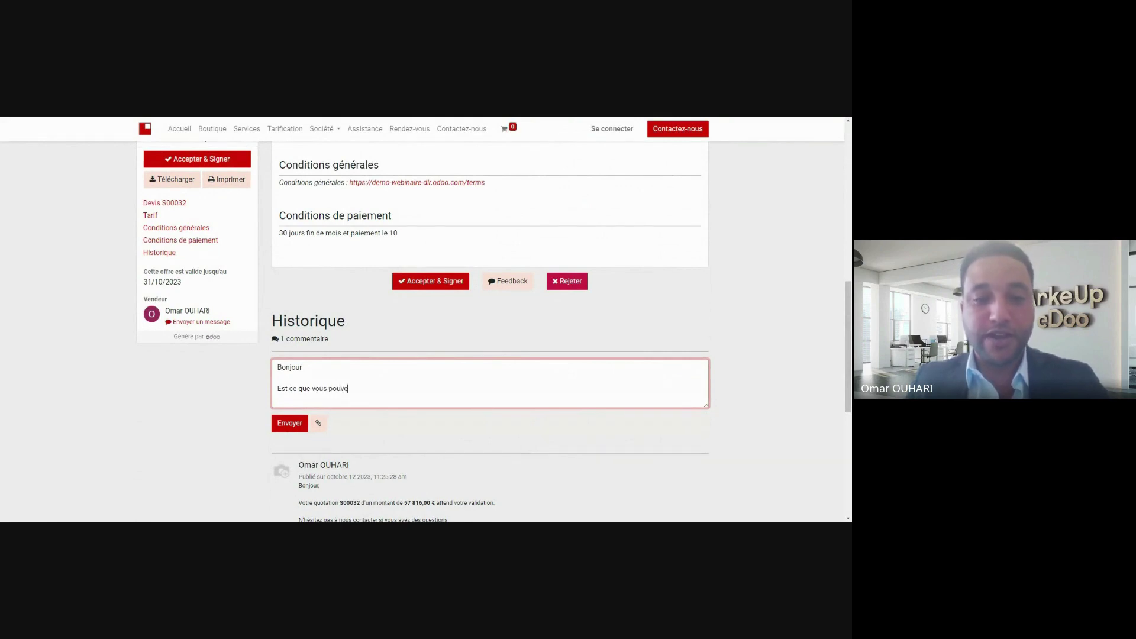
pyautogui.write('z me faire un')
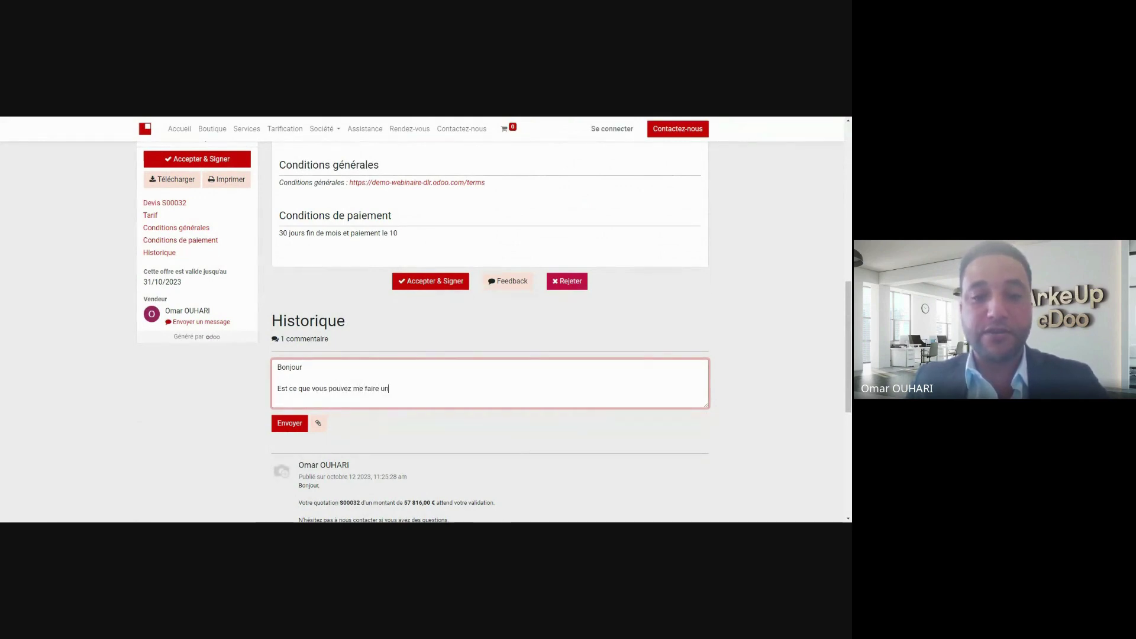
pyautogui.write('e deuxième offre ?')
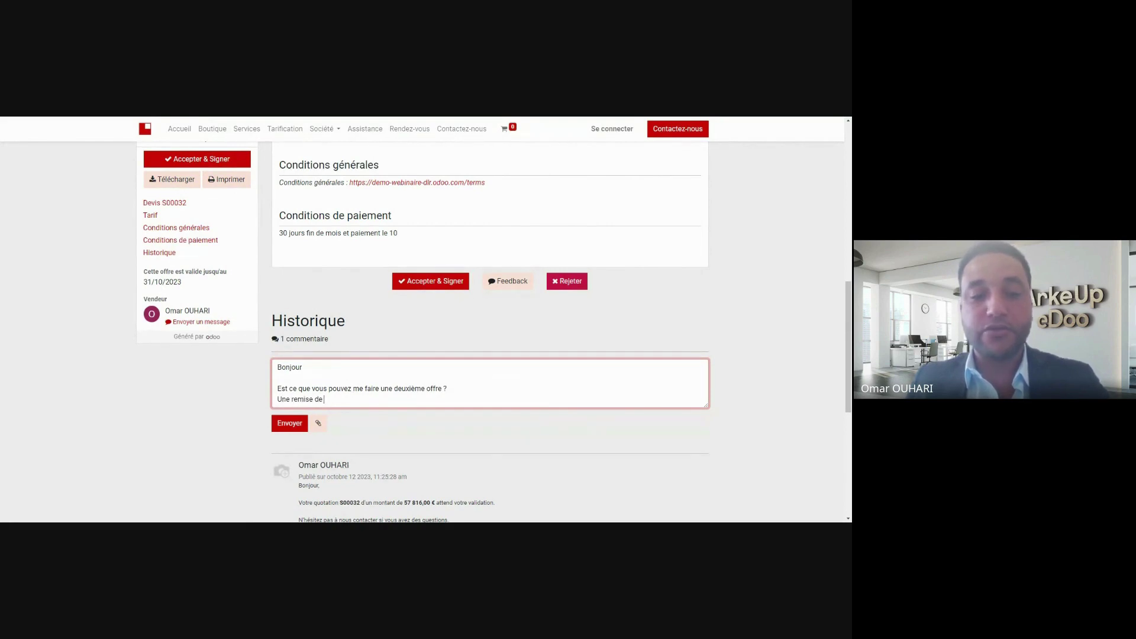
pyautogui.press('Return')
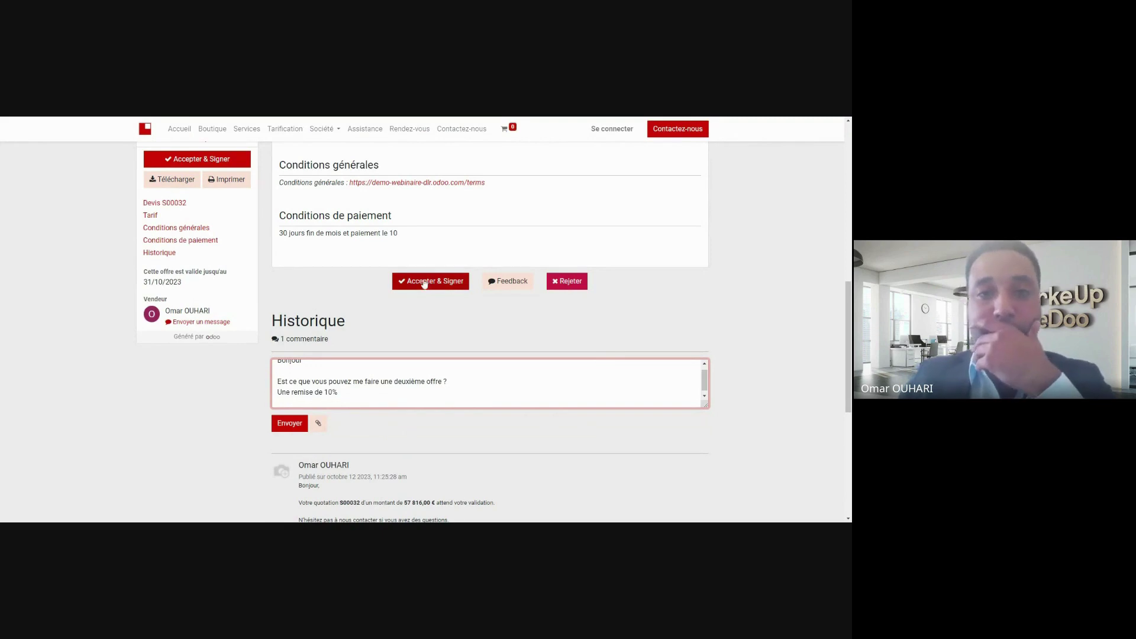
pyautogui.scroll(4, 424, 291)
pyautogui.scroll(-5, 424, 296)
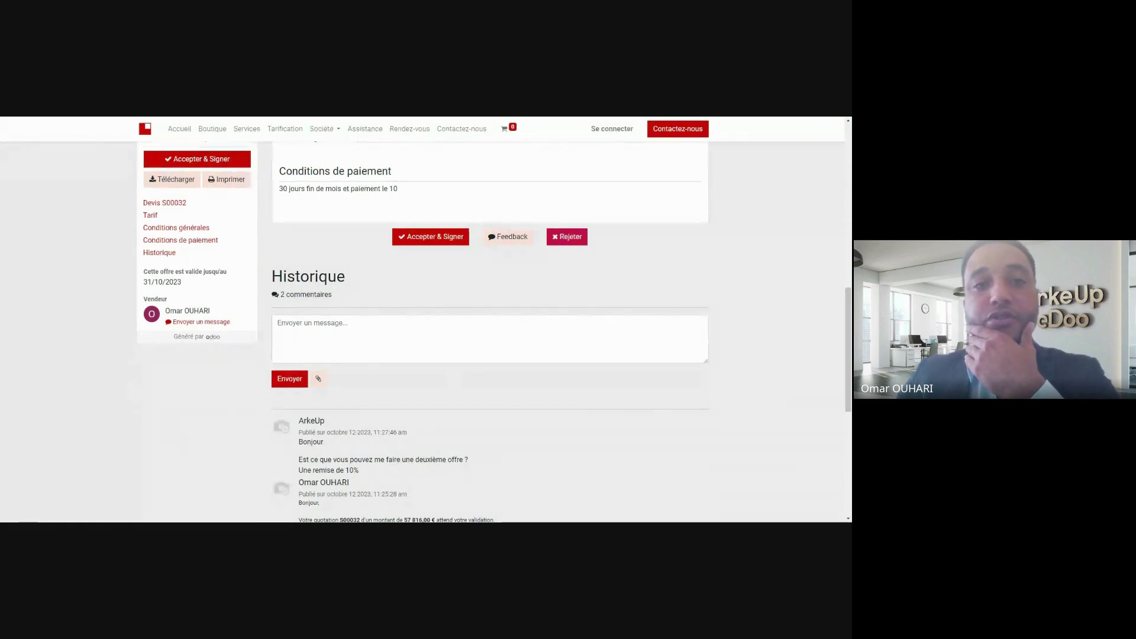
# Switch to the back-office quotation S00032, read the customer's message and viewed note in its discussion, and check the order lines and totals.
pyautogui.hotkey('alt', 'Tab')
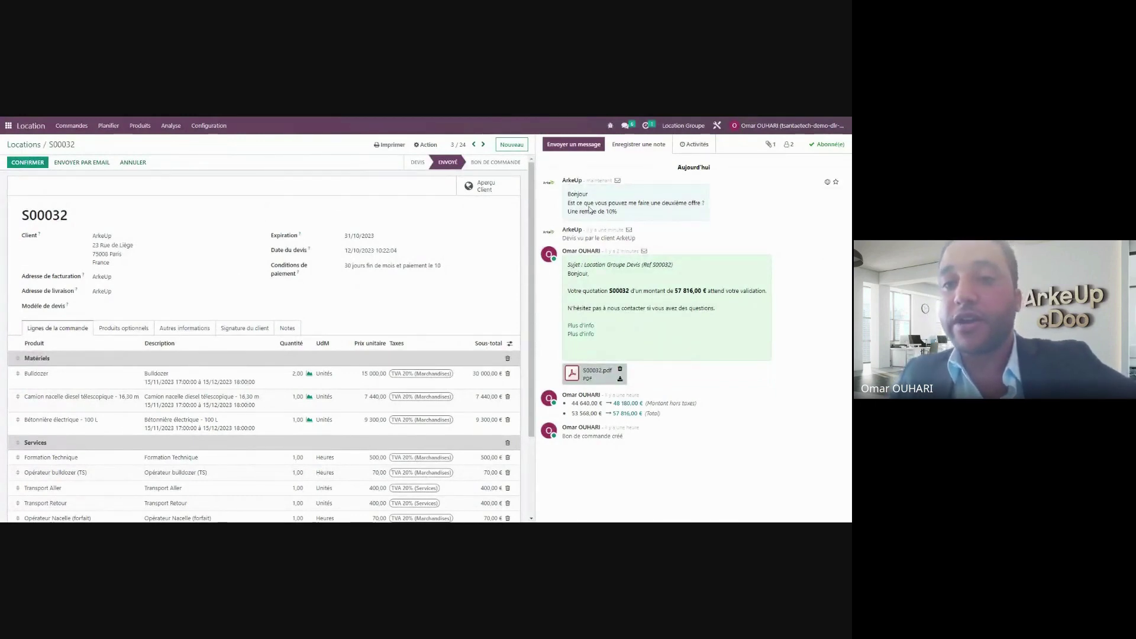
pyautogui.moveTo(569, 237); pyautogui.dragTo(646, 241)
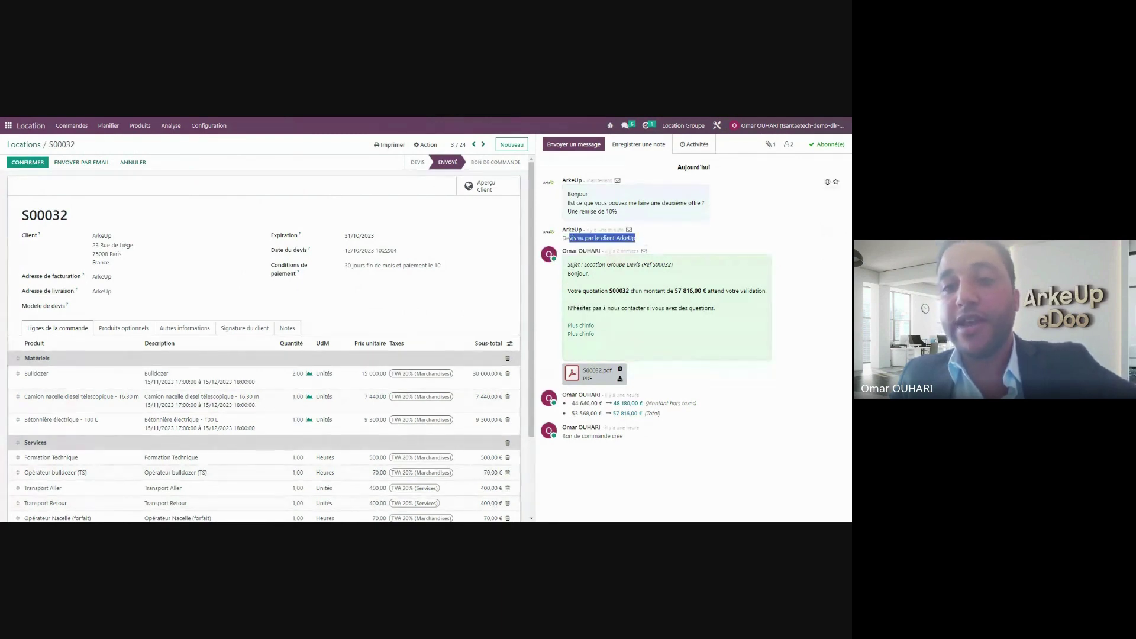
pyautogui.moveTo(567, 194); pyautogui.dragTo(574, 194)
pyautogui.moveTo(631, 219)
pyautogui.mouseDown()
pyautogui.moveTo(567, 190)
pyautogui.moveTo(617, 211)
pyautogui.mouseUp()
pyautogui.click(578, 211)
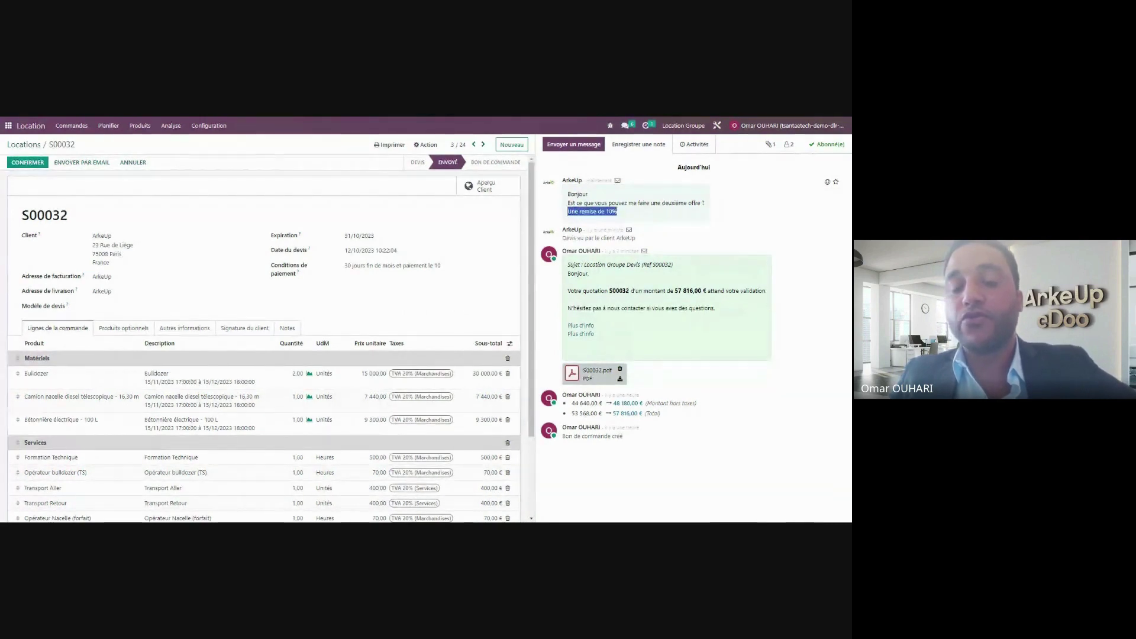
pyautogui.click(627, 215)
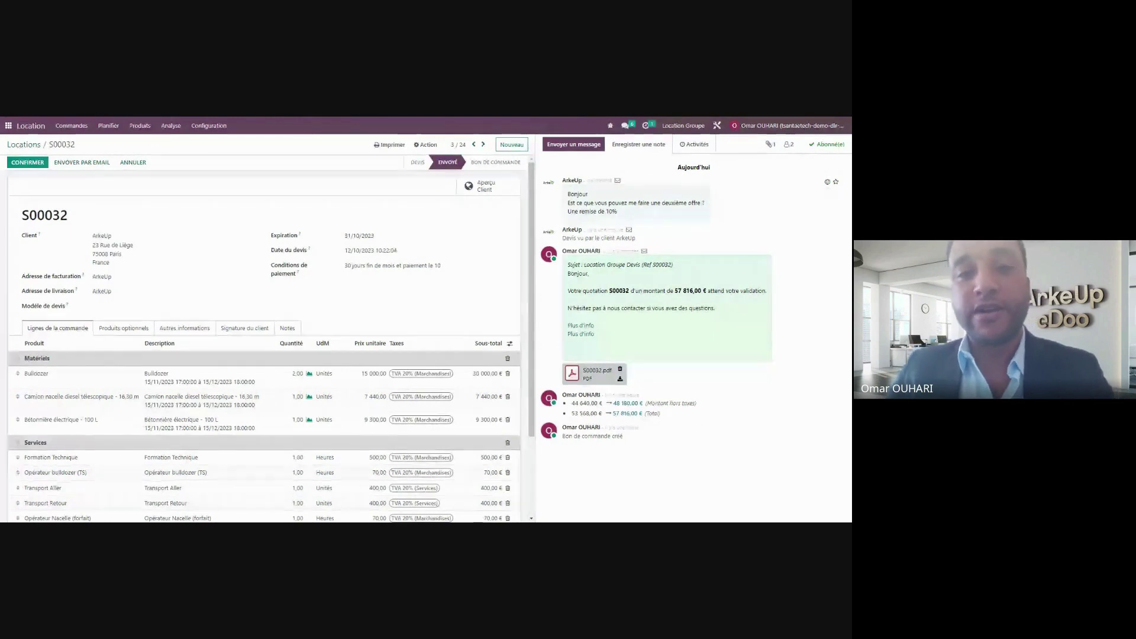
pyautogui.scroll(-3, 472, 262)
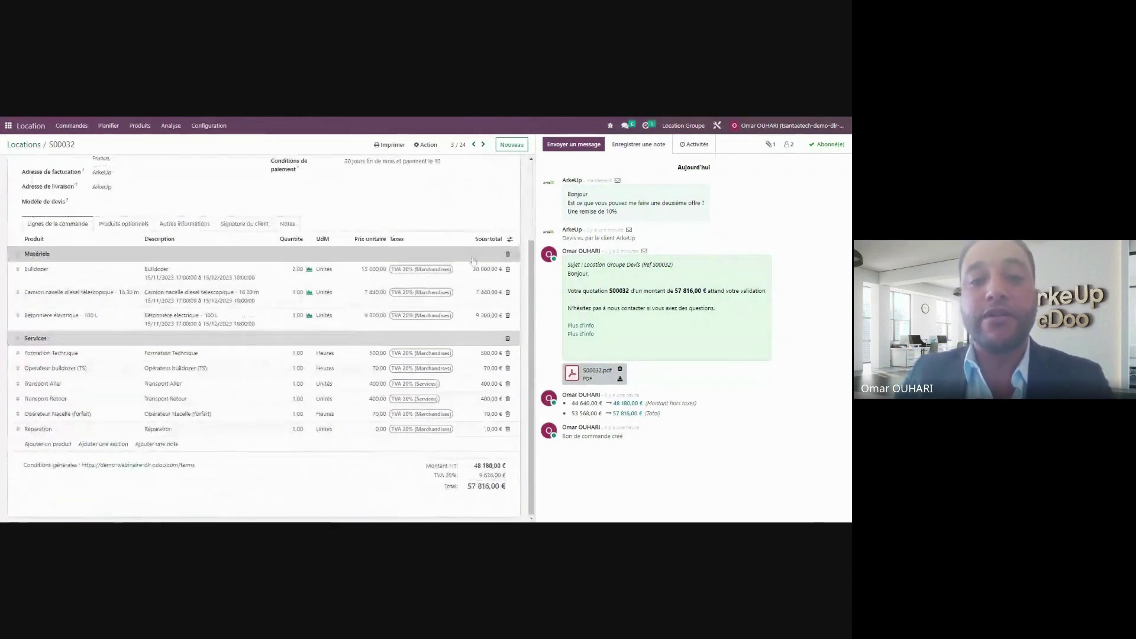
pyautogui.scroll(3, 510, 267)
pyautogui.scroll(-3, 367, 279)
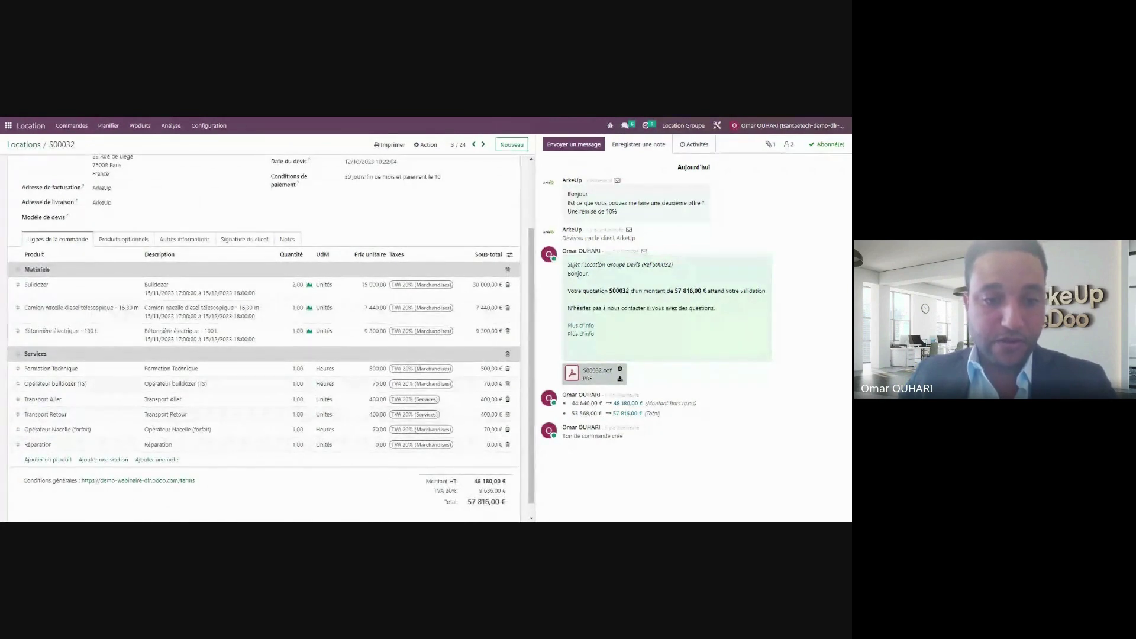
# Return to the online quotation, start accepting and signing it, and check the customer, amount and payment terms in the confirmation dialog.
pyautogui.hotkey('alt', 'Tab')
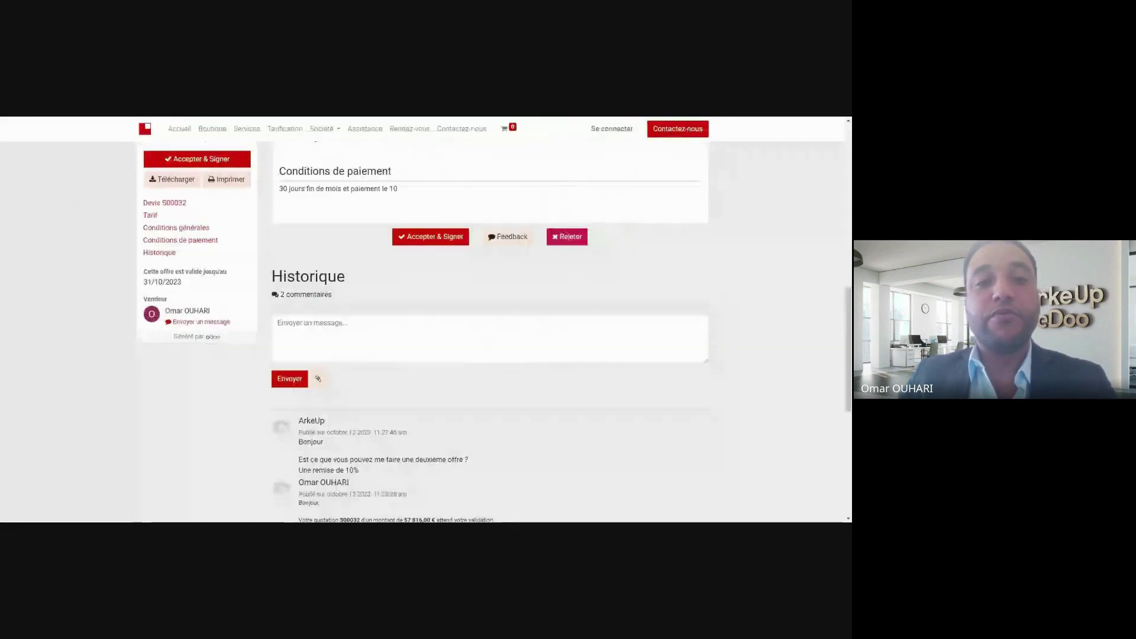
pyautogui.scroll(-2, 120, 435)
pyautogui.scroll(-1, 120, 435)
pyautogui.scroll(2, 117, 434)
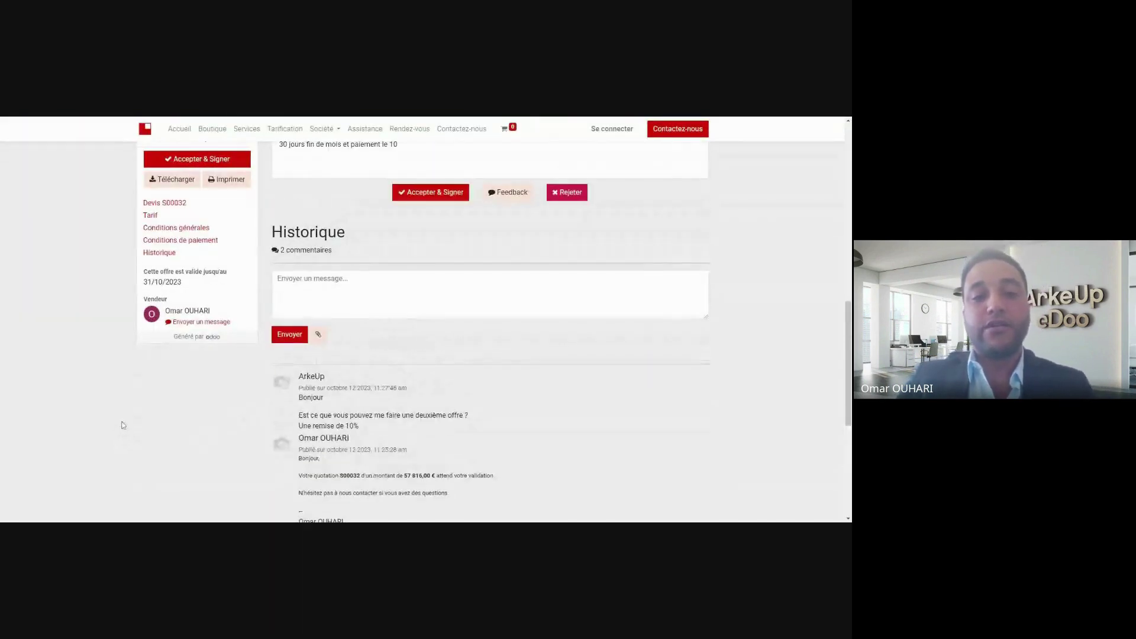
pyautogui.scroll(7, 177, 432)
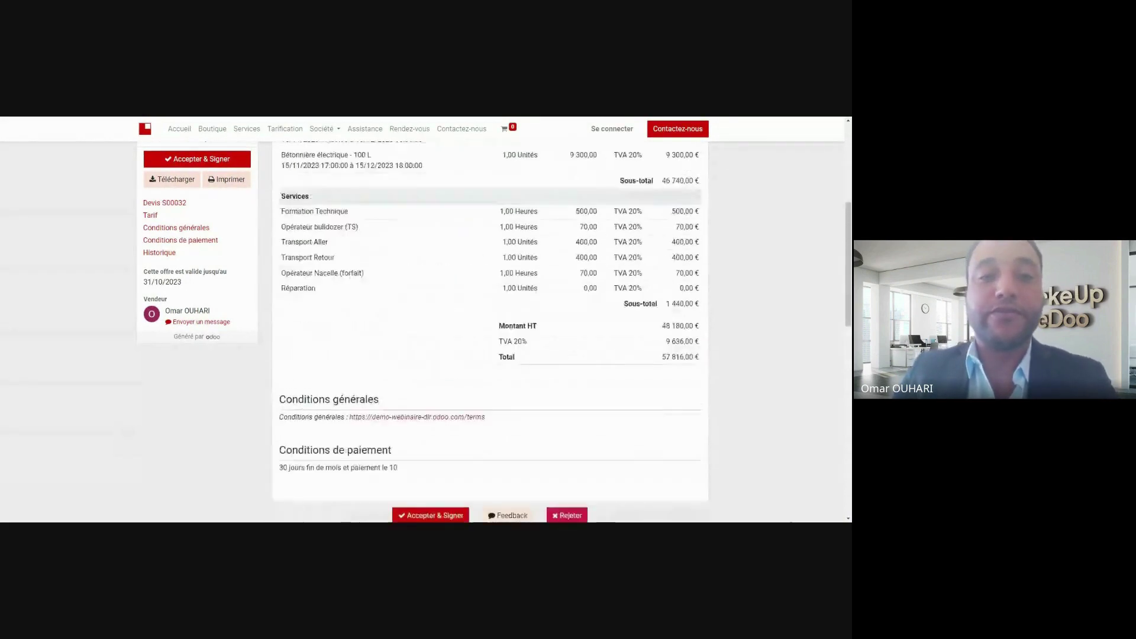
pyautogui.scroll(4, 307, 429)
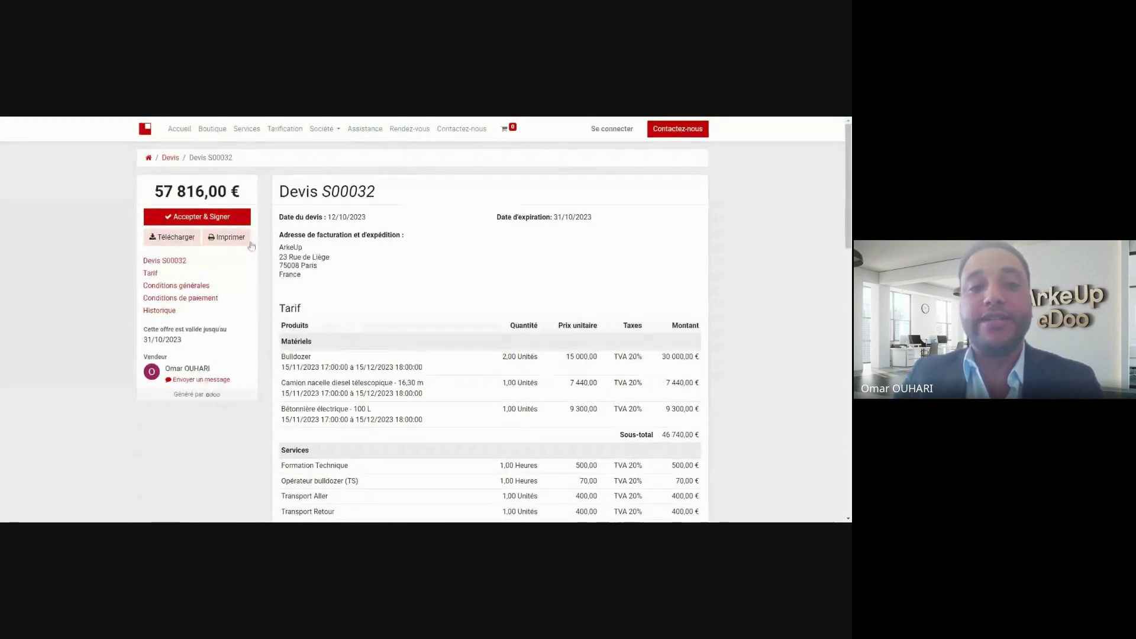
pyautogui.click(185, 222)
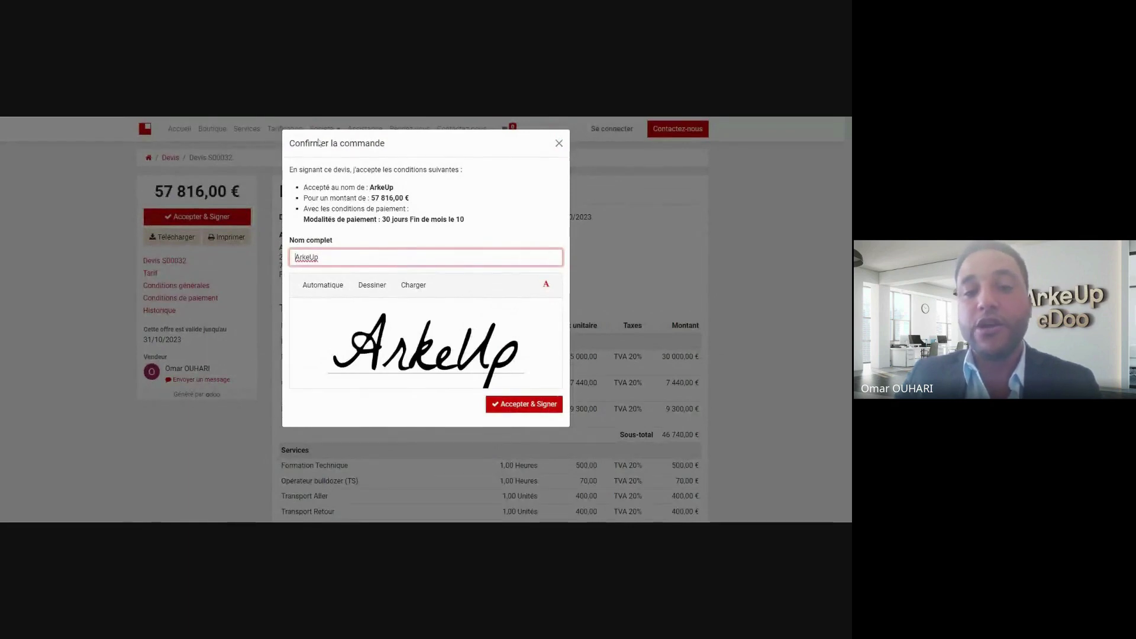
pyautogui.click(415, 197)
pyautogui.moveTo(336, 187); pyautogui.dragTo(420, 202)
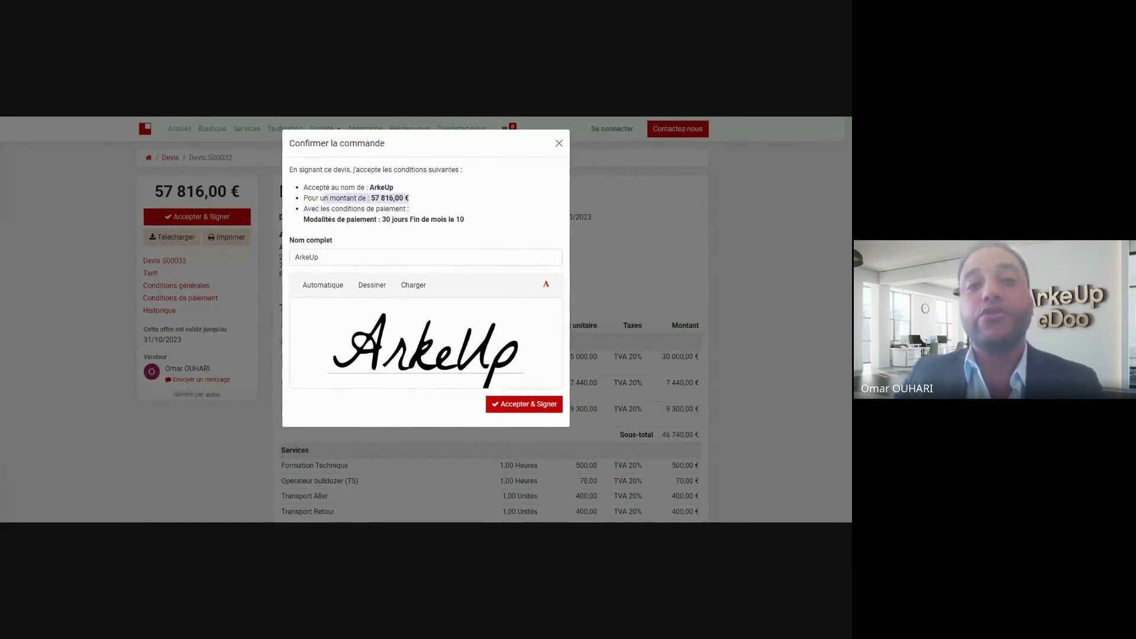
pyautogui.moveTo(322, 219); pyautogui.dragTo(473, 224)
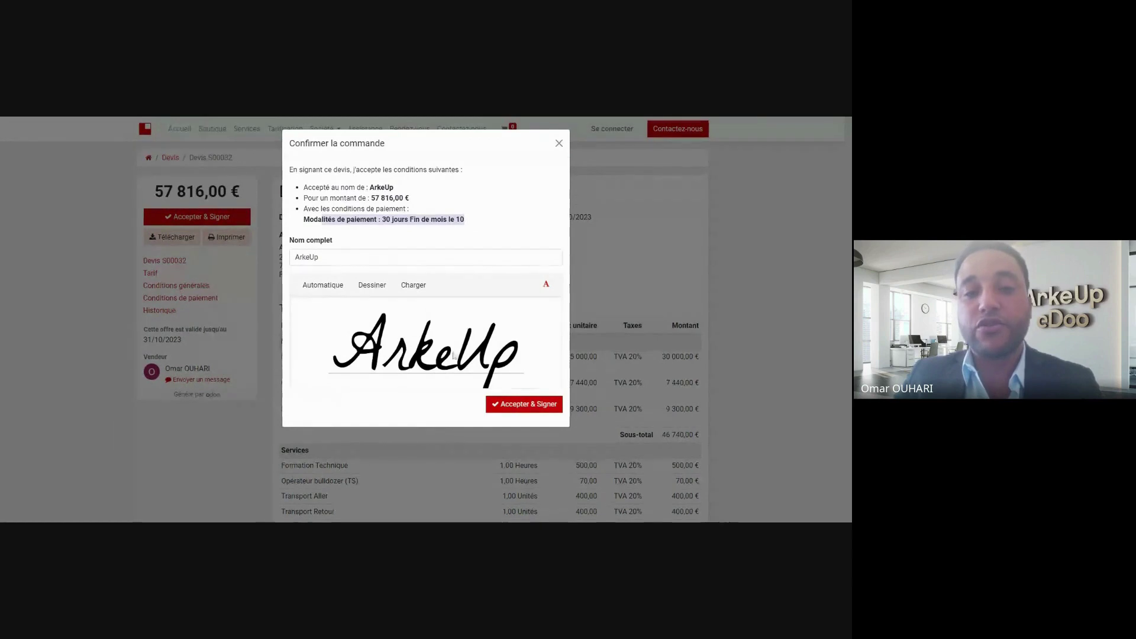
# Try a hand-drawn signature and the option to upload one.
pyautogui.click(367, 289)
pyautogui.moveTo(357, 337)
pyautogui.mouseDown()
pyautogui.moveTo(375, 325)
pyautogui.moveTo(506, 353)
pyautogui.mouseUp()
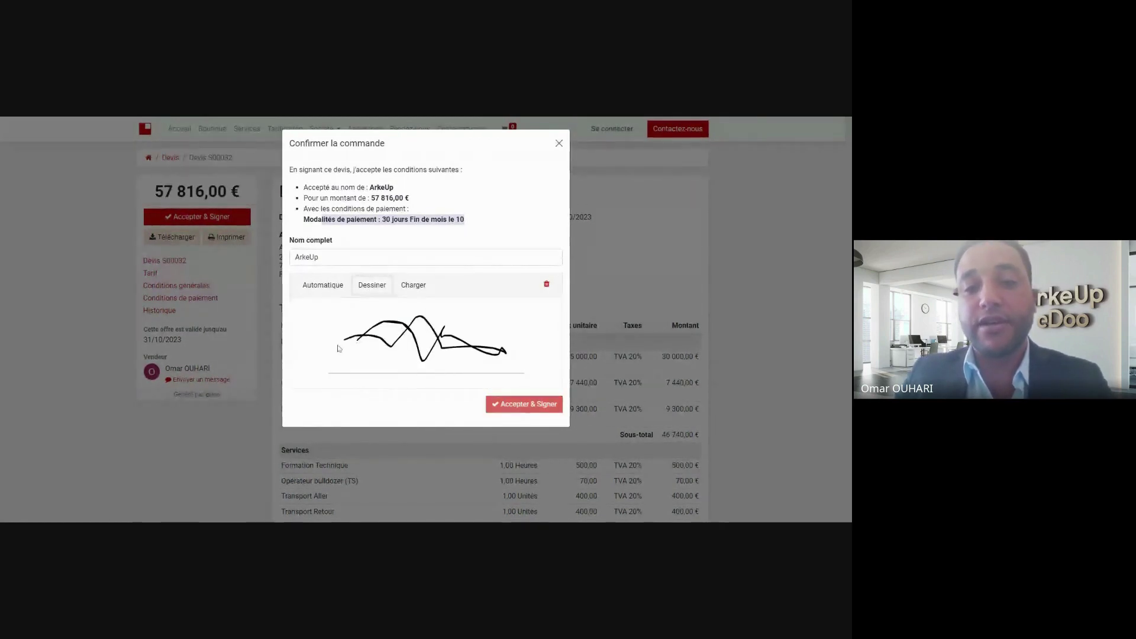
pyautogui.click(419, 288)
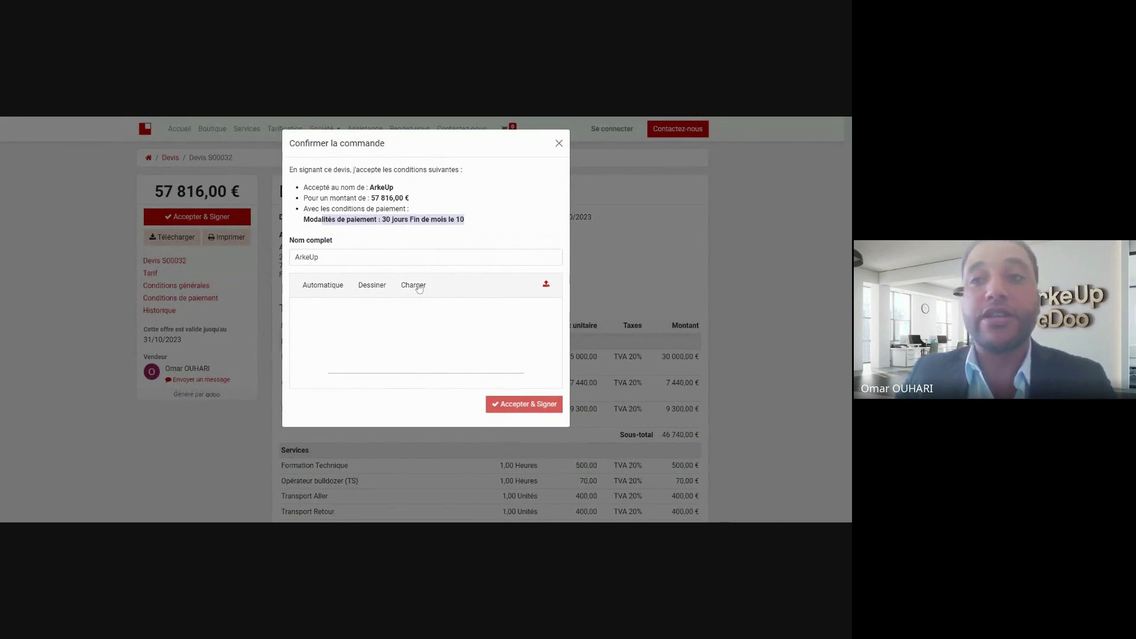
# Choose the automatic signature based on the name ArkeUp, then accept and sign the quotation.
pyautogui.click(321, 290)
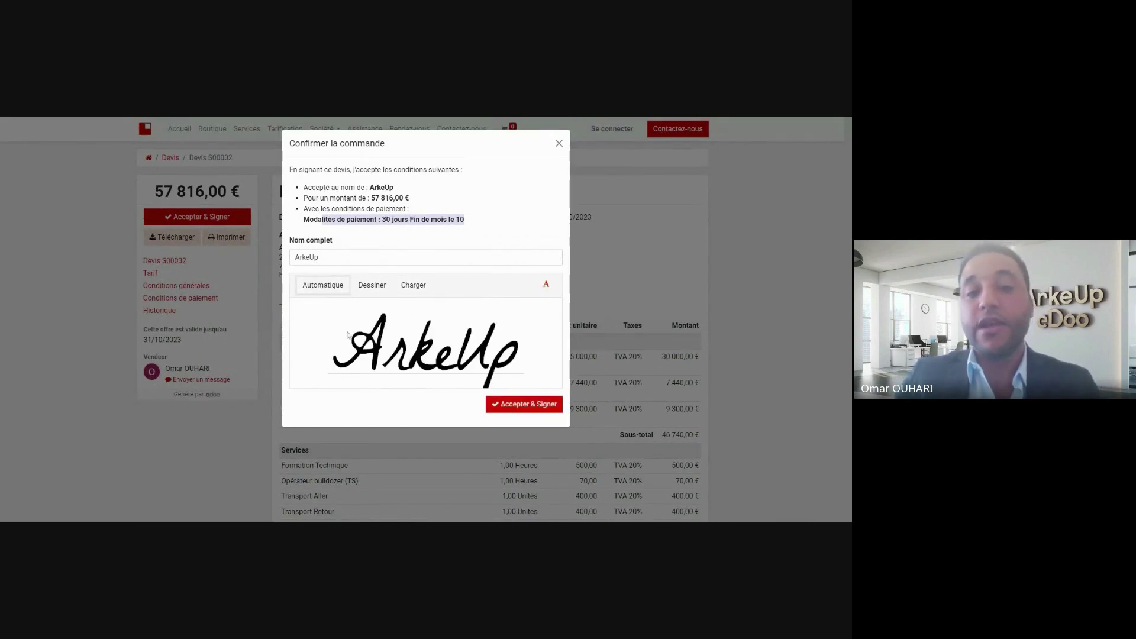
pyautogui.click(322, 257)
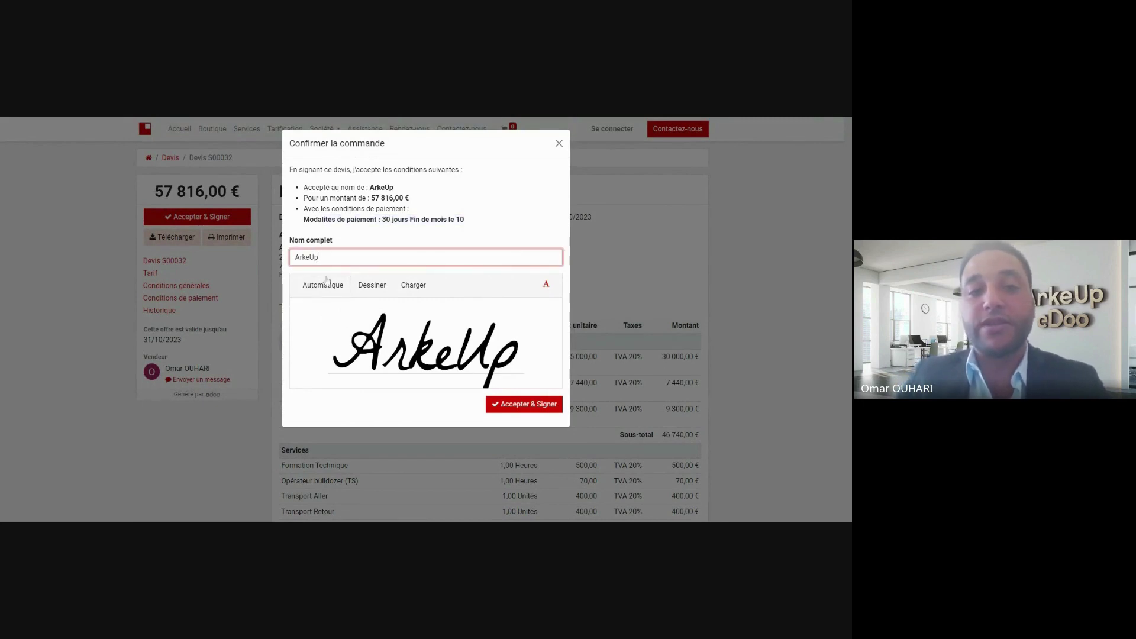
pyautogui.moveTo(323, 257); pyautogui.dragTo(294, 257)
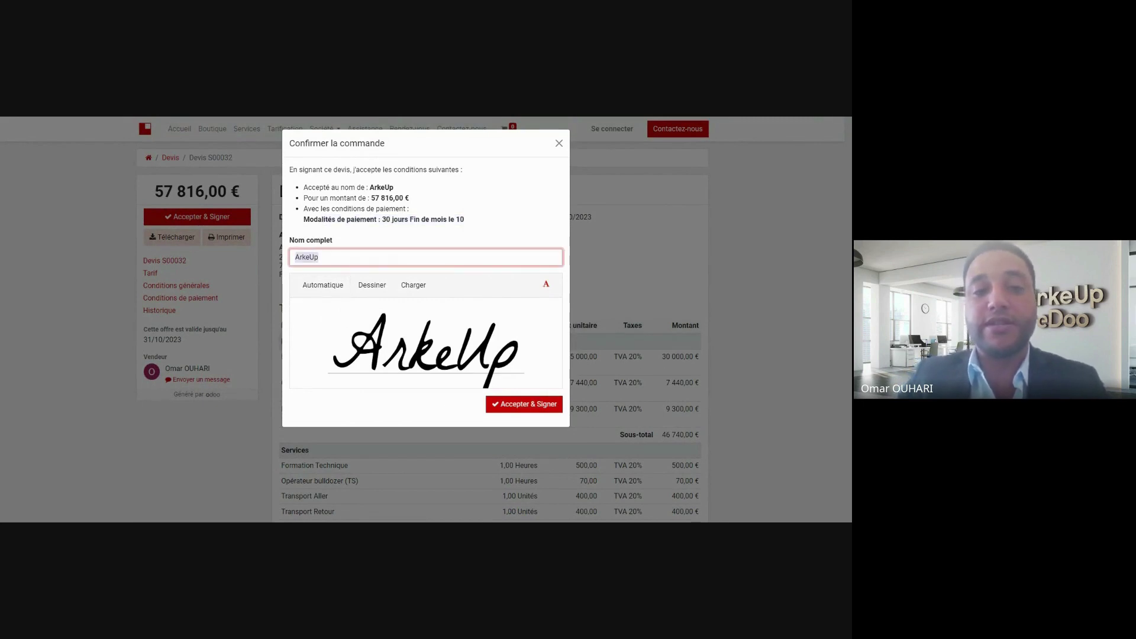
pyautogui.click(515, 409)
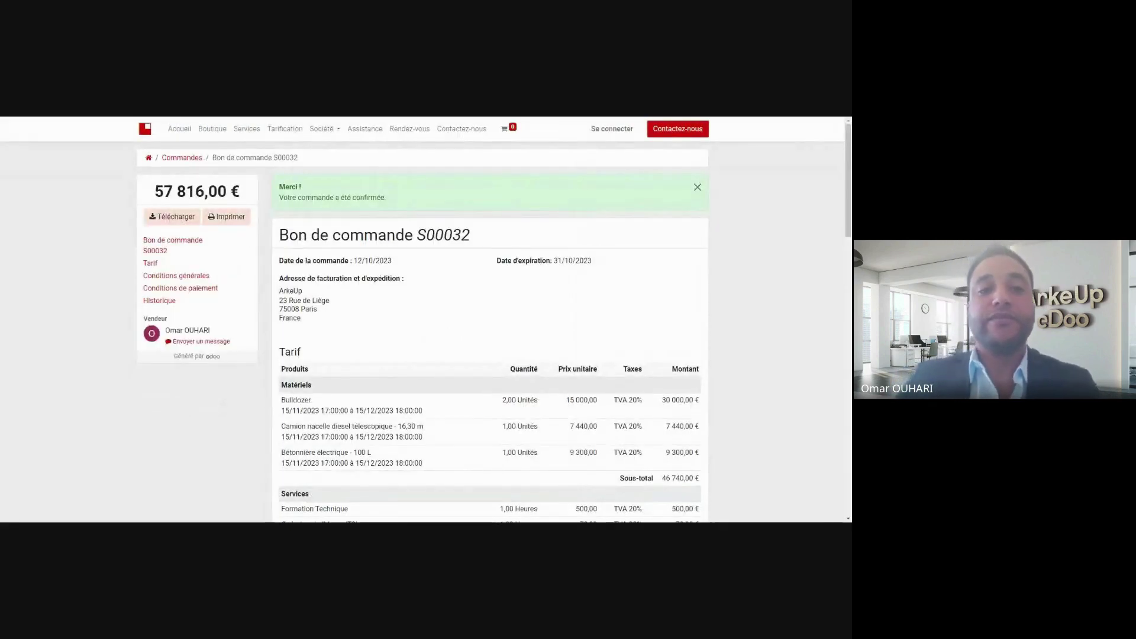
# Review the online purchase order's title, totals, customer signature and conditions.
pyautogui.moveTo(279, 235); pyautogui.dragTo(461, 235)
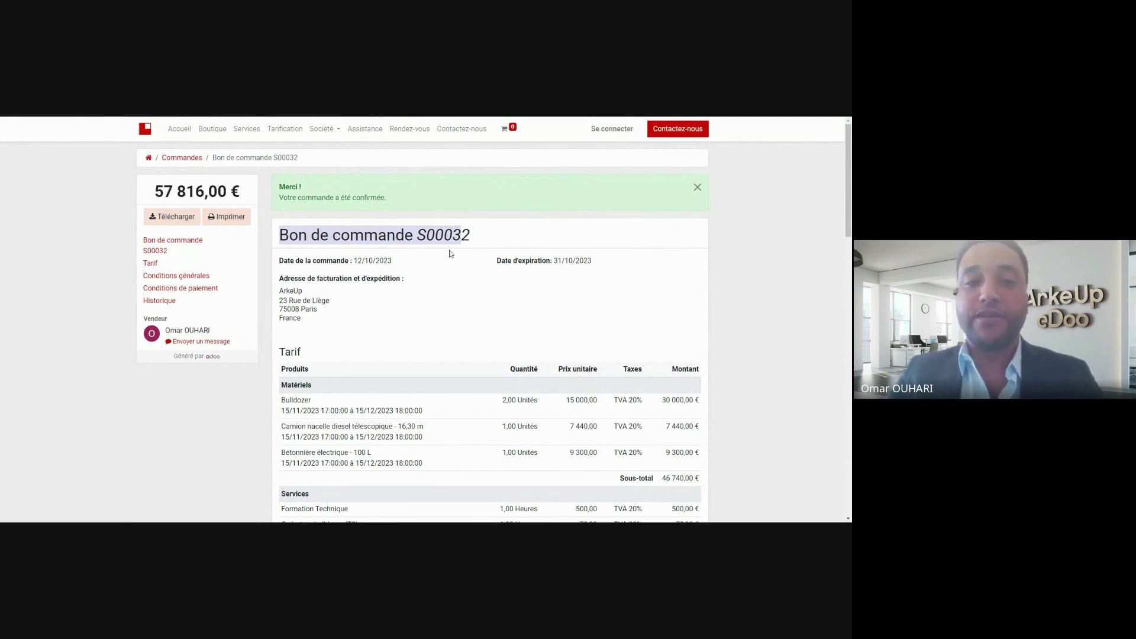
pyautogui.scroll(-1, 437, 261)
pyautogui.scroll(-7, 436, 261)
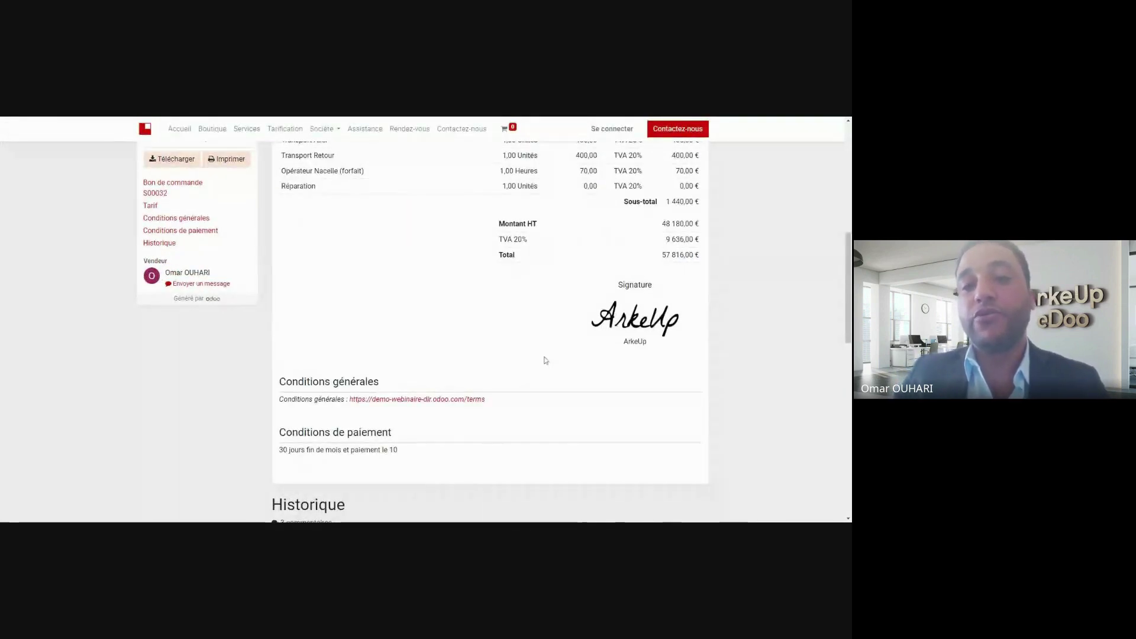
pyautogui.scroll(8, 536, 358)
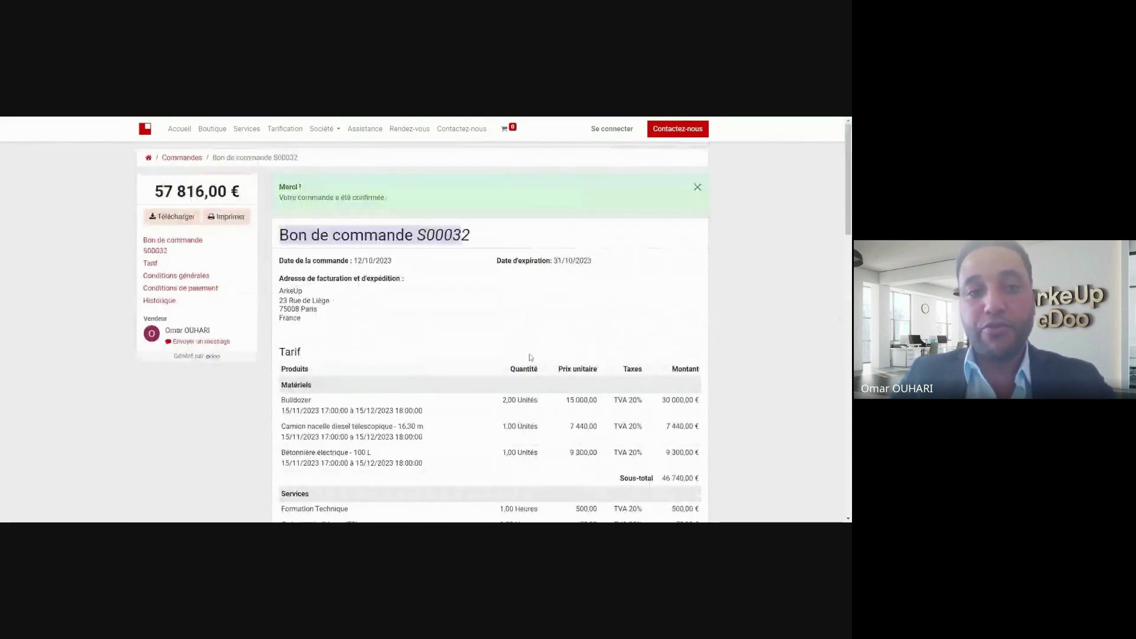
# Download the confirmed purchase order from the online order page.
pyautogui.click(175, 217)
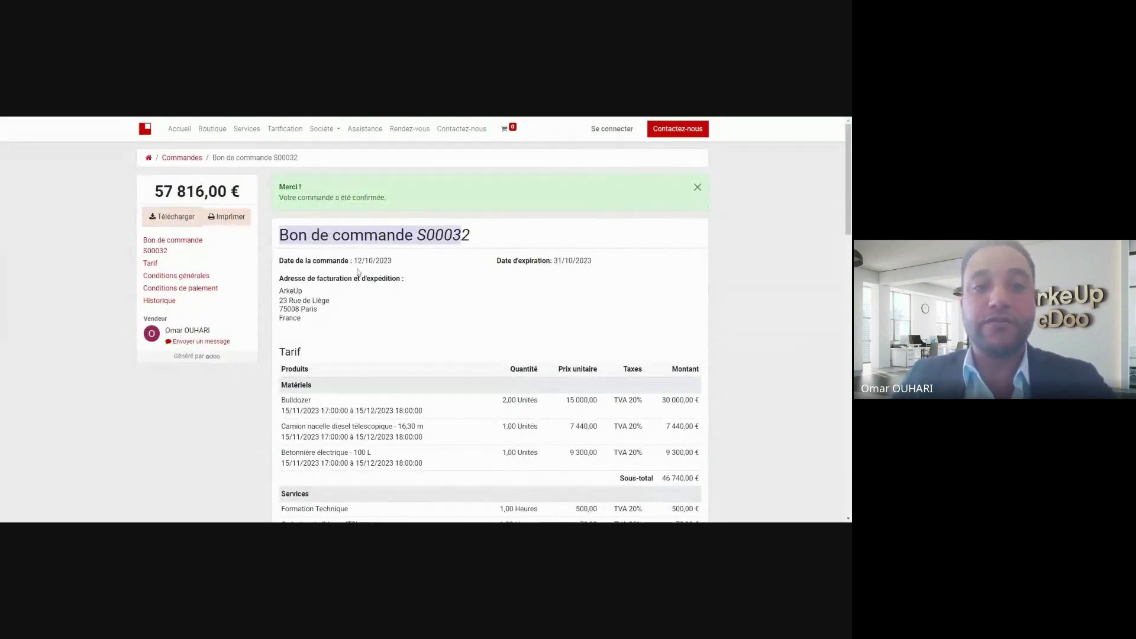
pyautogui.click(254, 359)
pyautogui.click(176, 217)
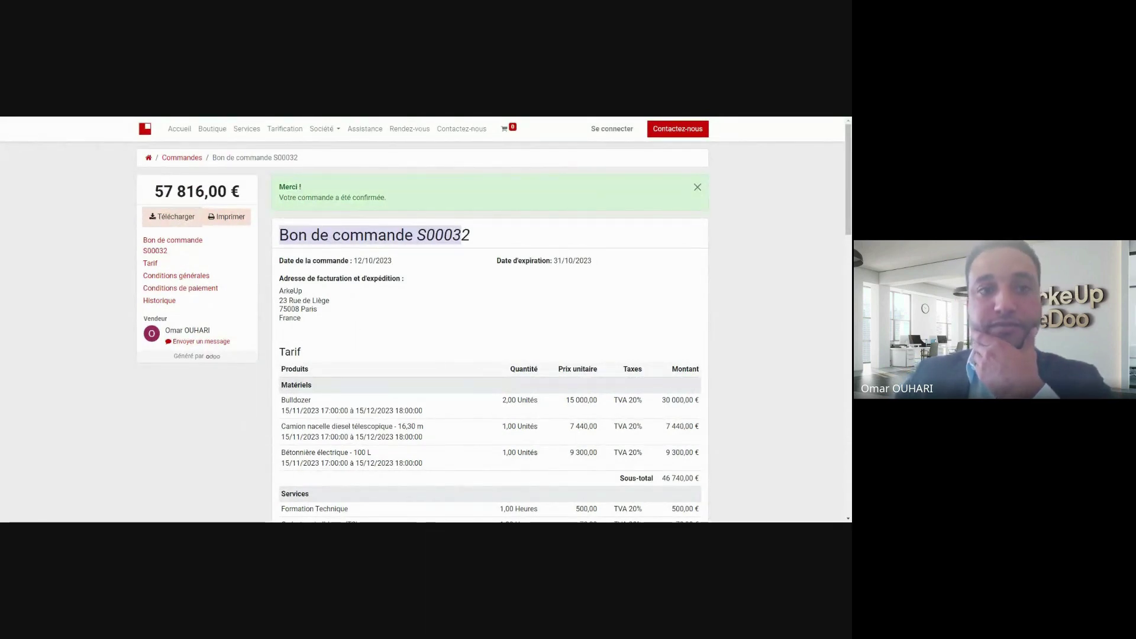
# Examine the order PDF attached to the rental order, from the ordered items and totals to the customer signature, and close it.
pyautogui.scroll(-4, 385, 357)
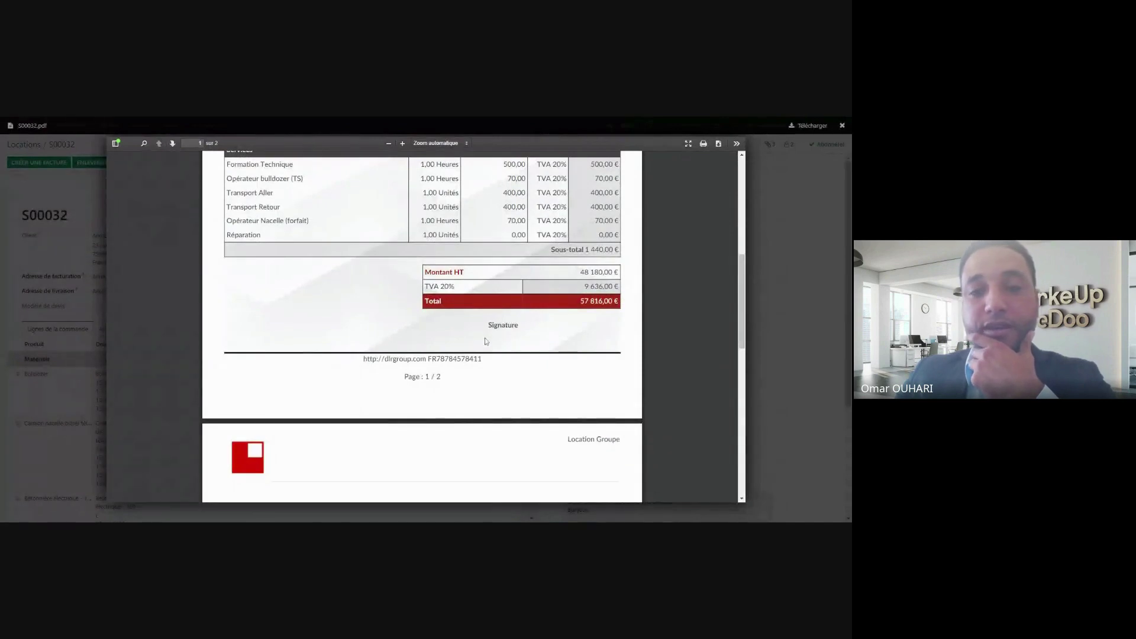
pyautogui.scroll(6, 488, 340)
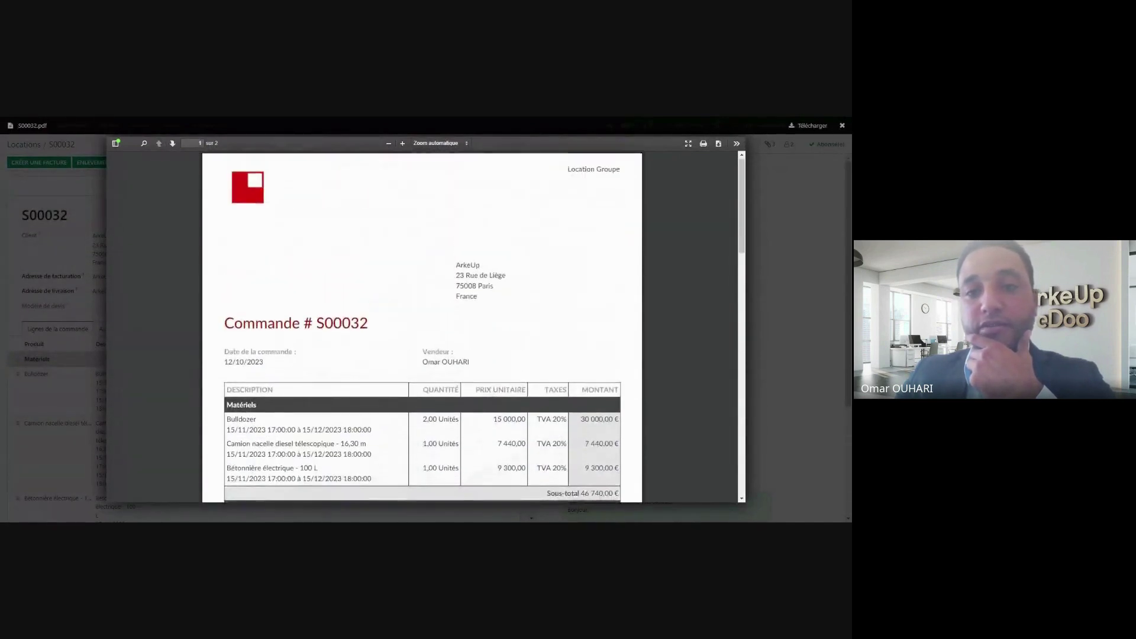
pyautogui.scroll(-10, 498, 351)
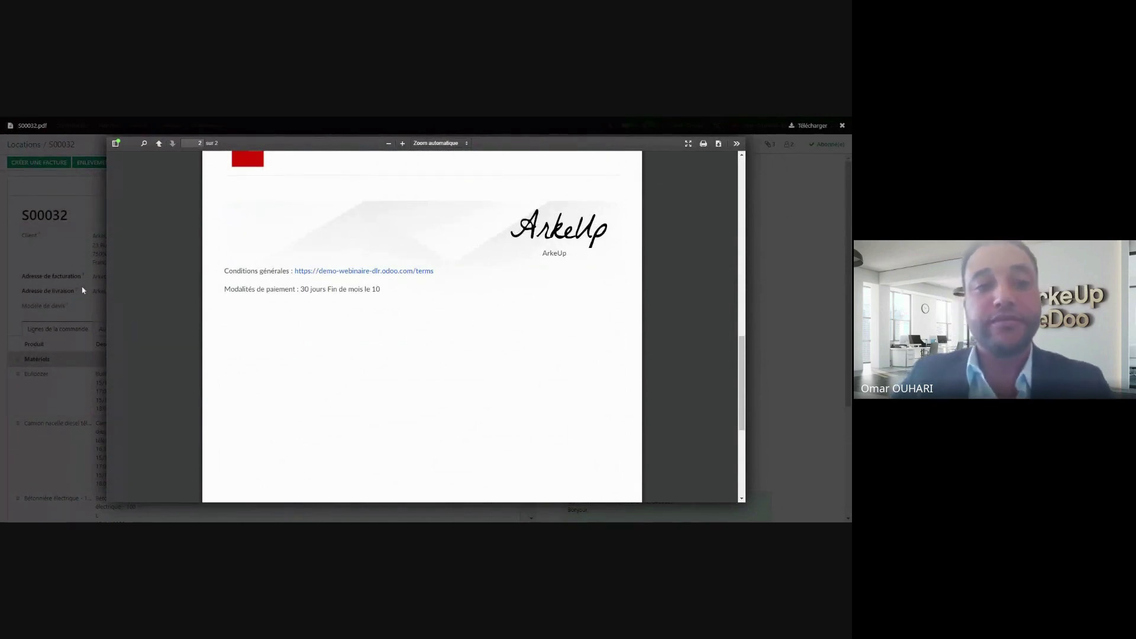
pyautogui.click(67, 262)
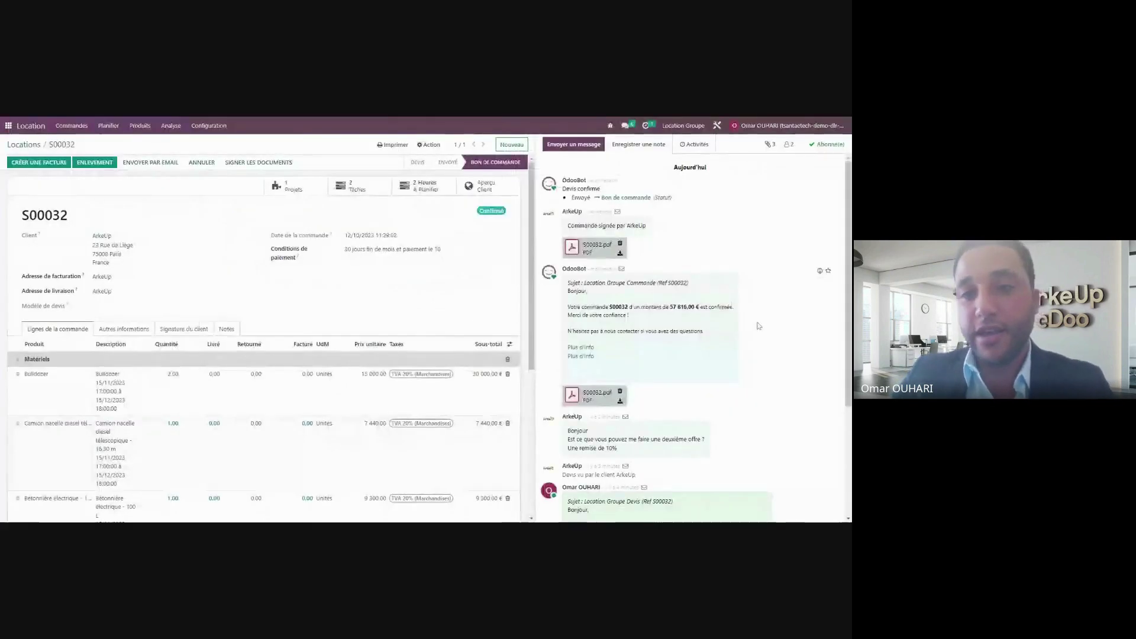
# Review the rental order's message history, from the signed-order and confirmation messages down to the original quotation email.
pyautogui.moveTo(714, 387); pyautogui.dragTo(726, 461)
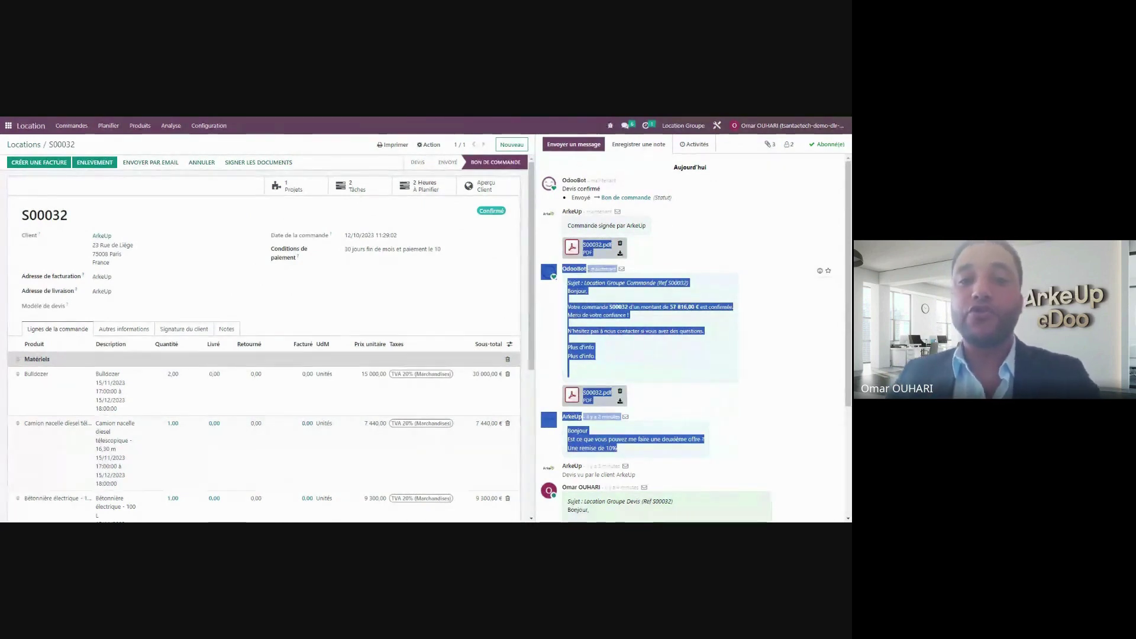
pyautogui.scroll(-3, 699, 419)
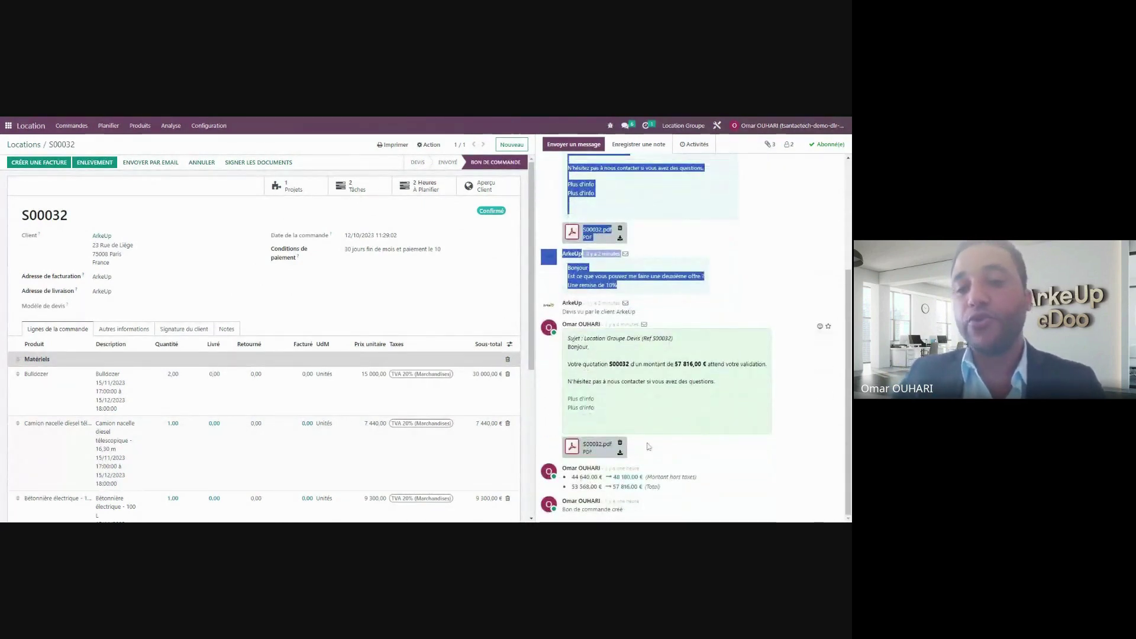
pyautogui.moveTo(609, 364); pyautogui.dragTo(569, 390)
pyautogui.scroll(1, 642, 375)
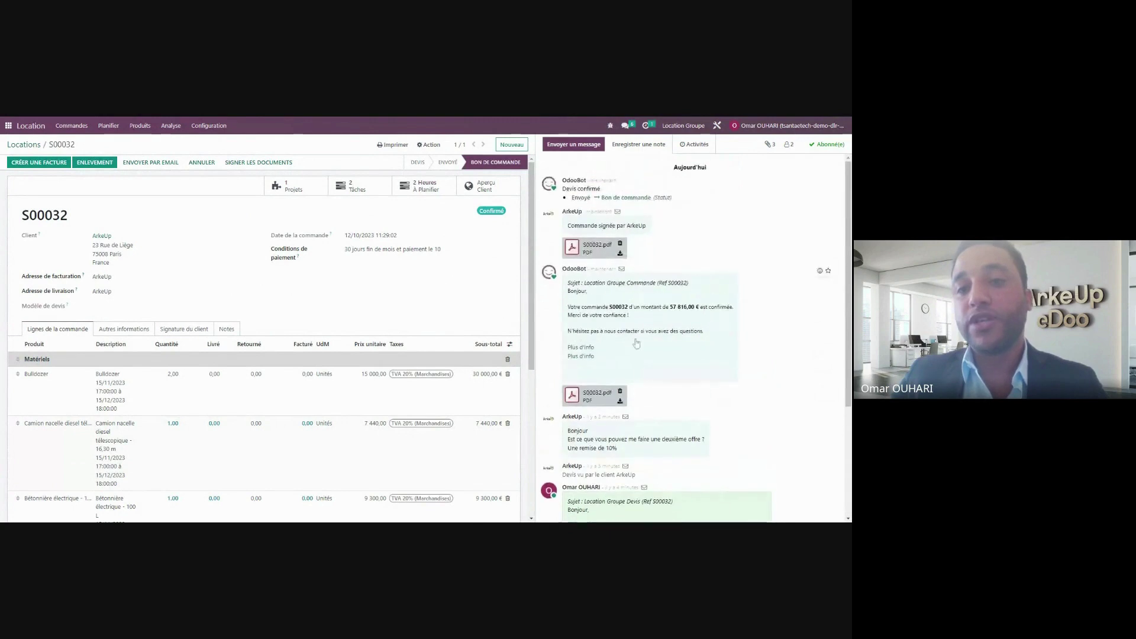
# Reopen the attached order PDF, check the ArkeUp signature and conditions on page 2, and return to the rental order.
pyautogui.click(574, 310)
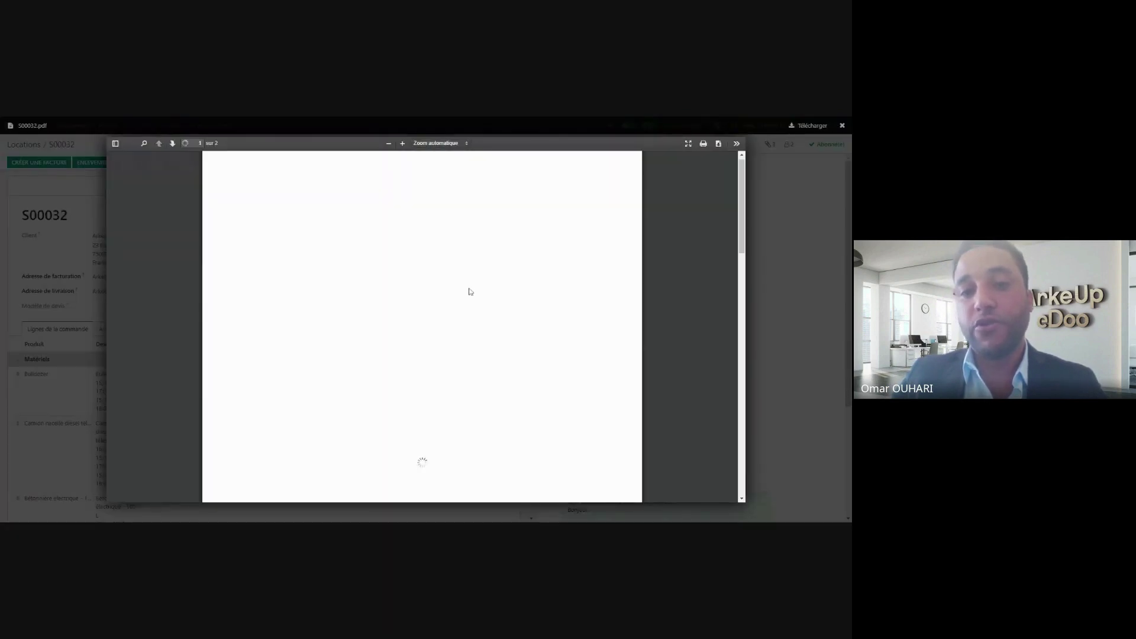
pyautogui.scroll(-10, 469, 292)
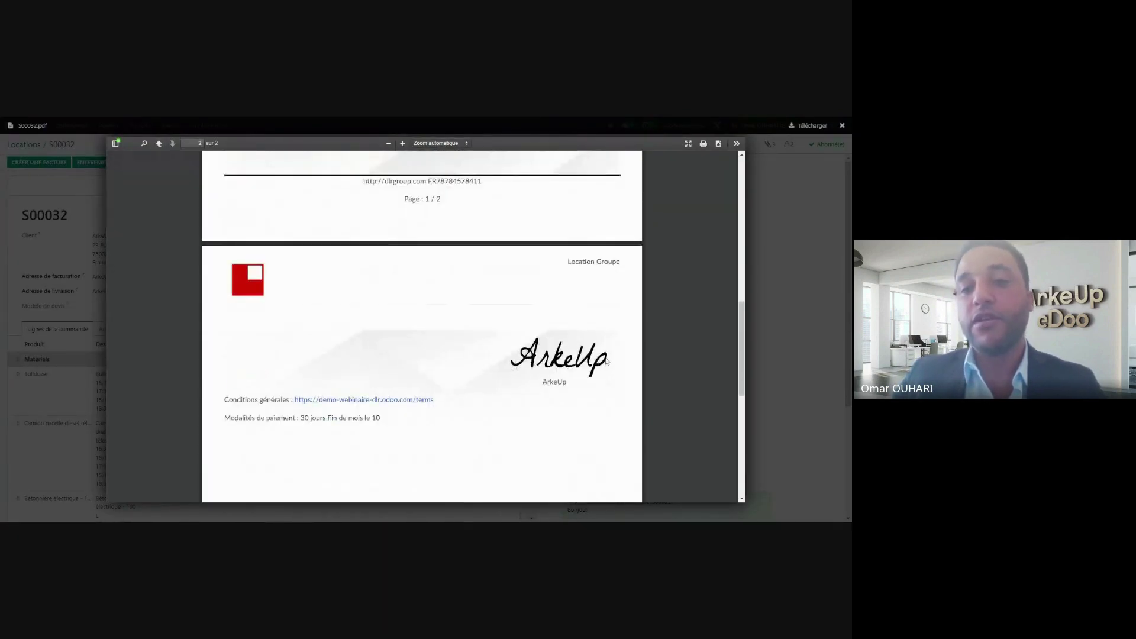
pyautogui.click(798, 302)
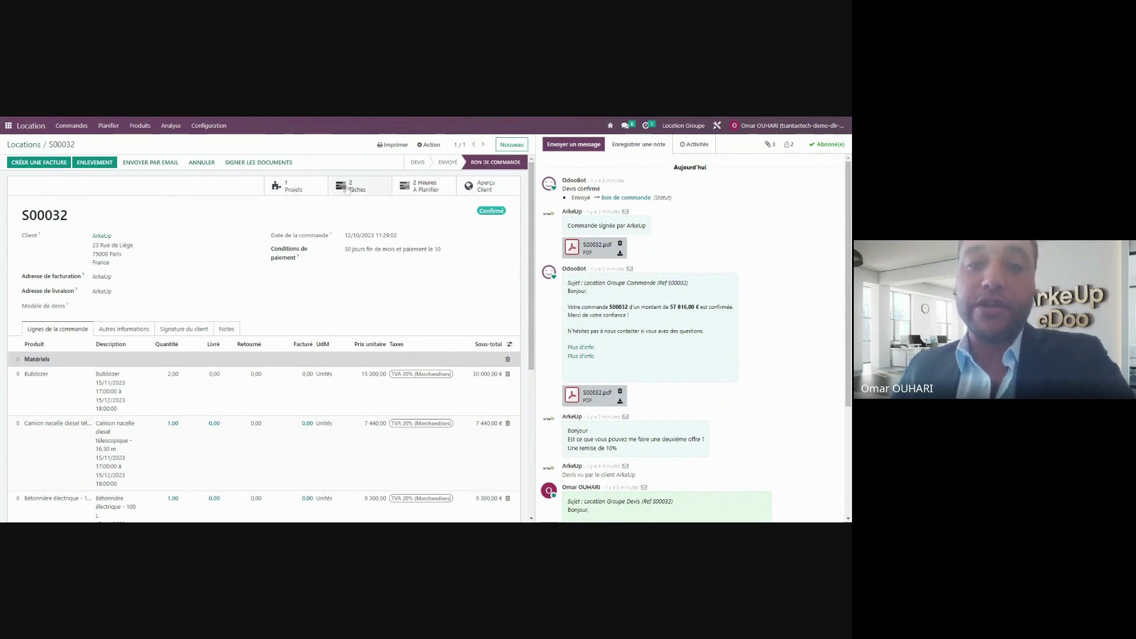
# Examine the rental order's equipment and service lines, including operators, transport and repair, against its linked project and tasks.
pyautogui.scroll(-2, 189, 369)
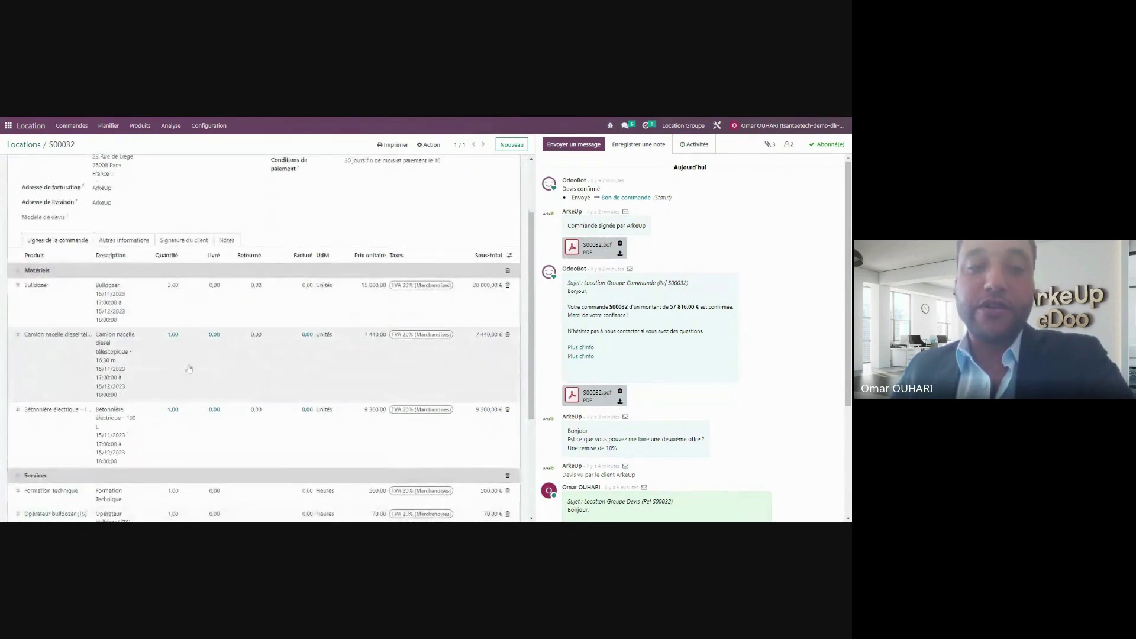
pyautogui.scroll(-3, 89, 350)
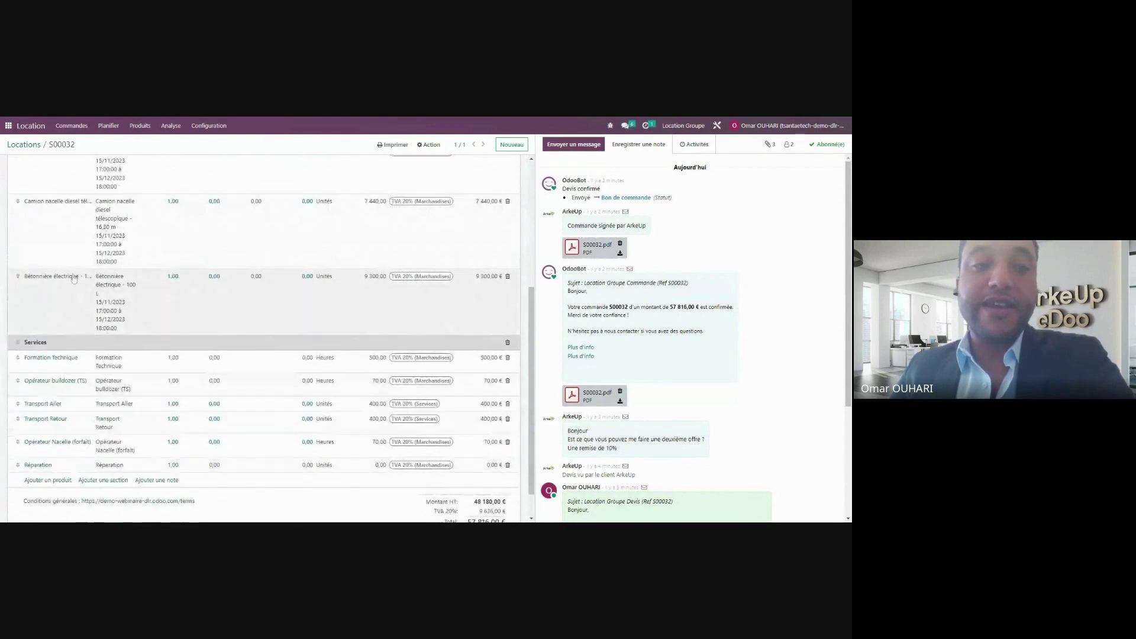
pyautogui.scroll(5, 117, 369)
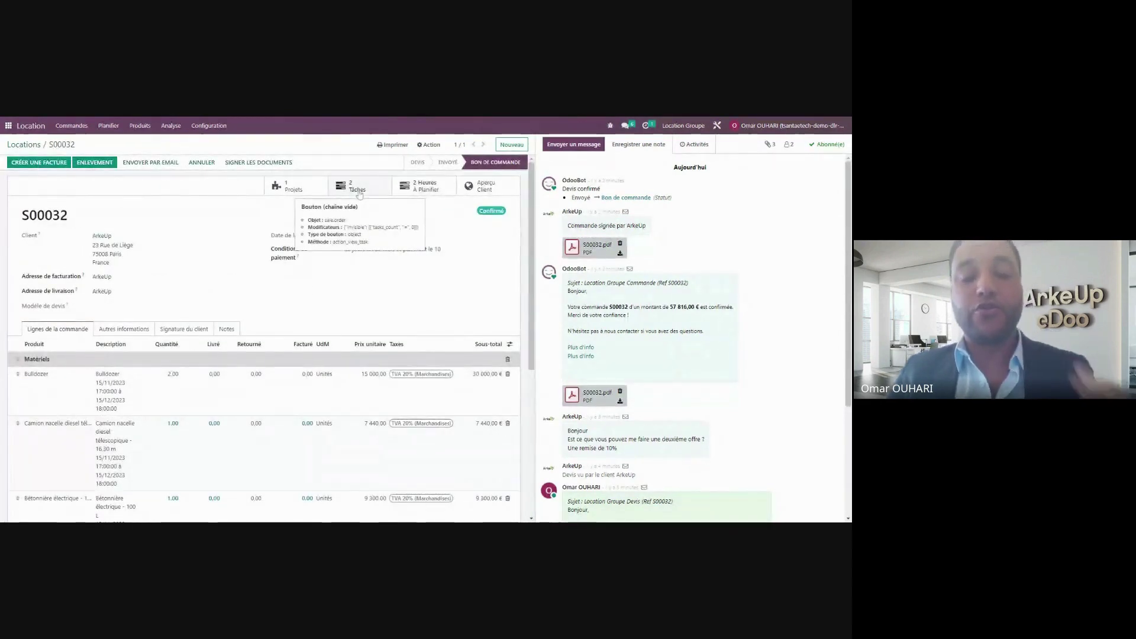
pyautogui.scroll(-3, 94, 455)
pyautogui.scroll(-2, 77, 426)
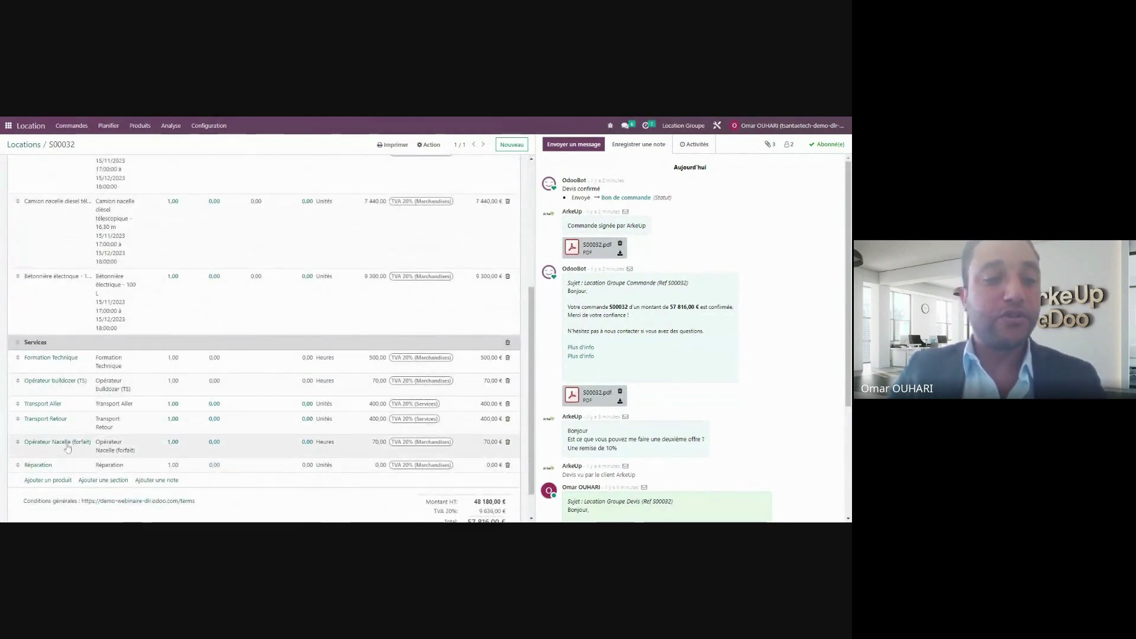
pyautogui.scroll(6, 70, 451)
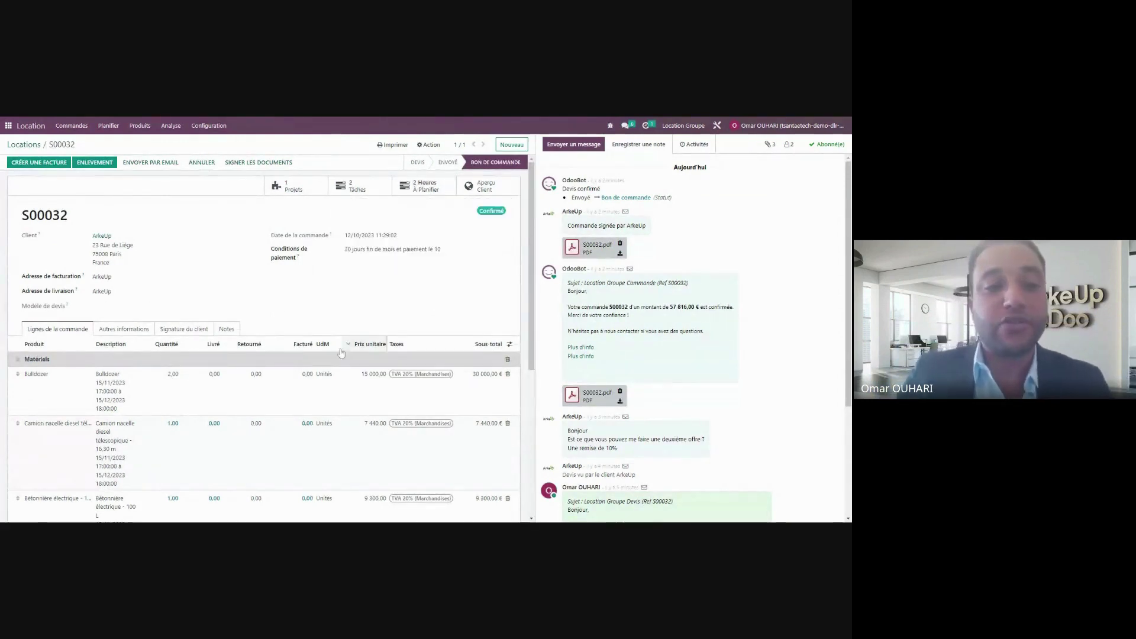
pyautogui.scroll(-5, 104, 433)
pyautogui.scroll(-1, 104, 433)
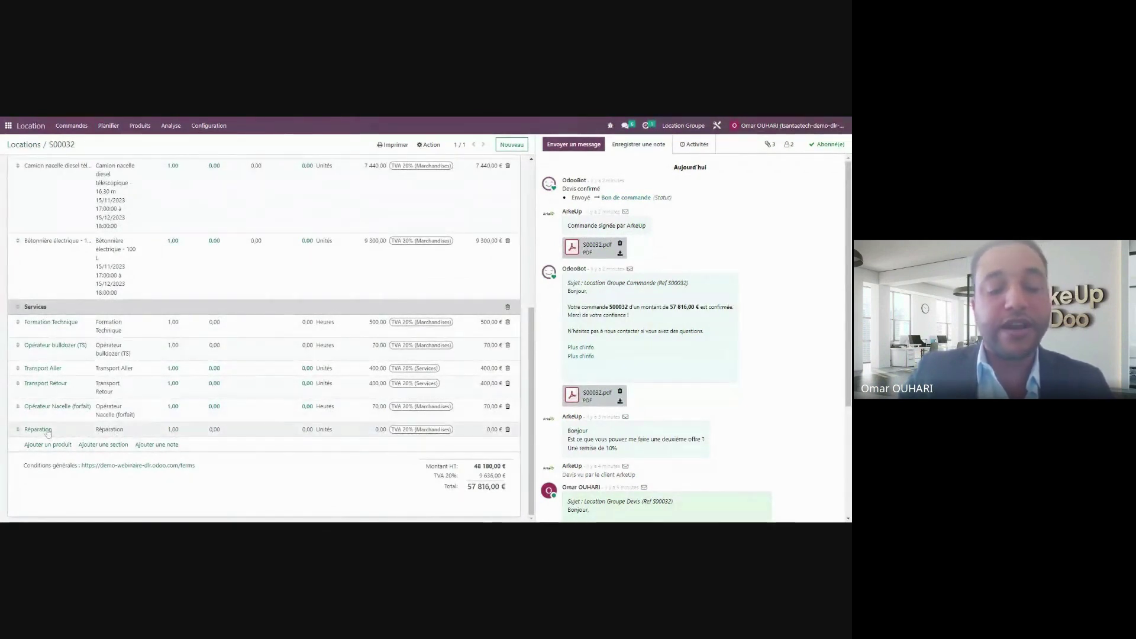
pyautogui.scroll(4, 352, 328)
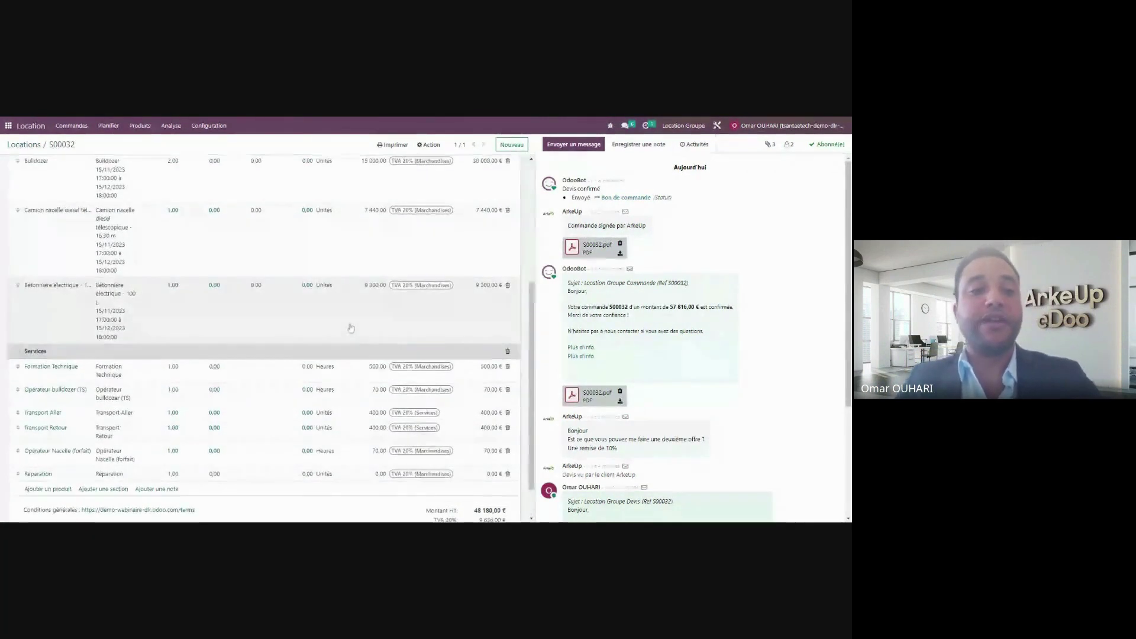
pyautogui.scroll(1, 352, 325)
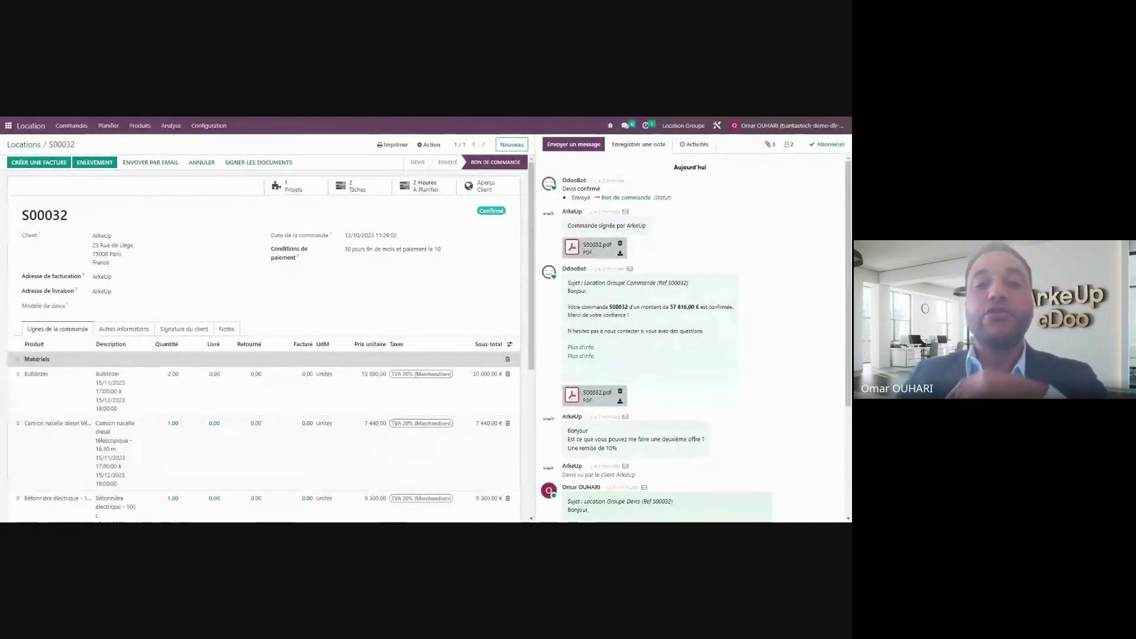
# Create a signature request from the CONTRAT-DE-LOCATION.pdf template, check its signer, and open the contract for immediate signing.
pyautogui.click(245, 164)
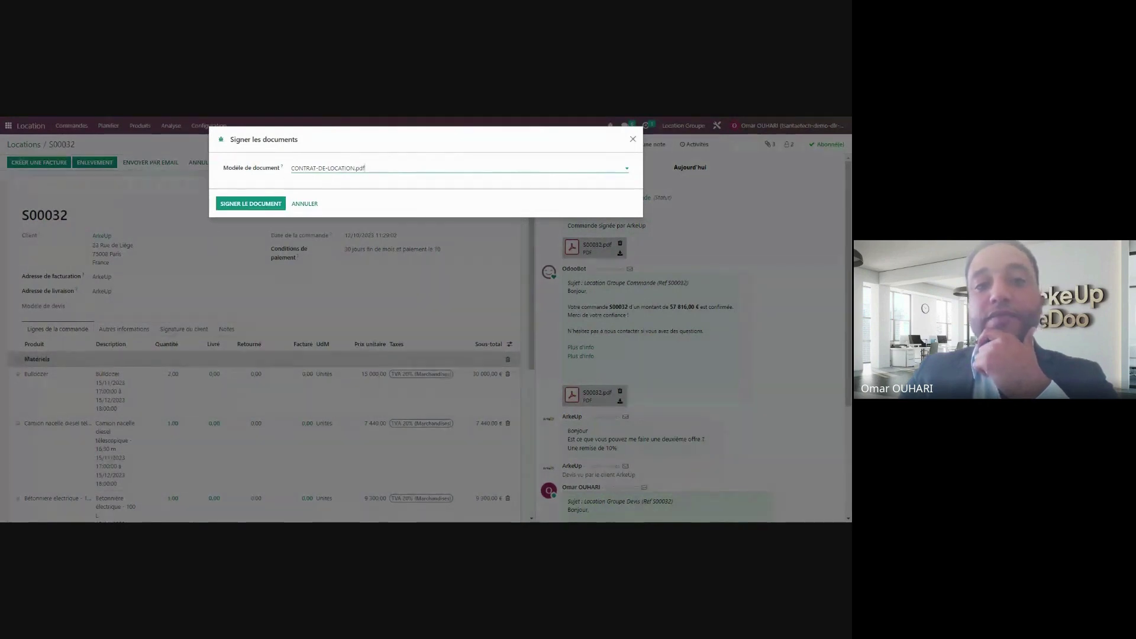
pyautogui.moveTo(295, 168); pyautogui.dragTo(405, 186)
pyautogui.click(405, 185)
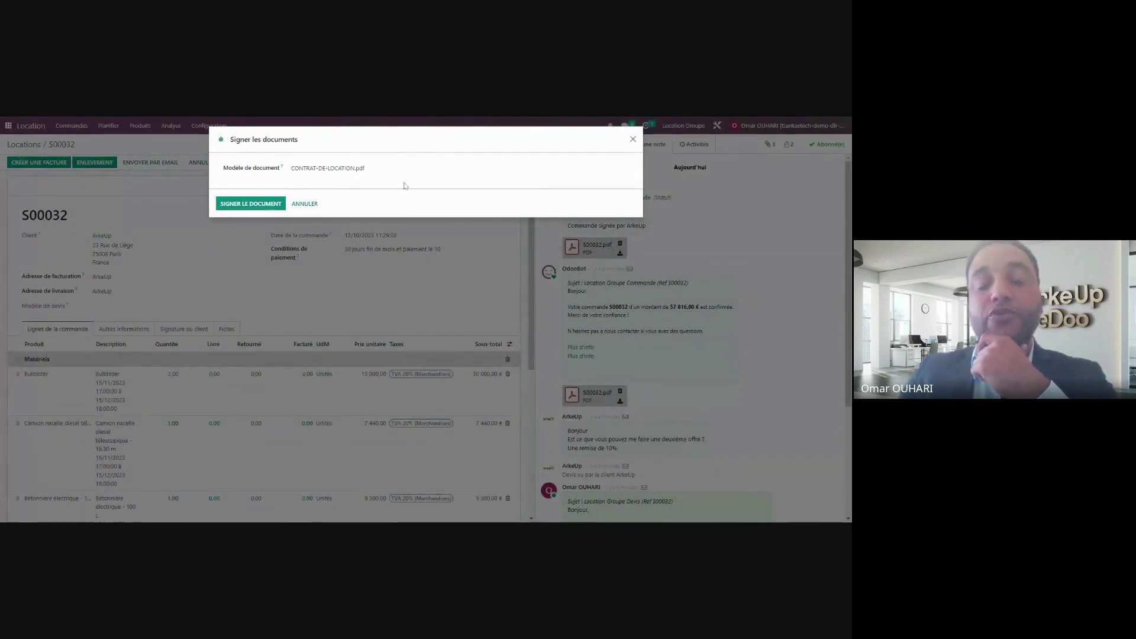
pyautogui.click(239, 204)
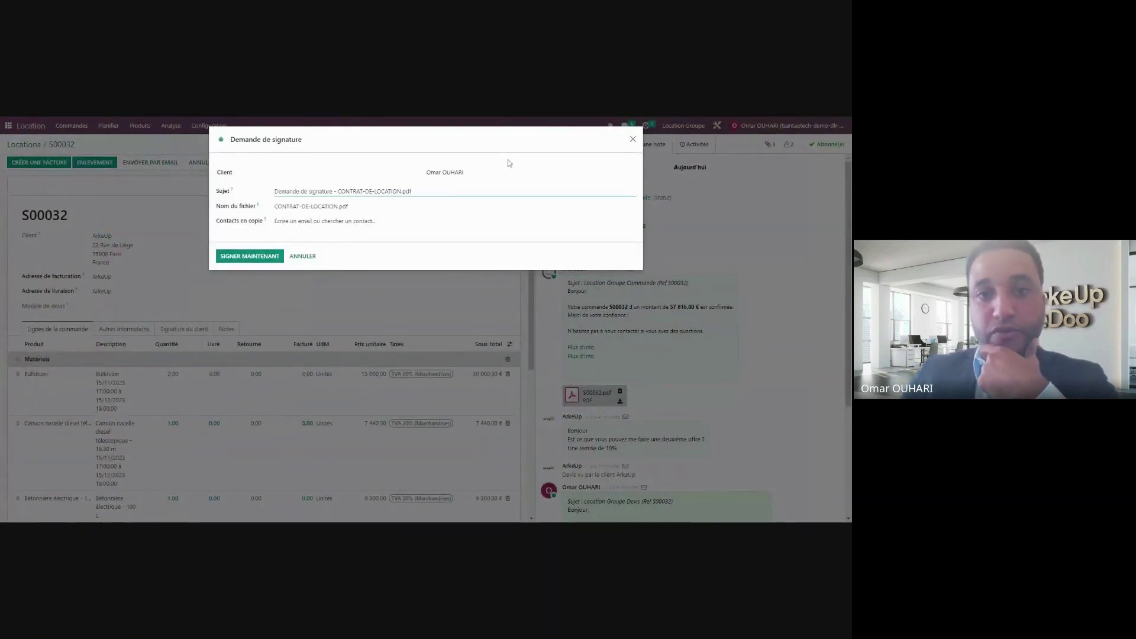
pyautogui.click(419, 168)
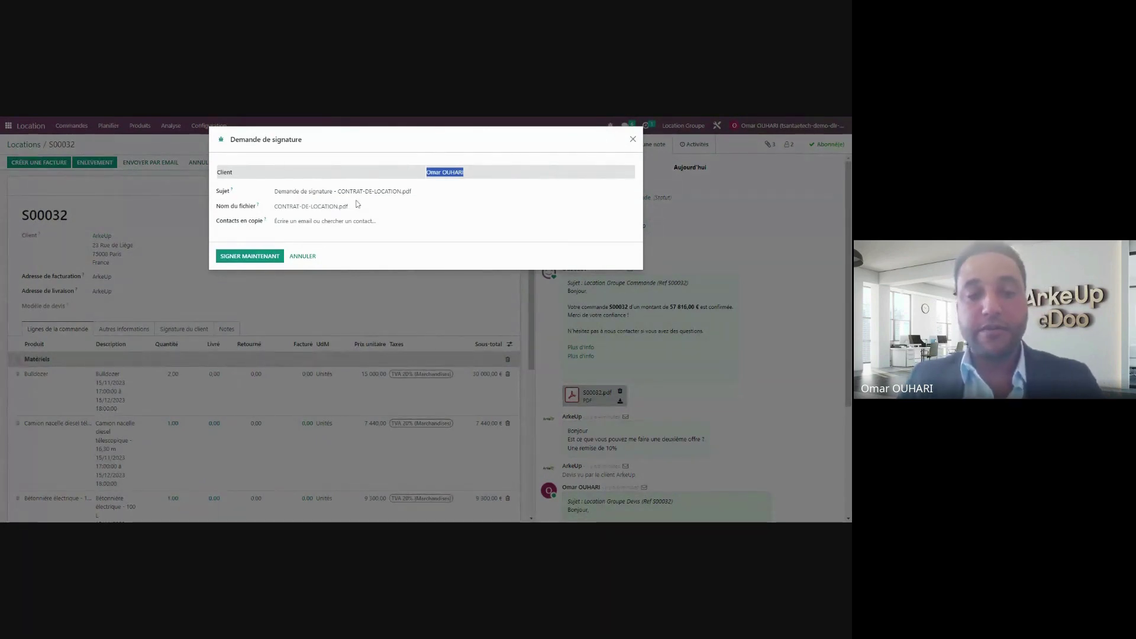
pyautogui.click(249, 256)
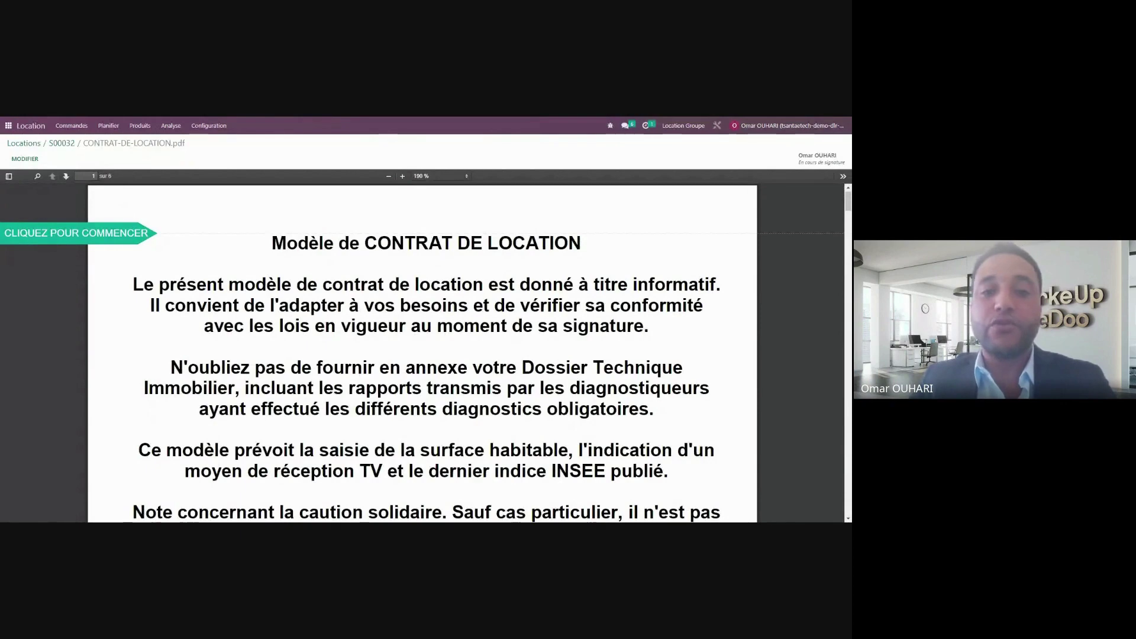
# Read through the rental contract from its title page to the guarantee, termination and penalty clauses.
pyautogui.moveTo(337, 243); pyautogui.dragTo(580, 243)
pyautogui.scroll(-3, 422, 353)
pyautogui.moveTo(284, 275); pyautogui.dragTo(303, 379)
pyautogui.scroll(-10, 301, 384)
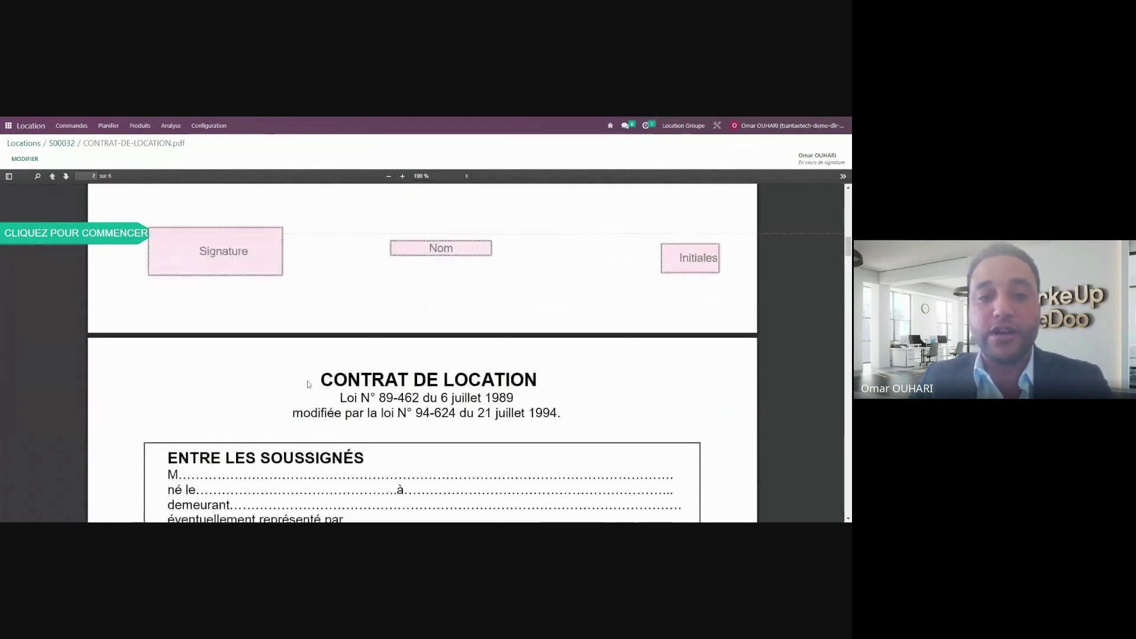
pyautogui.scroll(-20, 308, 384)
pyautogui.scroll(5, 359, 408)
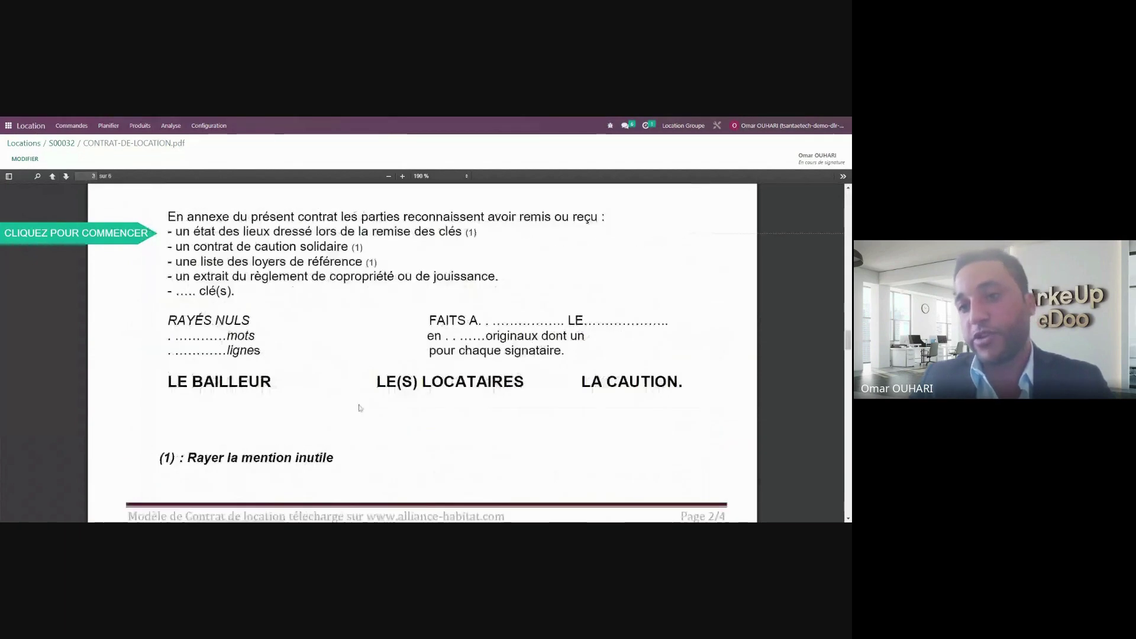
pyautogui.scroll(-5, 361, 408)
pyautogui.scroll(-20, 363, 409)
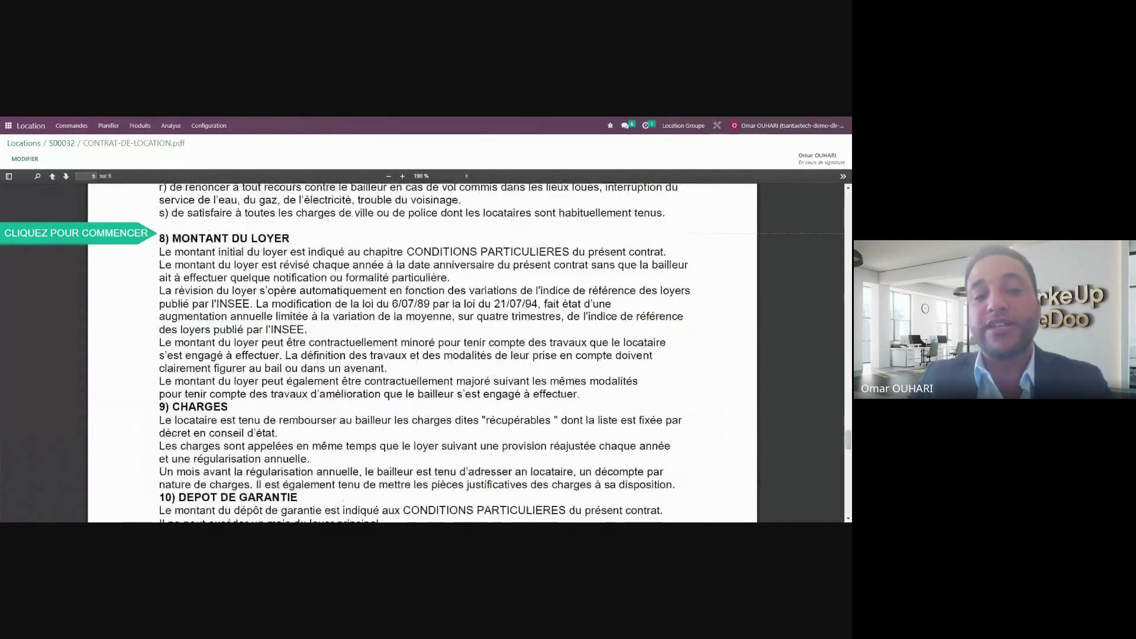
pyautogui.scroll(6, 363, 355)
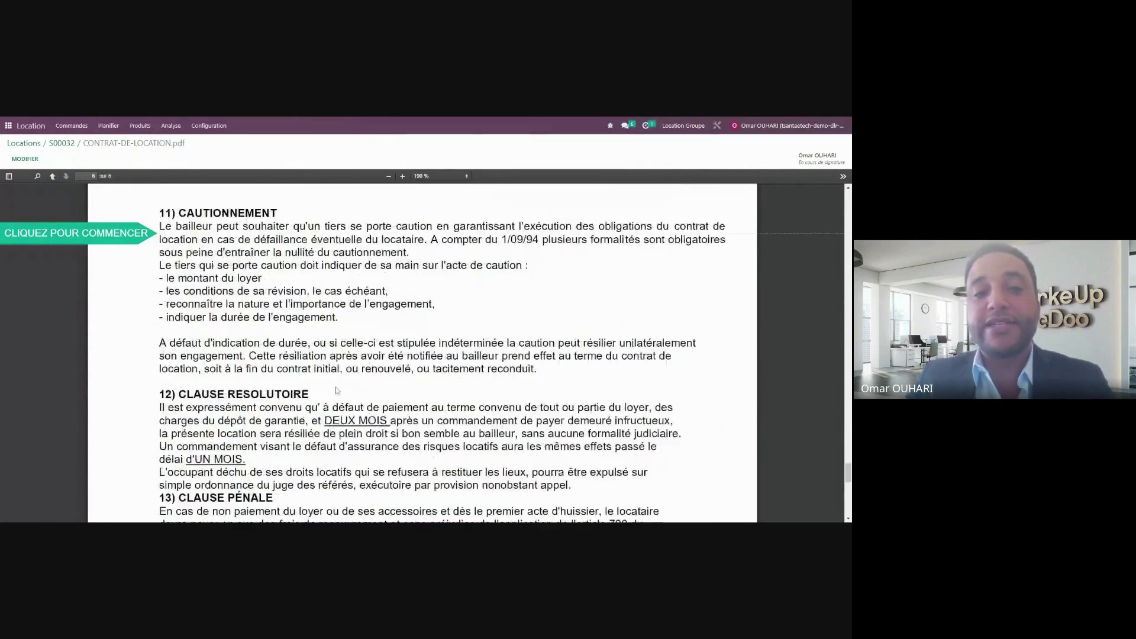
pyautogui.moveTo(269, 291); pyautogui.dragTo(305, 421)
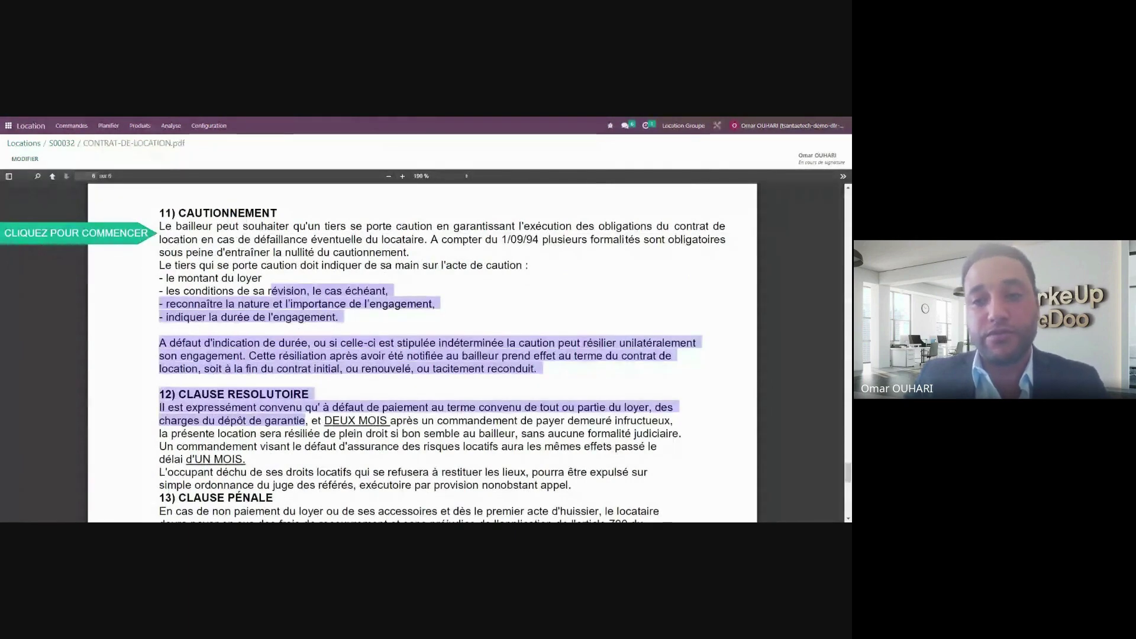
pyautogui.scroll(-3, 356, 427)
# Go back through the contract to its beginning and locate the signature, name and initials fields.
pyautogui.scroll(10, 356, 426)
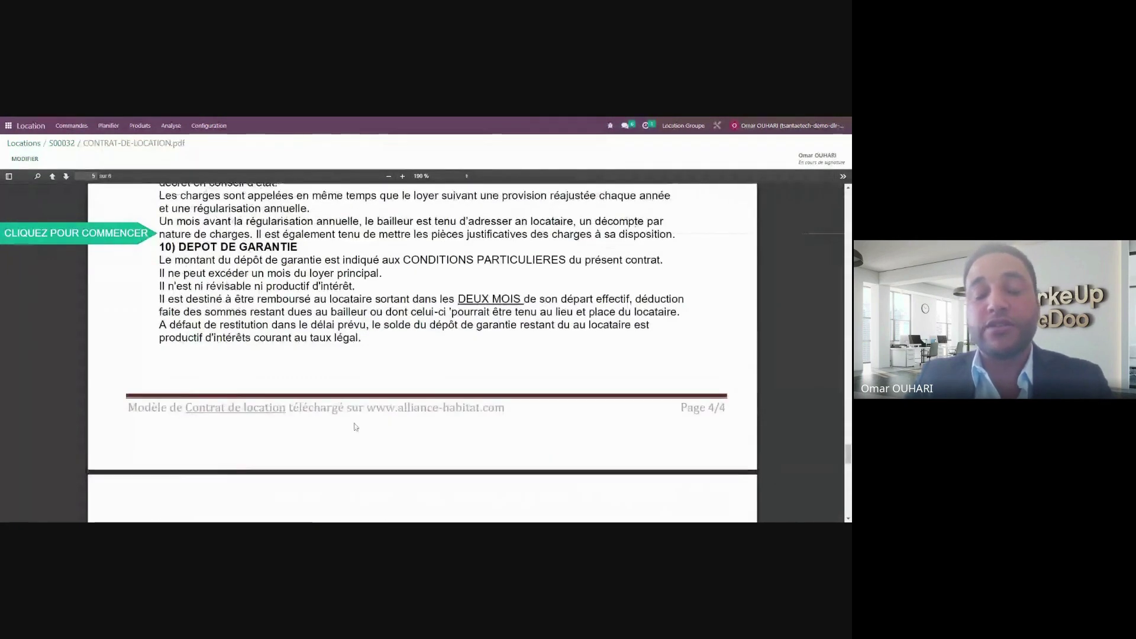
pyautogui.scroll(15, 355, 427)
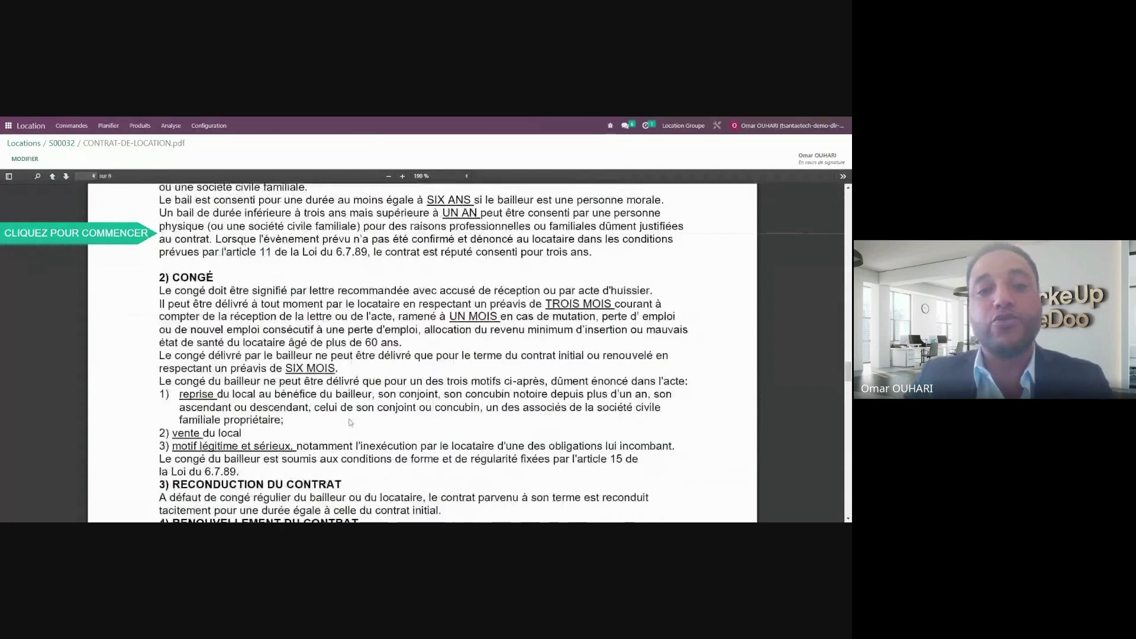
pyautogui.scroll(8, 350, 422)
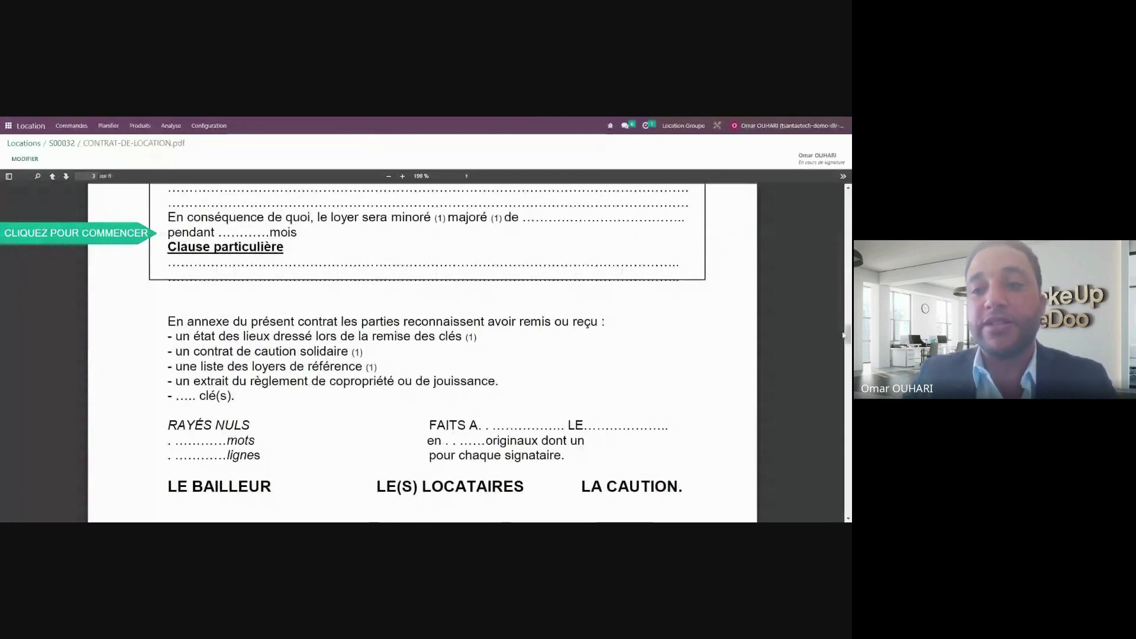
pyautogui.moveTo(844, 335); pyautogui.dragTo(826, 201)
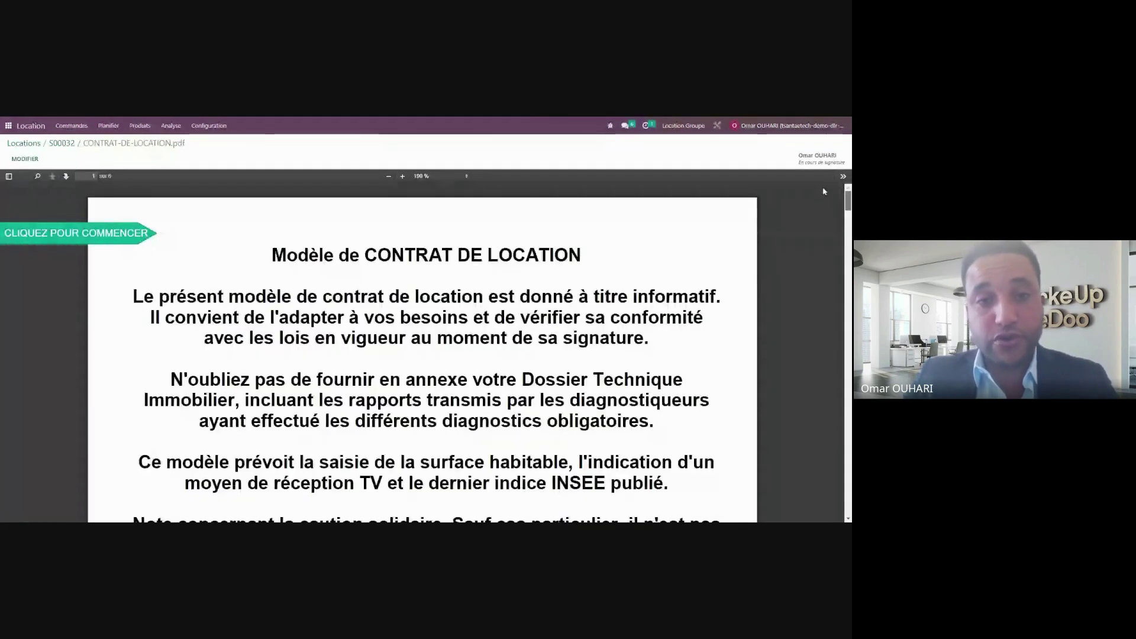
pyautogui.scroll(-12, 813, 225)
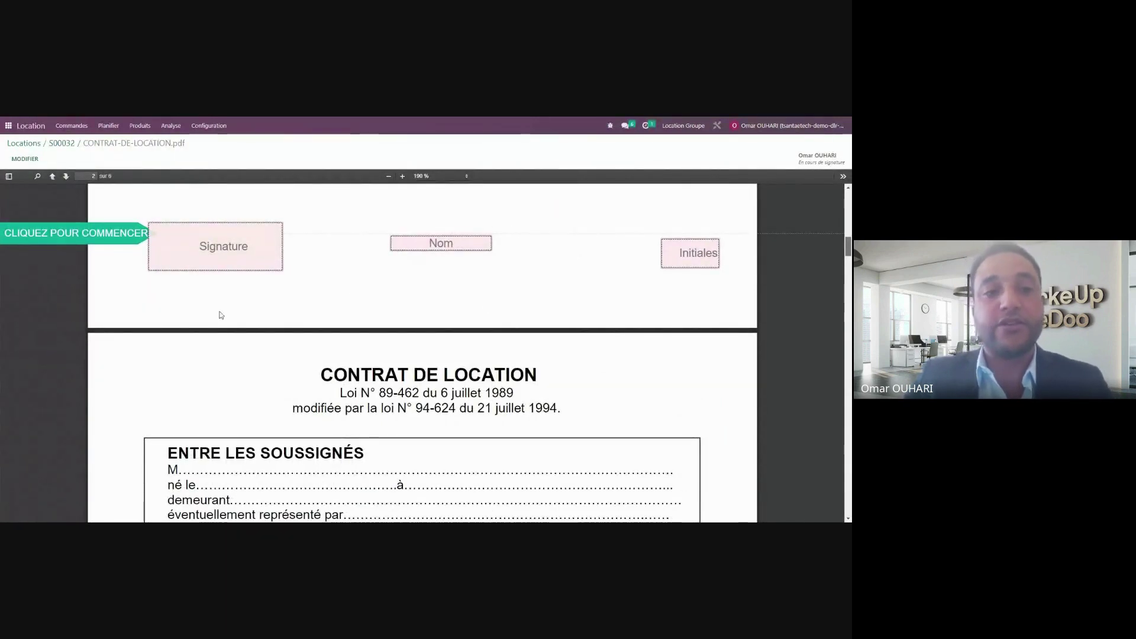
# Fill in the contract's signature, the name ArkeuP and the initials, and validate and send the completed document.
pyautogui.click(222, 263)
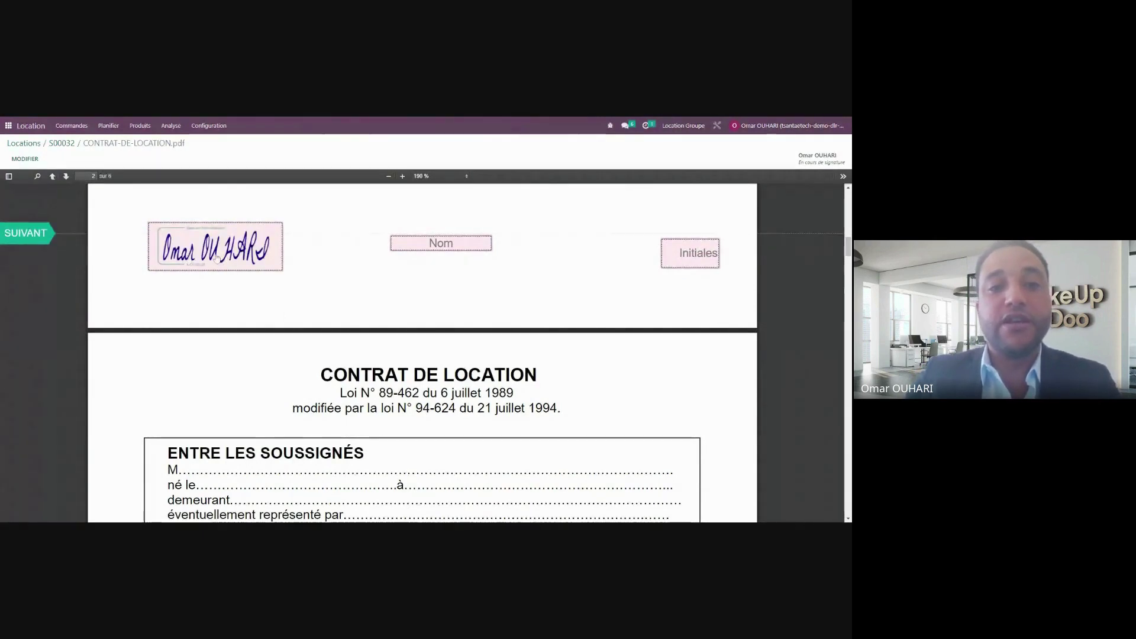
pyautogui.click(423, 245)
pyautogui.tripleClick(459, 248)
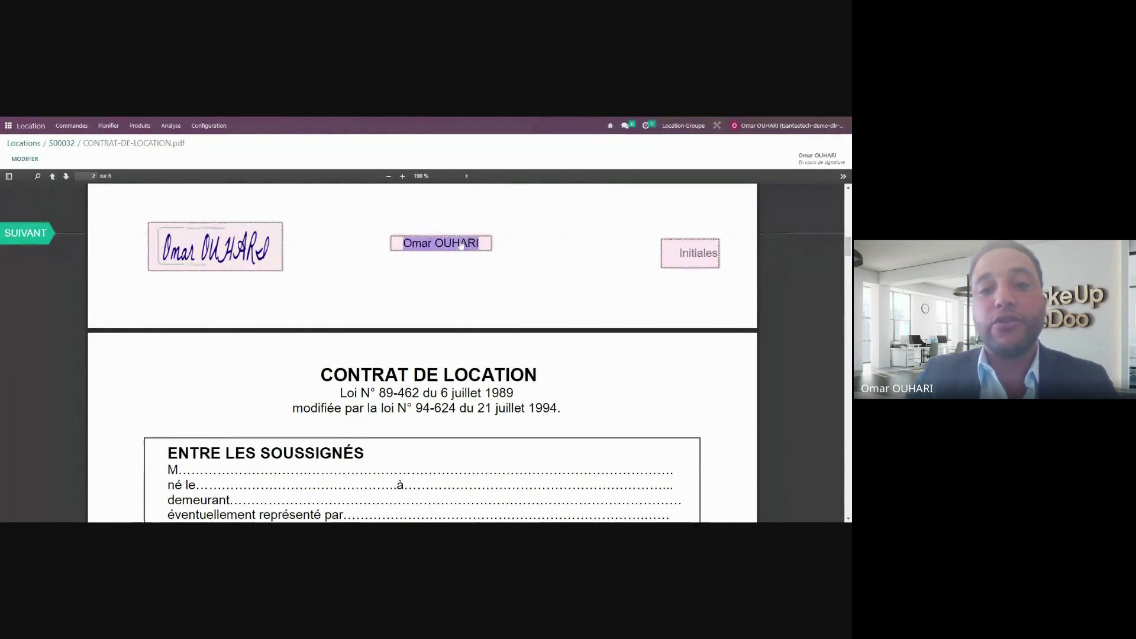
pyautogui.write('ArkeuP')
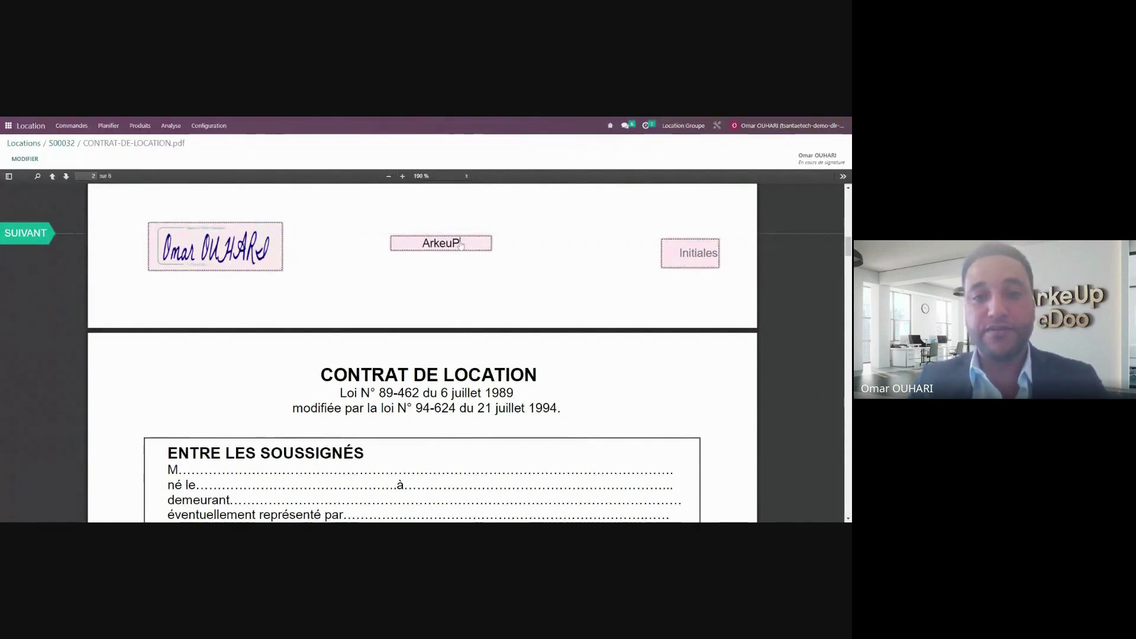
pyautogui.click(689, 260)
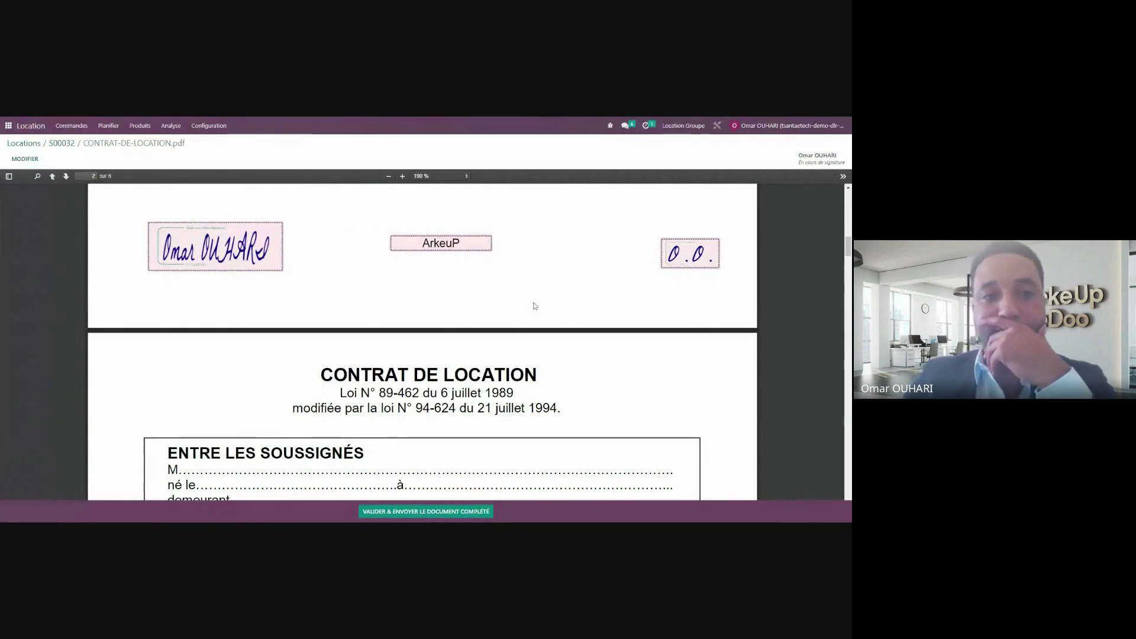
pyautogui.scroll(-1, 216, 288)
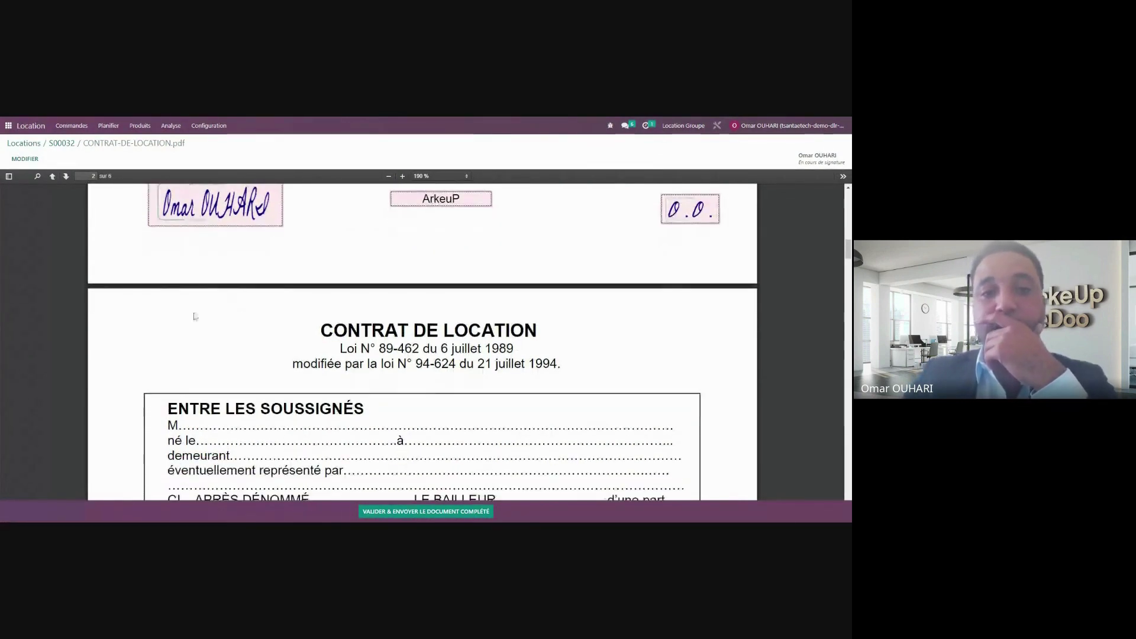
pyautogui.scroll(-6, 268, 260)
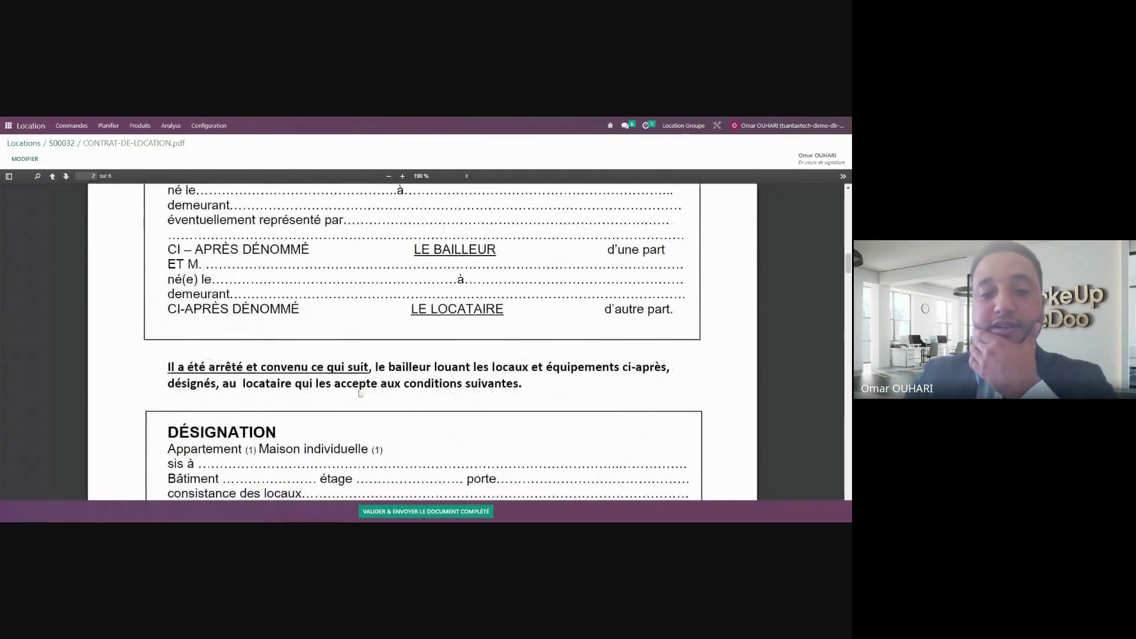
pyautogui.click(413, 513)
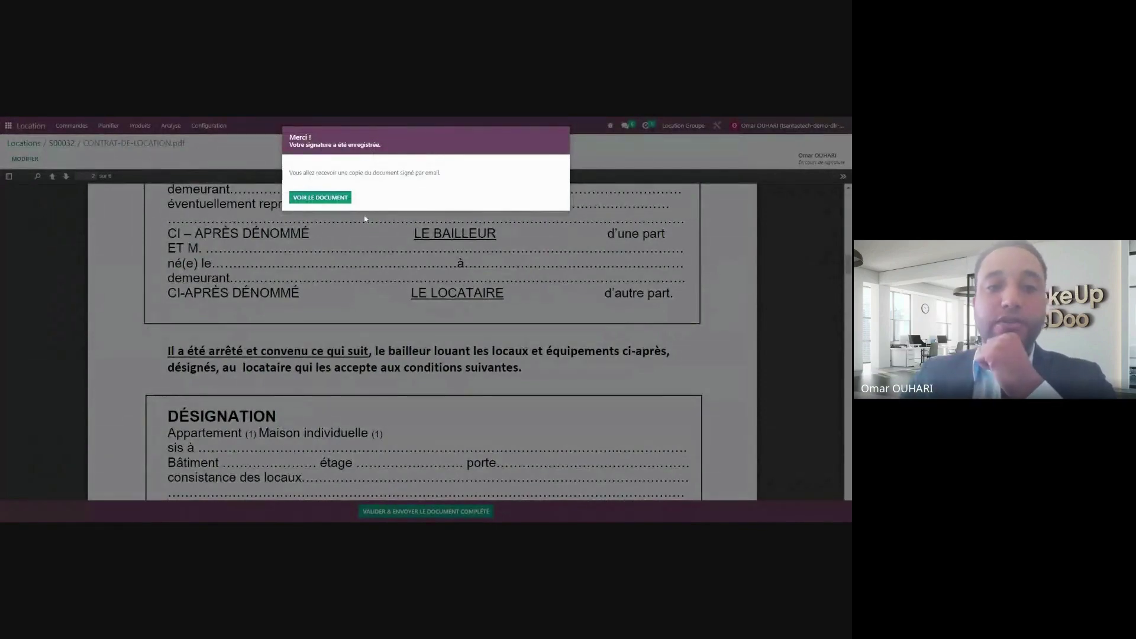
# View the signed rental contract and check its signature, name and initials.
pyautogui.click(324, 198)
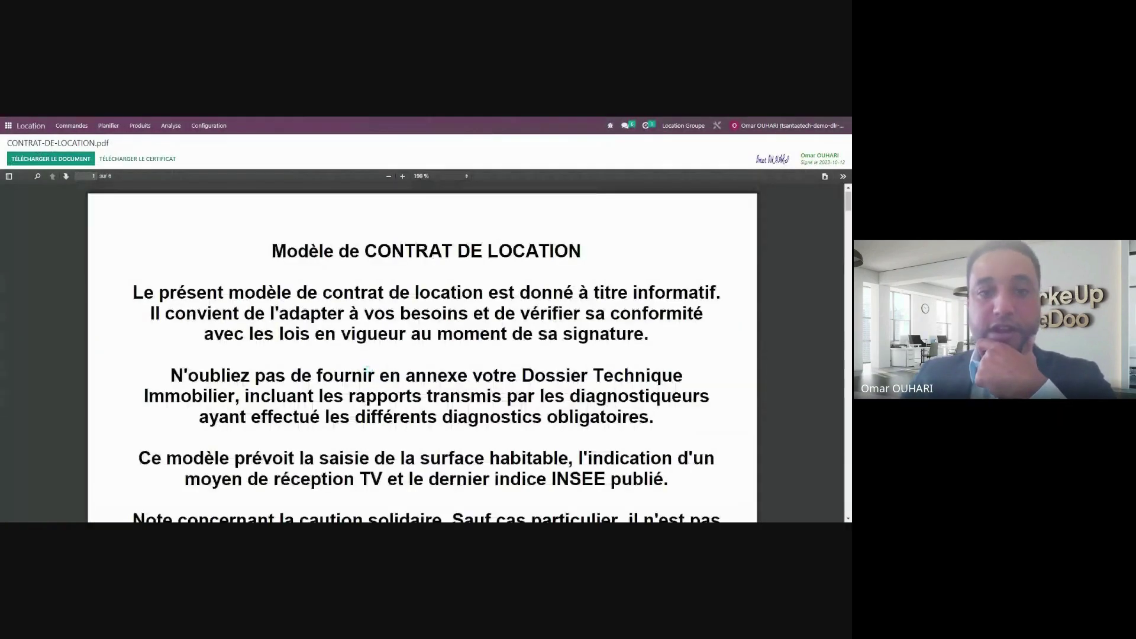
pyautogui.scroll(-10, 367, 371)
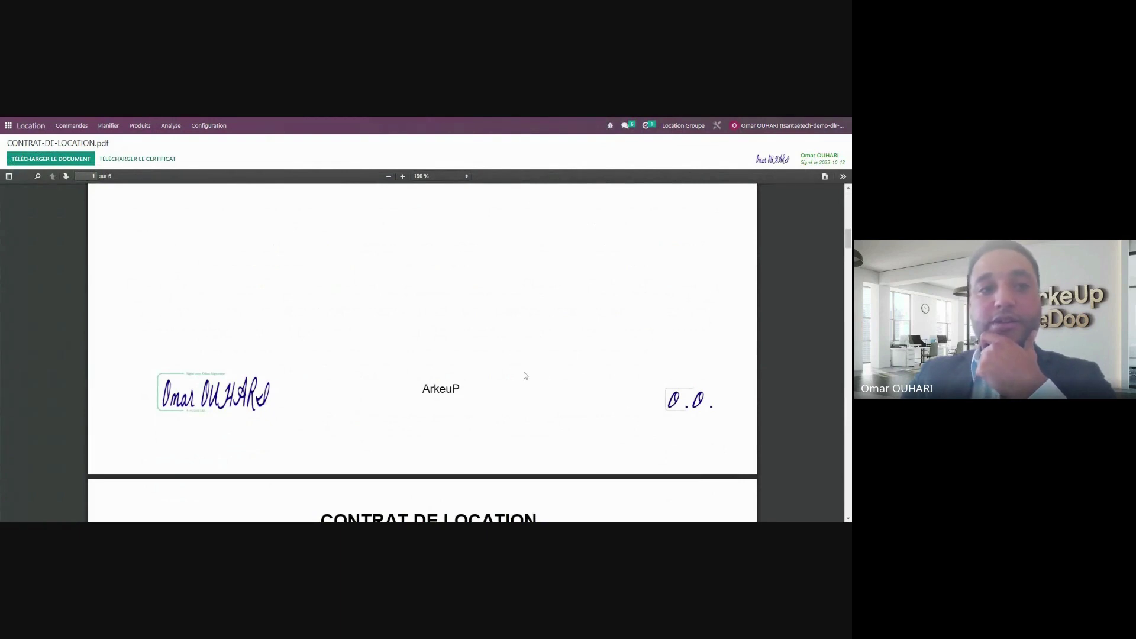
pyautogui.click(72, 127)
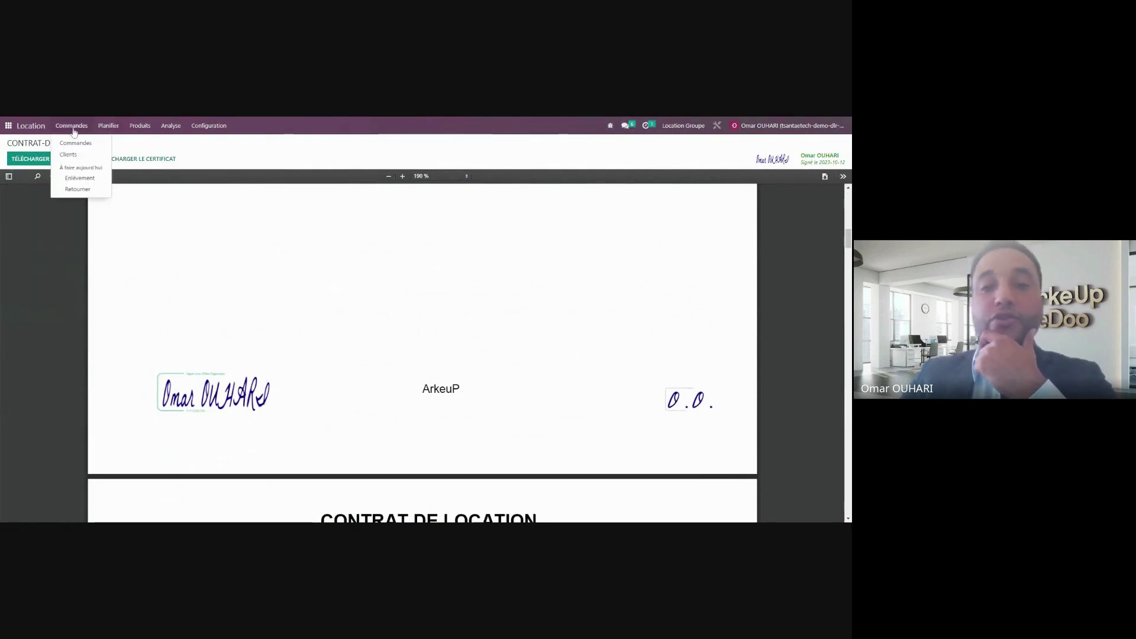
# Download the contract's completion certificate, examine its participants, signature events and access logs, and return to the signed contract.
pyautogui.click(159, 224)
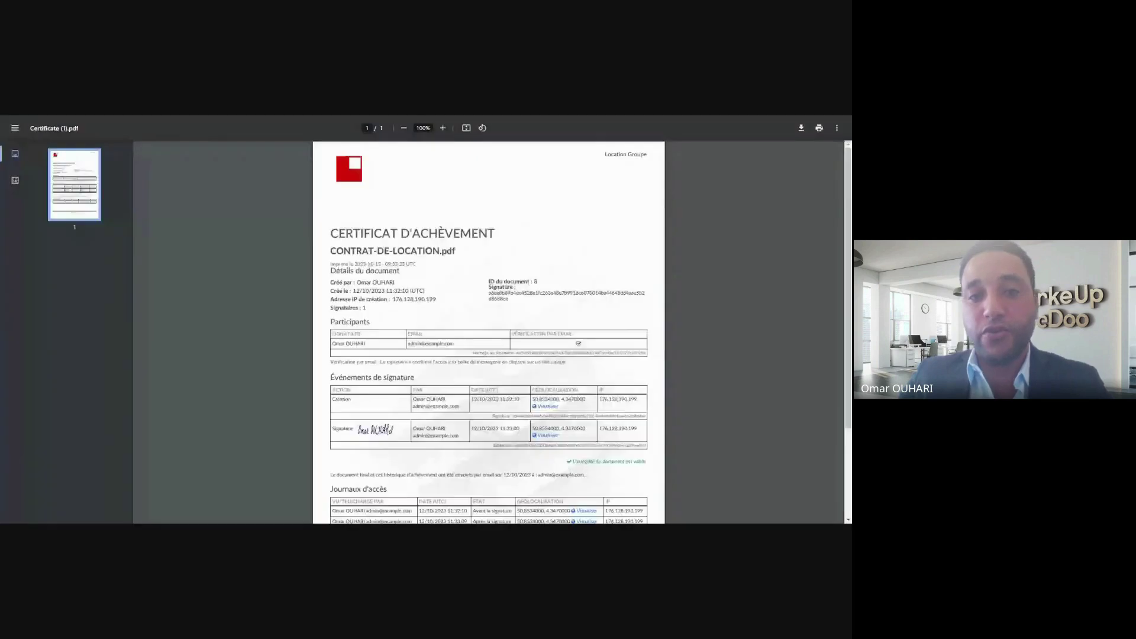
pyautogui.moveTo(342, 234); pyautogui.dragTo(410, 234)
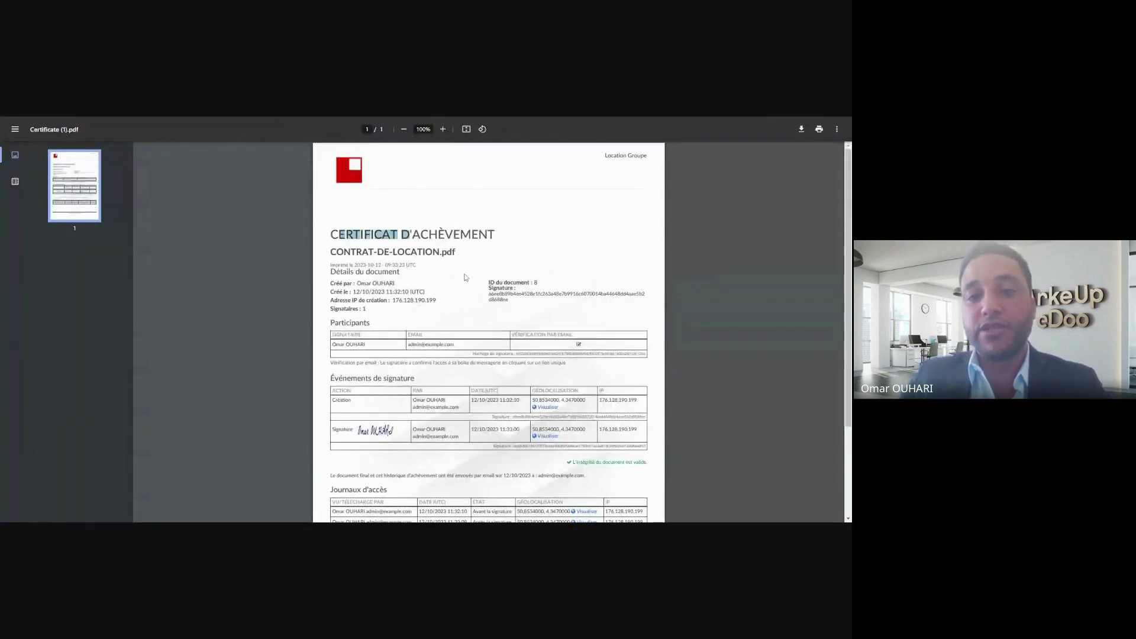
pyautogui.scroll(-3, 465, 278)
pyautogui.scroll(3, 454, 275)
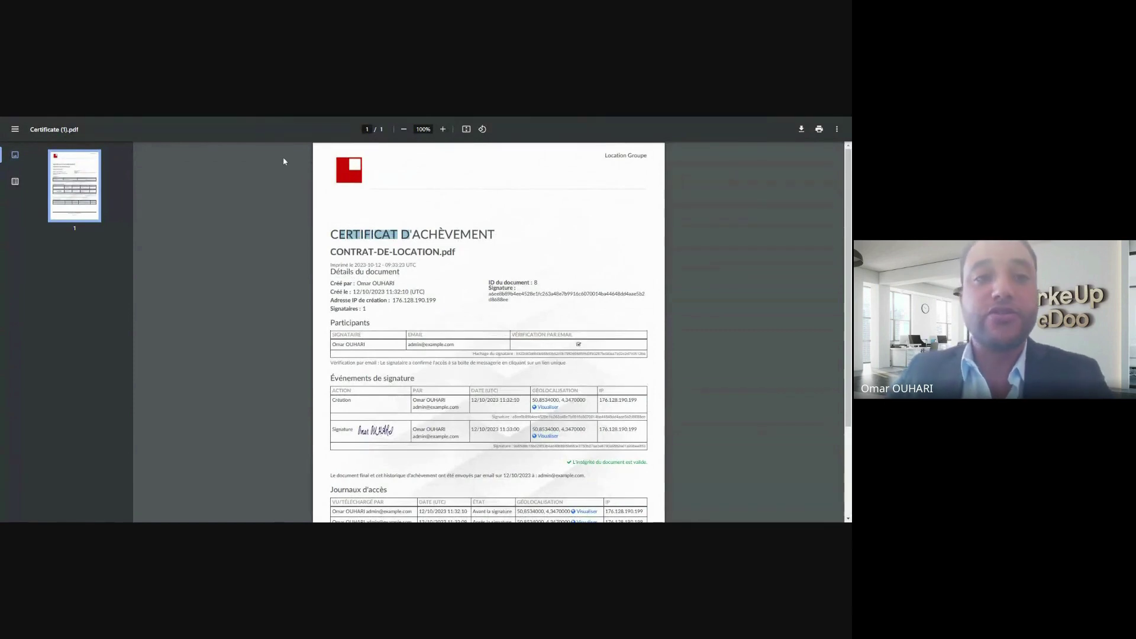
pyautogui.hotkey('ctrl', 'w')
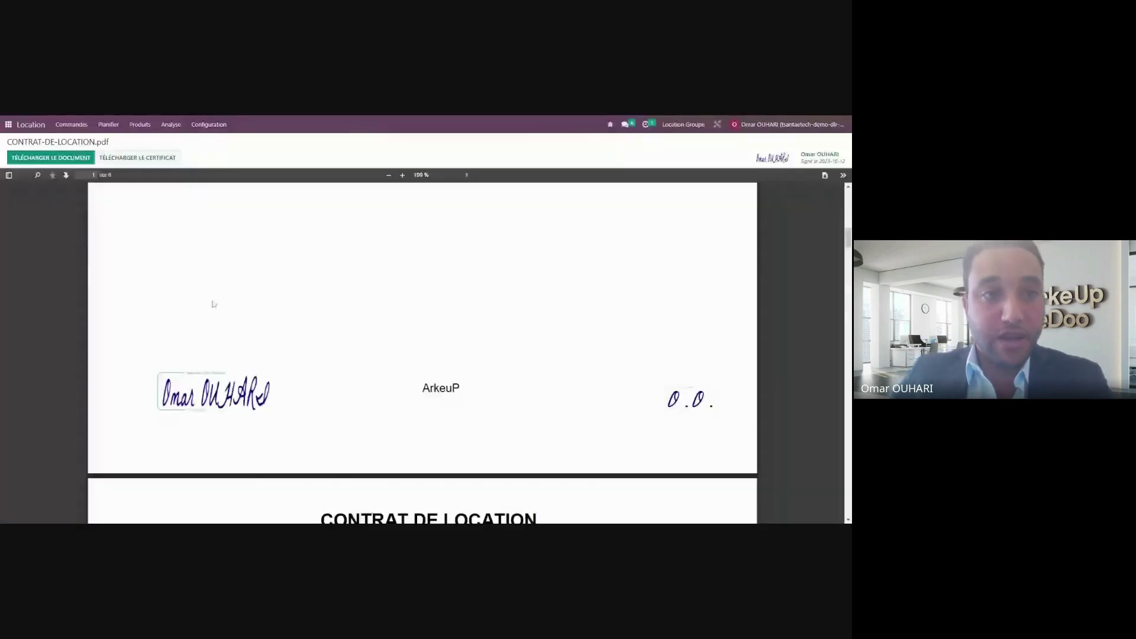
pyautogui.scroll(3, 213, 304)
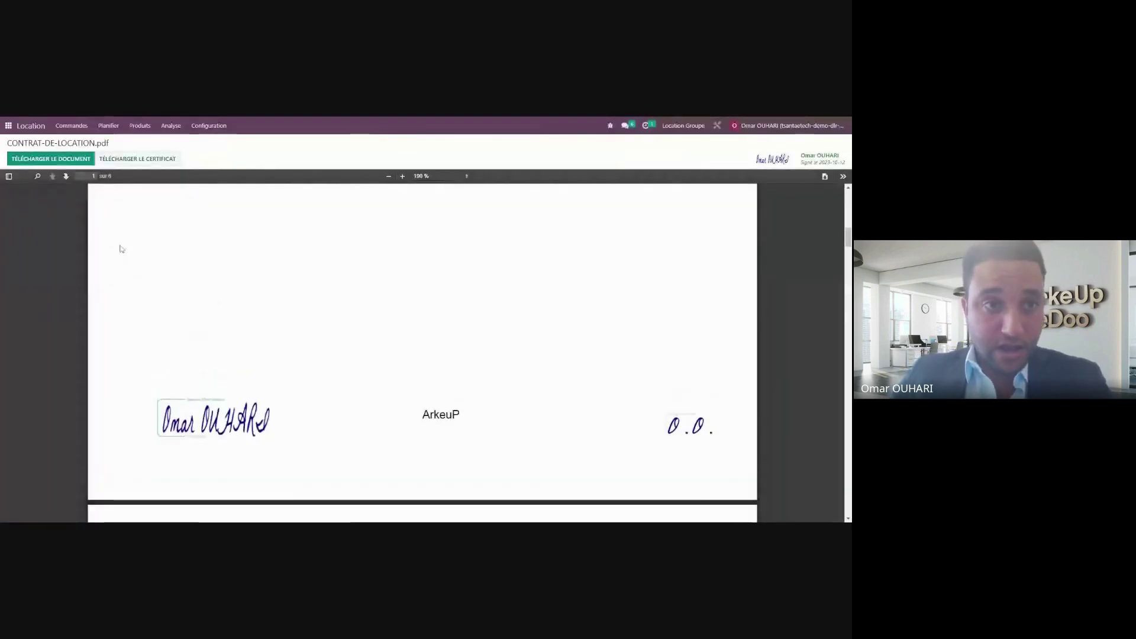
# Reopen ArkeUp's confirmed rental order from the order list and review its message history.
pyautogui.click(71, 126)
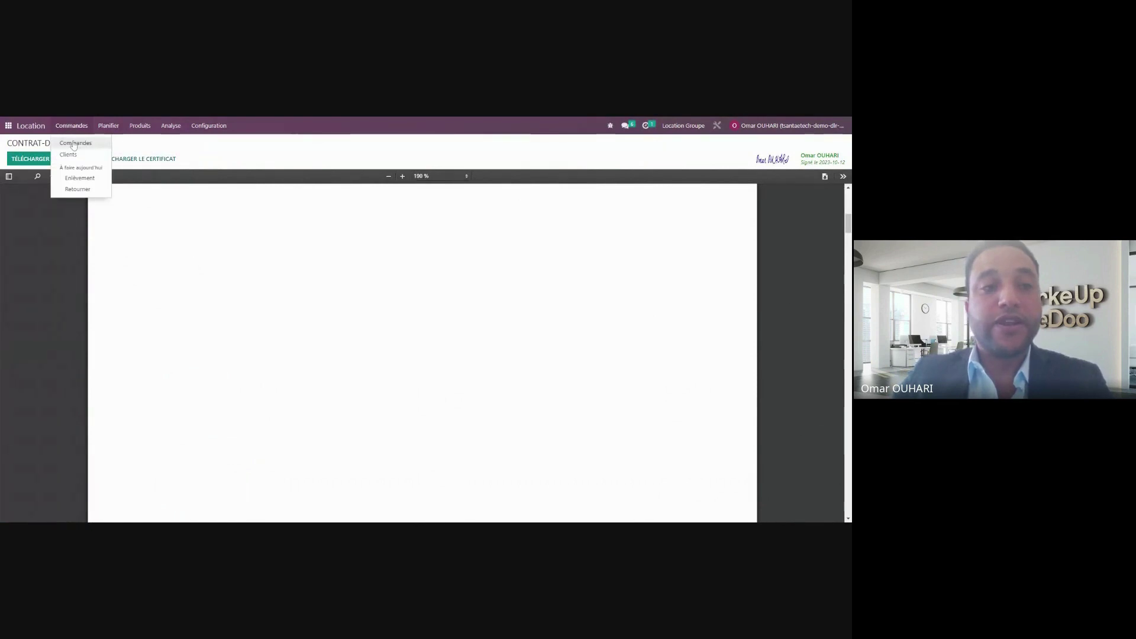
pyautogui.click(74, 144)
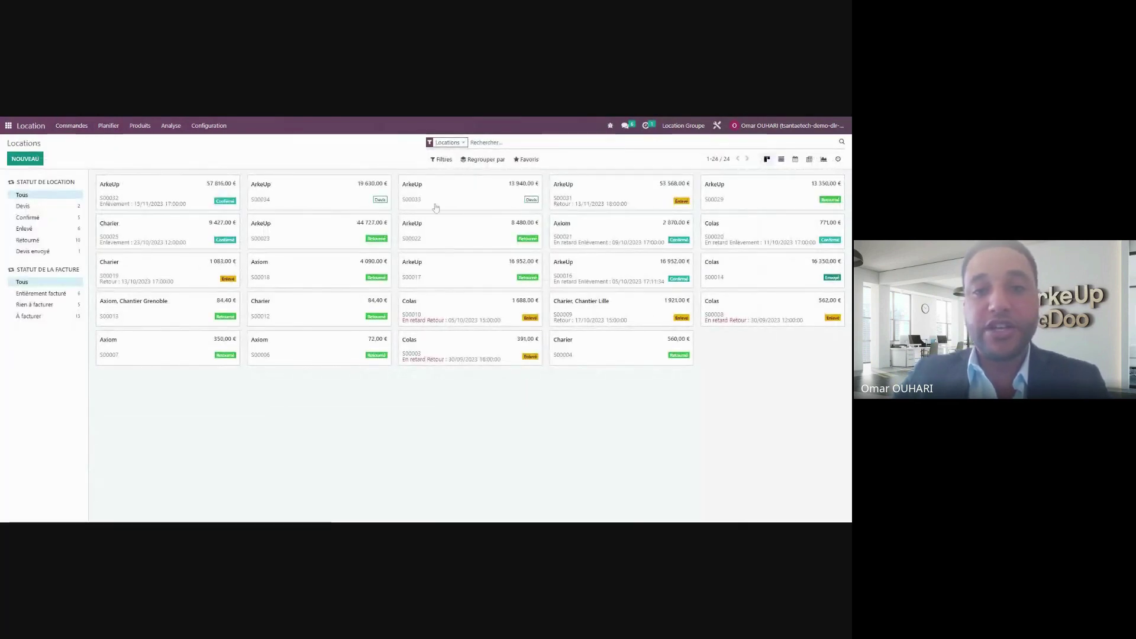
pyautogui.click(179, 201)
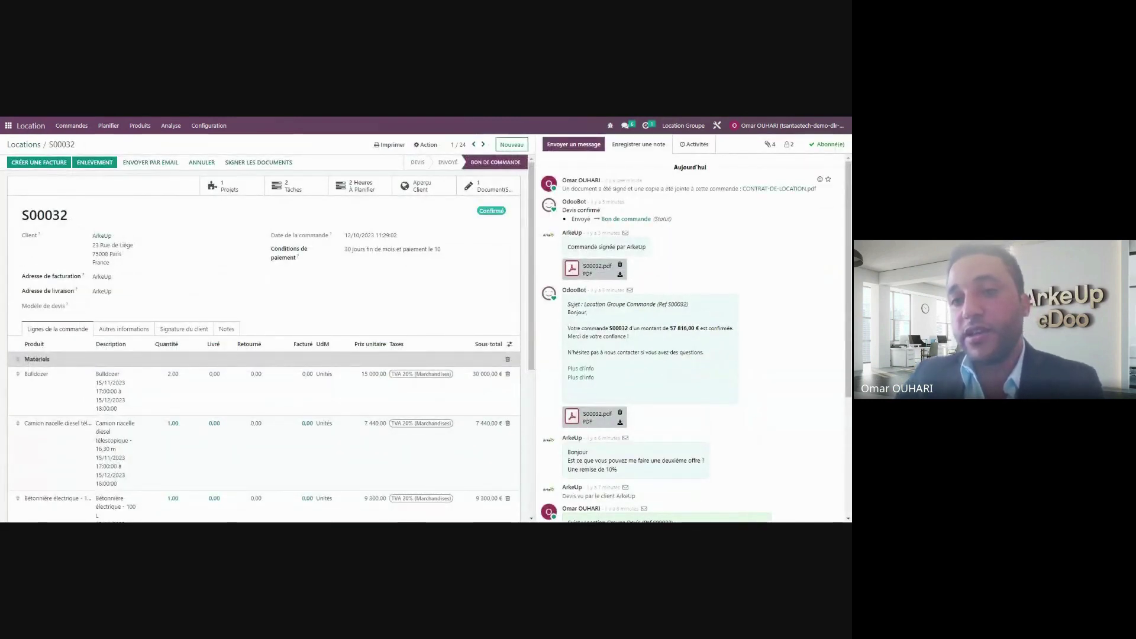
pyautogui.scroll(-3, 770, 351)
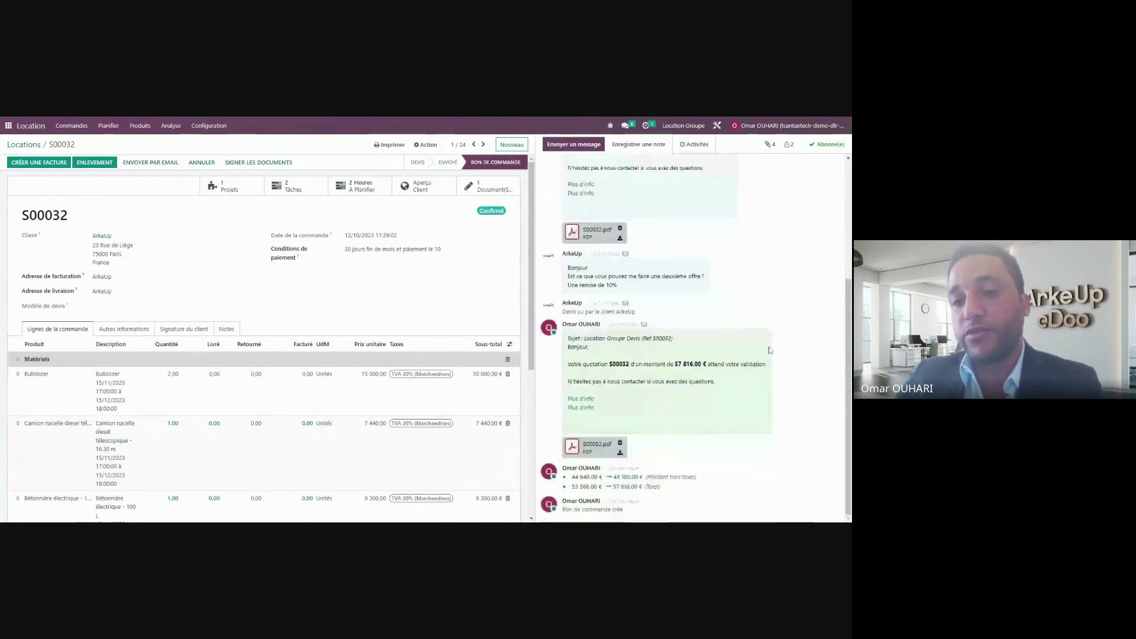
pyautogui.scroll(3, 770, 350)
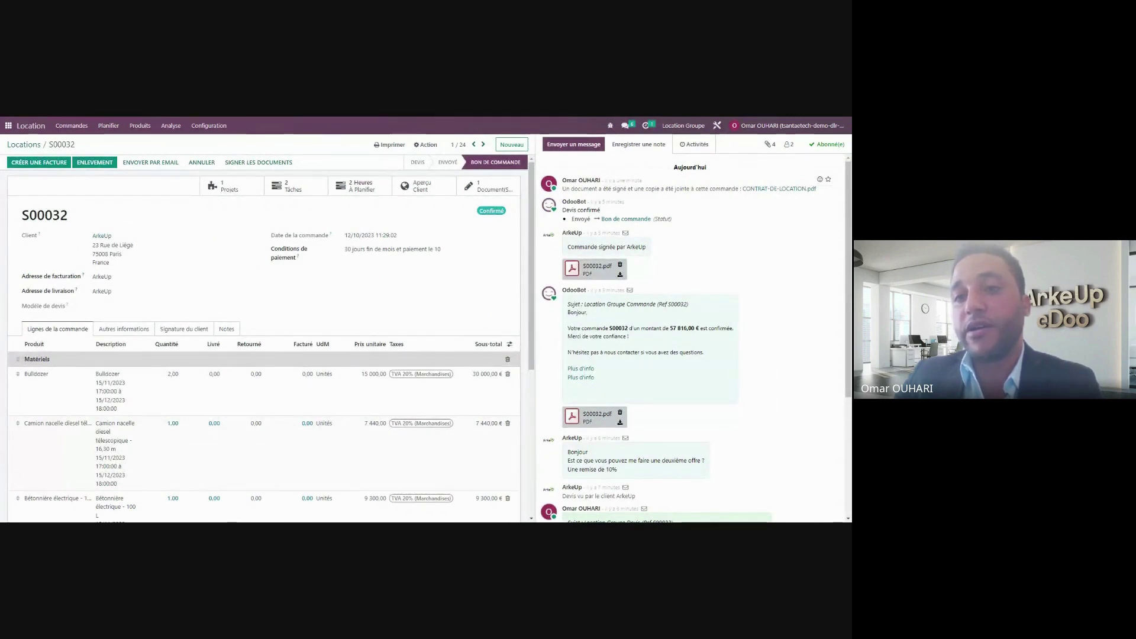
# Open the signed CONTRAT-DE-LOCATION.pdf linked to the rental order and preview its signed fields.
pyautogui.click(778, 189)
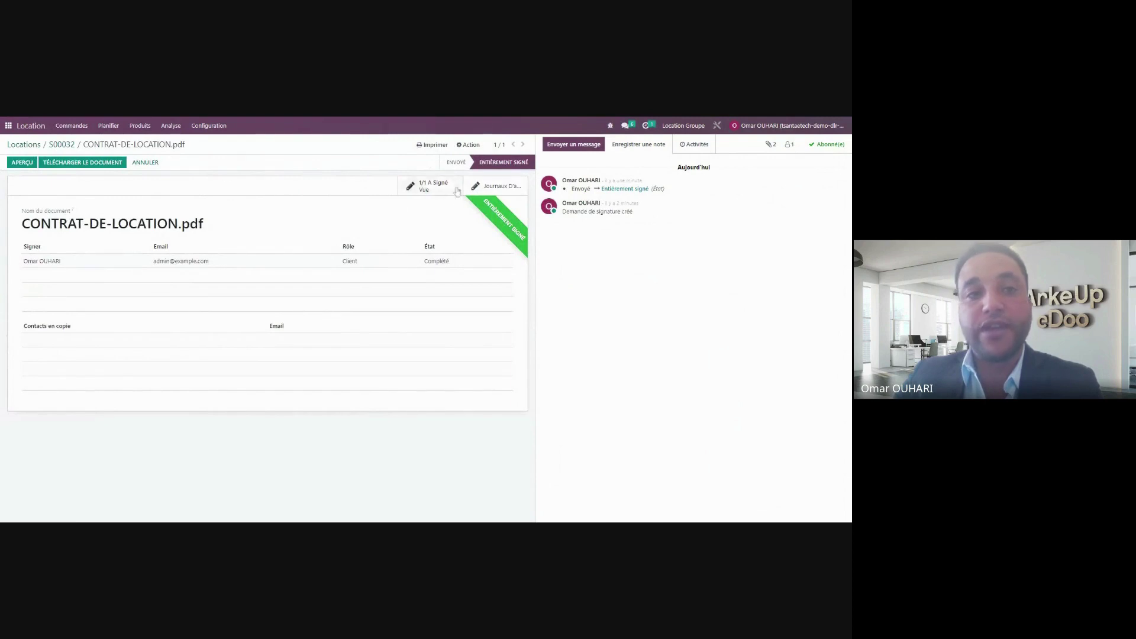
pyautogui.click(22, 162)
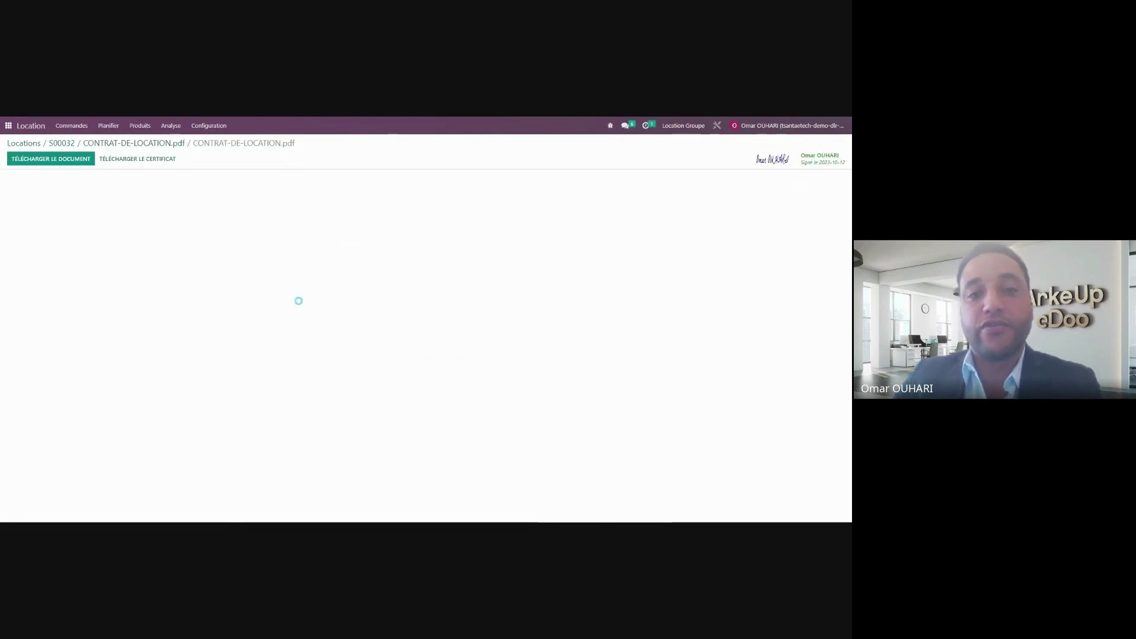
pyautogui.scroll(-5, 426, 307)
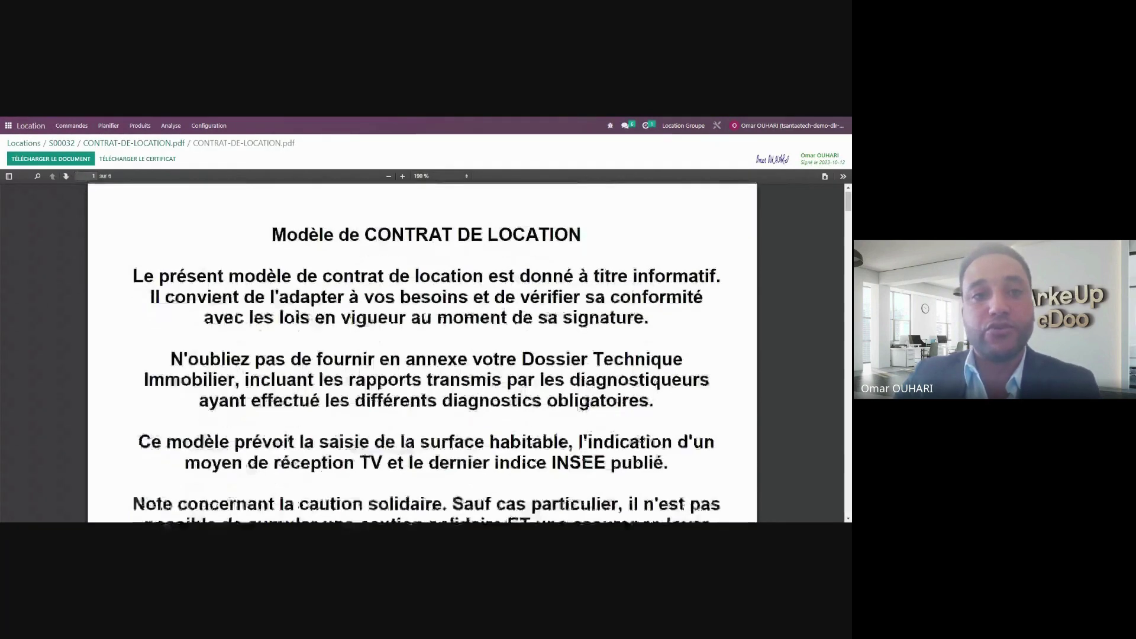
pyautogui.scroll(-5, 431, 322)
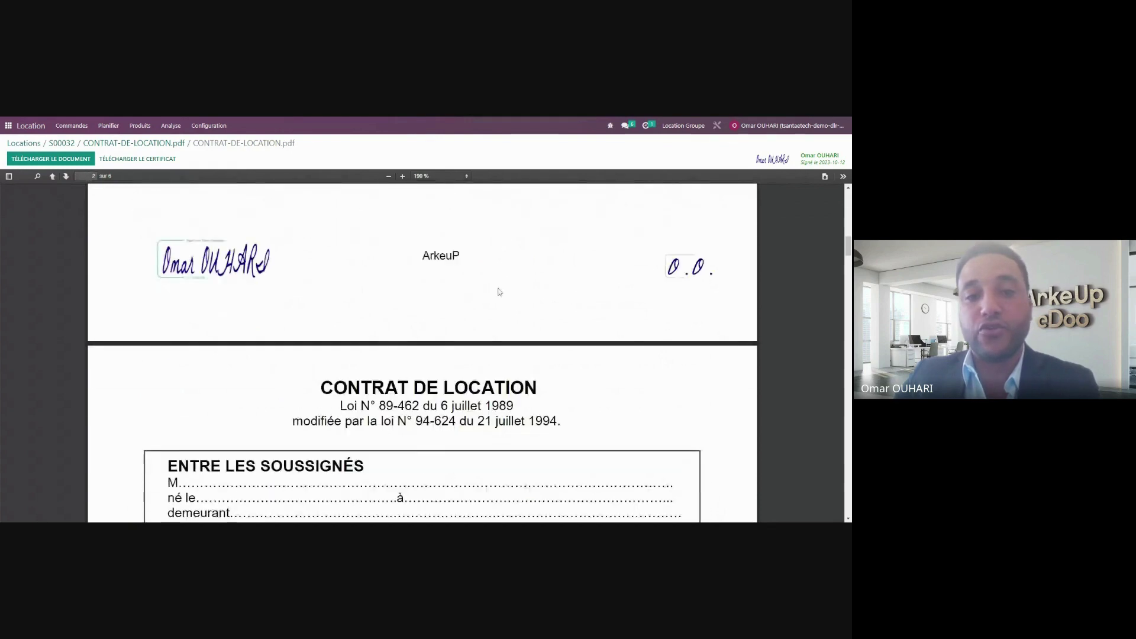
# Return to the rental order, check its linked tasks board, and go back to the order.
pyautogui.click(60, 145)
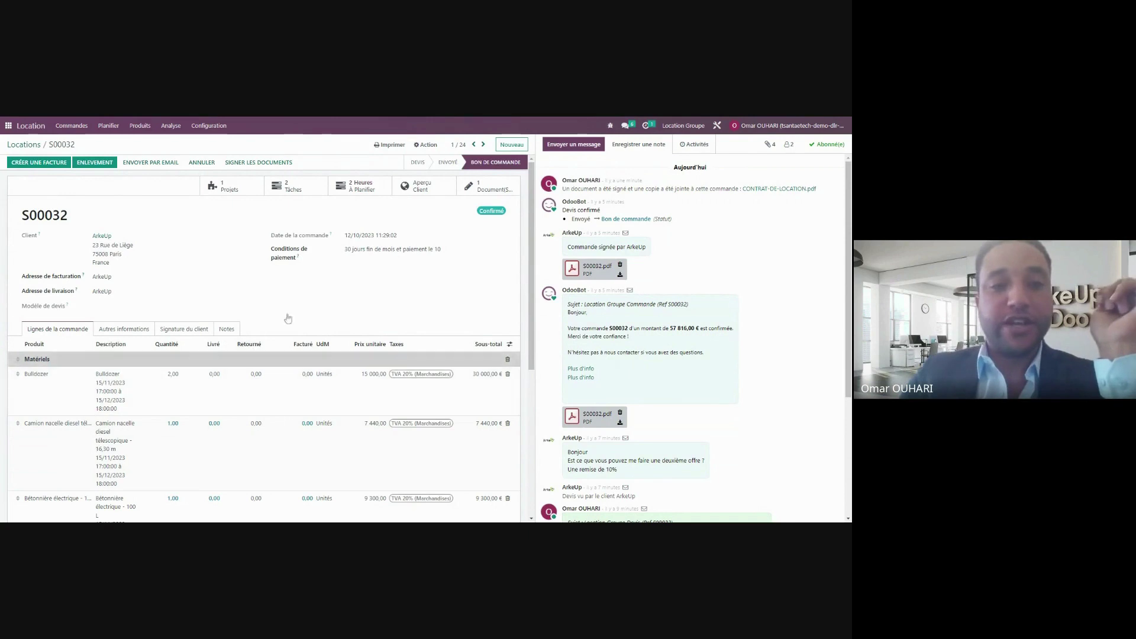
pyautogui.click(292, 192)
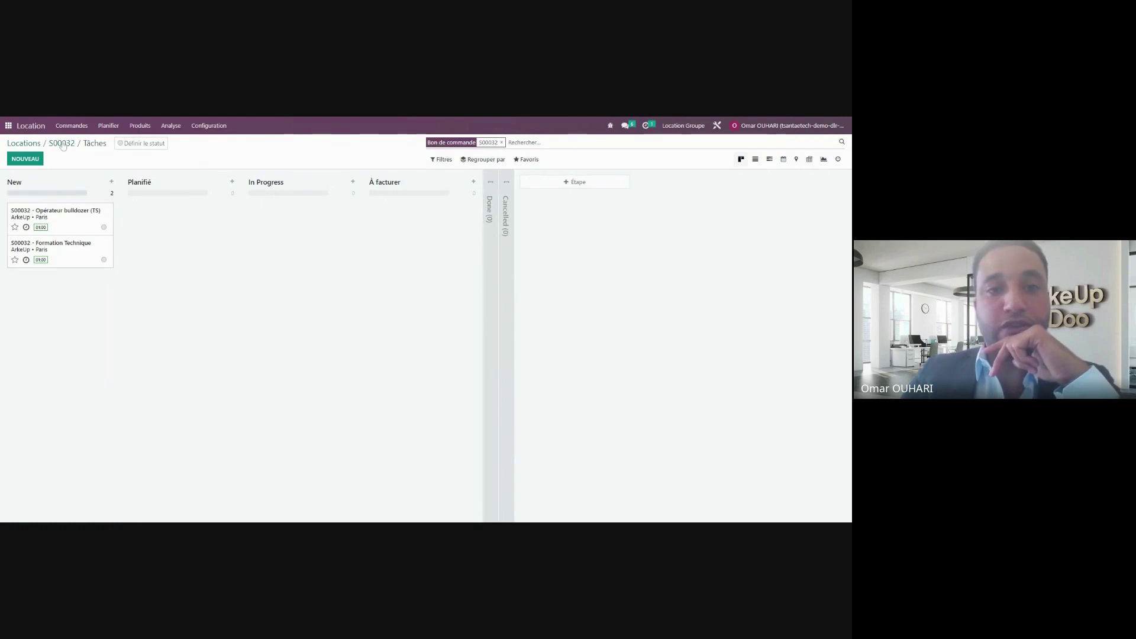
pyautogui.hotkey('alt', 'Left')
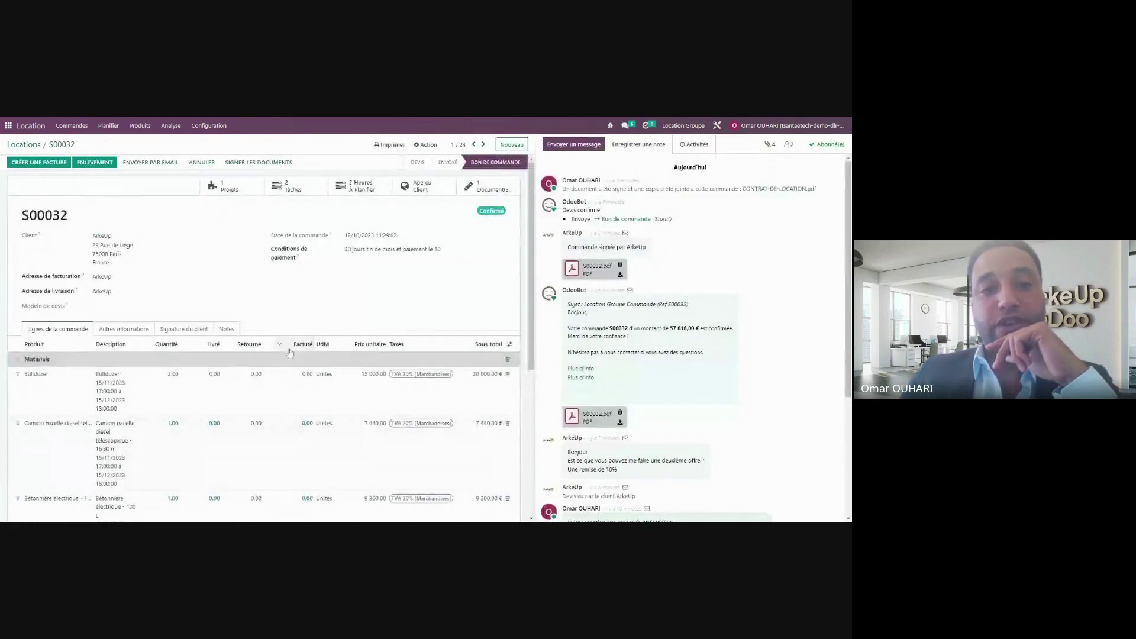
# Schedule the order's Opérateur bulldozer (TS) service on 15 November 2023 in the monthly resource planning.
pyautogui.click(360, 190)
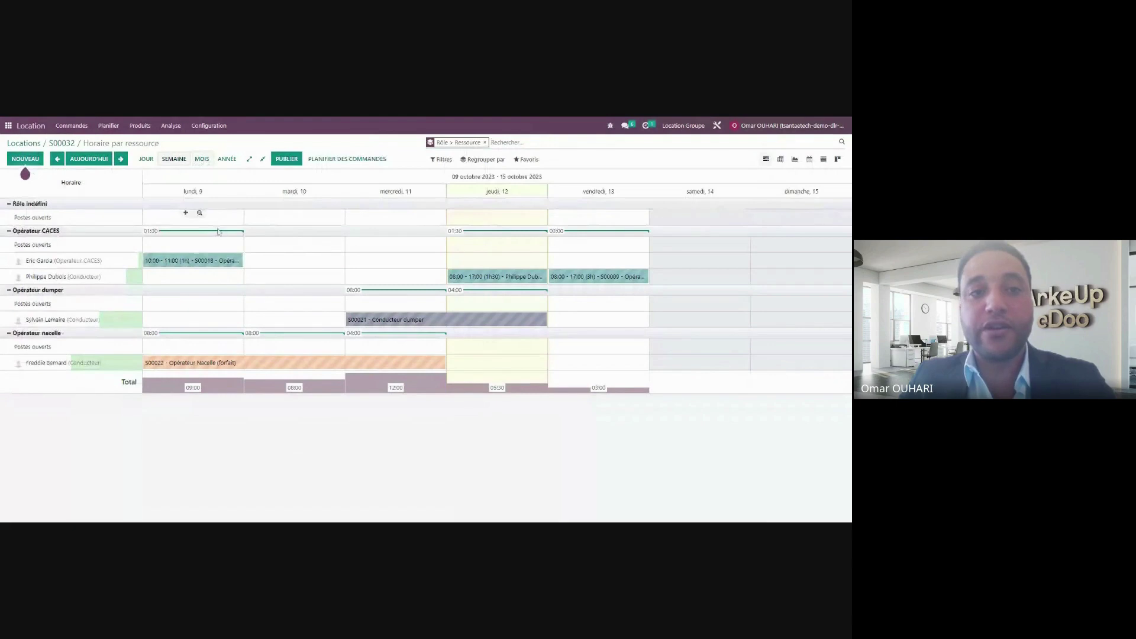
pyautogui.click(201, 166)
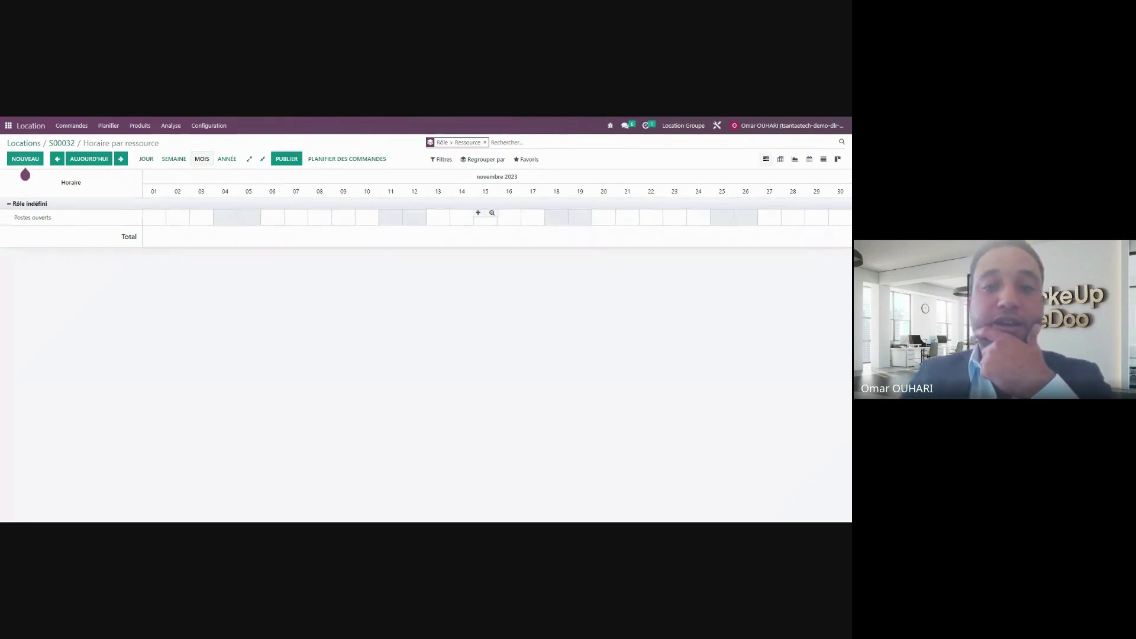
pyautogui.click(478, 213)
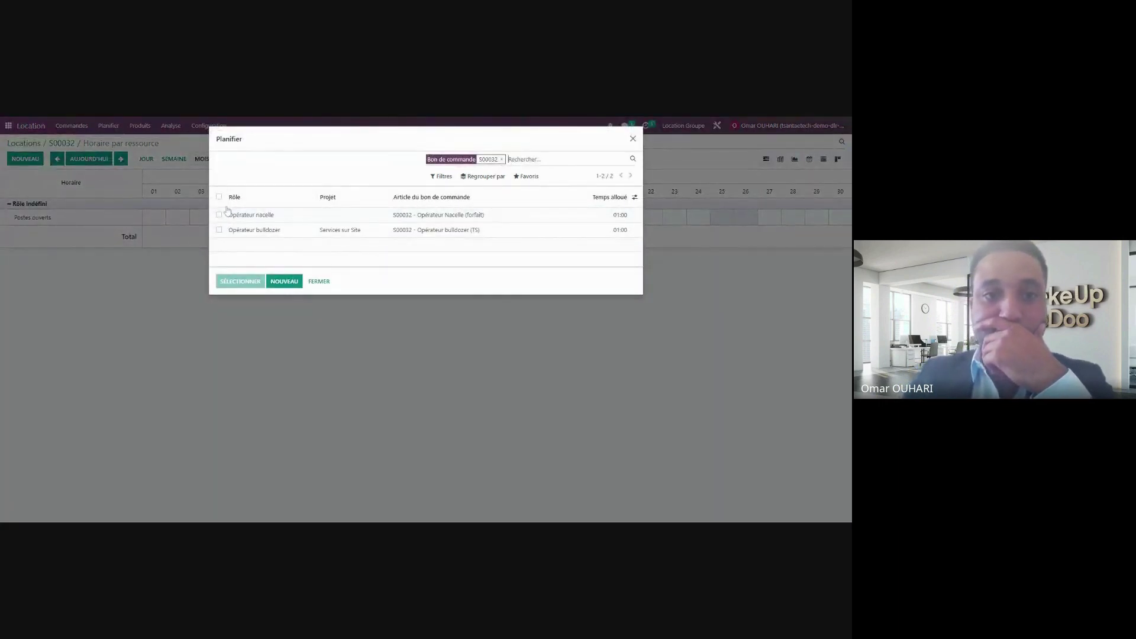
pyautogui.click(220, 230)
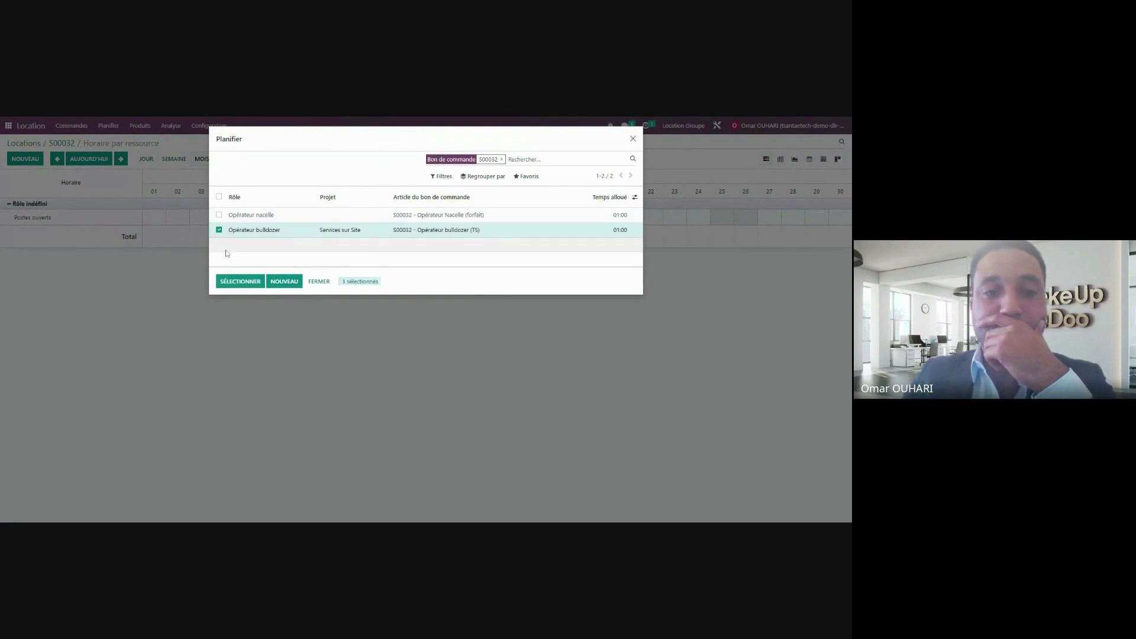
pyautogui.click(240, 281)
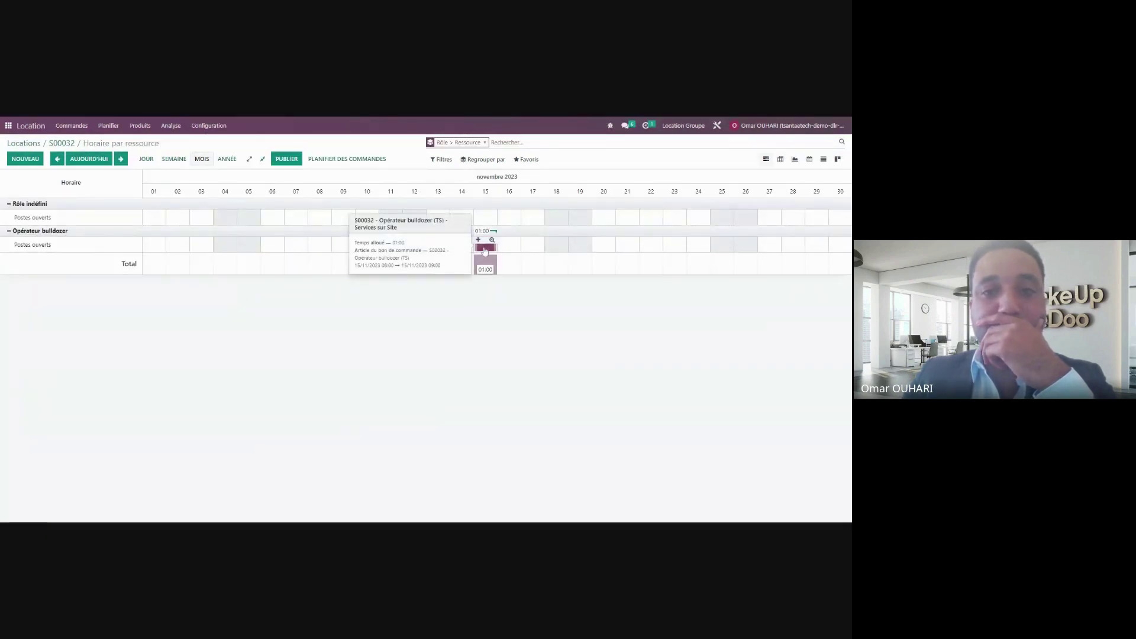
# Assign a technician as the resource of the Opérateur bulldozer (TS) shift on 15 November 2023, save it, and check the saved shift.
pyautogui.click(485, 249)
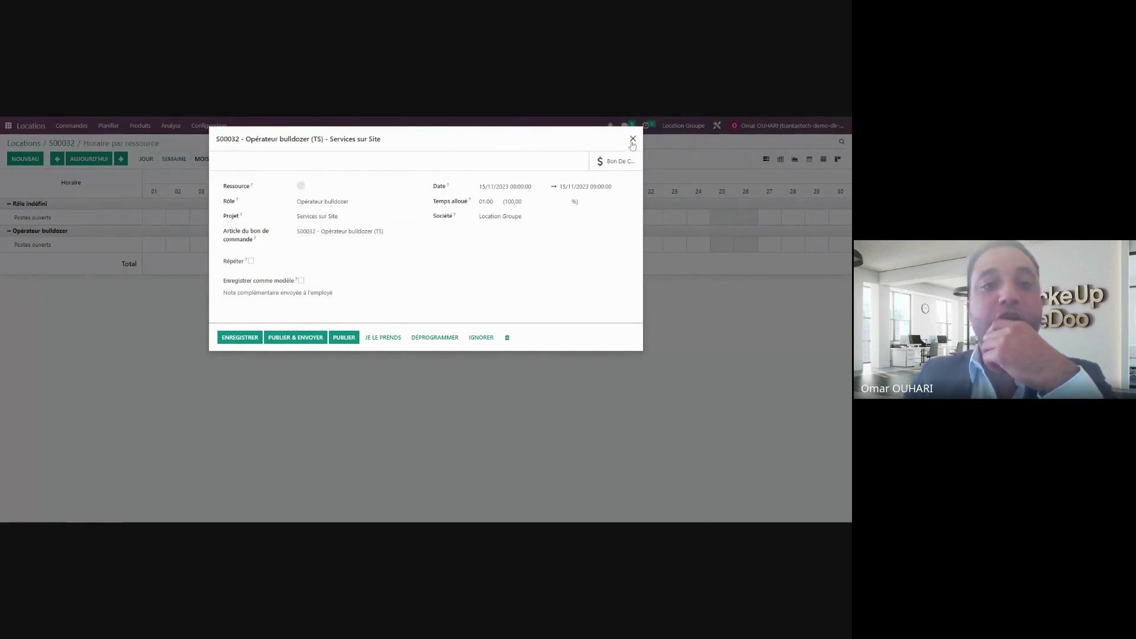
pyautogui.click(363, 186)
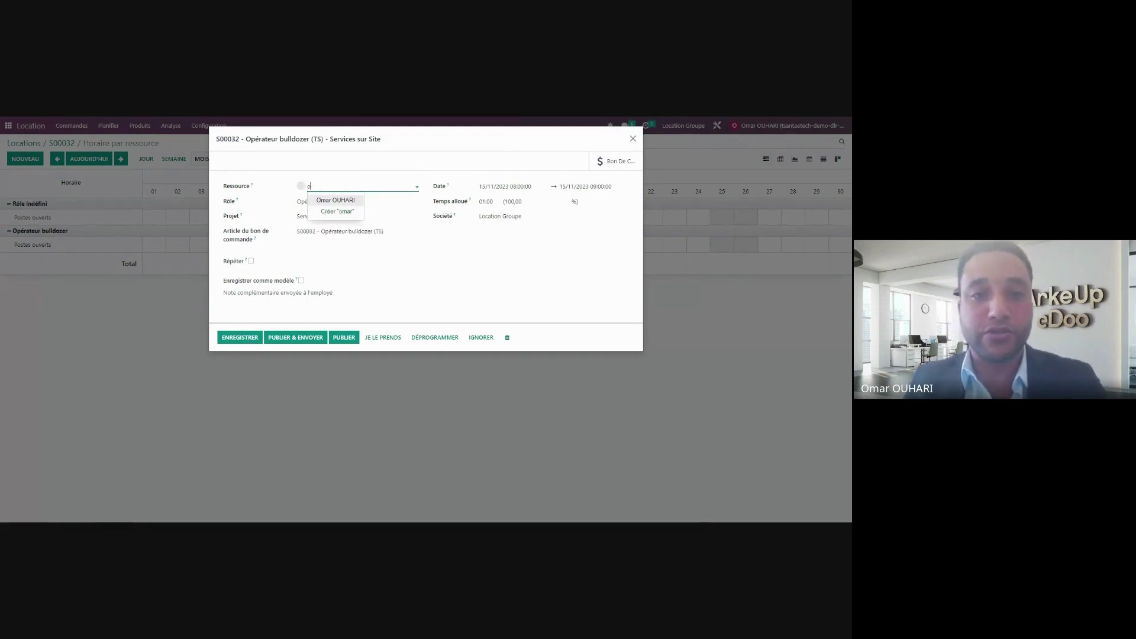
pyautogui.press('BackSpace')
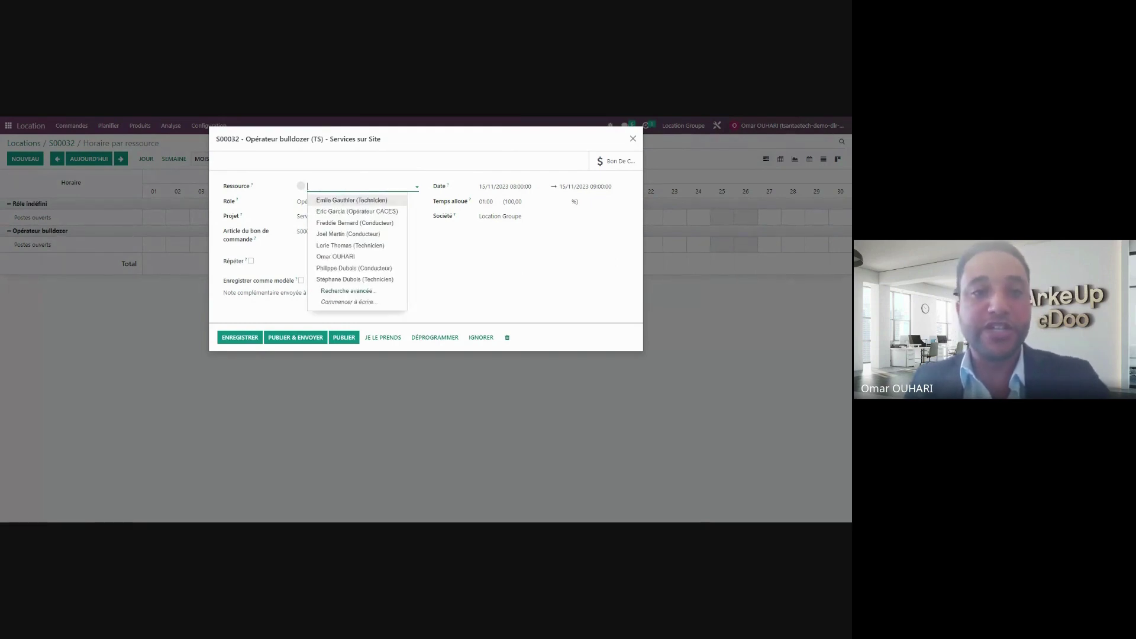
pyautogui.click(345, 246)
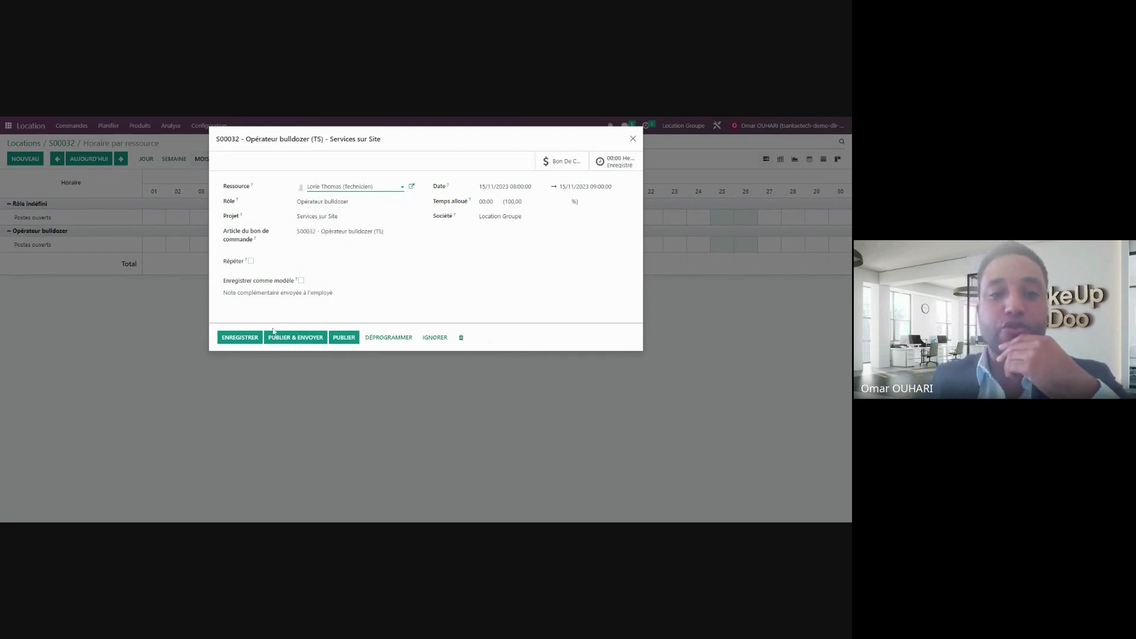
pyautogui.click(239, 342)
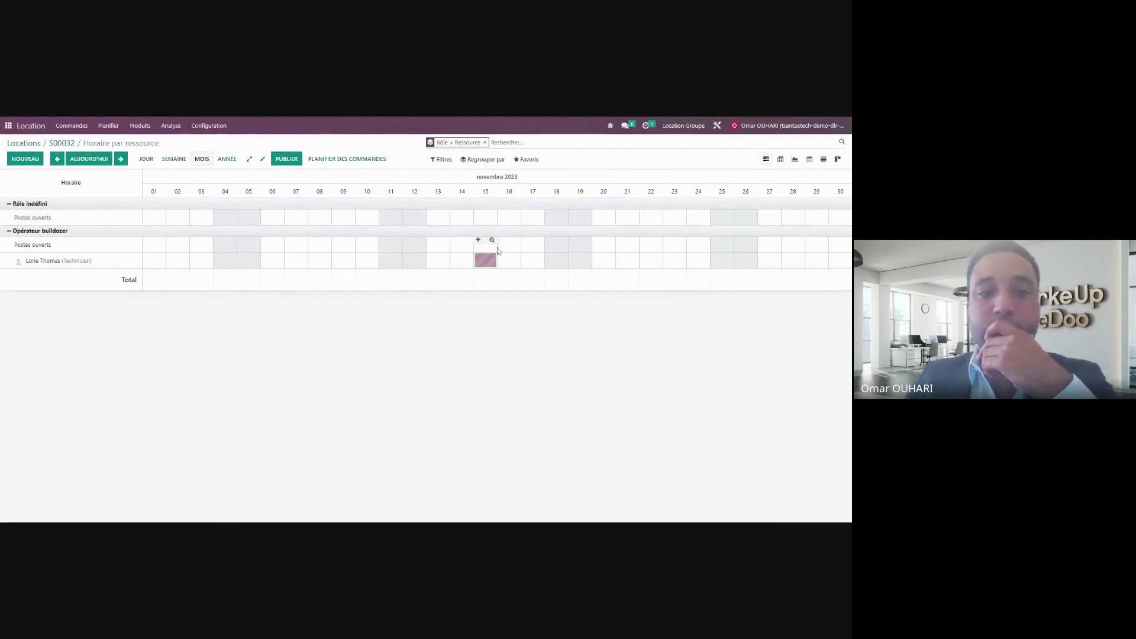
pyautogui.click(484, 264)
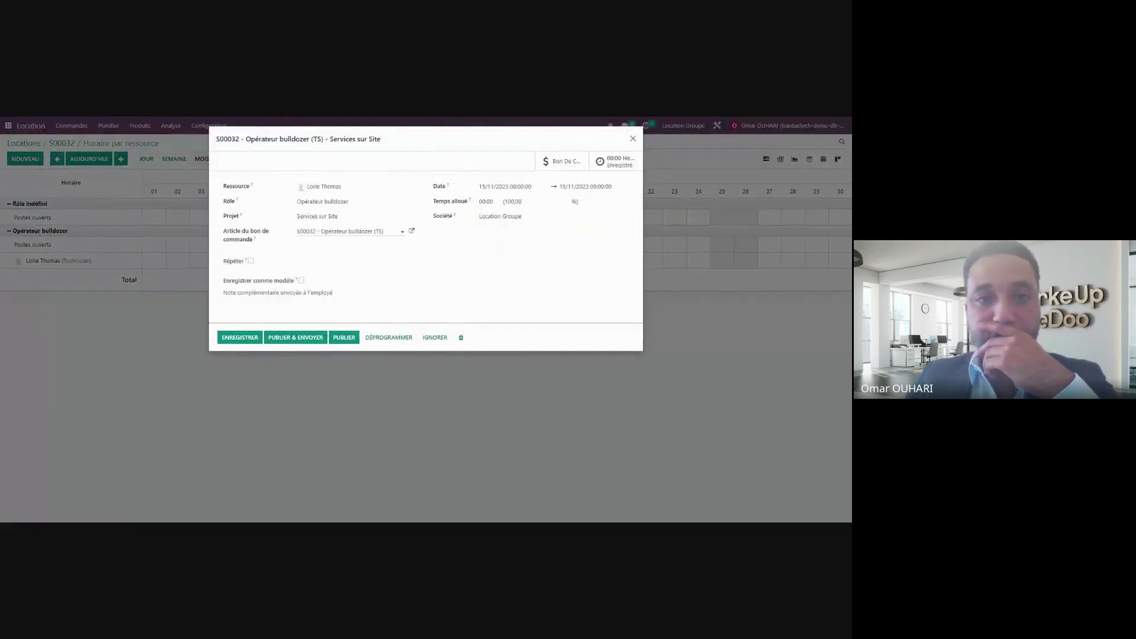
pyautogui.click(633, 139)
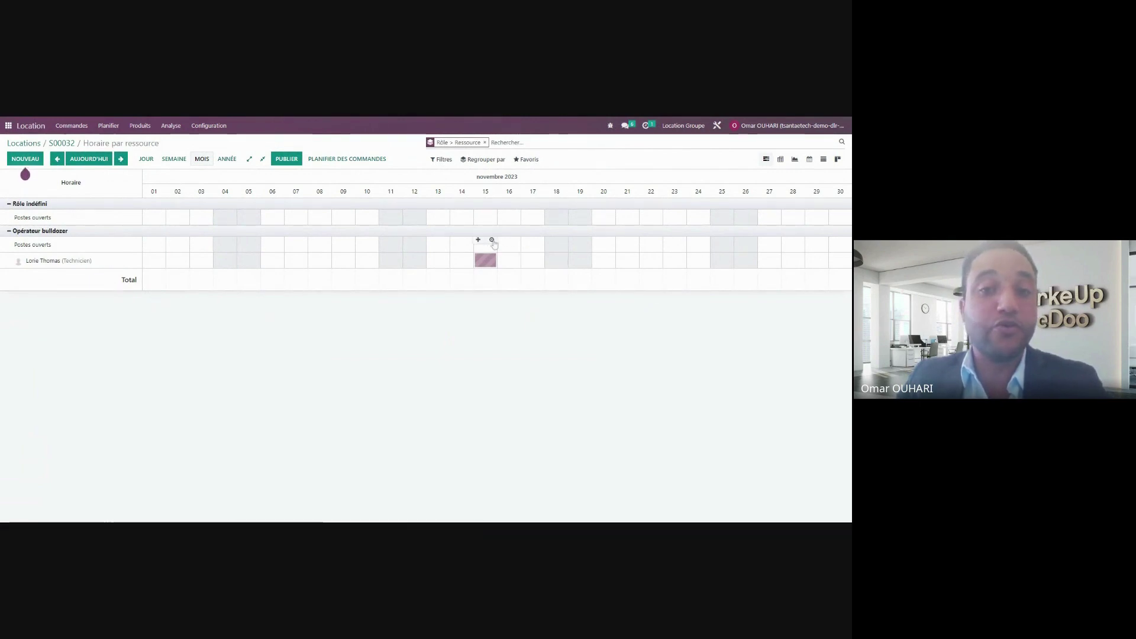
# Schedule the order's Opérateur Nacelle (forfait) service on 15 November 2023 in the resource planning.
pyautogui.click(492, 240)
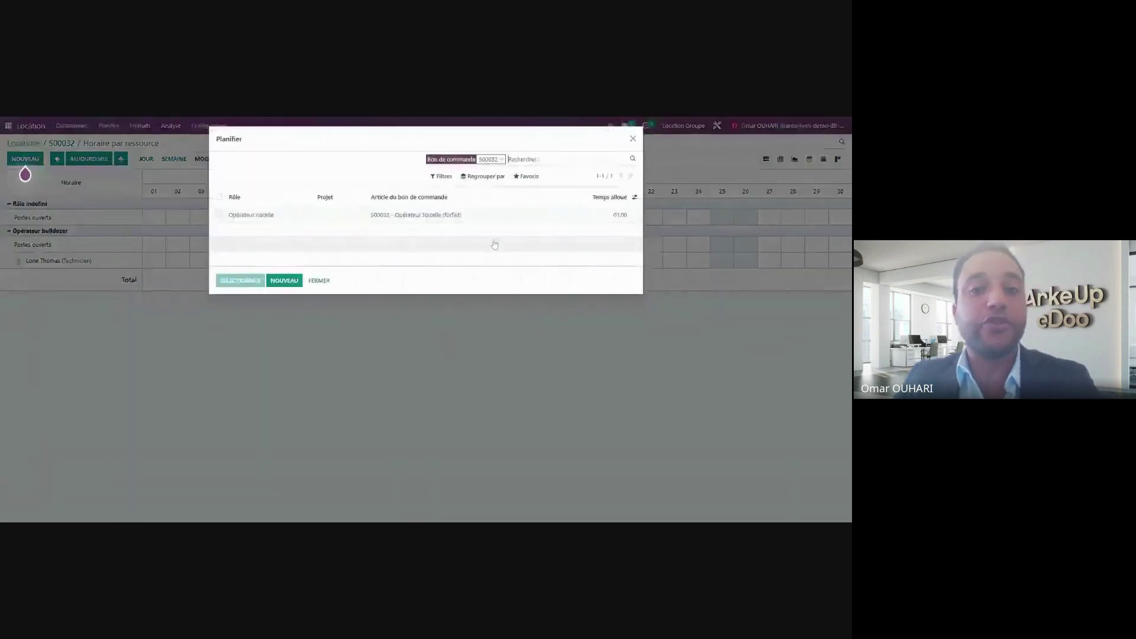
pyautogui.click(218, 198)
pyautogui.click(240, 281)
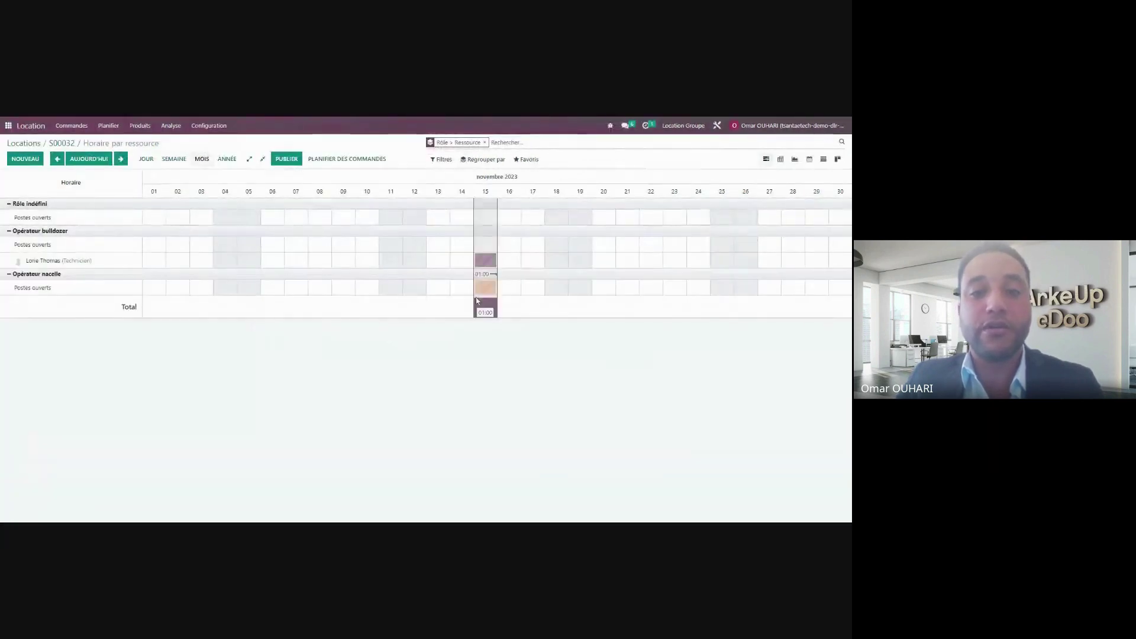
# Assign a driver (Conducteur) as the resource of the Opérateur Nacelle (forfait) shift and save it.
pyautogui.click(486, 285)
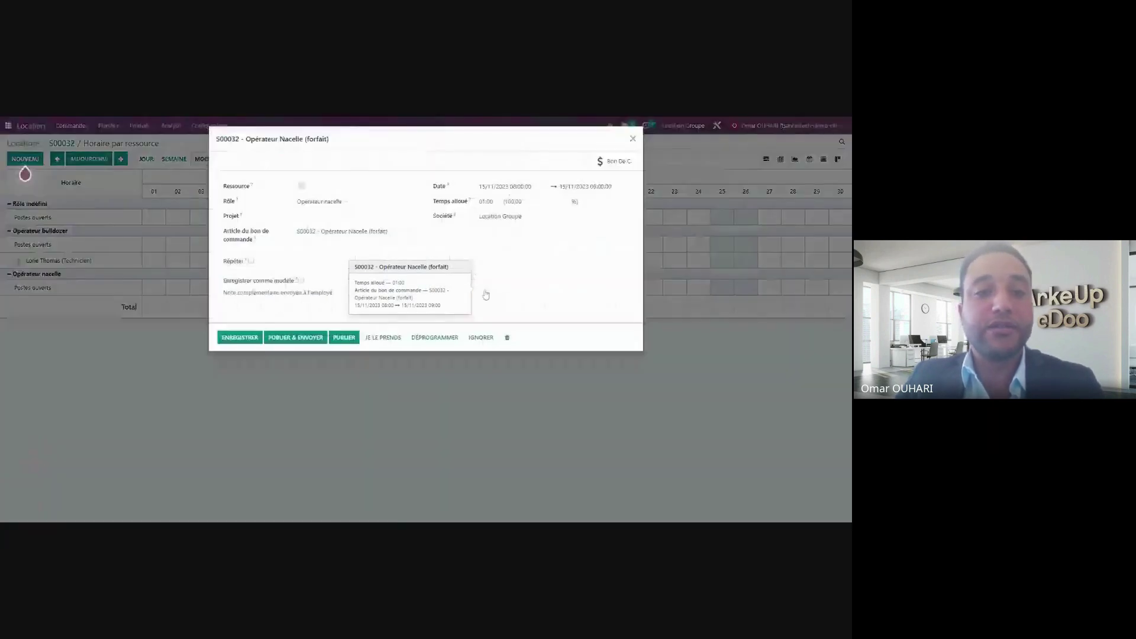
pyautogui.click(355, 186)
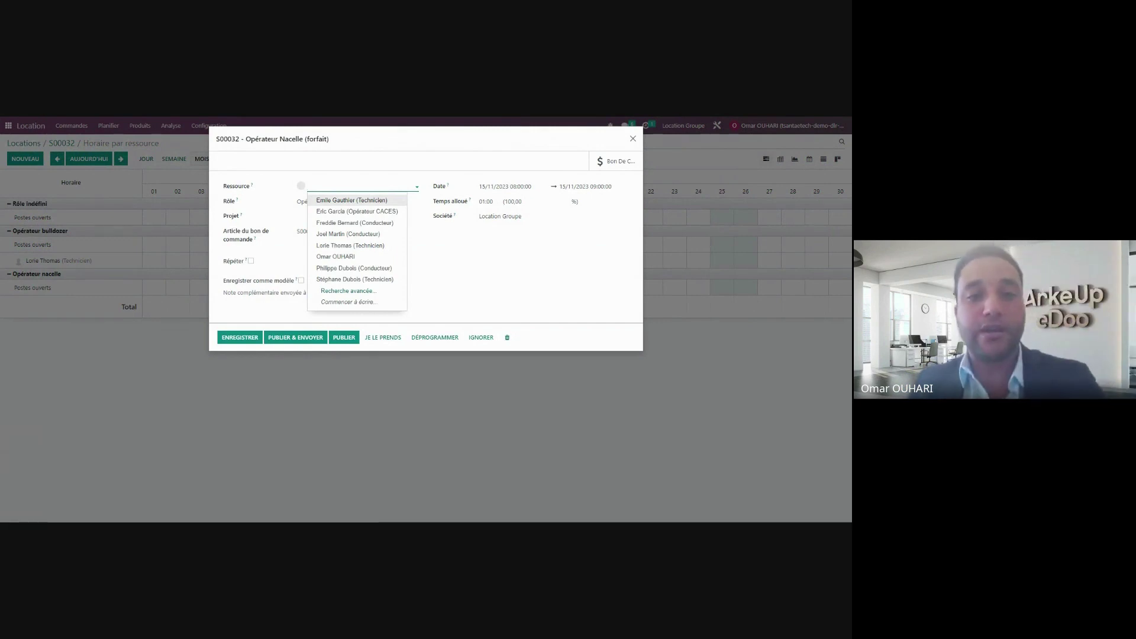
pyautogui.press('Down')
pyautogui.press('Down')
pyautogui.press('Return')
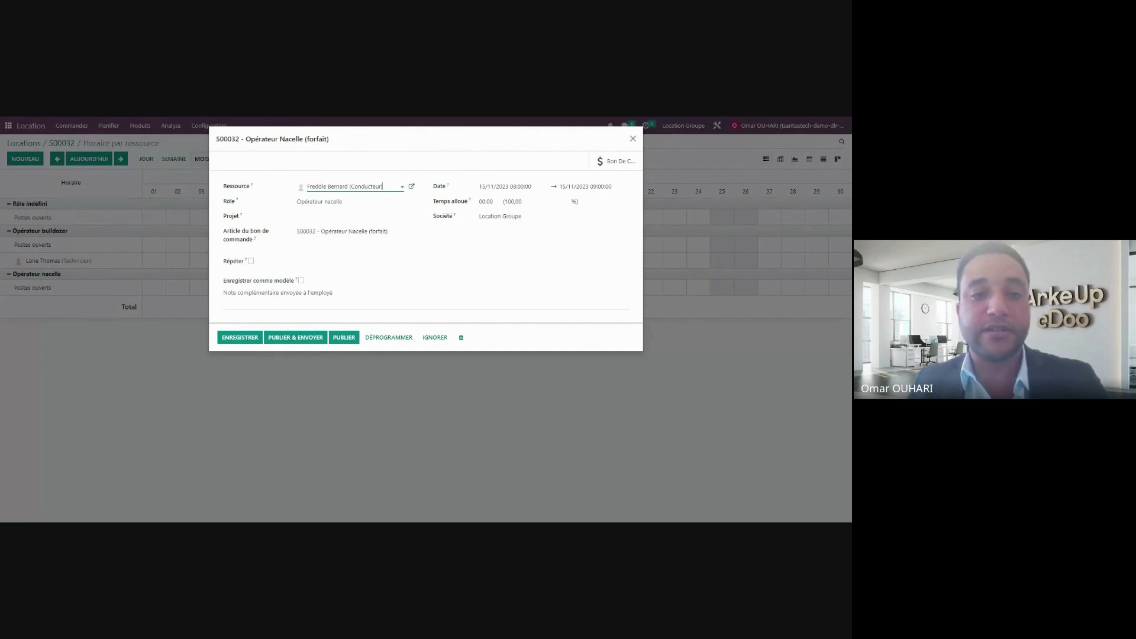
pyautogui.click(237, 338)
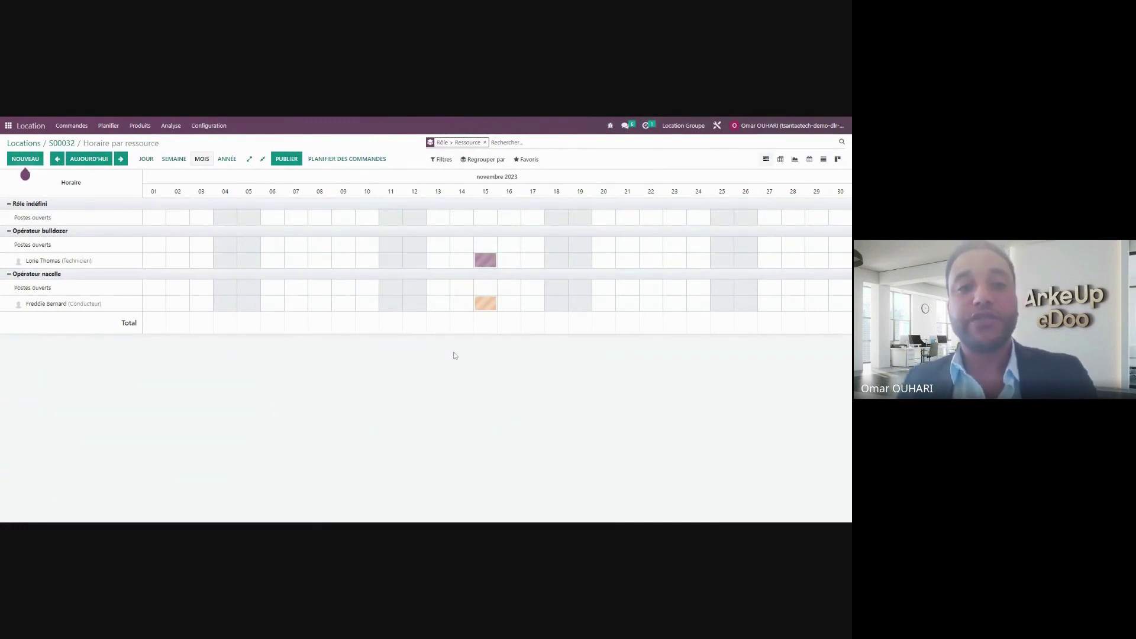
# Return to the rental order and validate the equipment pickup with bulldozer serial numbers 0000016 and 0000018.
pyautogui.click(61, 144)
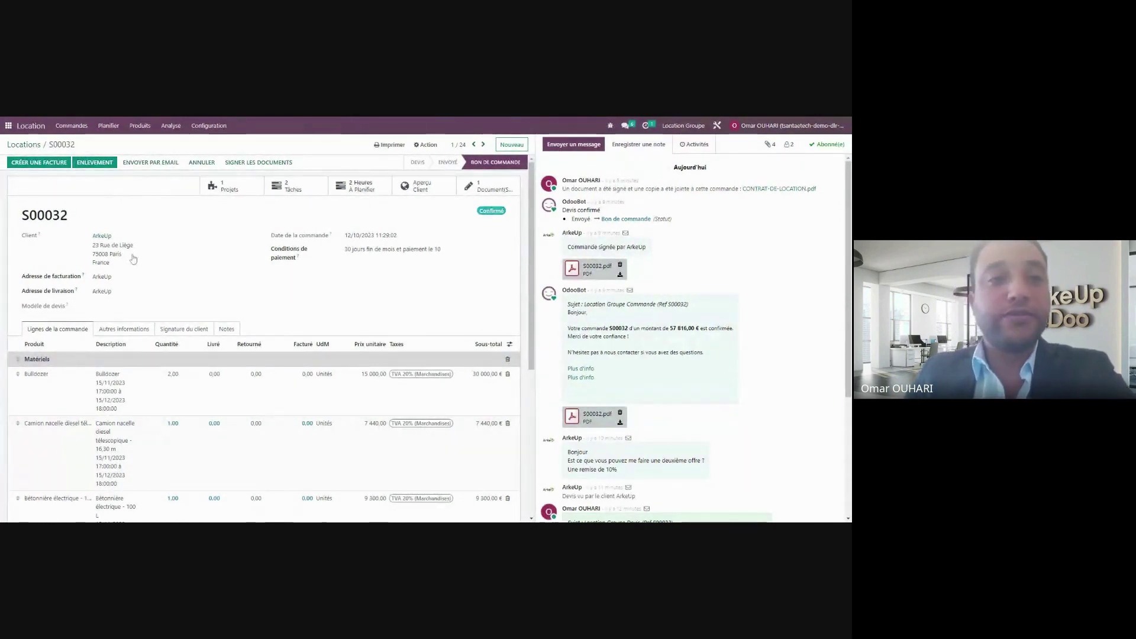
pyautogui.click(94, 162)
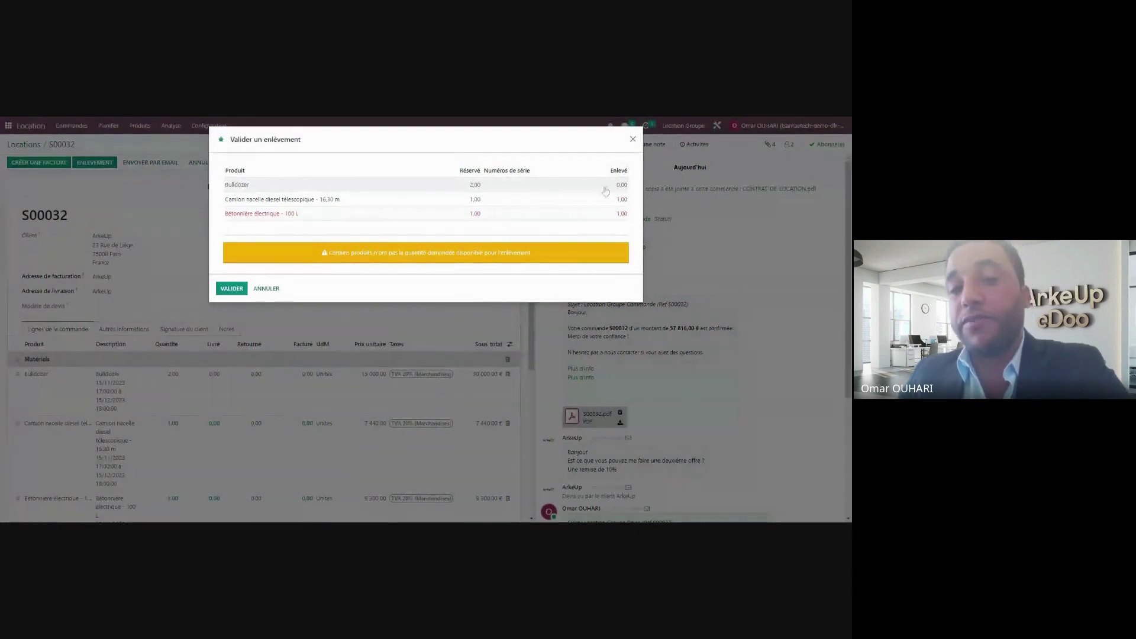
pyautogui.click(537, 185)
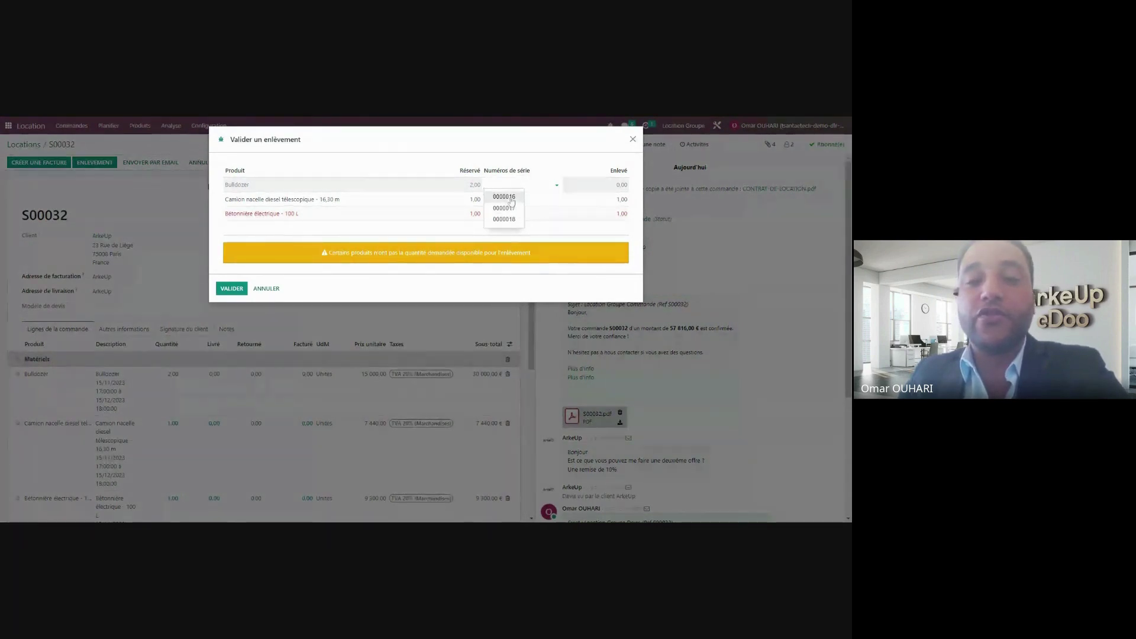
pyautogui.click(510, 198)
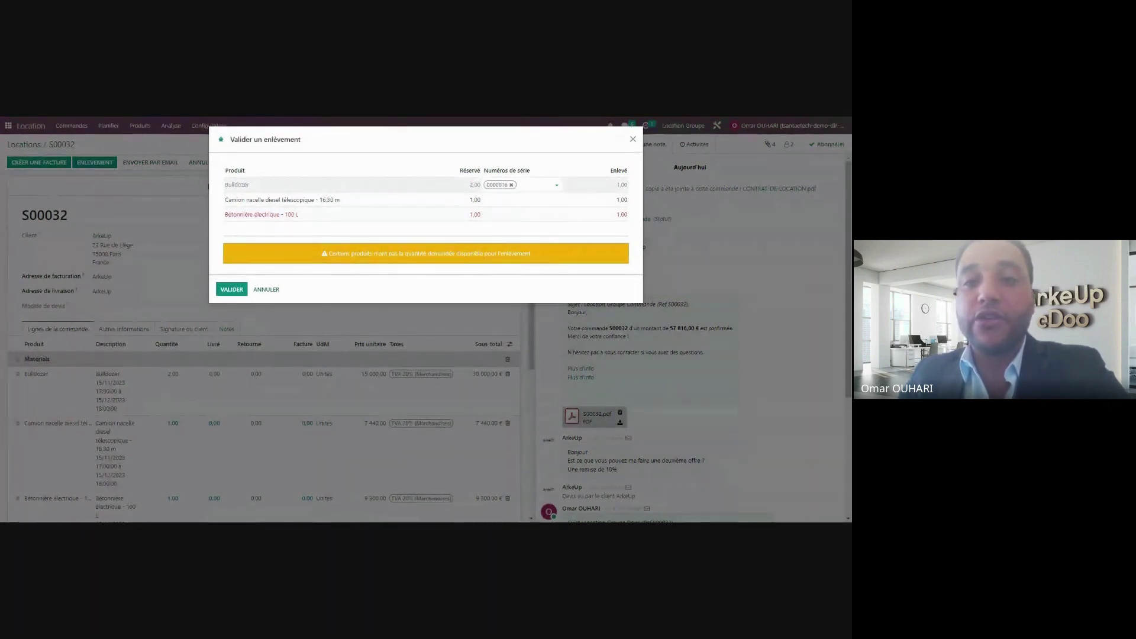
pyautogui.click(532, 185)
pyautogui.click(529, 207)
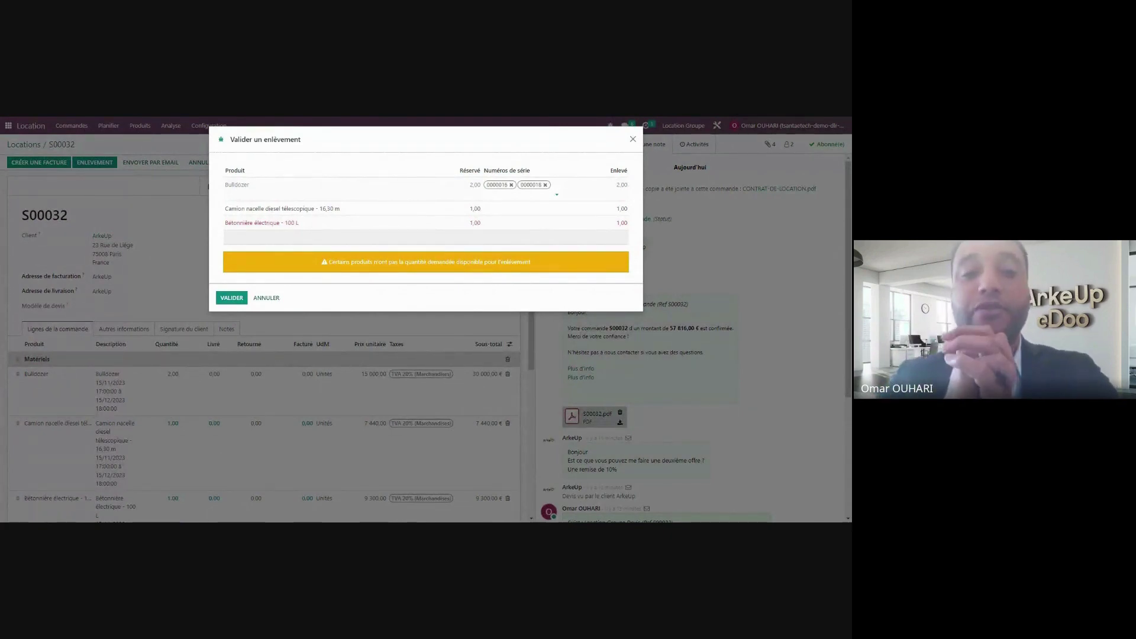
pyautogui.click(231, 298)
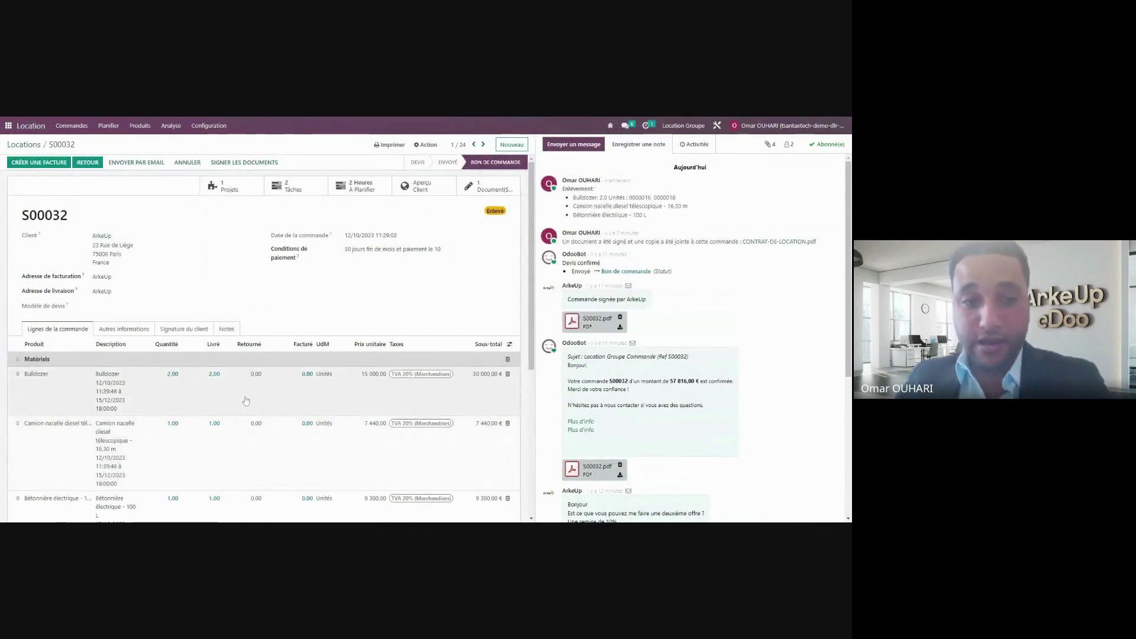
pyautogui.scroll(-3, 249, 408)
pyautogui.scroll(3, 246, 397)
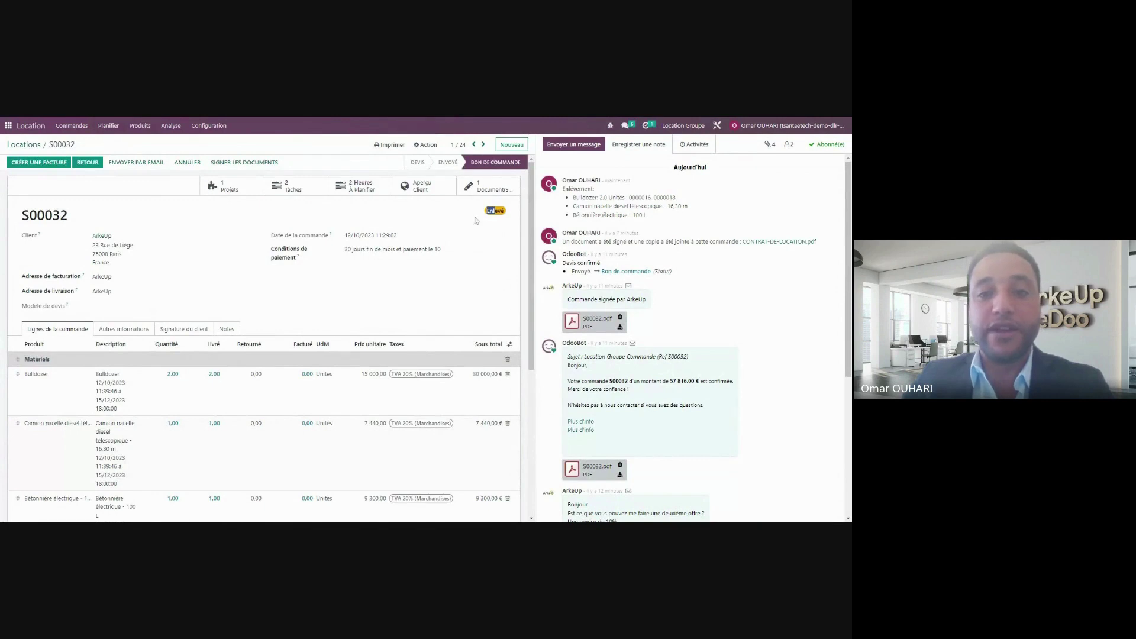
# Open the October 2023 schedule of planned rentals and examine the equipment bookings, their statuses and conflict markers.
pyautogui.click(109, 126)
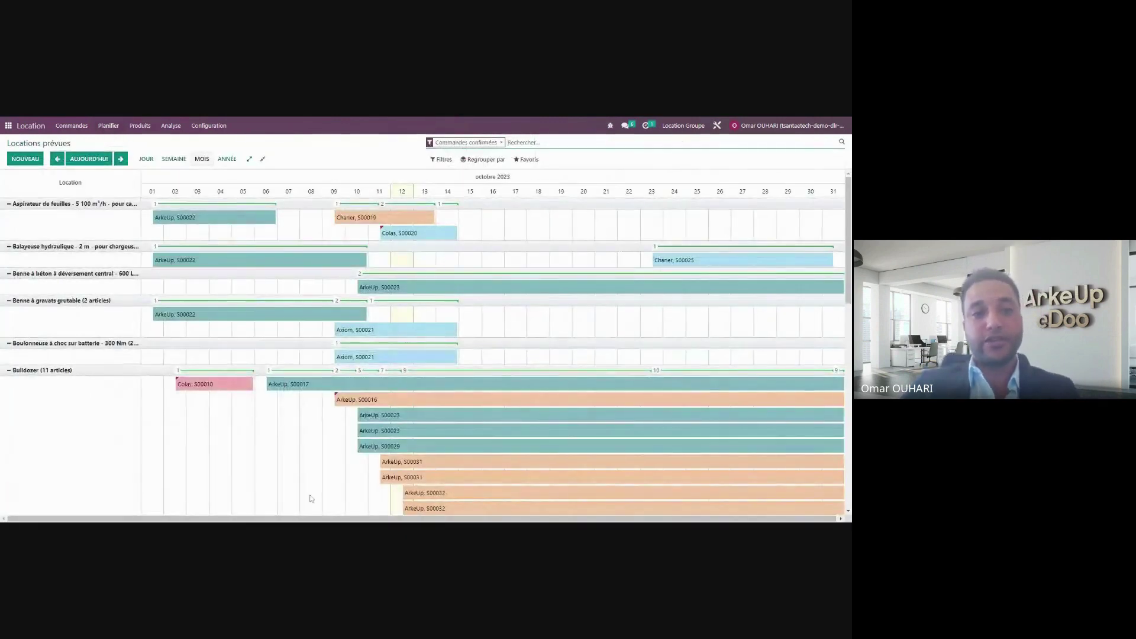
pyautogui.scroll(-5, 314, 502)
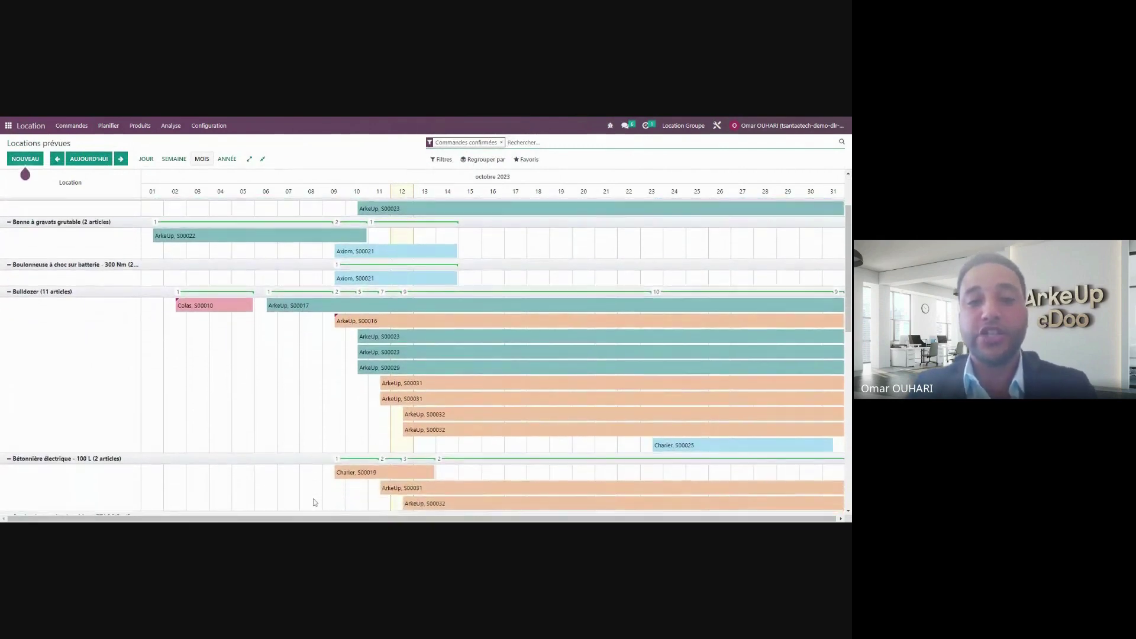
pyautogui.scroll(-5, 426, 355)
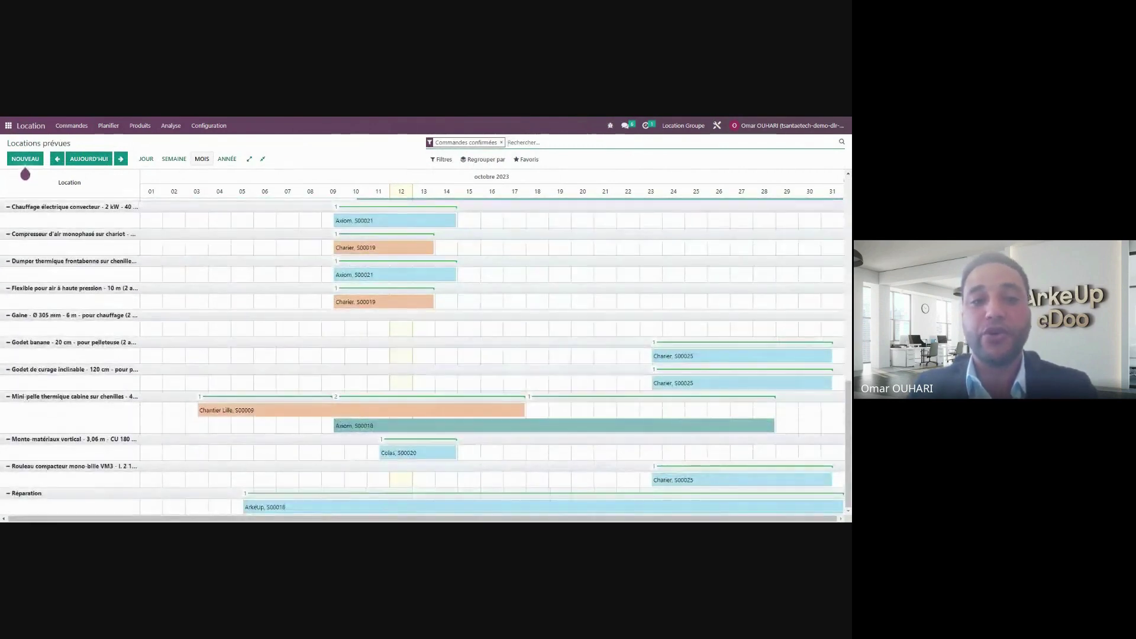
pyautogui.scroll(8, 426, 355)
pyautogui.scroll(2, 102, 318)
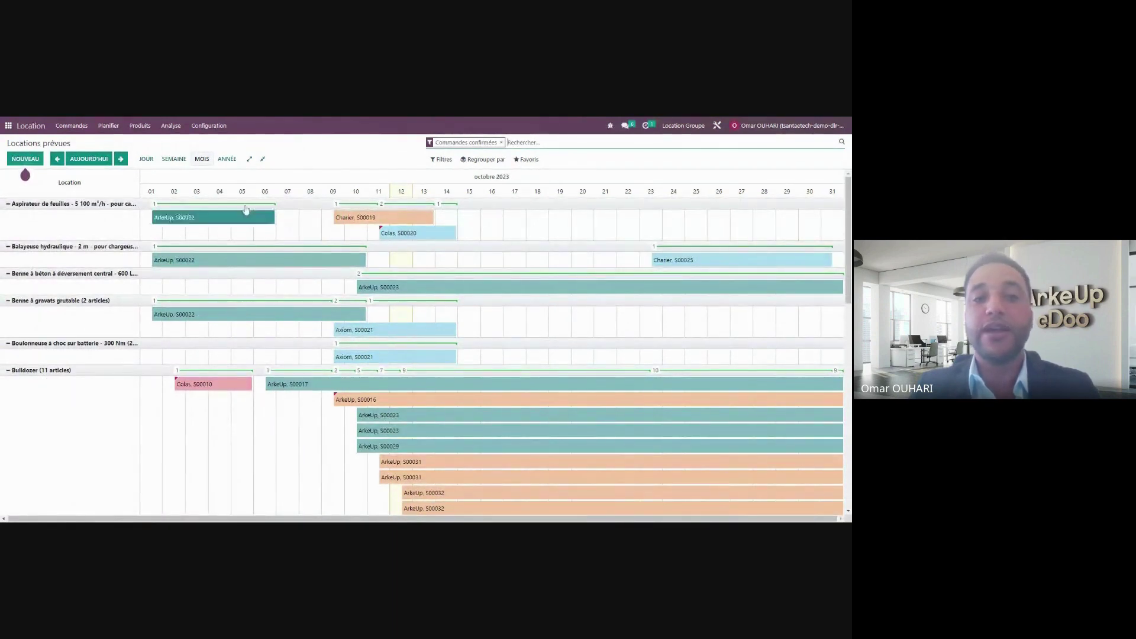
pyautogui.moveTo(398, 235)
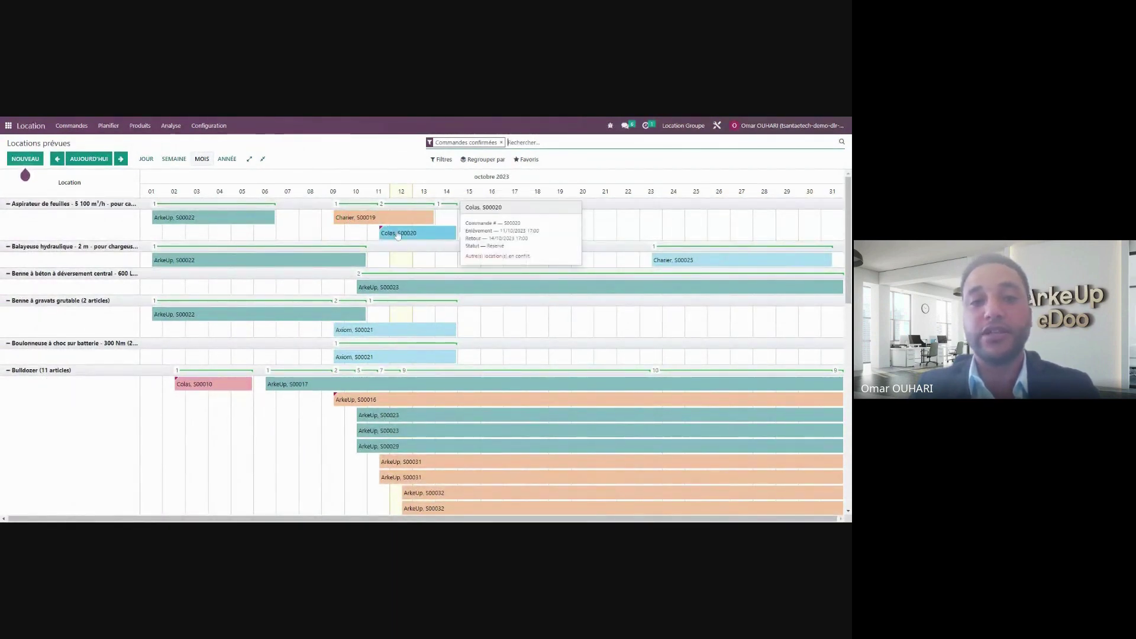
pyautogui.moveTo(227, 221)
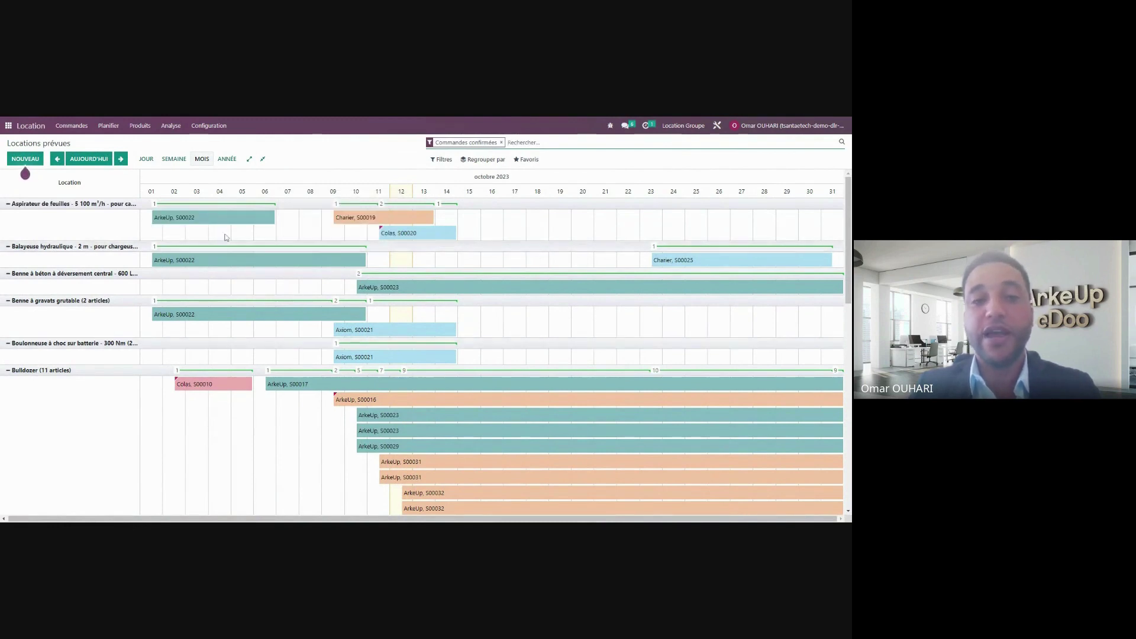
pyautogui.scroll(-2, 340, 362)
pyautogui.moveTo(423, 336)
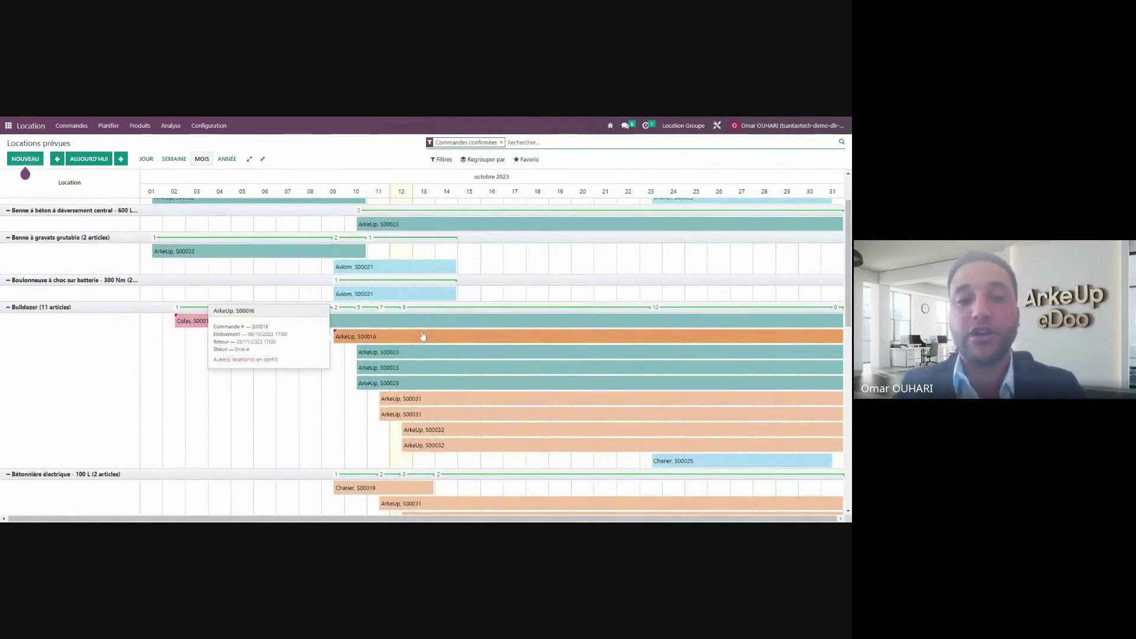
pyautogui.moveTo(329, 253)
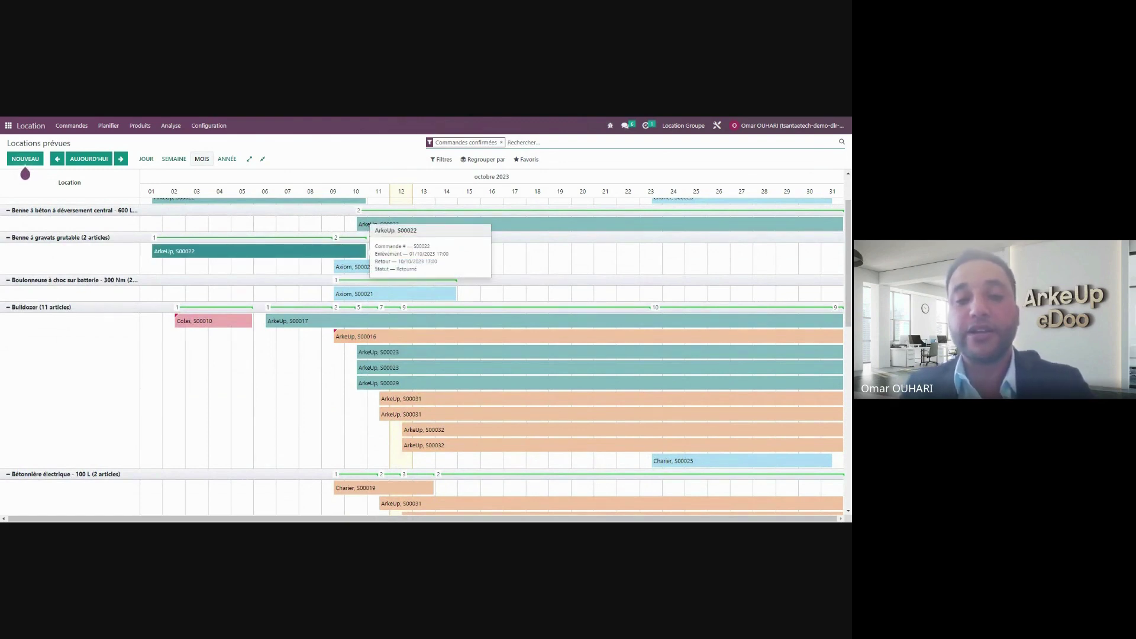
pyautogui.moveTo(432, 294)
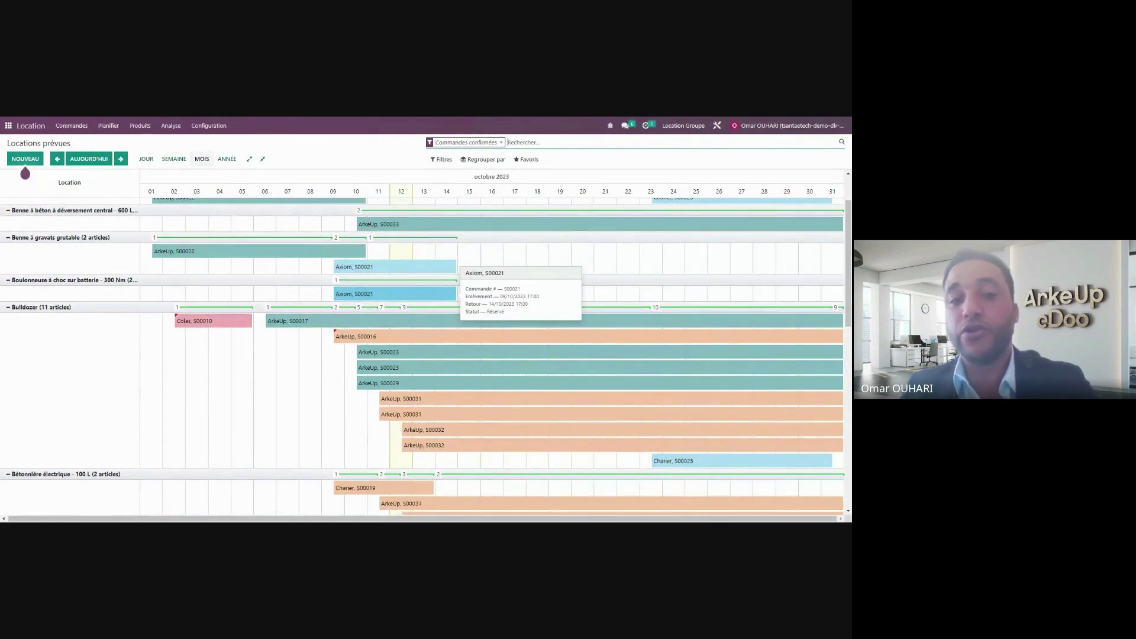
pyautogui.moveTo(461, 338)
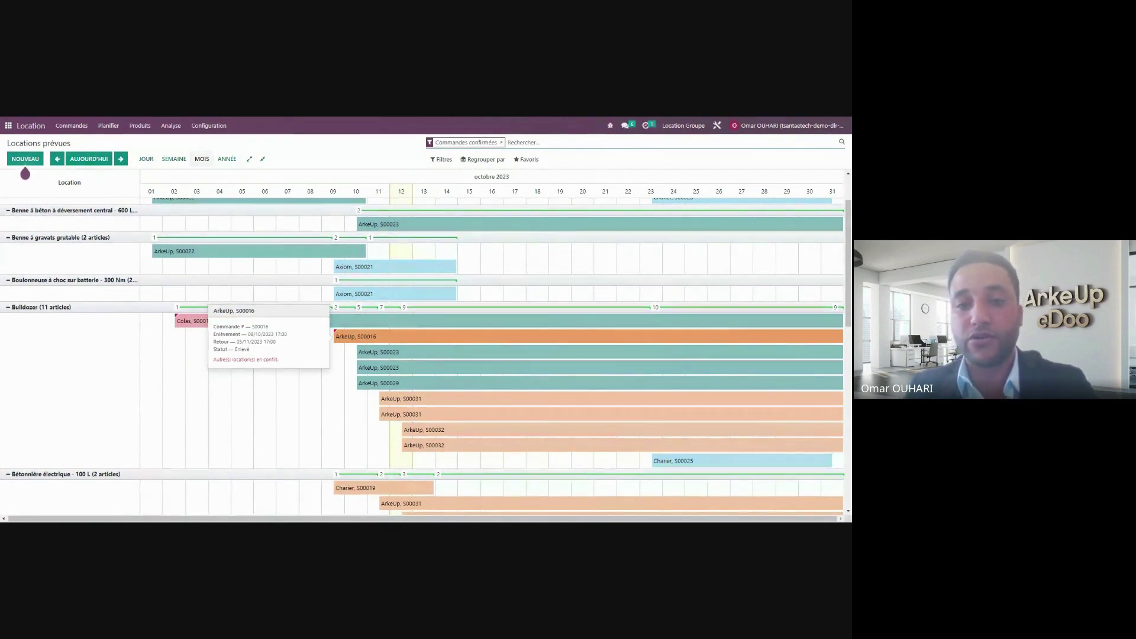
# Open the details of ArkeUp's bulldozer rental picked up on 12 October, check its serial number field, and close them.
pyautogui.moveTo(465, 431)
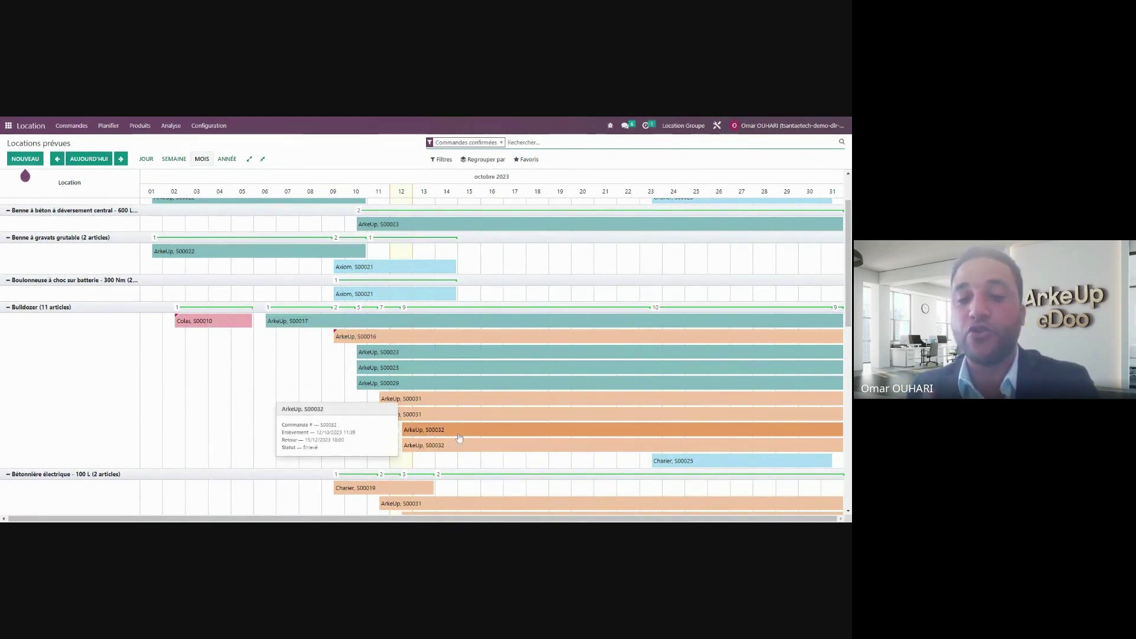
pyautogui.click(459, 437)
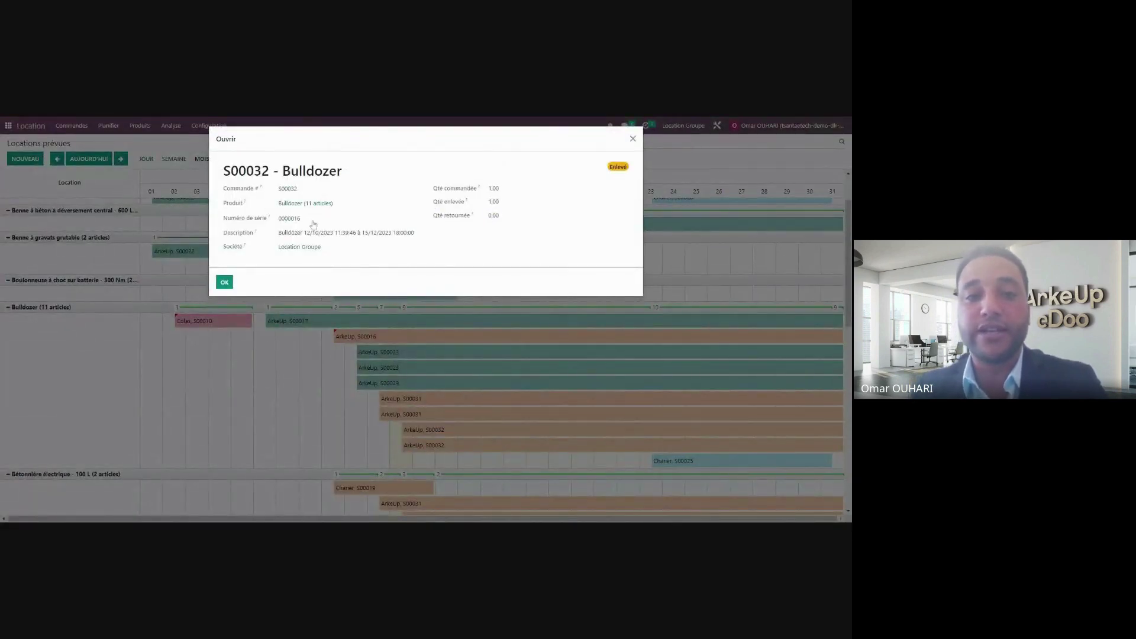
pyautogui.tripleClick(239, 217)
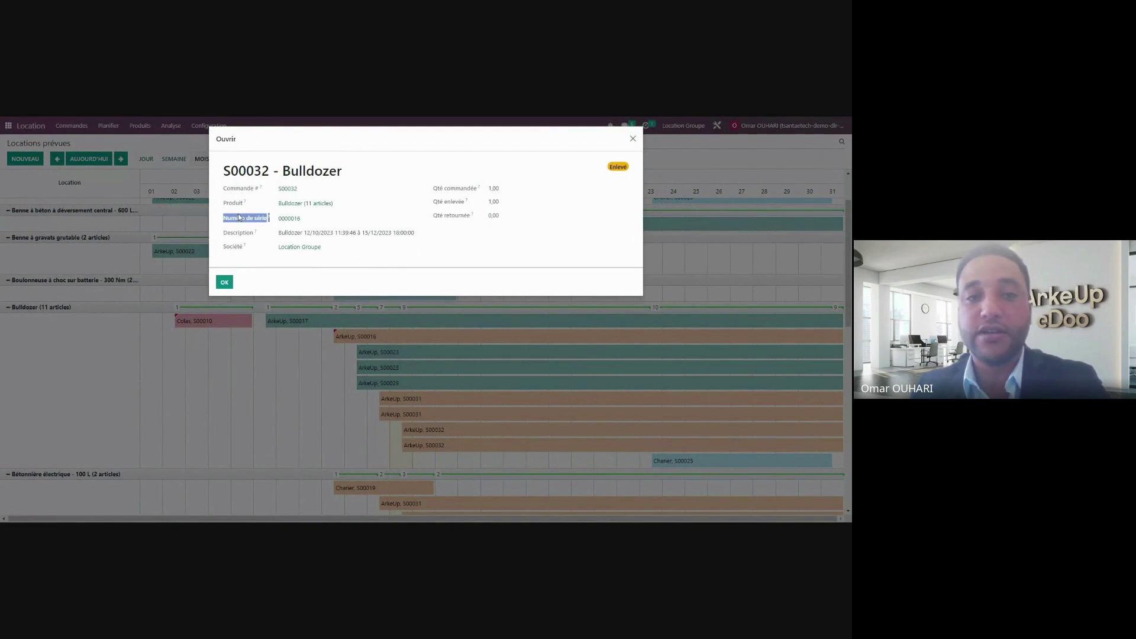
pyautogui.click(632, 139)
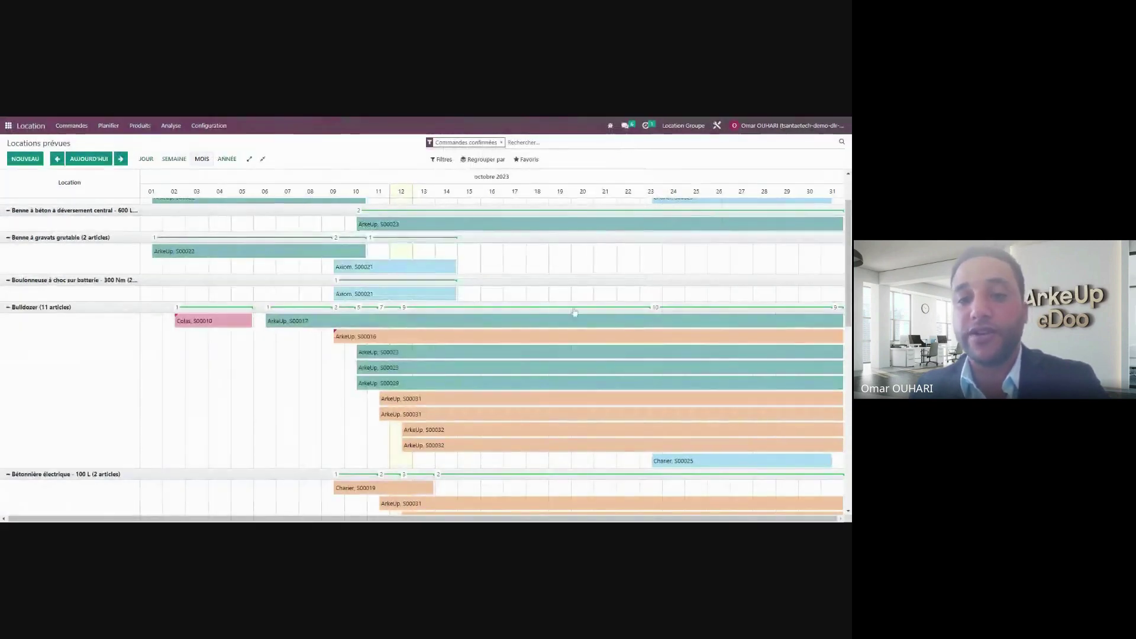
# View the details of ArkeUp's rentals starting 12 October for the Bulldozer, Bétonnière électrique - 100 L and Camion nacelle diesel télescopique - 16,30 m.
pyautogui.click(466, 447)
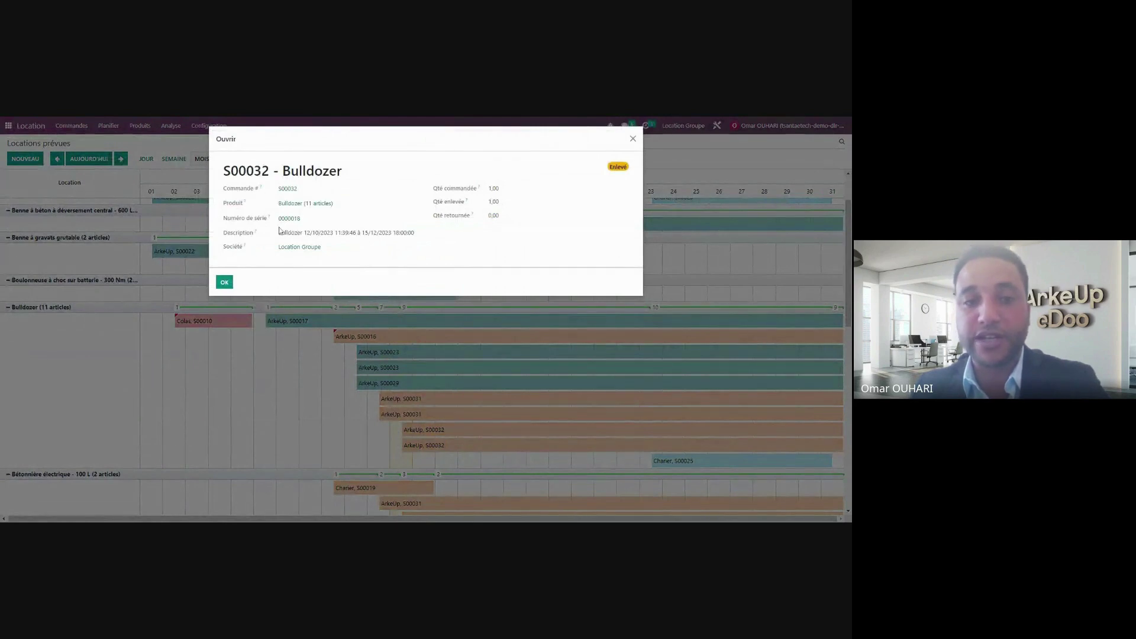
pyautogui.click(633, 139)
pyautogui.scroll(-3, 249, 443)
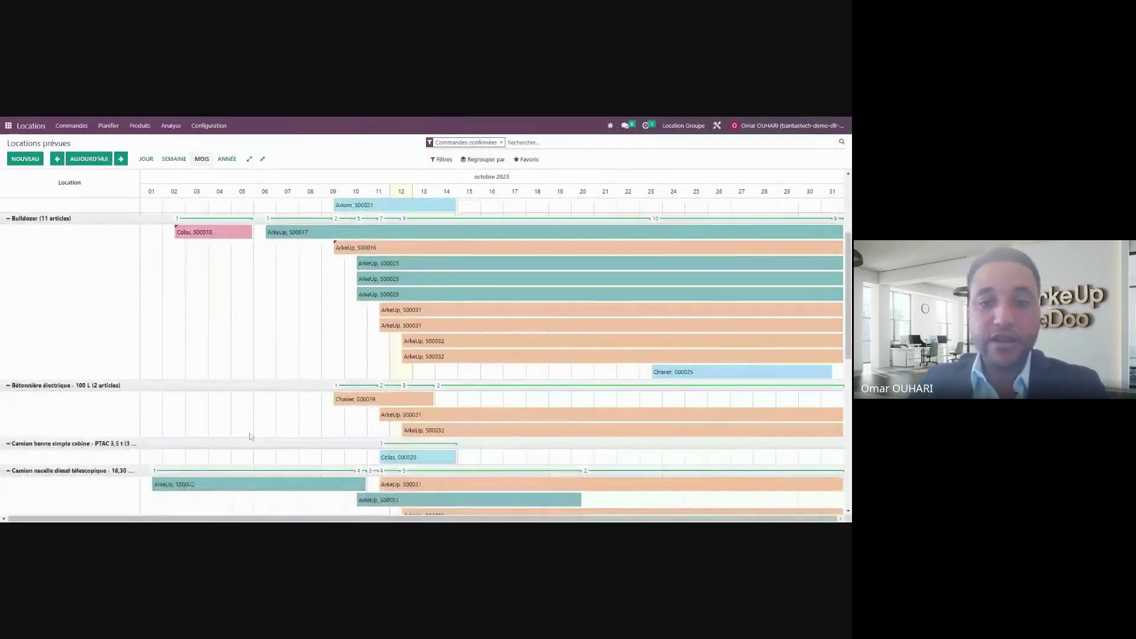
pyautogui.scroll(-3, 249, 437)
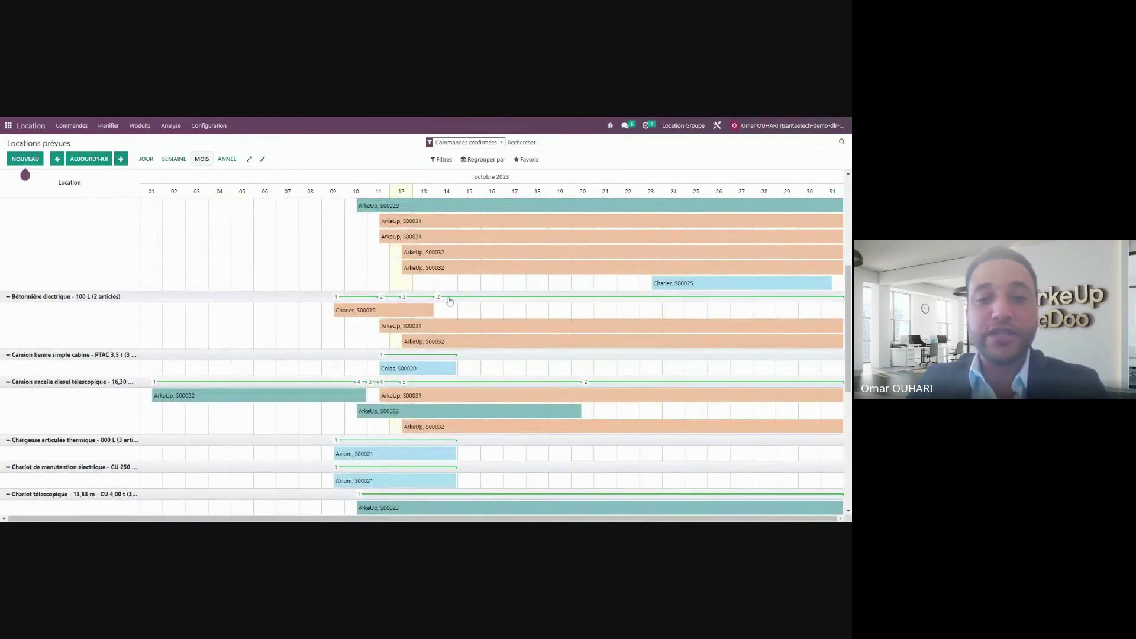
pyautogui.click(424, 346)
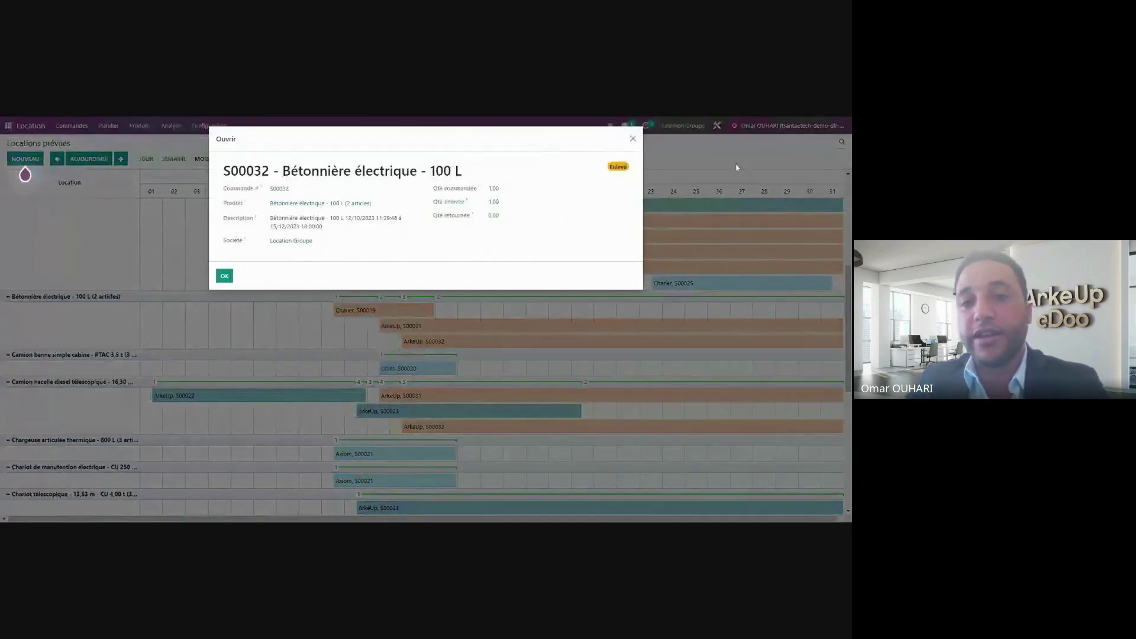
pyautogui.scroll(-10, 503, 340)
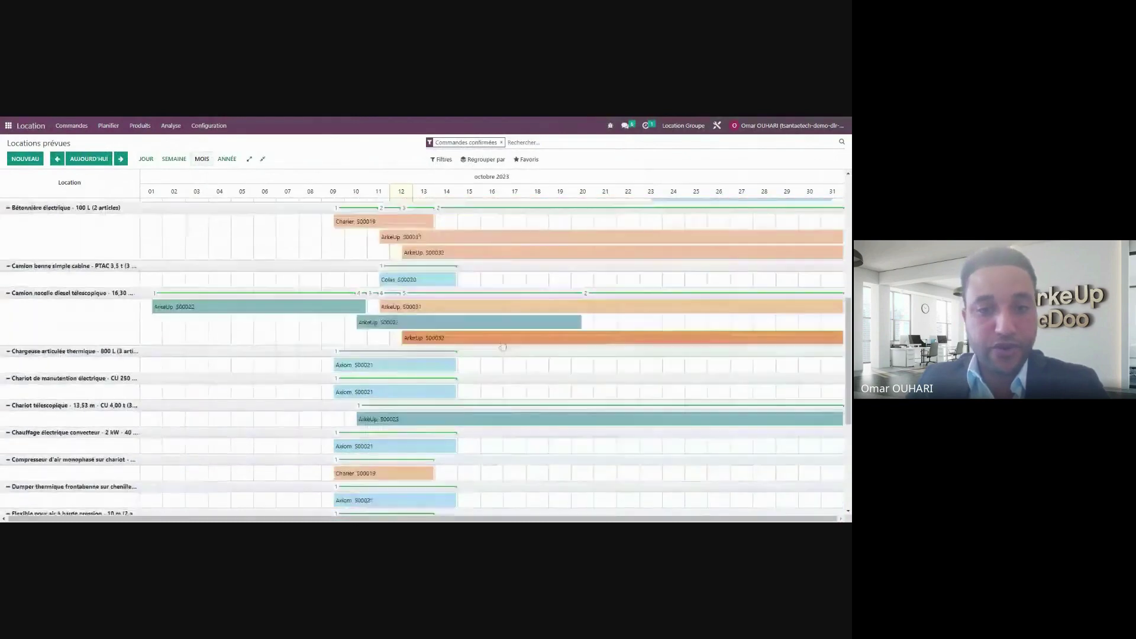
pyautogui.scroll(10, 503, 343)
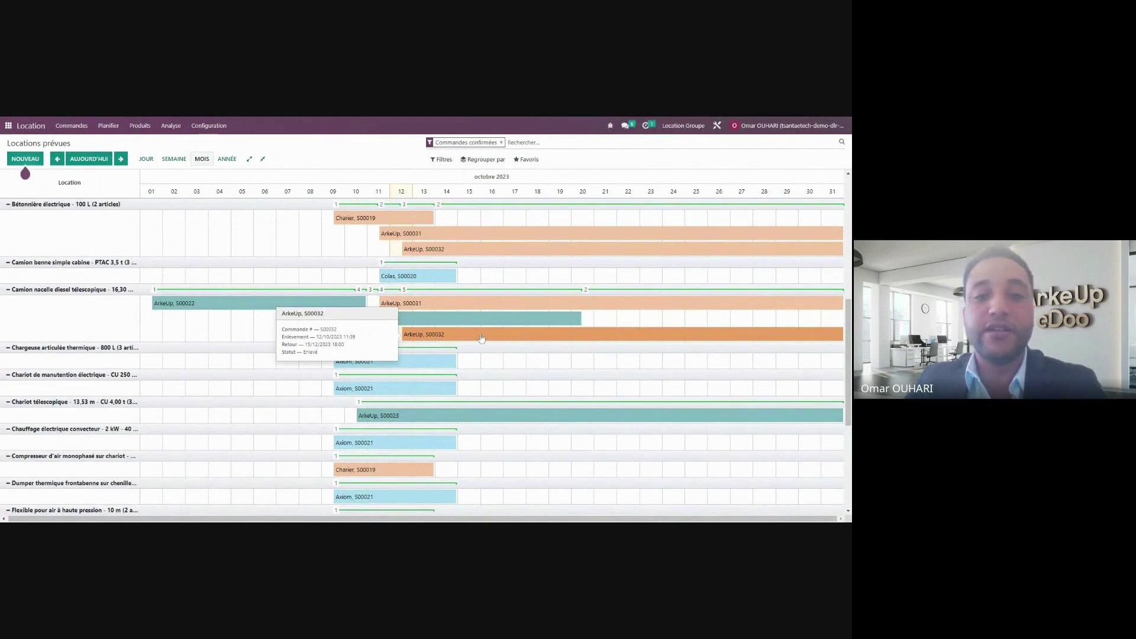
pyautogui.click(482, 338)
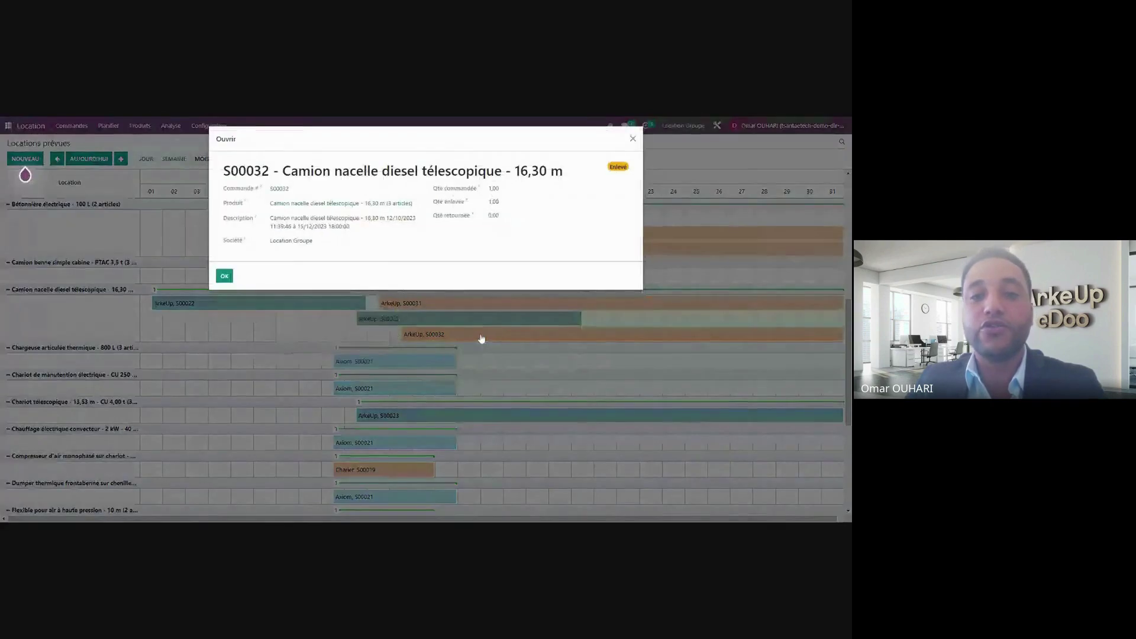
pyautogui.click(633, 139)
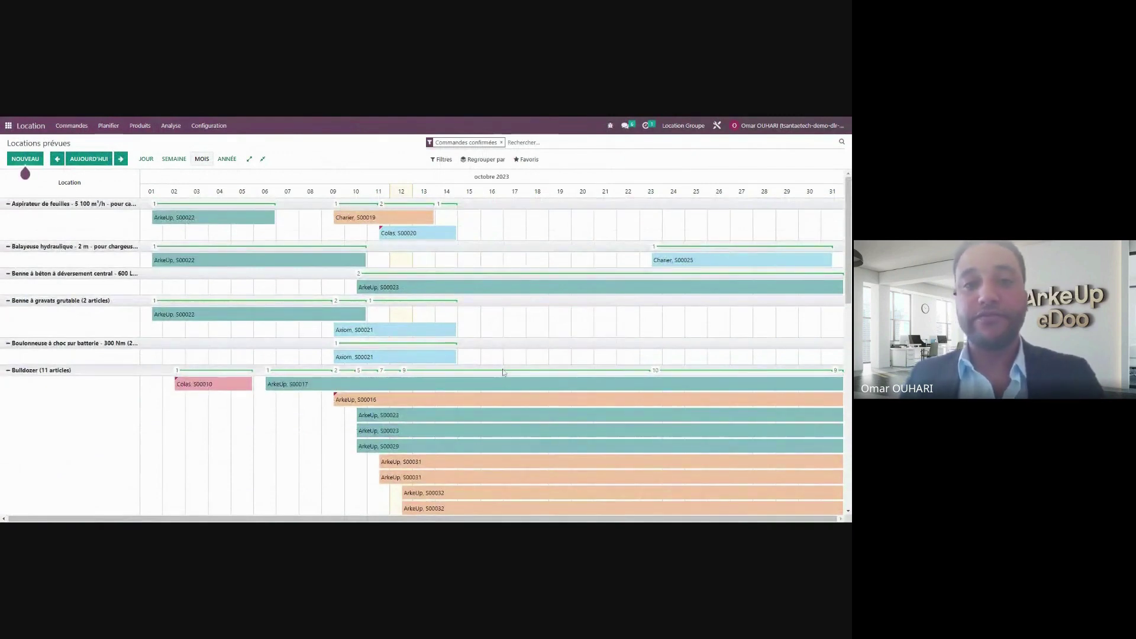
# Review the planned rentals per product in the schedule at month, year and week scale, ending on the October 2023 month view.
pyautogui.scroll(-1, 503, 371)
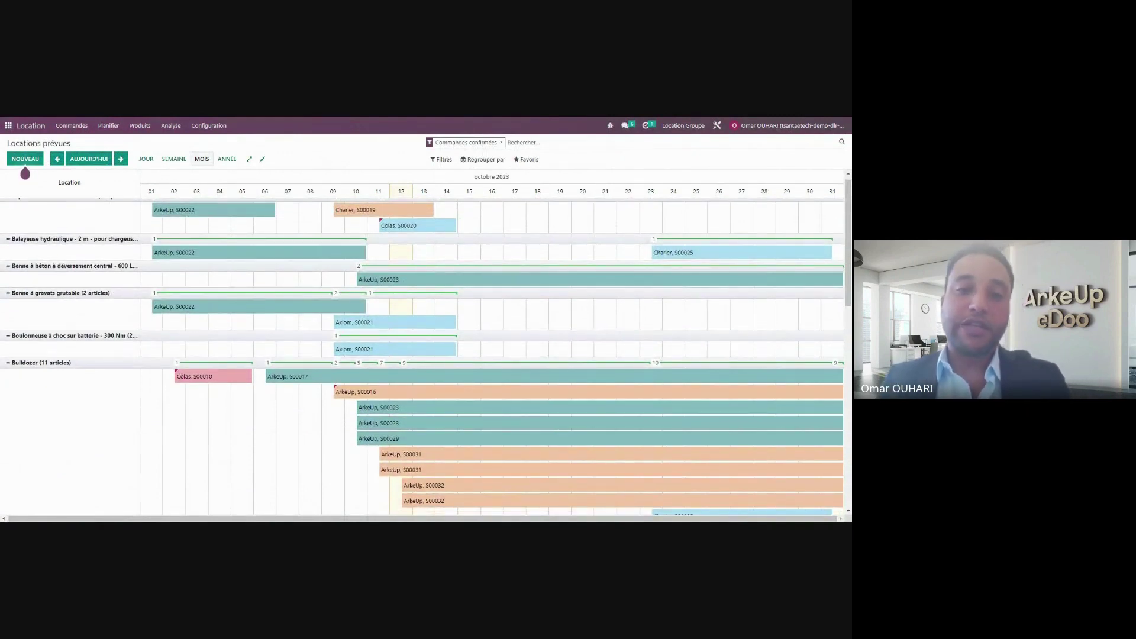
pyautogui.scroll(-3, 547, 339)
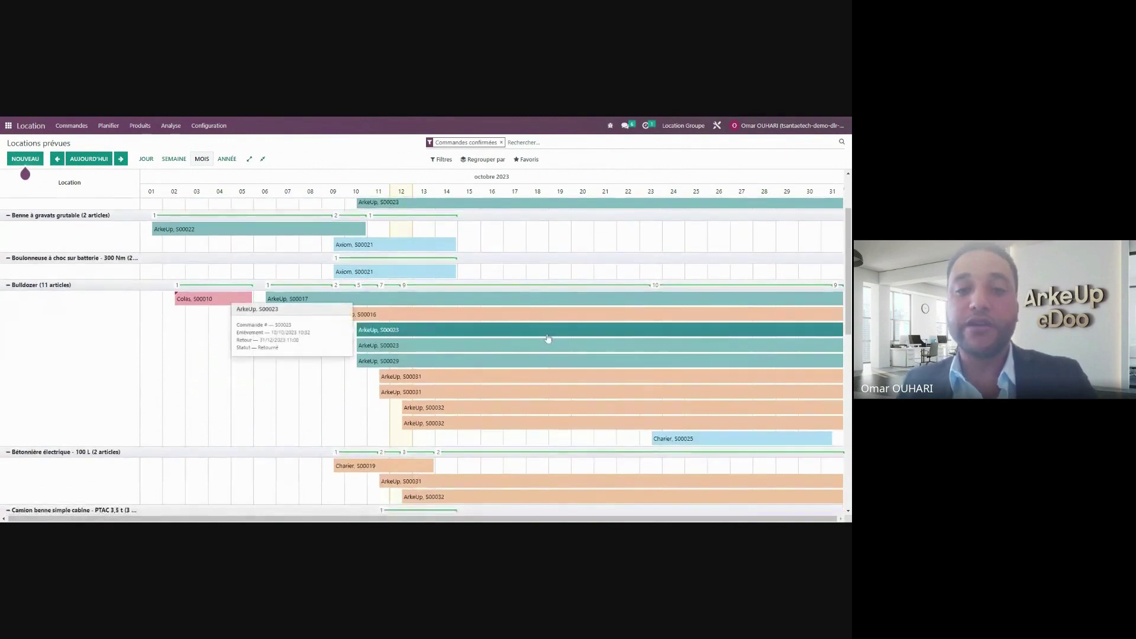
pyautogui.scroll(-1, 548, 325)
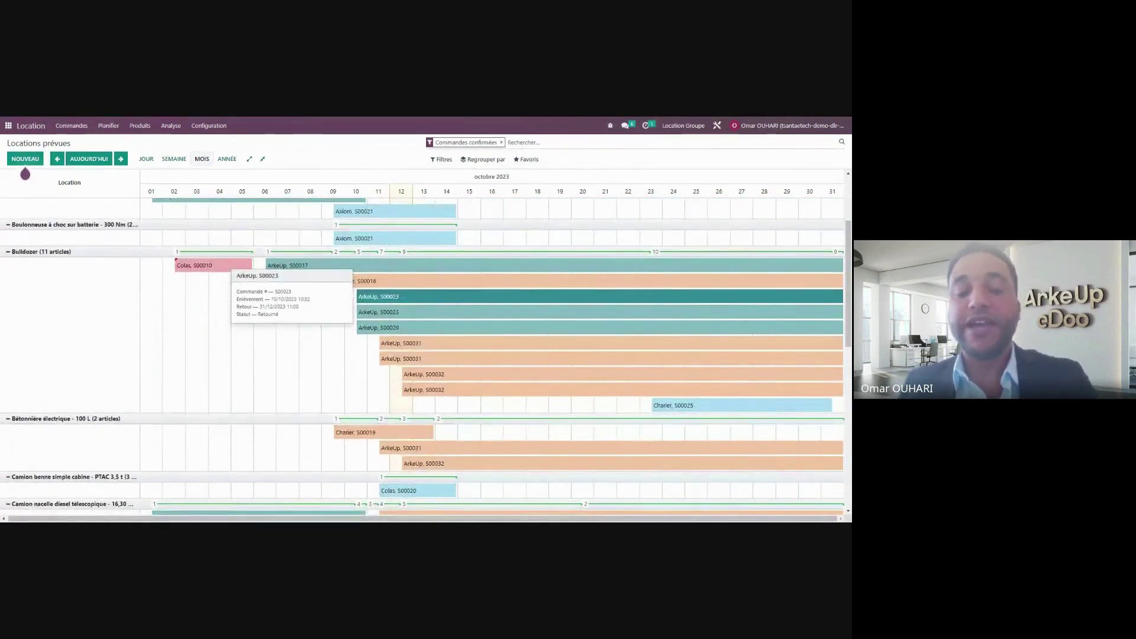
pyautogui.scroll(-3, 548, 325)
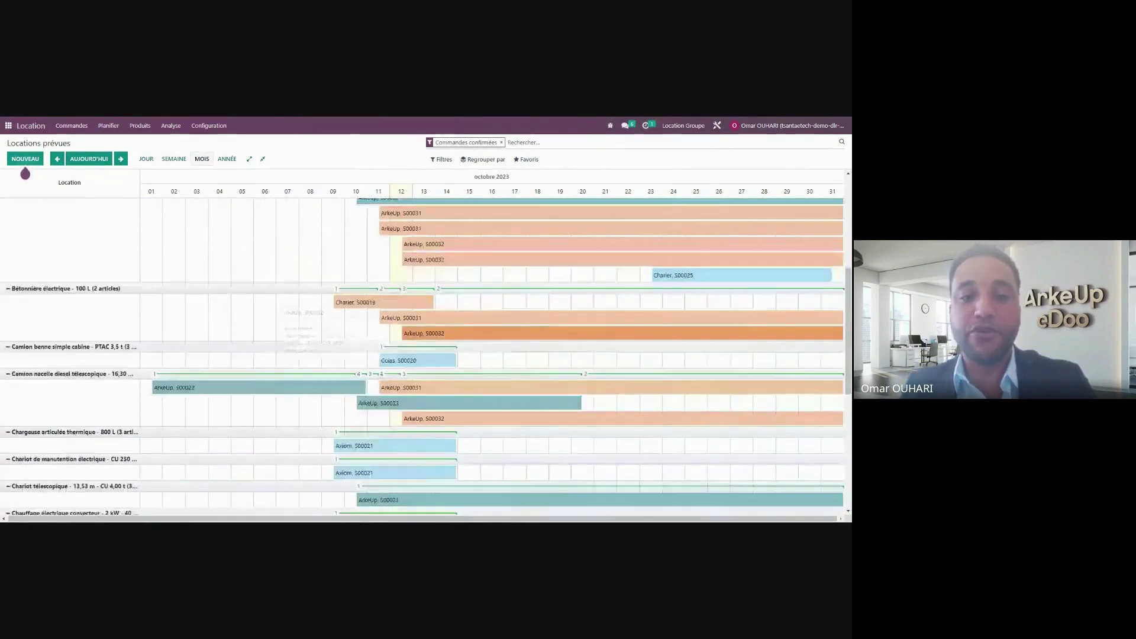
pyautogui.scroll(3, 548, 340)
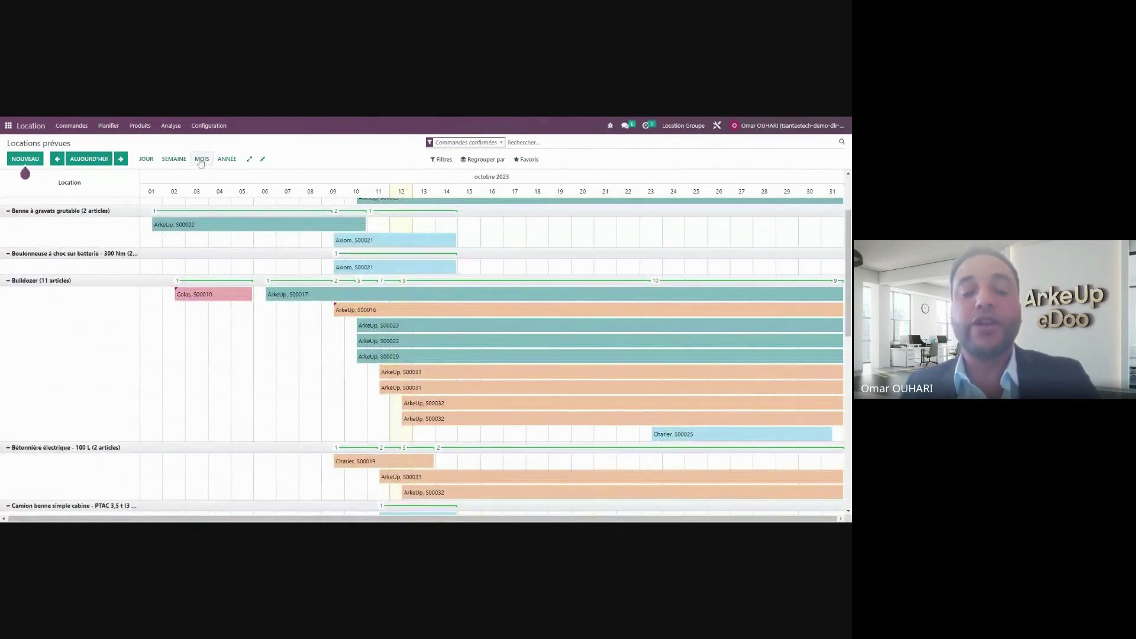
pyautogui.click(230, 161)
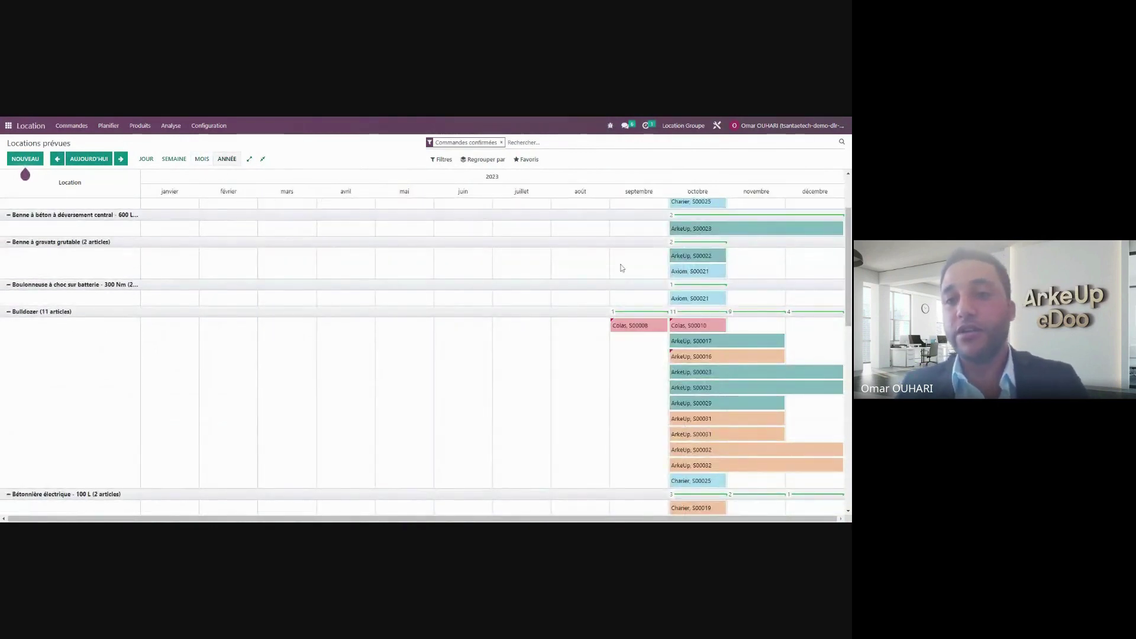
pyautogui.click(175, 163)
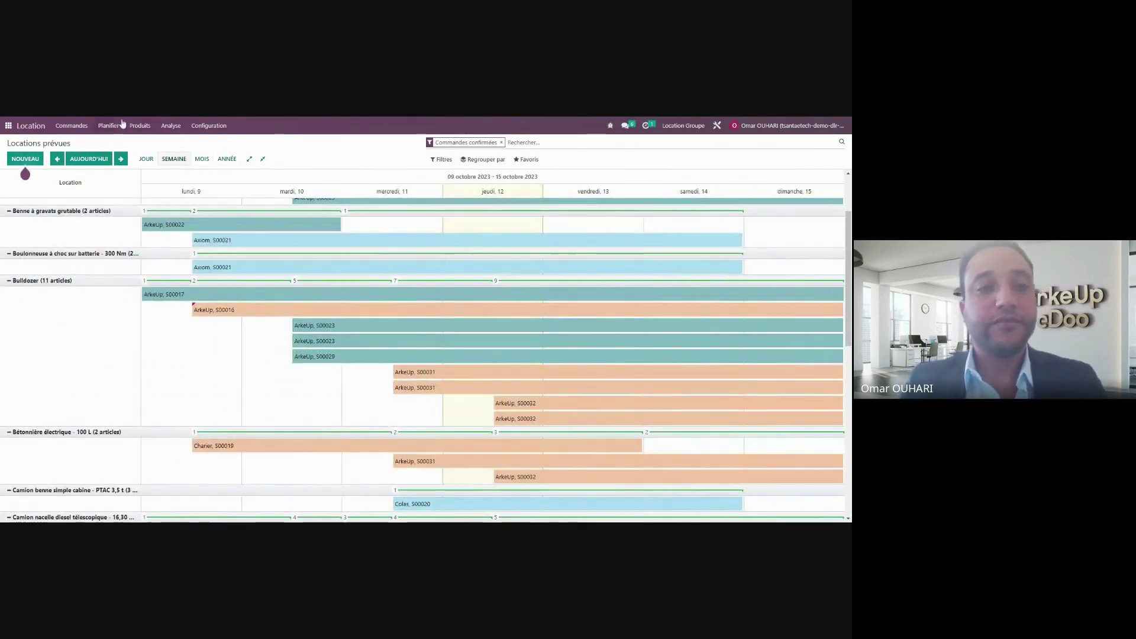
pyautogui.scroll(-2, 287, 439)
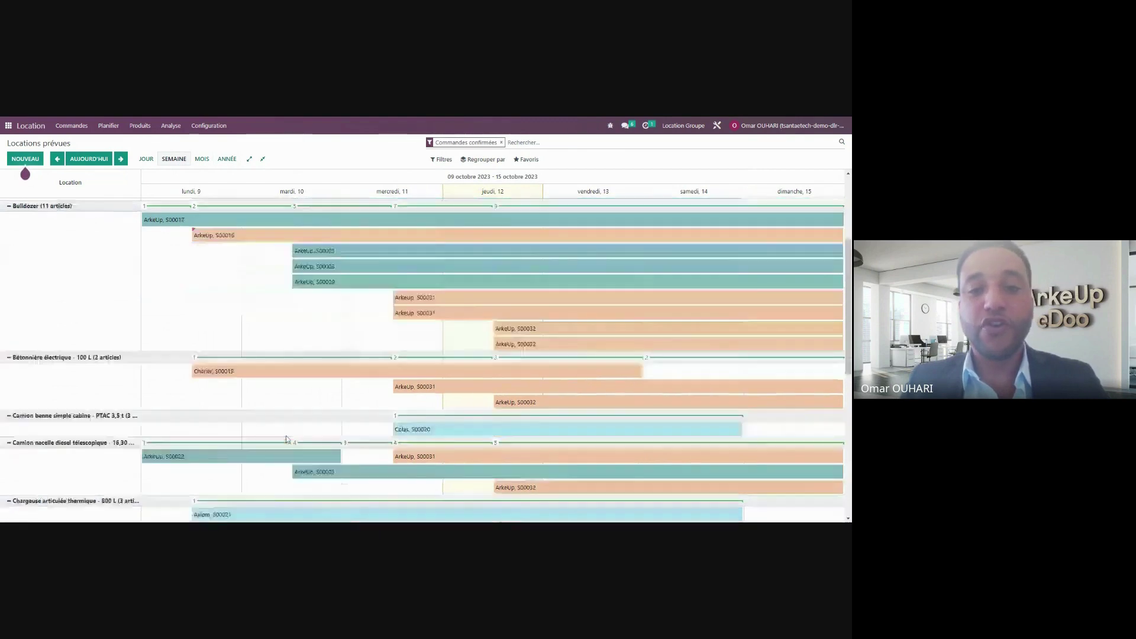
pyautogui.scroll(4, 287, 439)
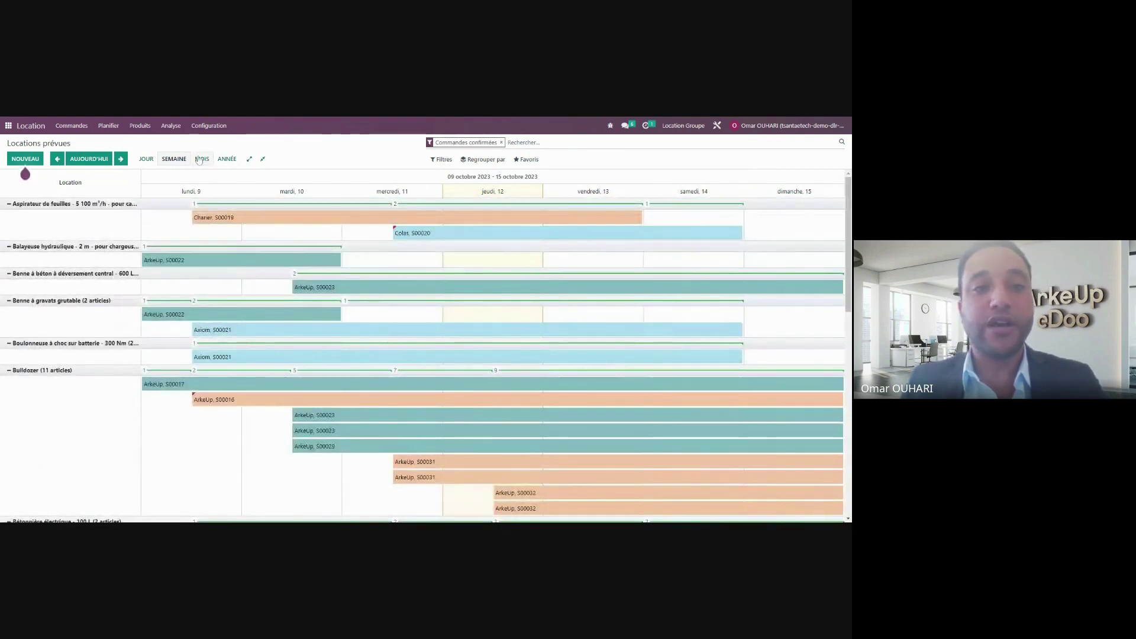
pyautogui.click(201, 159)
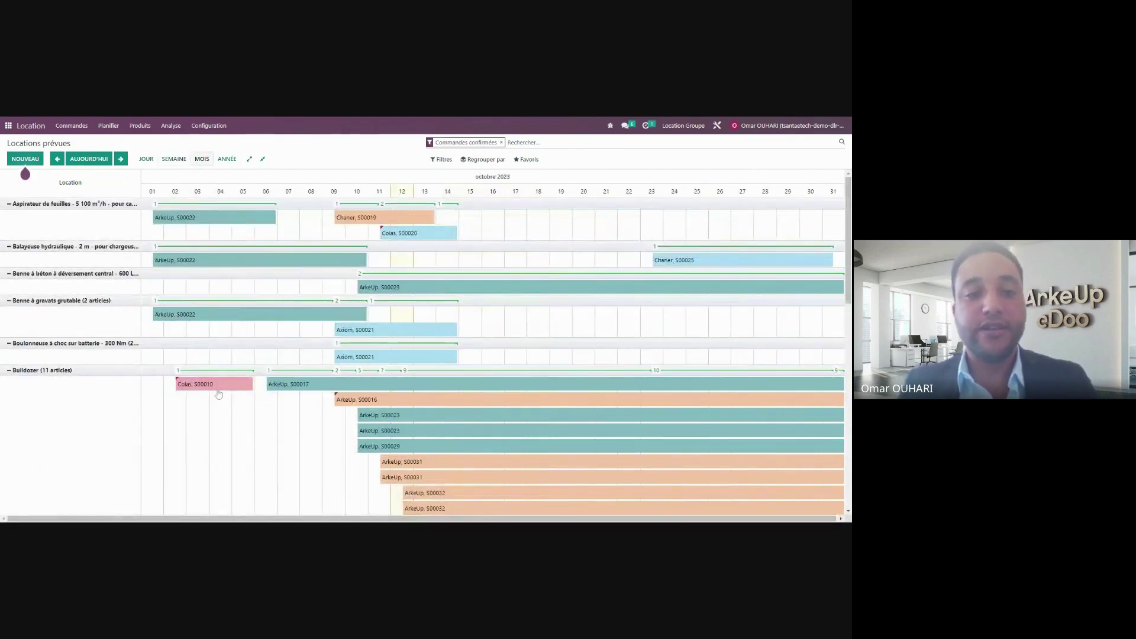
# Check the rental period of the Colas bulldozer rental from early October in its details.
pyautogui.moveTo(196, 389)
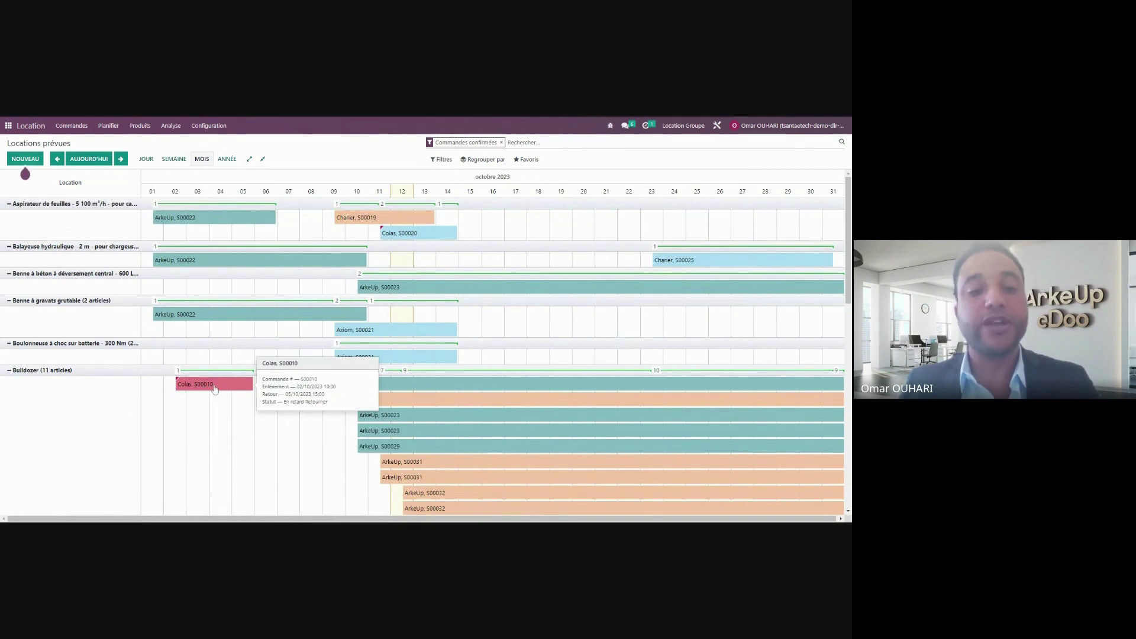
pyautogui.click(214, 388)
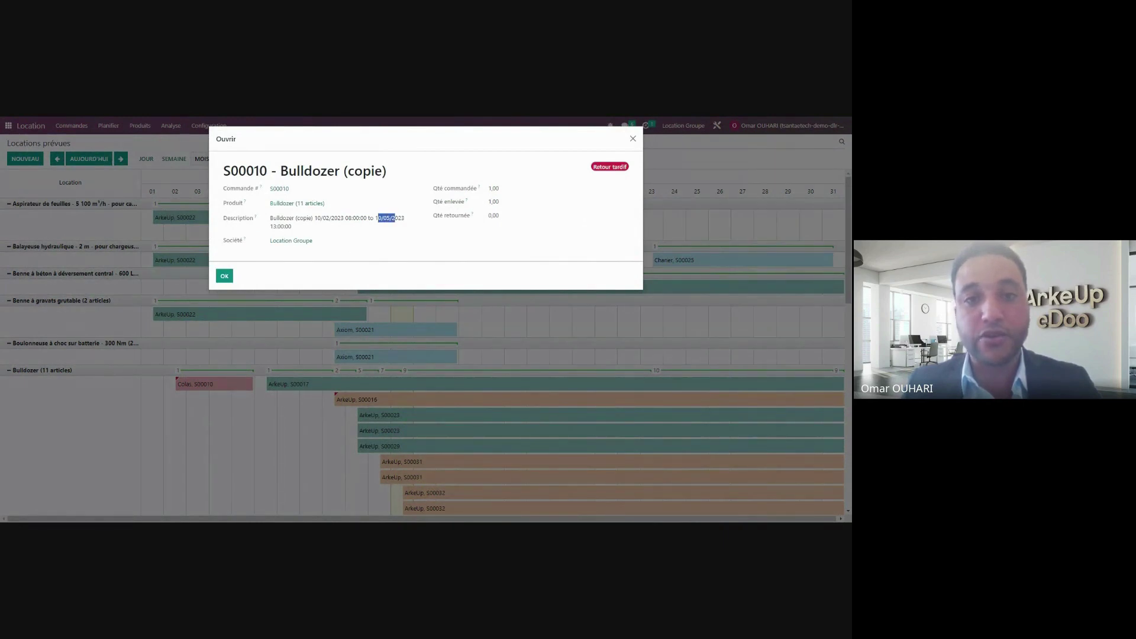
pyautogui.click(395, 219)
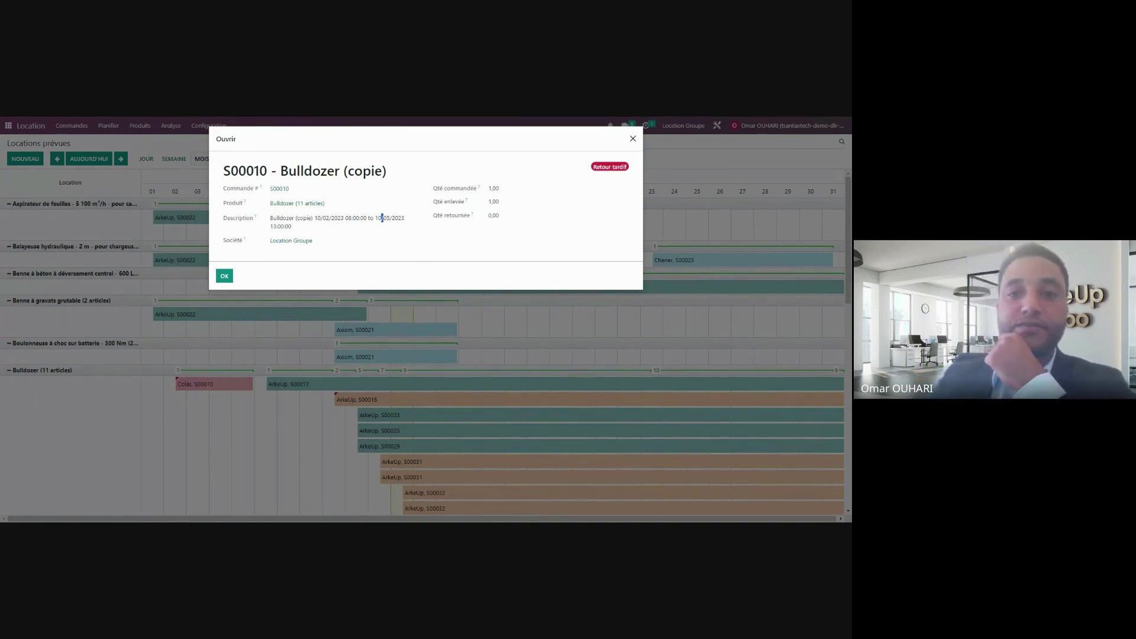
pyautogui.click(633, 138)
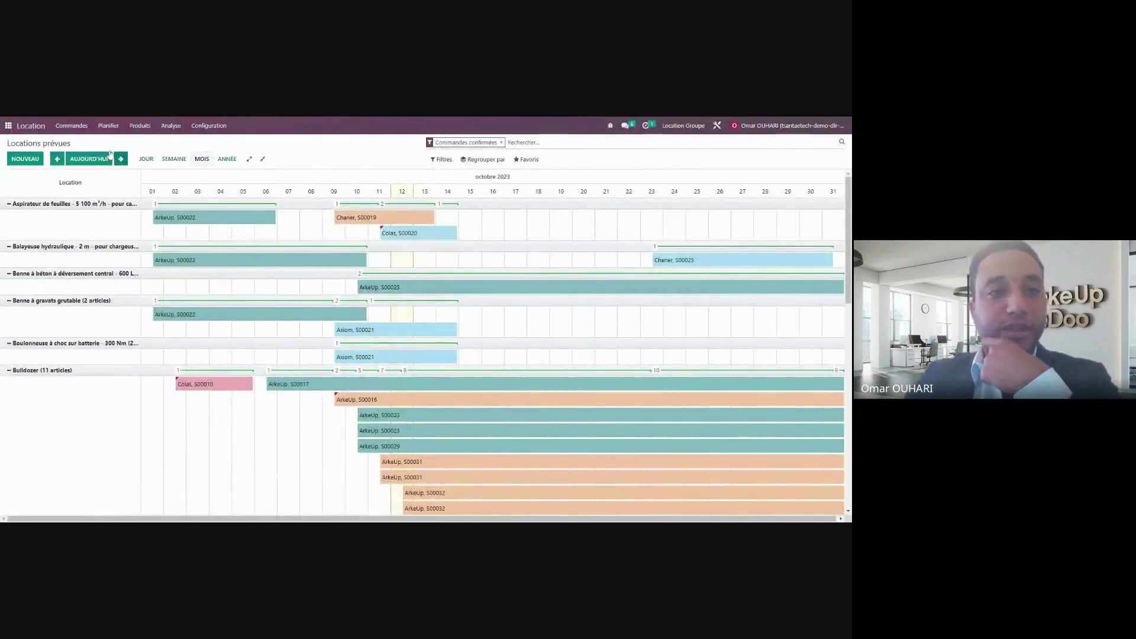
# Open ArkeUp's rental order due back on 15/12/2023 from the rental orders and print its Bon d'enlèvement et de retour.
pyautogui.click(84, 126)
pyautogui.click(69, 156)
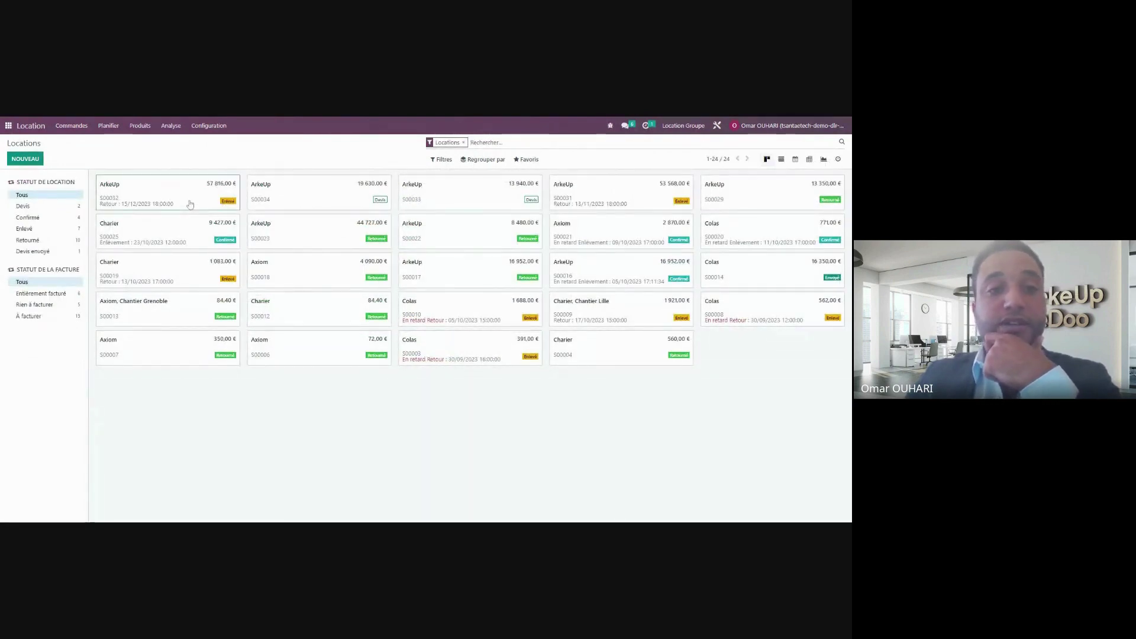
pyautogui.click(103, 181)
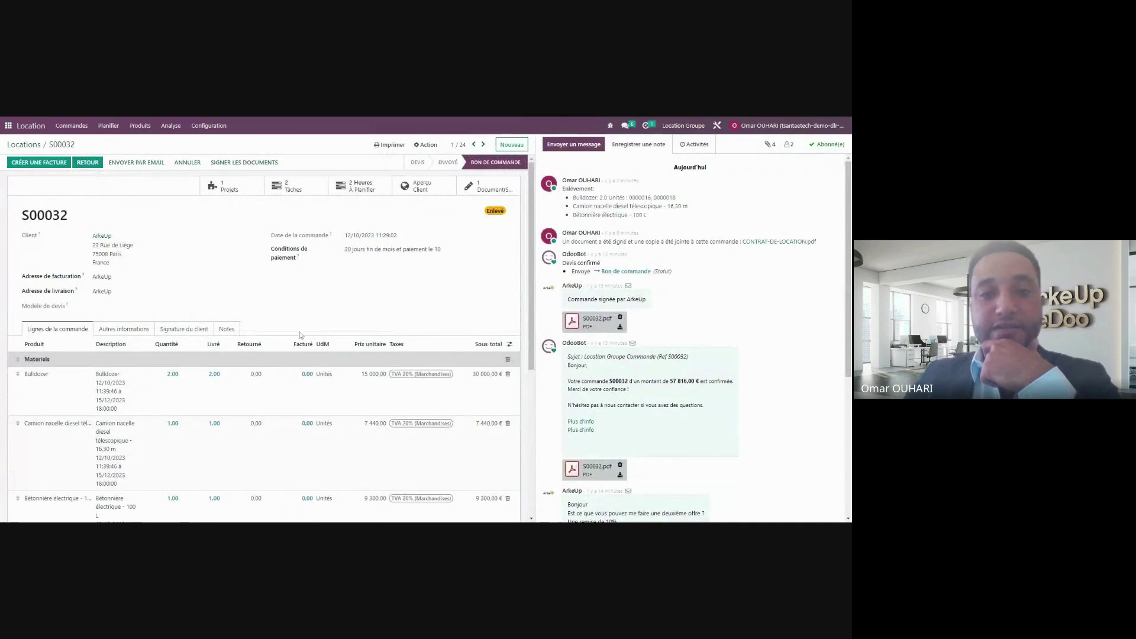
pyautogui.scroll(-5, 300, 335)
pyautogui.scroll(5, 300, 335)
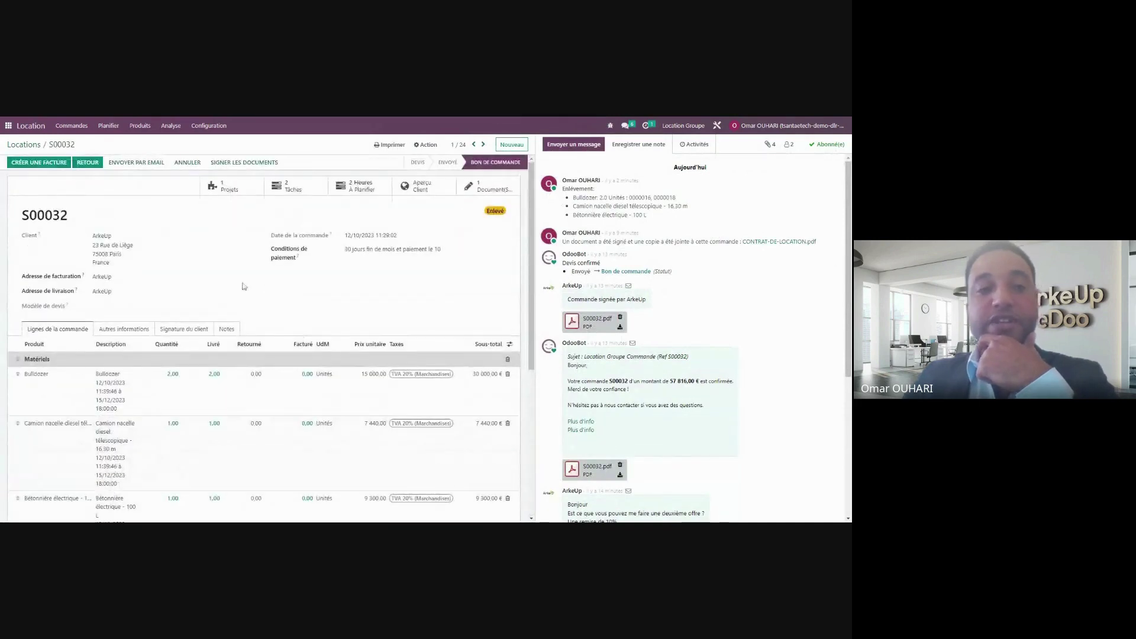
pyautogui.click(380, 146)
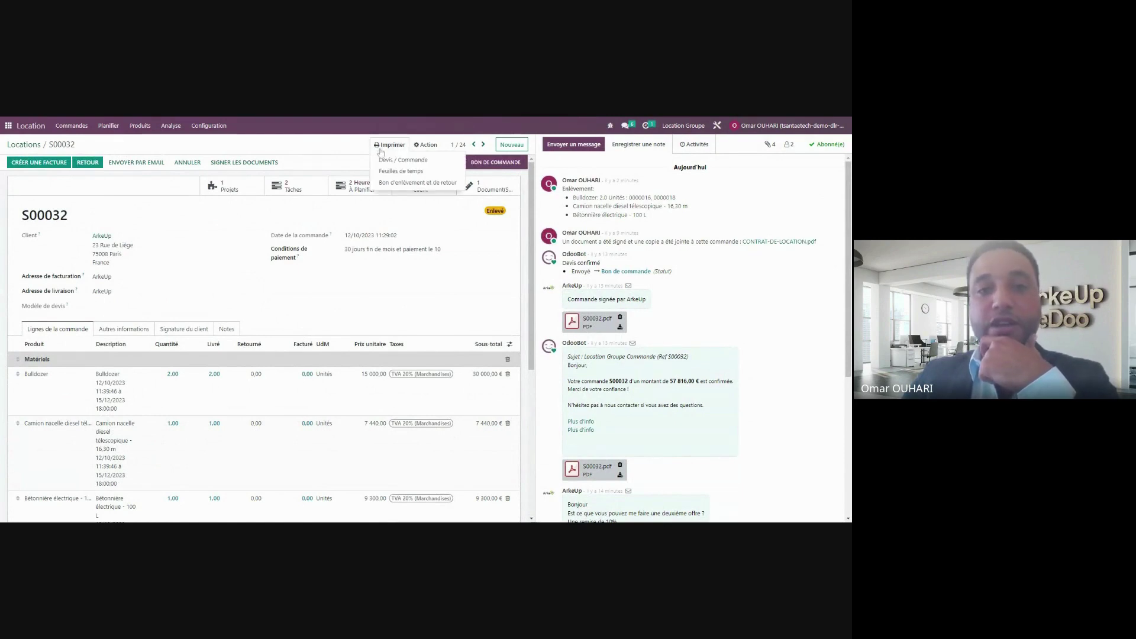
pyautogui.click(396, 186)
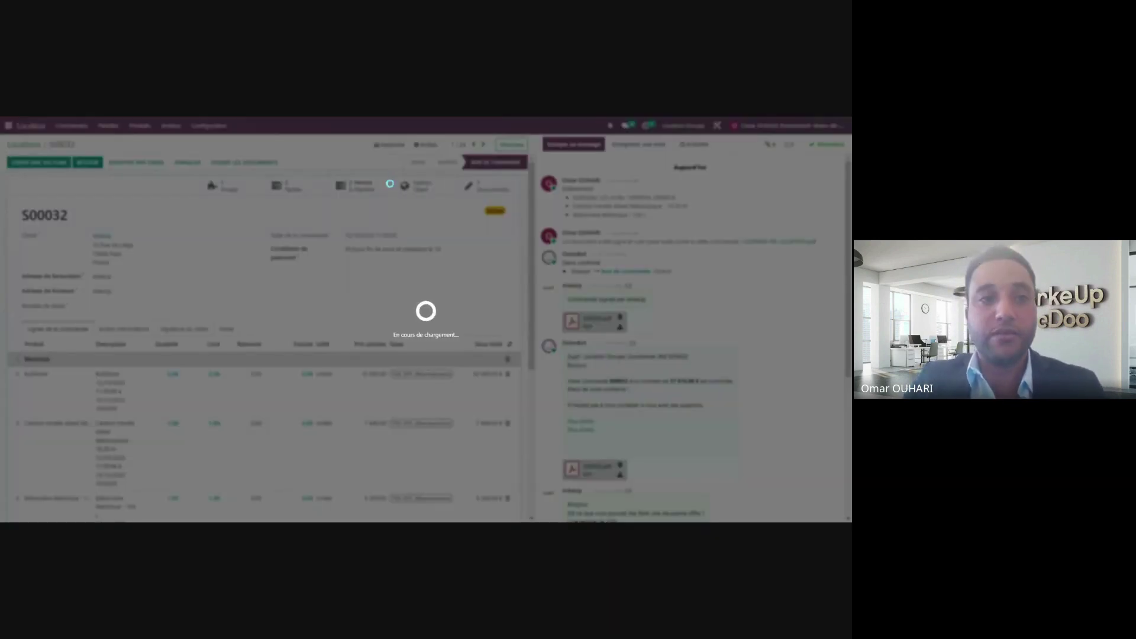
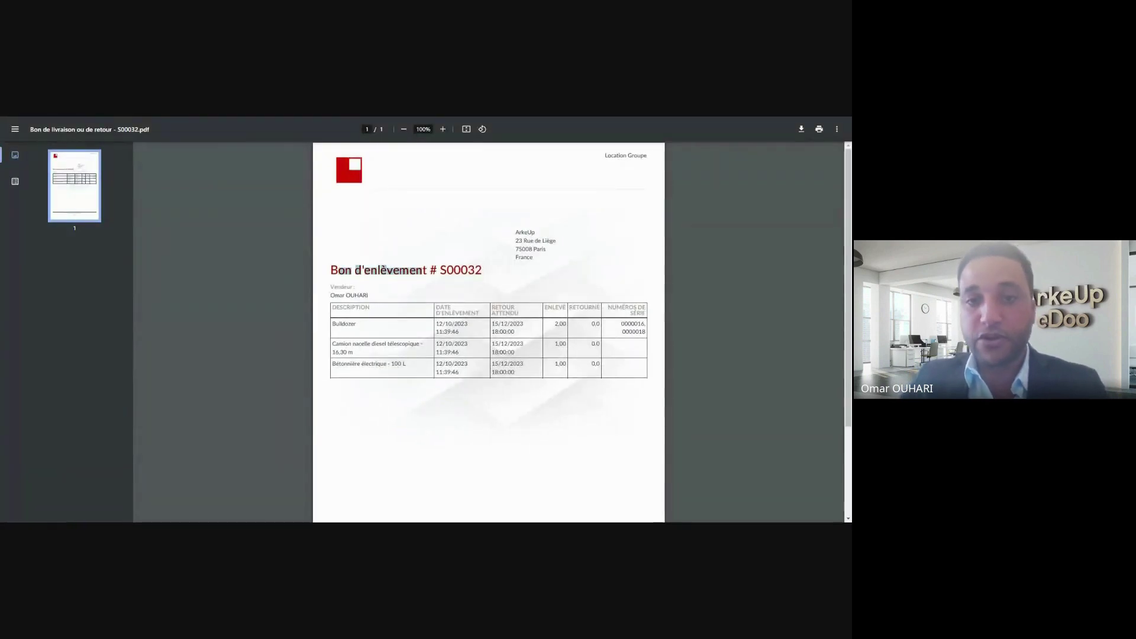
# Examine the Bulldozer's pickup and expected return dates and the Bétonnière électrique's picked-up quantity on the pickup slip.
pyautogui.scroll(-2, 458, 290)
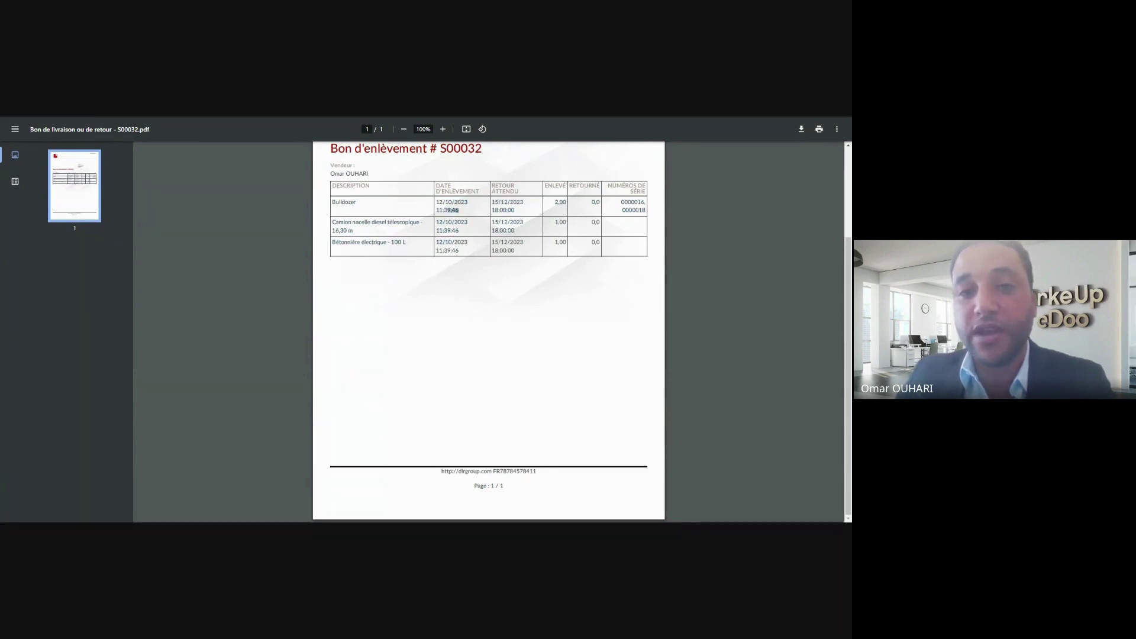
pyautogui.moveTo(454, 210); pyautogui.dragTo(438, 202)
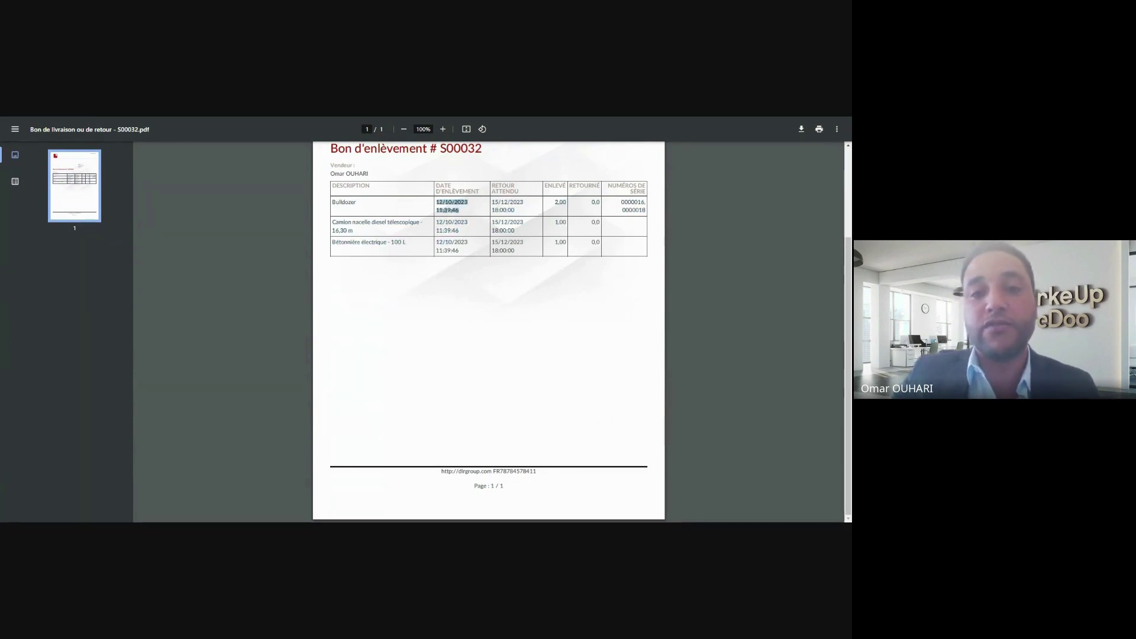
pyautogui.click(447, 210)
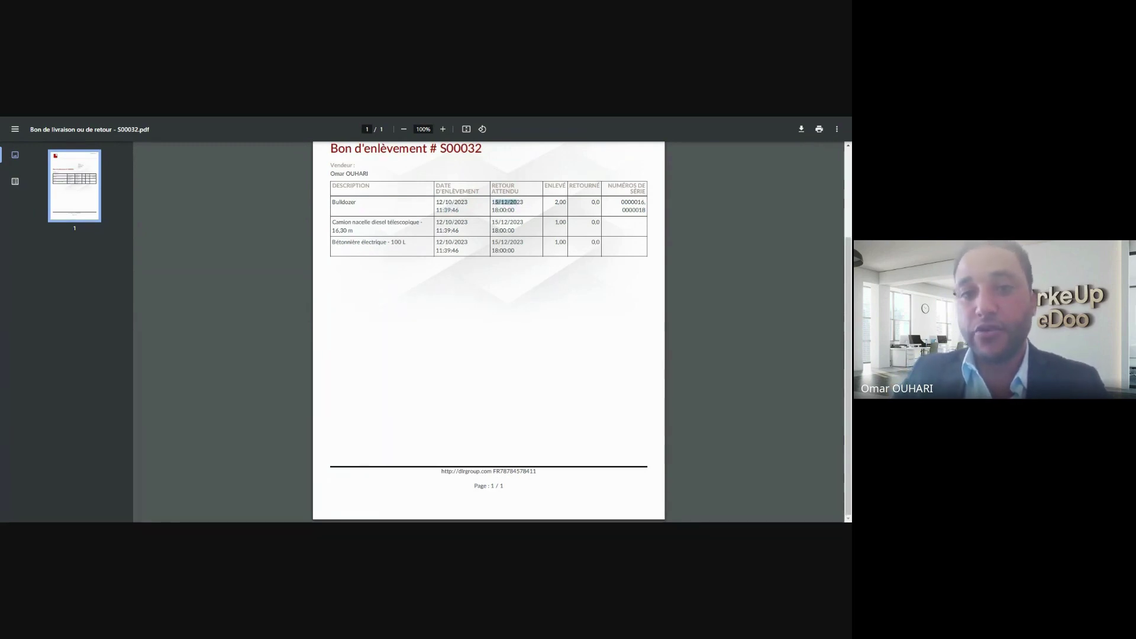
pyautogui.click(506, 202)
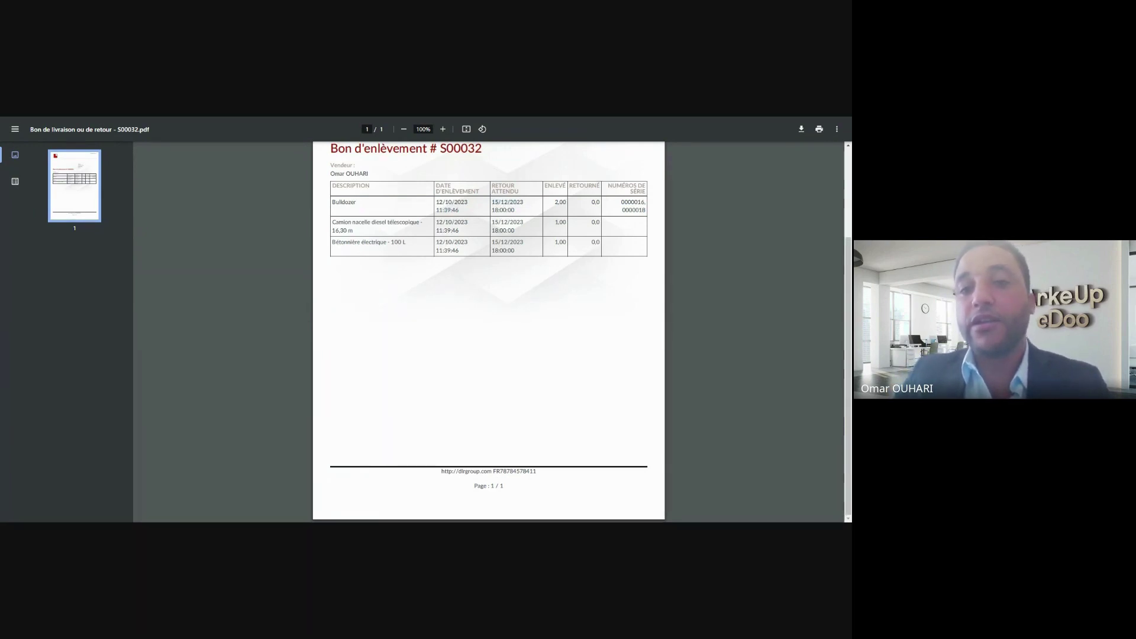
pyautogui.scroll(1, 488, 331)
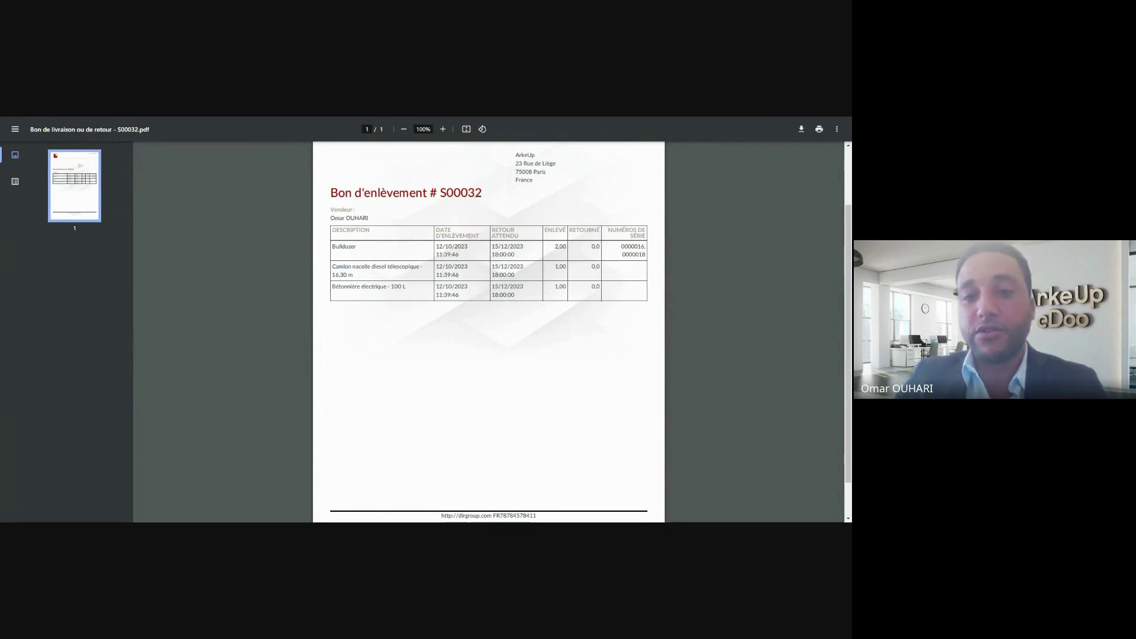
pyautogui.moveTo(344, 287); pyautogui.dragTo(398, 287)
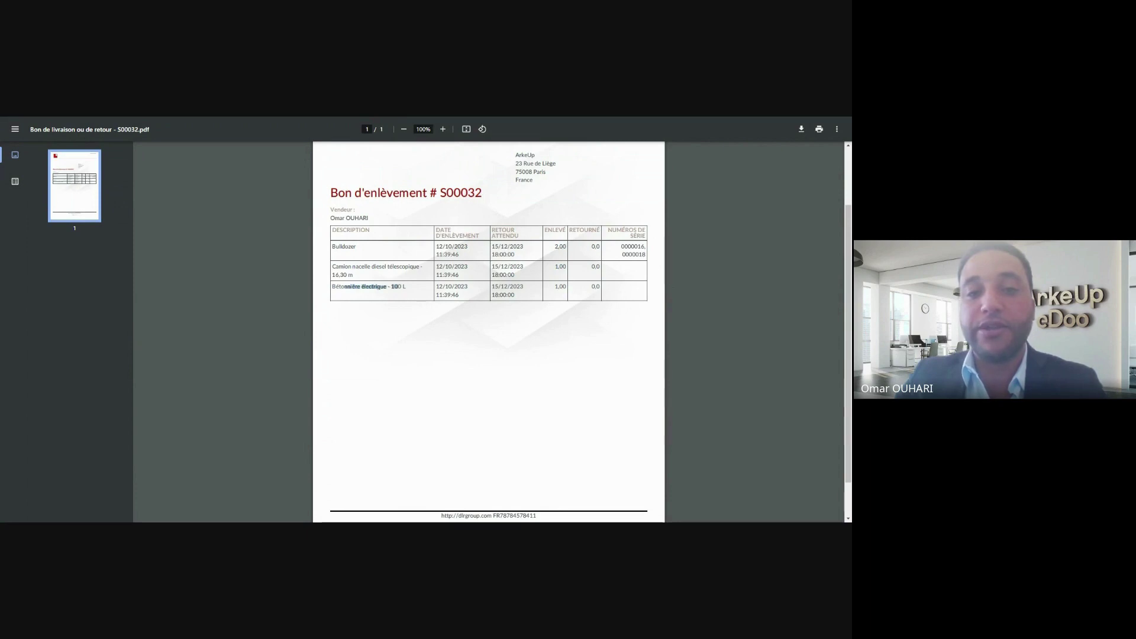
pyautogui.click(556, 287)
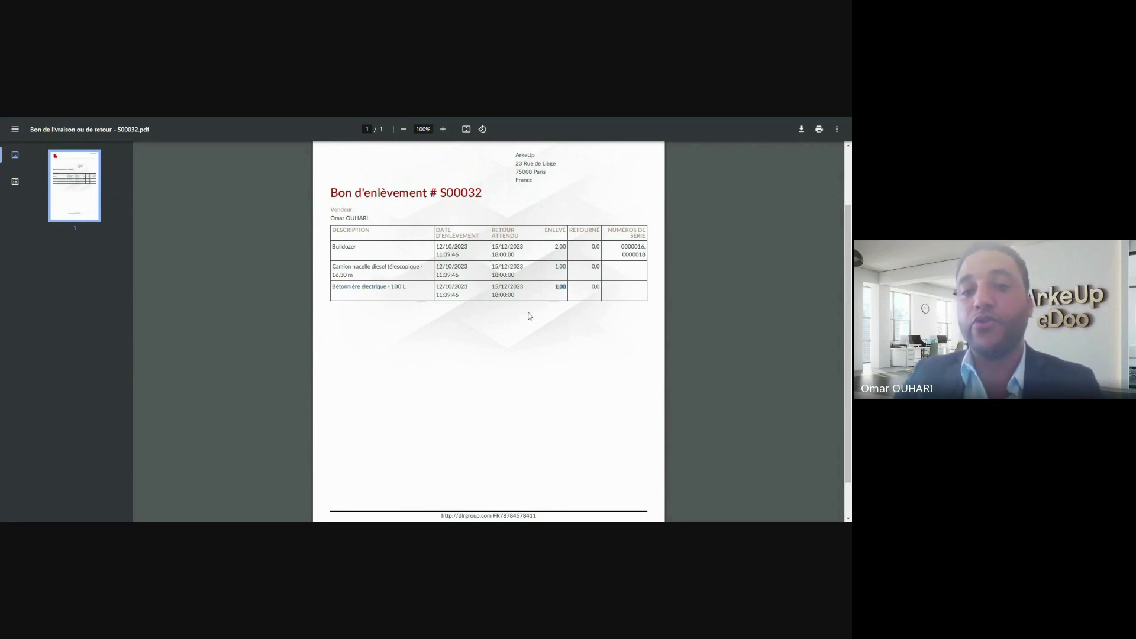
# Close the printed slip and upload its Bon de livraison ou de retour PDF to the Signature app as a document for signing.
pyautogui.scroll(1, 492, 338)
pyautogui.scroll(-2, 479, 323)
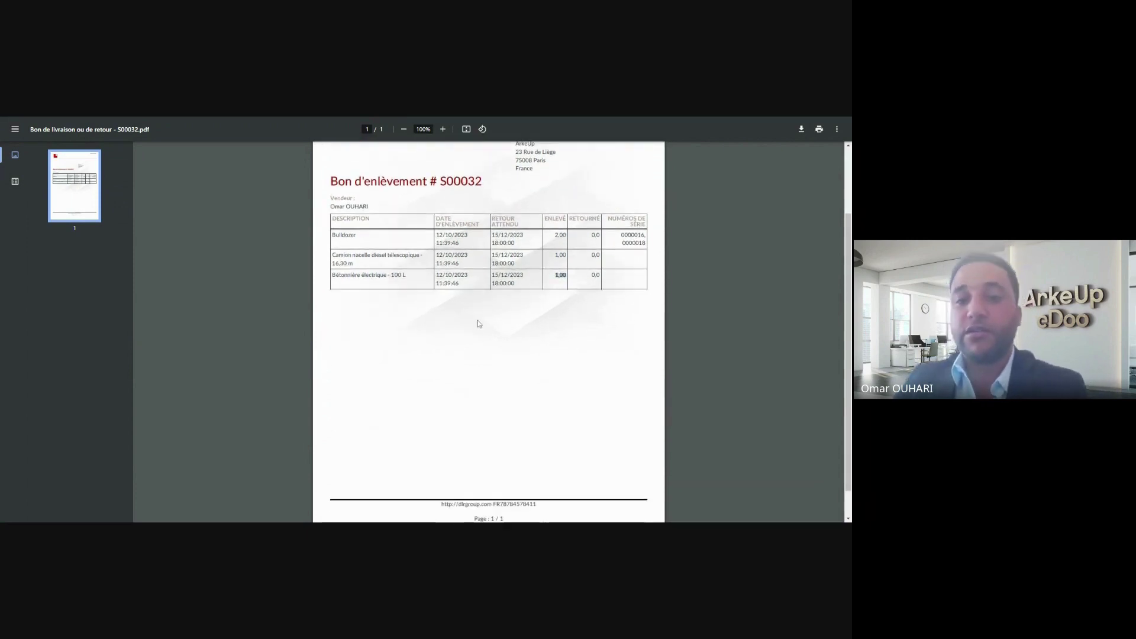
pyautogui.scroll(2, 480, 318)
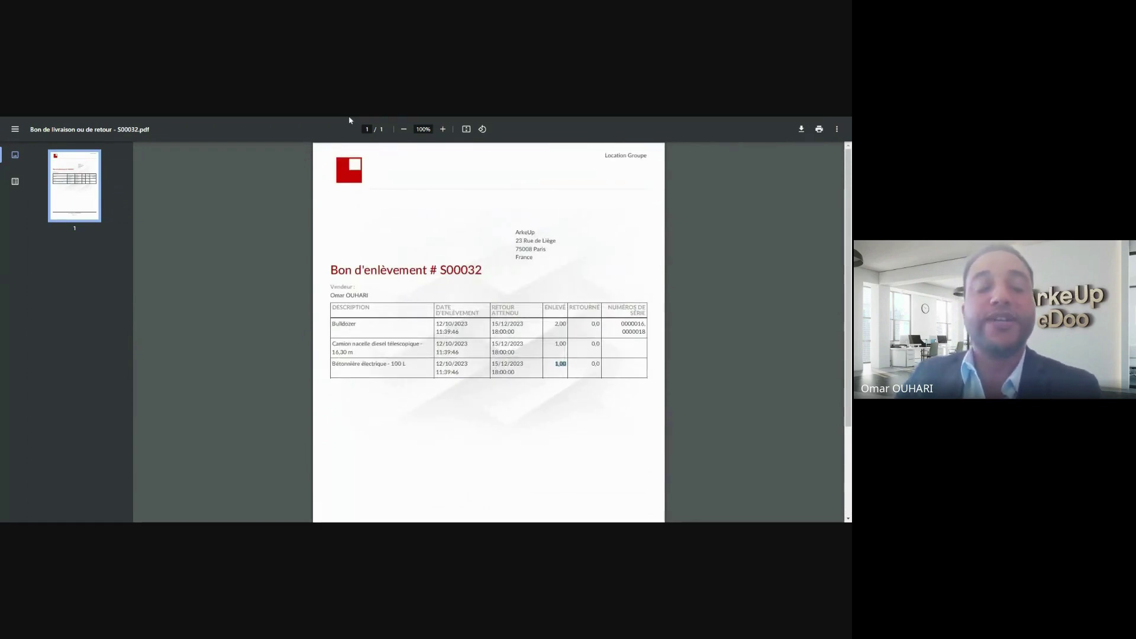
pyautogui.hotkey('ctrl', 'w')
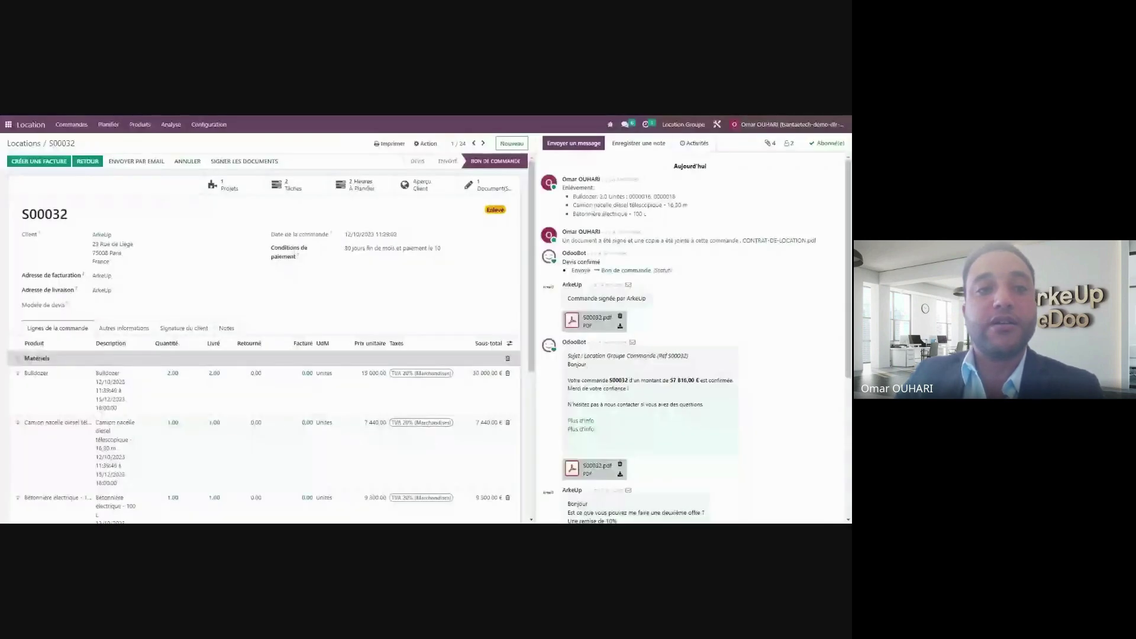
pyautogui.click(9, 126)
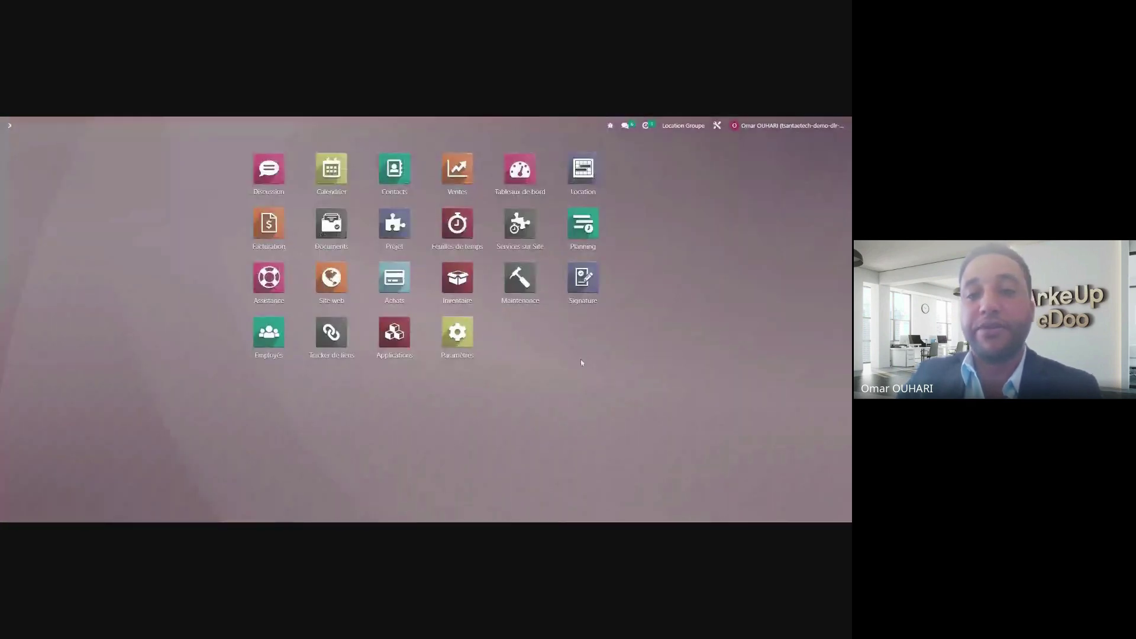
pyautogui.click(584, 289)
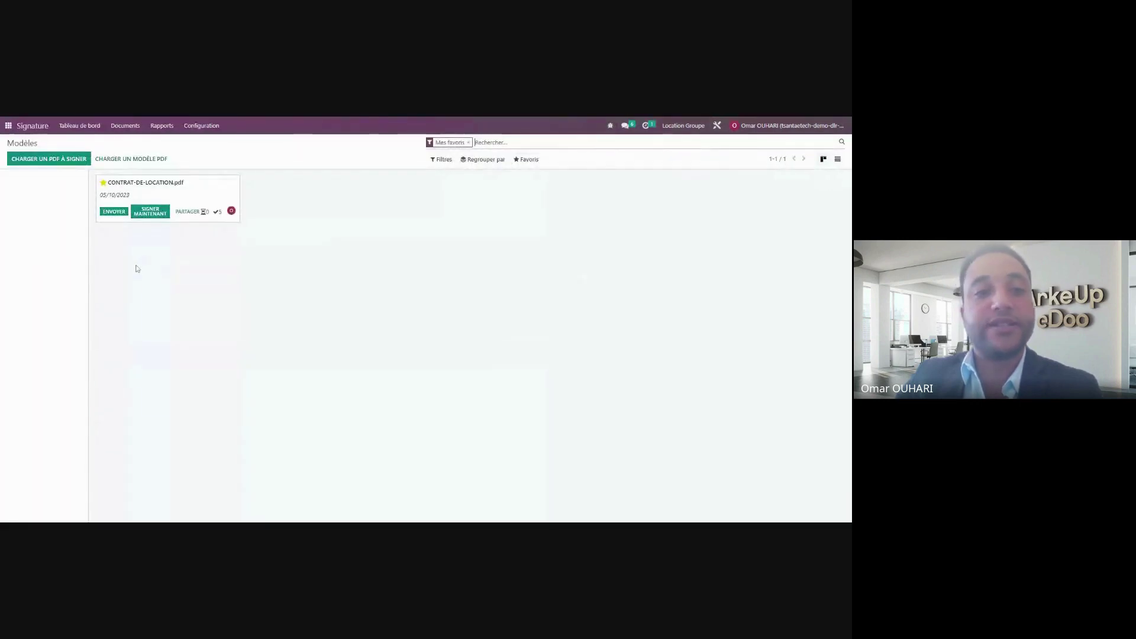
pyautogui.click(39, 160)
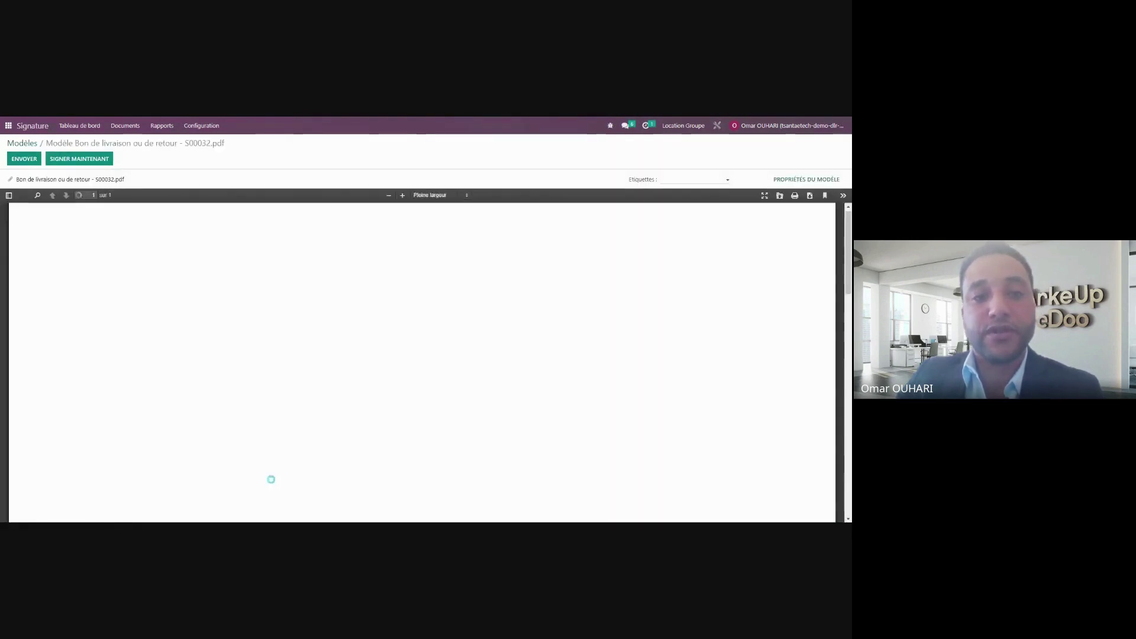
# Place Date, Signature, Nom and Initiales fields for the Client below the equipment table, adding the initials only once.
pyautogui.scroll(-2, 444, 361)
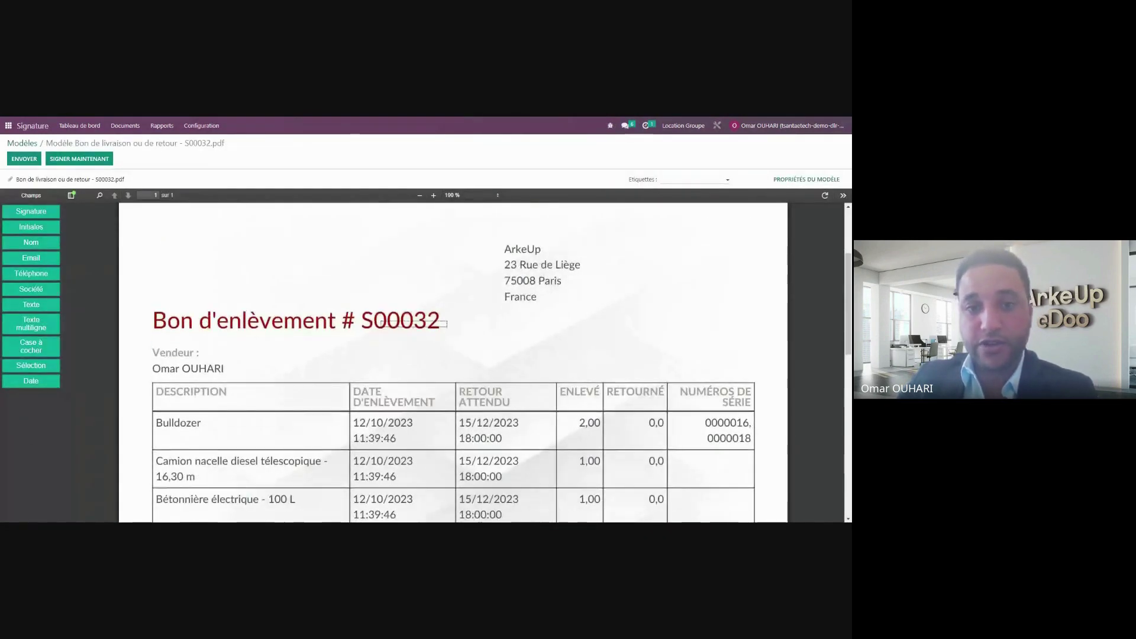
pyautogui.scroll(-2, 455, 361)
pyautogui.scroll(-1, 456, 361)
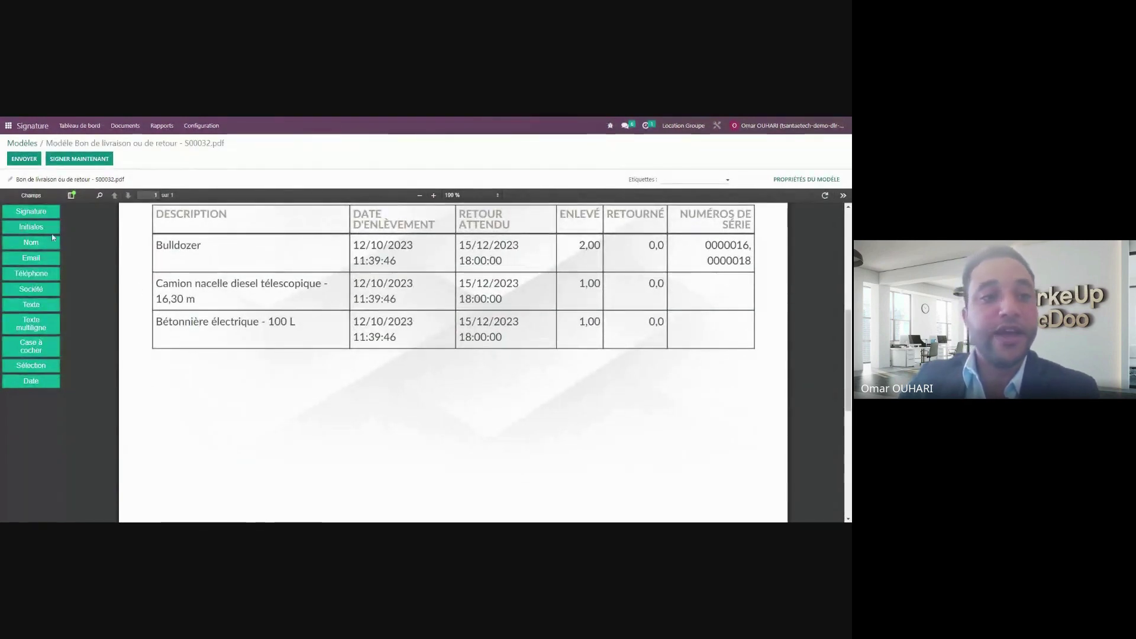
pyautogui.scroll(-5, 277, 418)
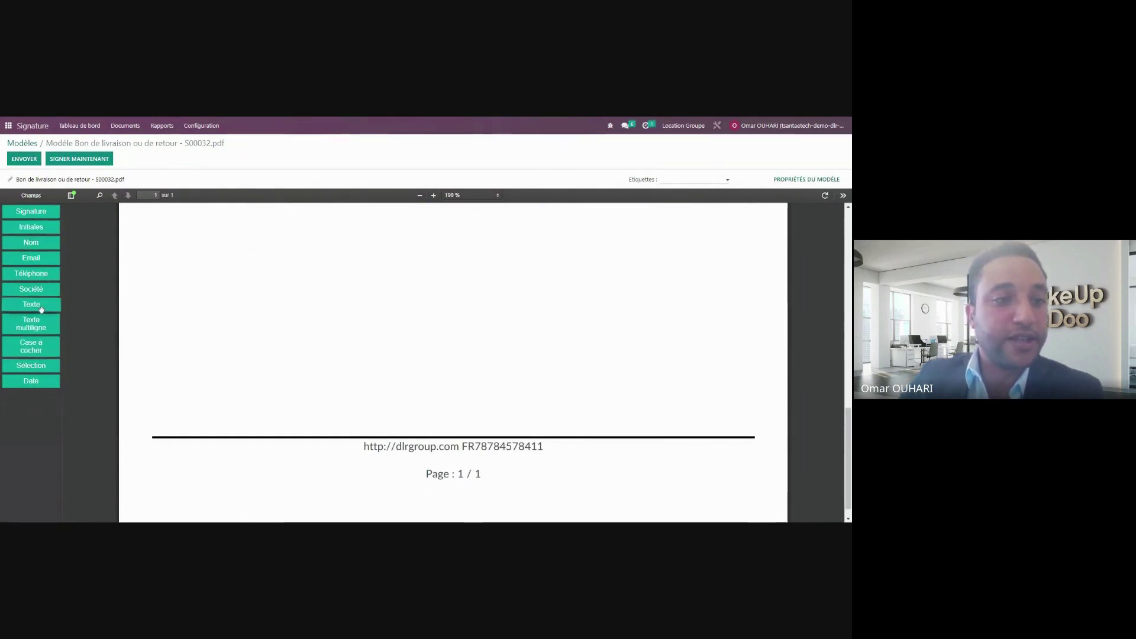
pyautogui.moveTo(35, 380); pyautogui.dragTo(184, 259)
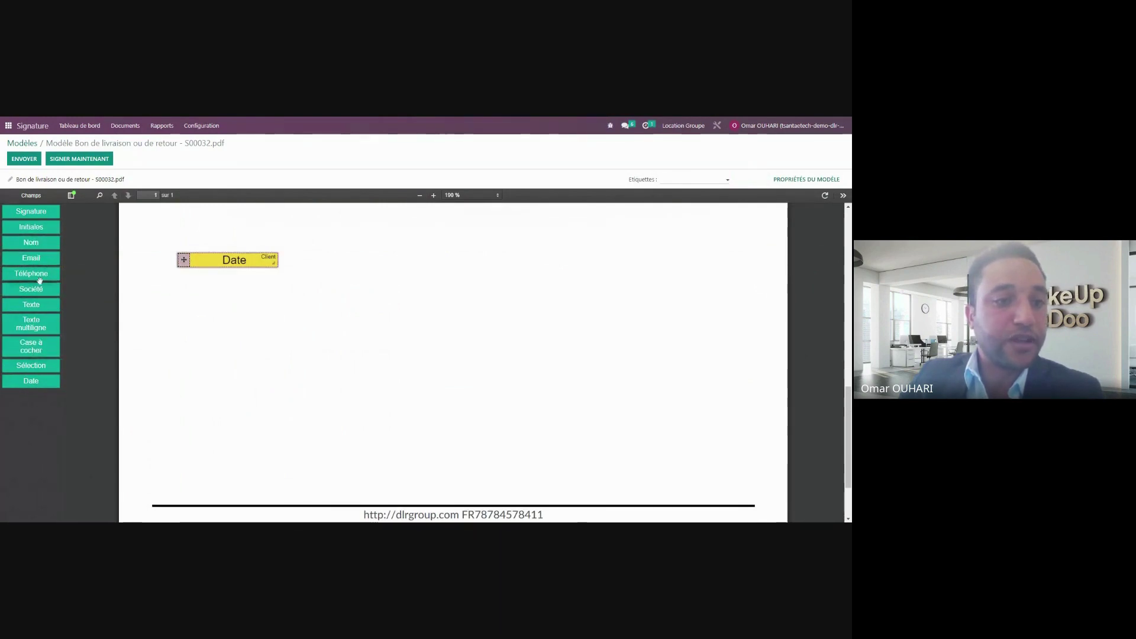
pyautogui.moveTo(31, 211)
pyautogui.mouseDown()
pyautogui.moveTo(83, 214)
pyautogui.moveTo(210, 356)
pyautogui.moveTo(171, 331)
pyautogui.mouseUp()
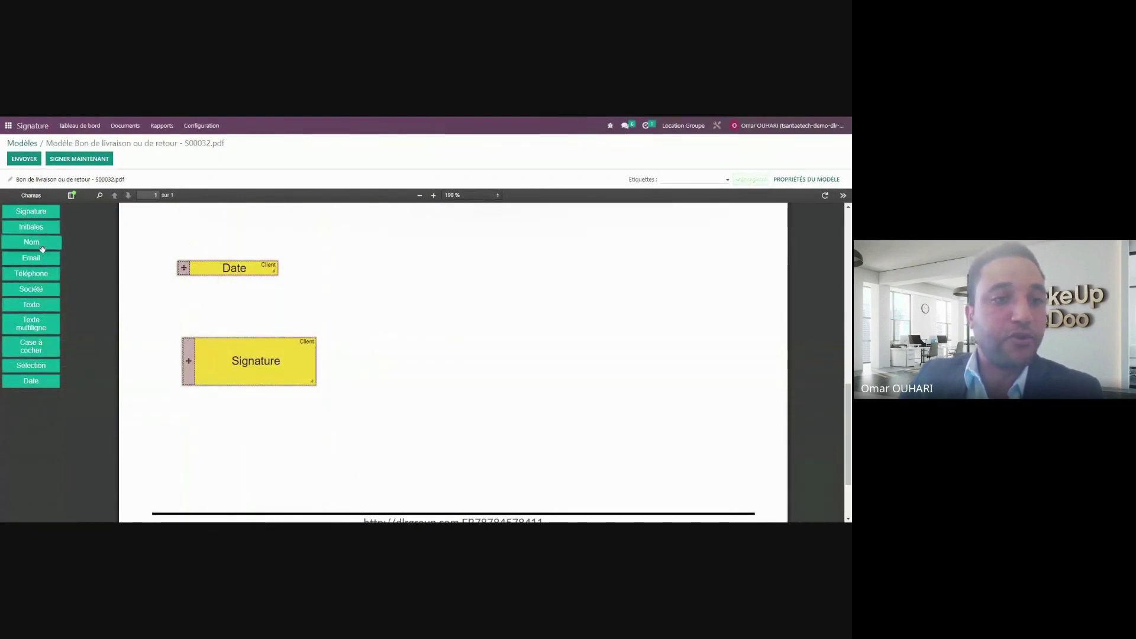
pyautogui.moveTo(31, 242)
pyautogui.mouseDown()
pyautogui.moveTo(461, 369)
pyautogui.moveTo(429, 368)
pyautogui.mouseUp()
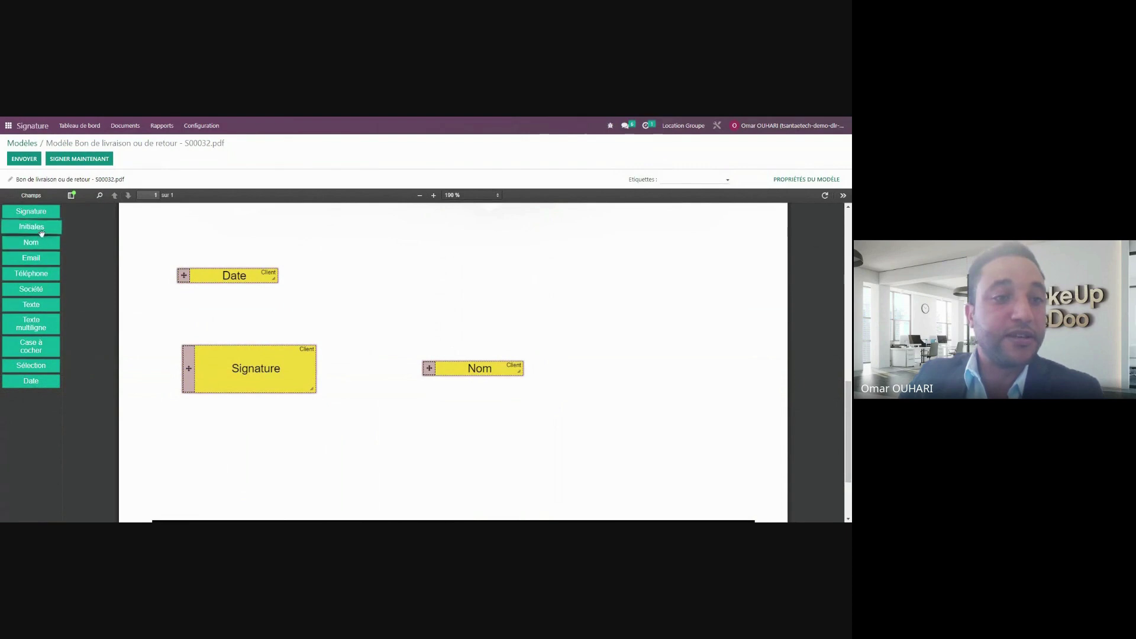
pyautogui.moveTo(31, 226); pyautogui.dragTo(669, 395)
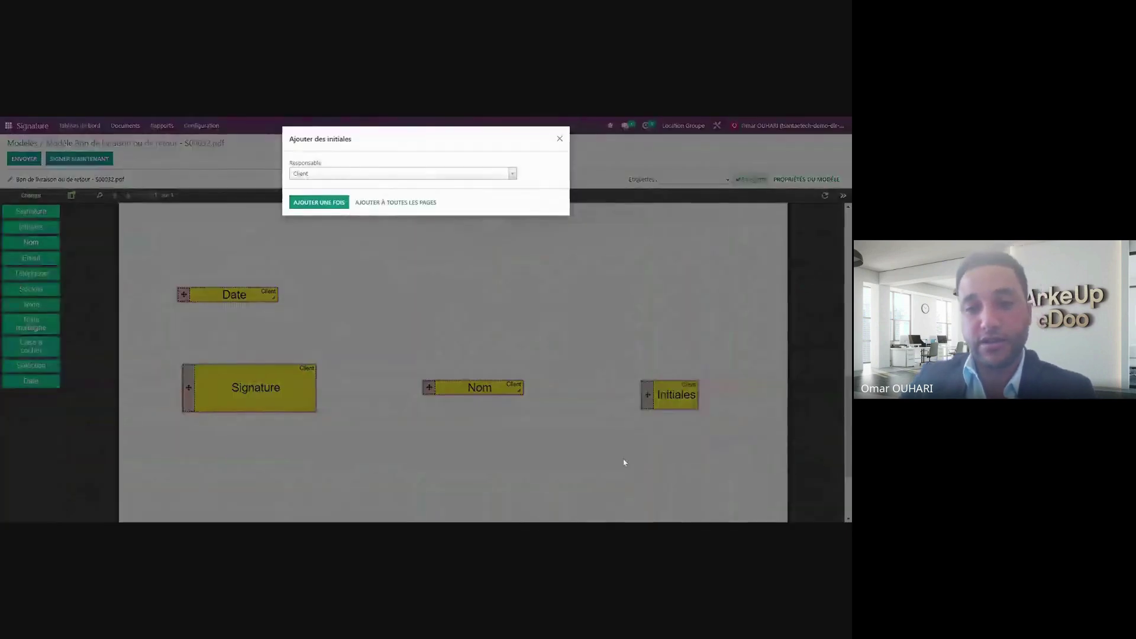
pyautogui.click(317, 203)
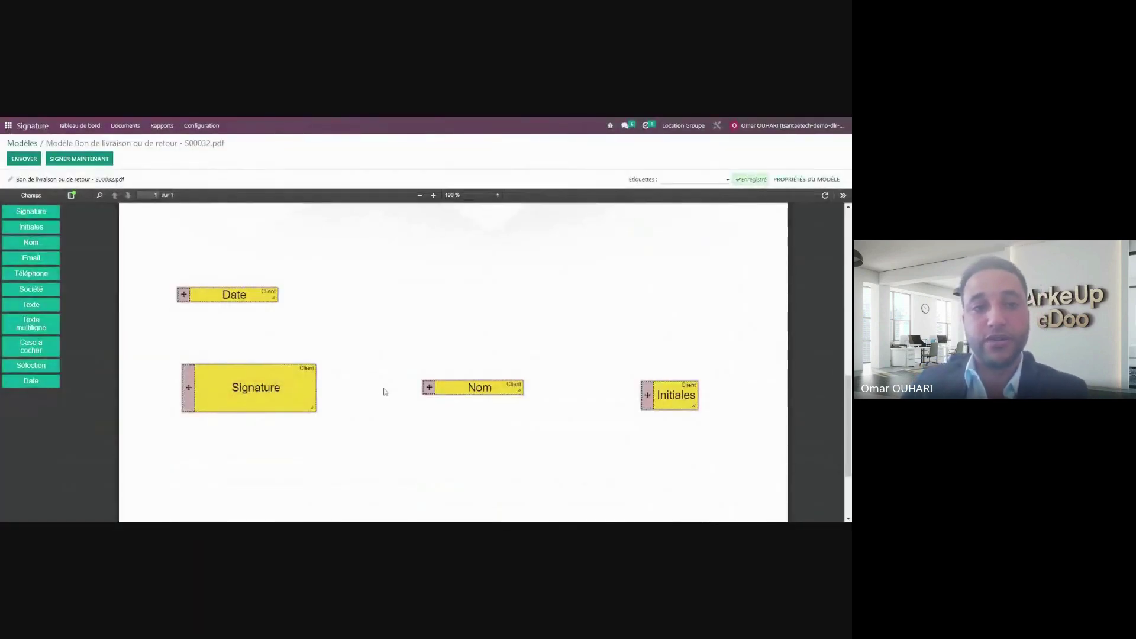
# Start a signature request for the slip and choose the ArkeUp company contact as the client who signs.
pyautogui.scroll(-1, 386, 390)
pyautogui.scroll(2, 387, 391)
pyautogui.click(26, 160)
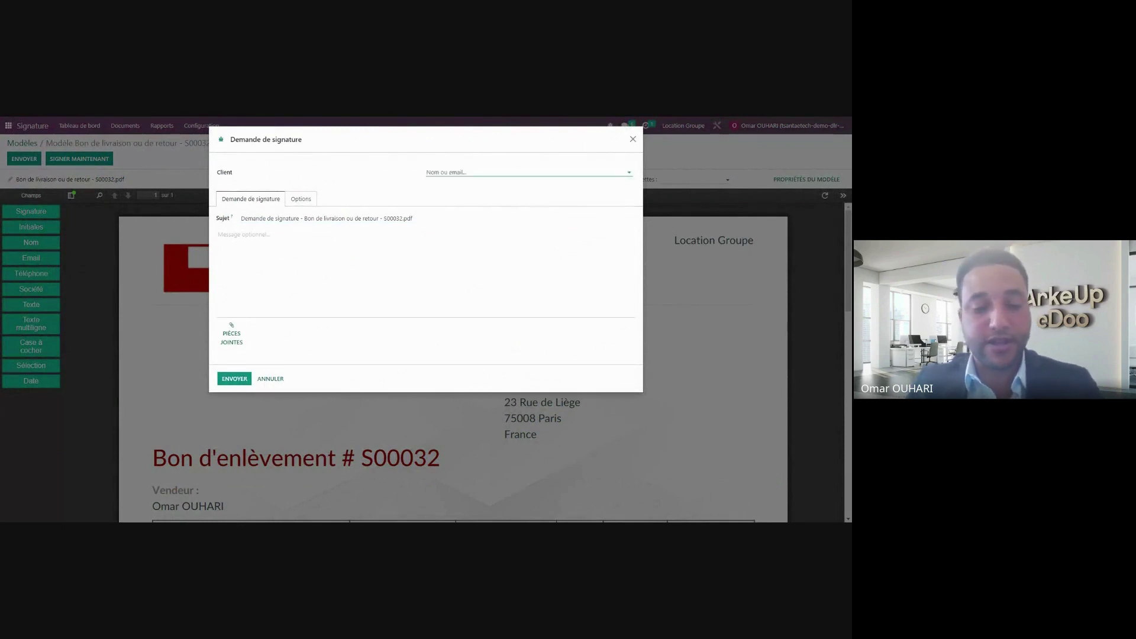
pyautogui.write('arkeup')
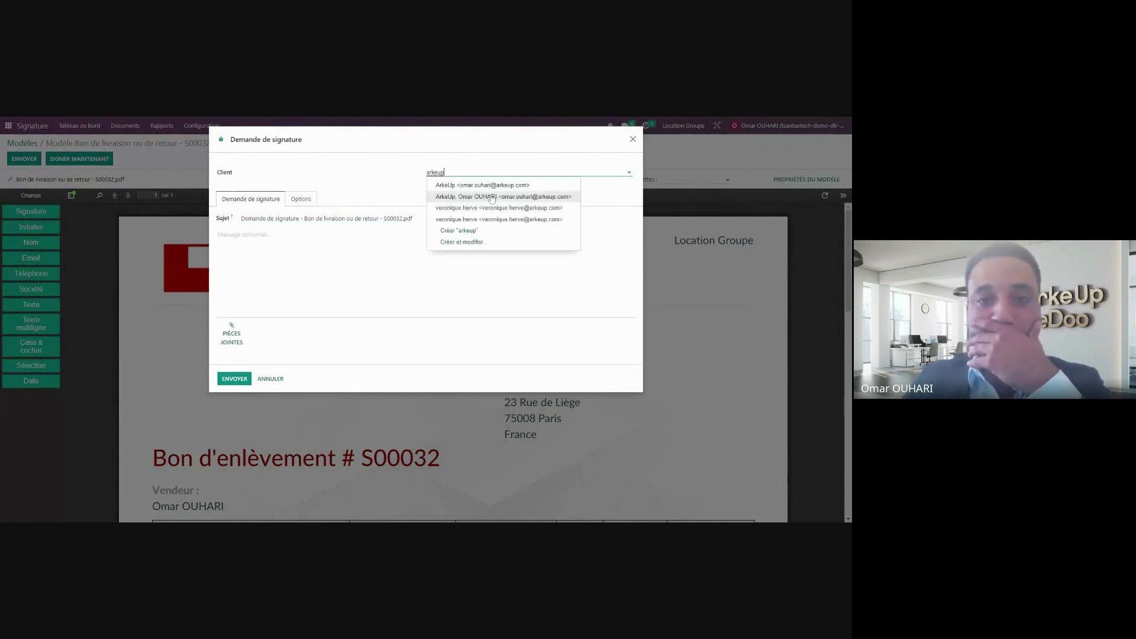
pyautogui.press('Escape')
pyautogui.press('Return')
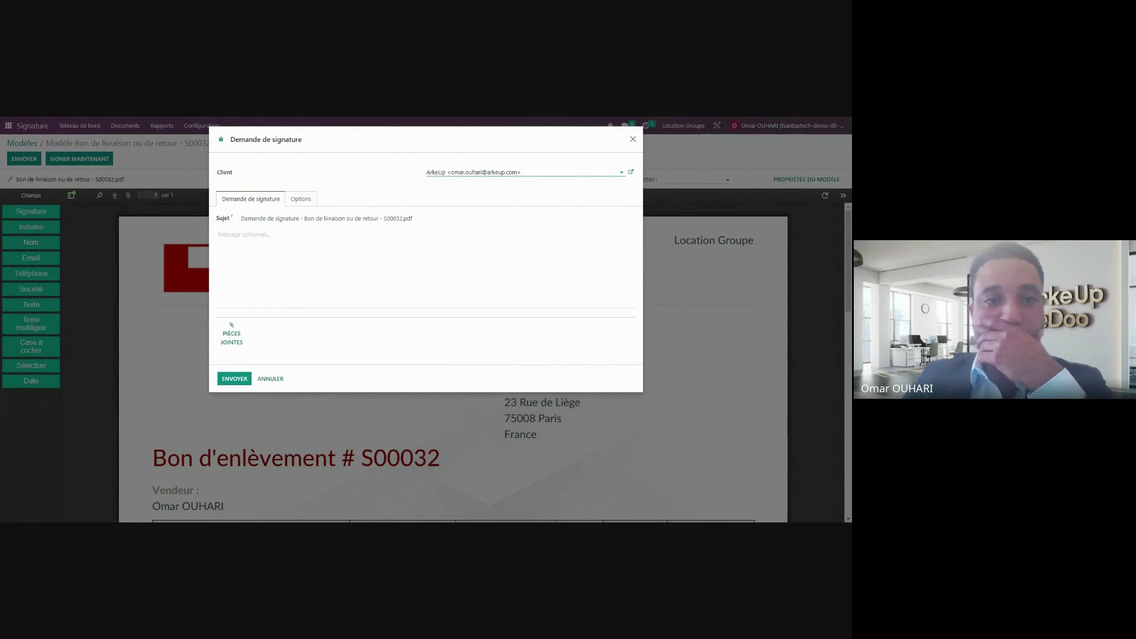
# Write the message "Bonjour, Merci de signer ce bon de sortie" and send the signature request.
pyautogui.click(254, 235)
pyautogui.write('B')
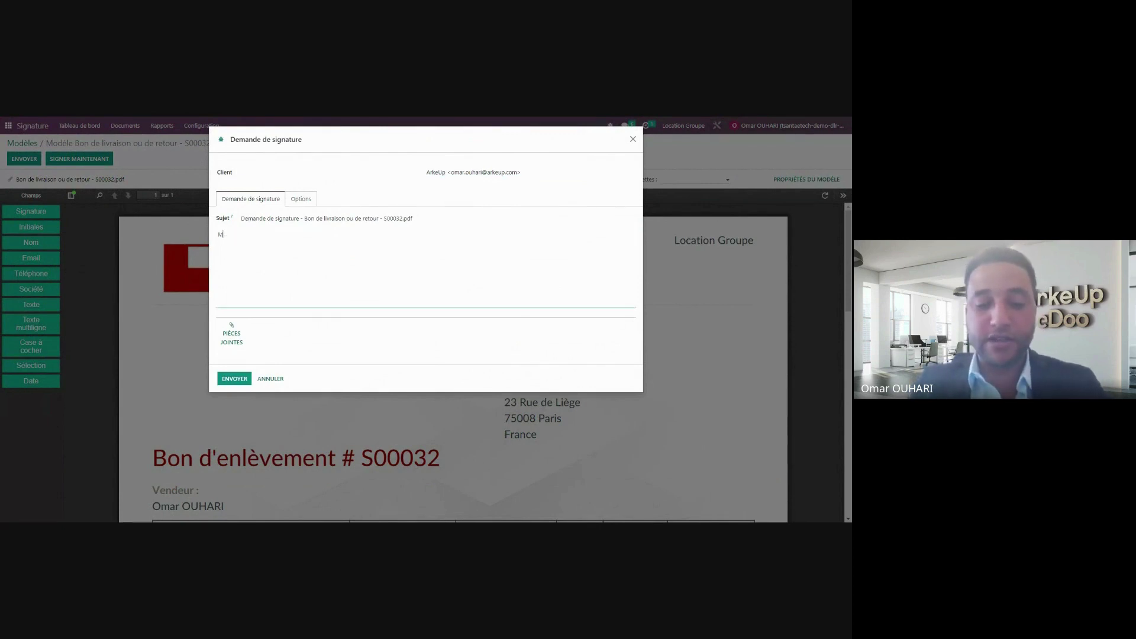
pyautogui.write('onjour')
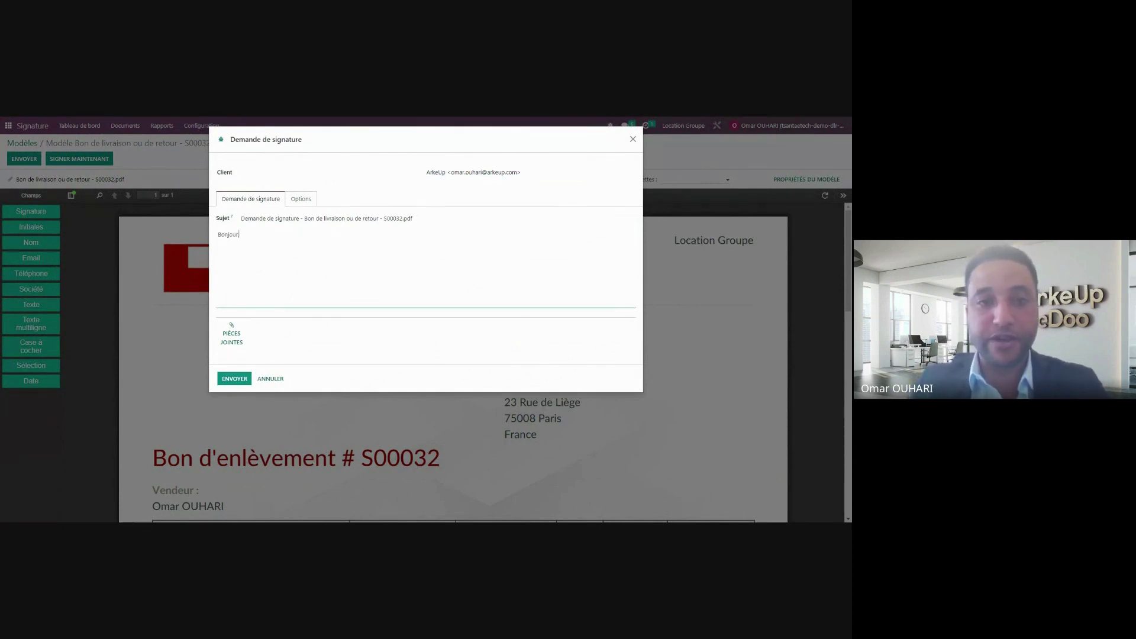
pyautogui.write(',')
pyautogui.press('Return')
pyautogui.press('Return')
pyautogui.write('Merci de signer ce')
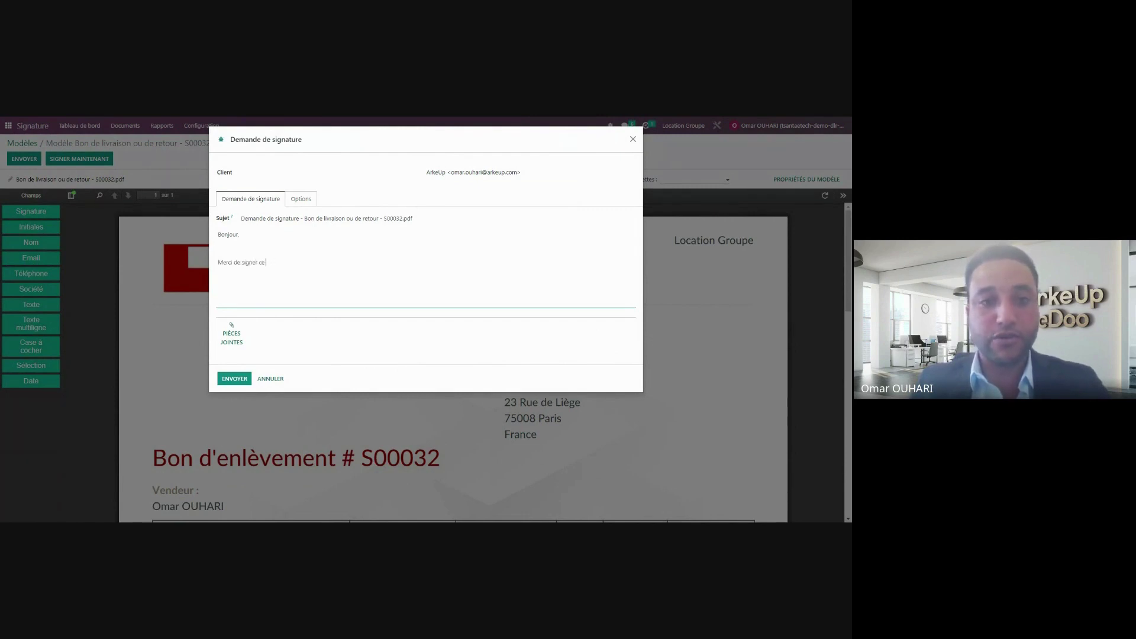
pyautogui.write('bon de sortie')
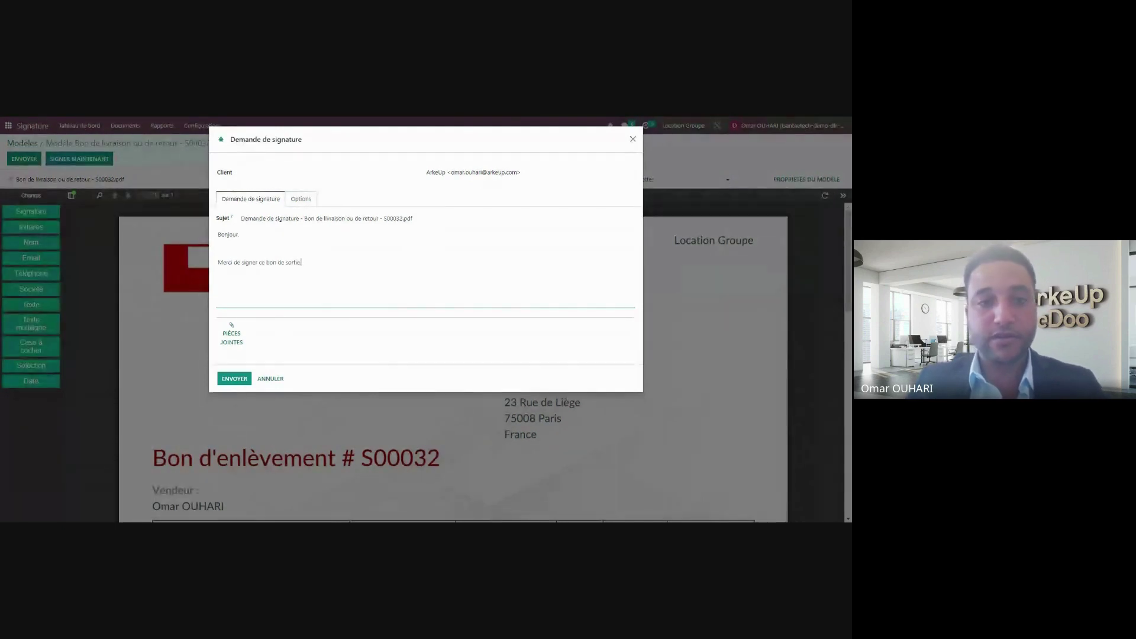
pyautogui.click(220, 376)
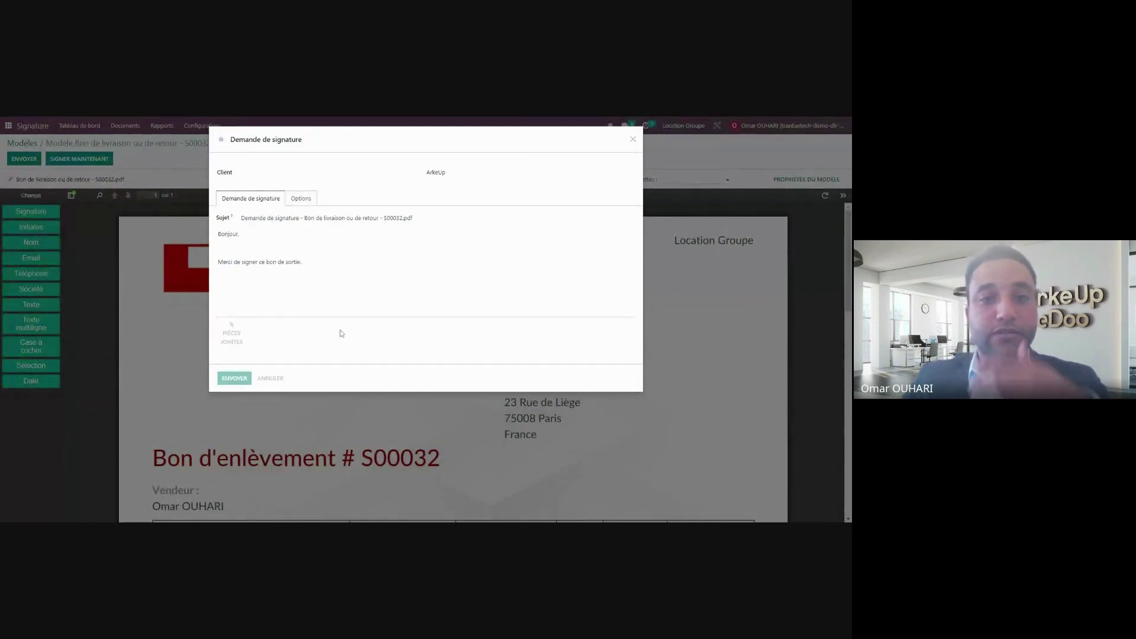
# Switch to Gmail and read the new Demande de signature email for the slip among the inbox notifications.
pyautogui.scroll(-10, 340, 338)
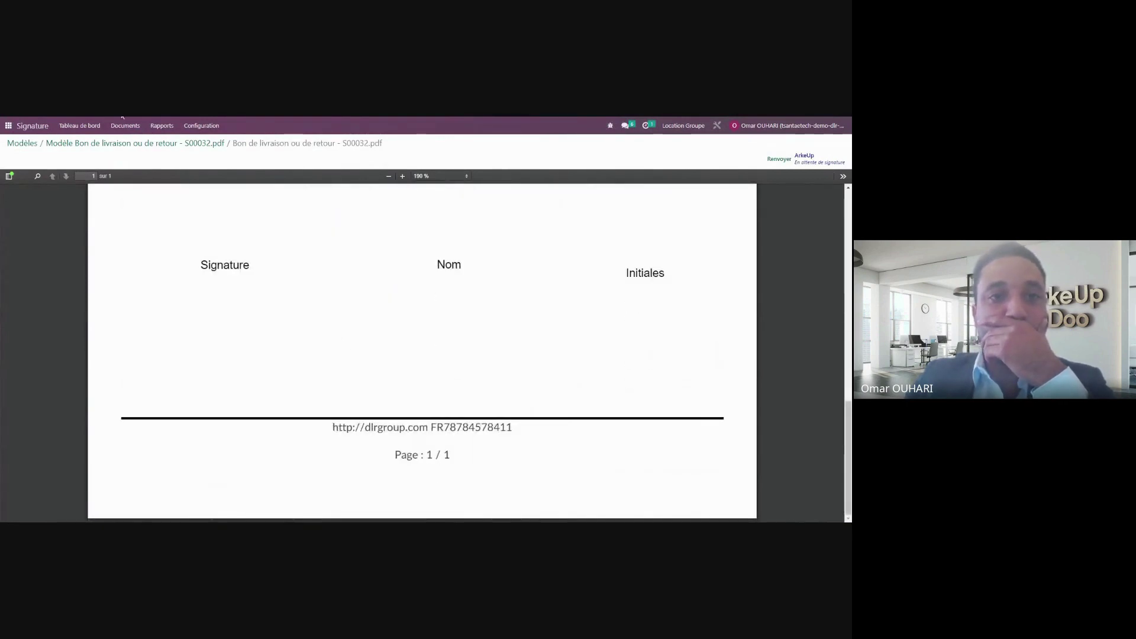
pyautogui.click(122, 117)
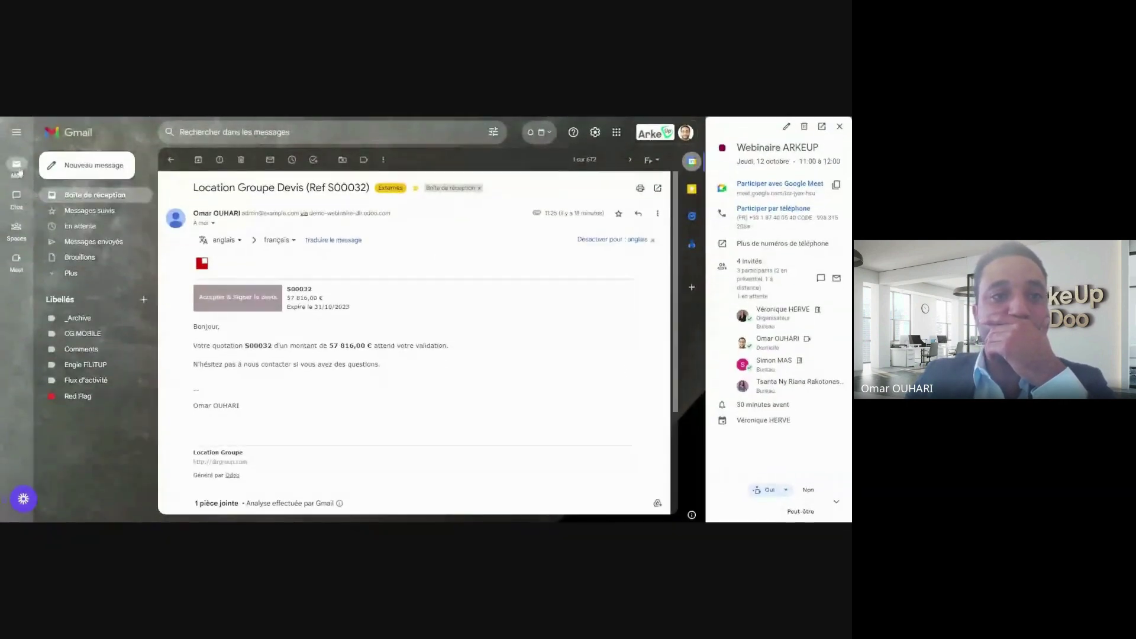
pyautogui.click(81, 196)
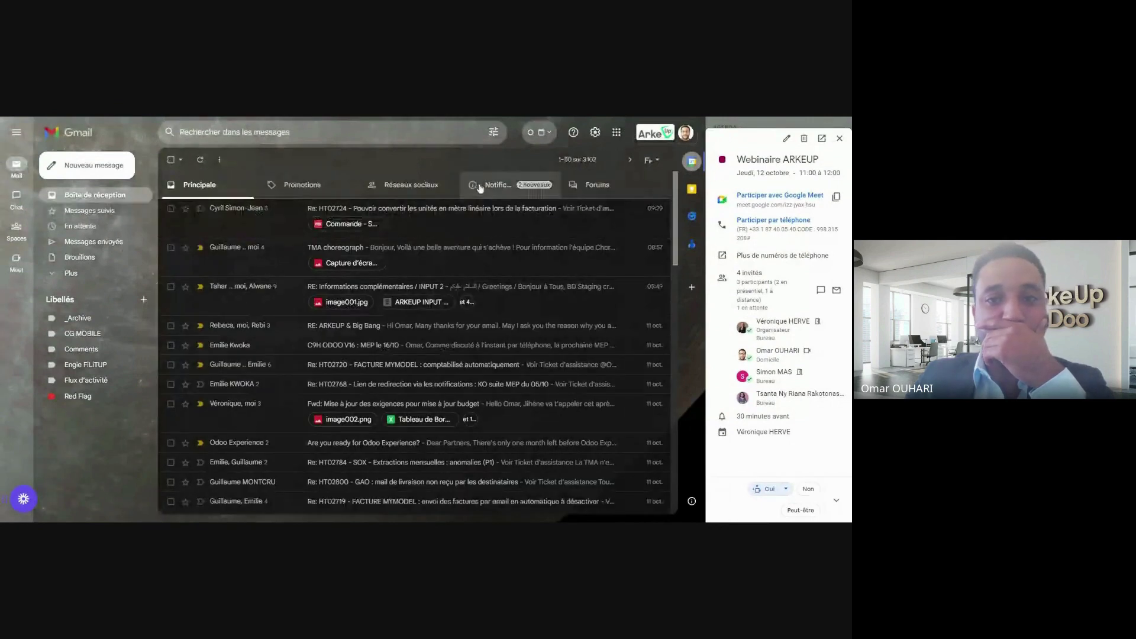
pyautogui.click(497, 189)
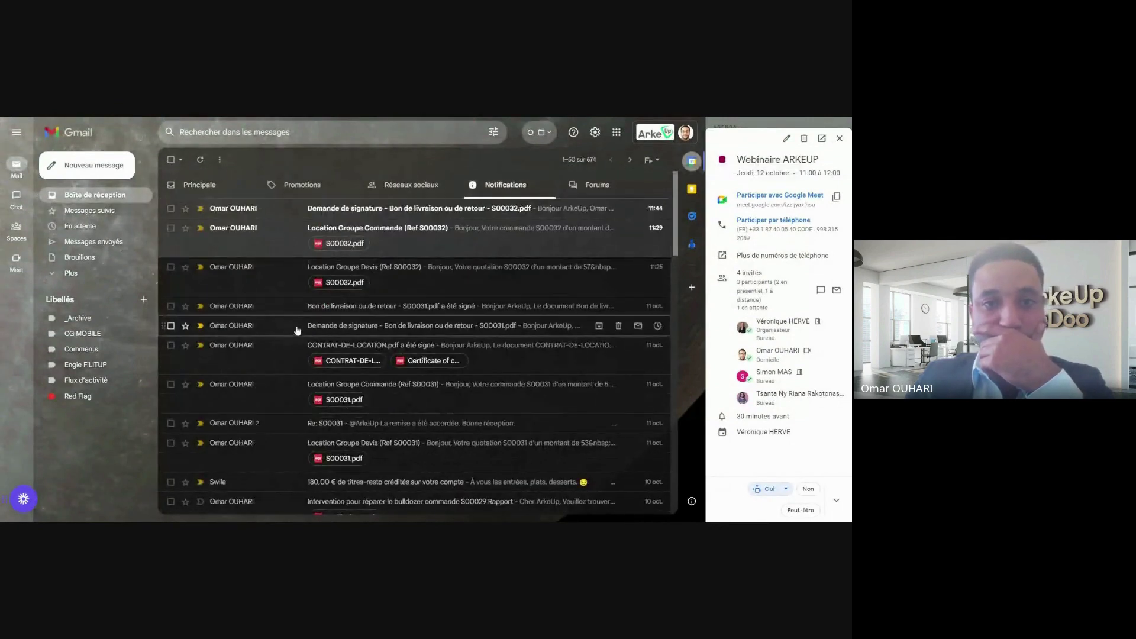
pyautogui.click(375, 211)
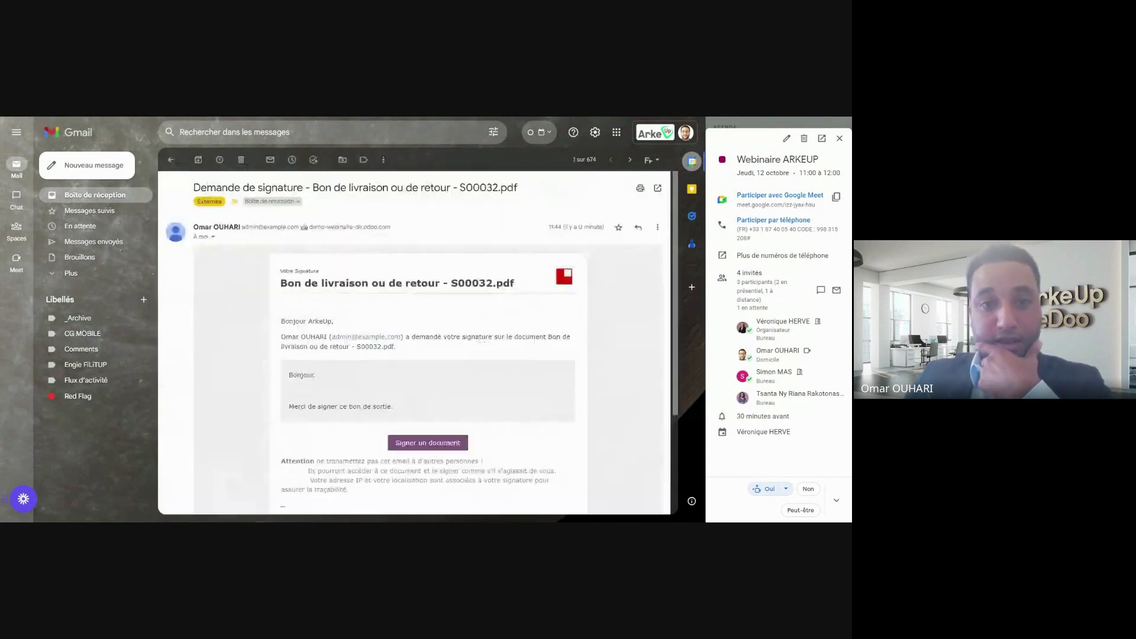
pyautogui.scroll(-1, 384, 324)
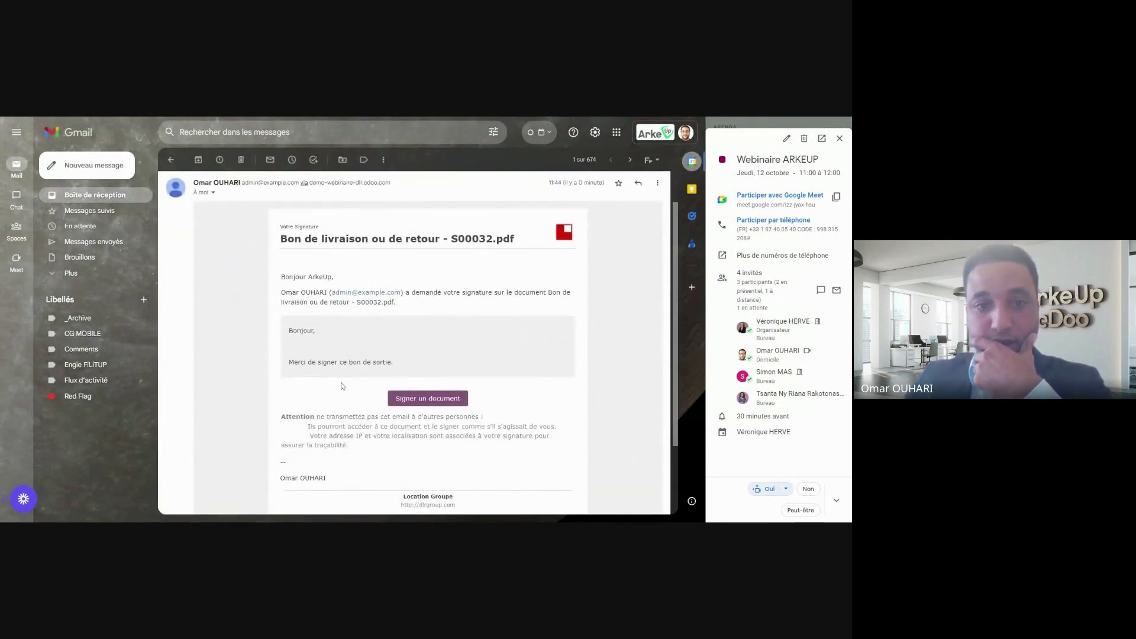
pyautogui.moveTo(307, 362); pyautogui.dragTo(427, 363)
pyautogui.click(427, 363)
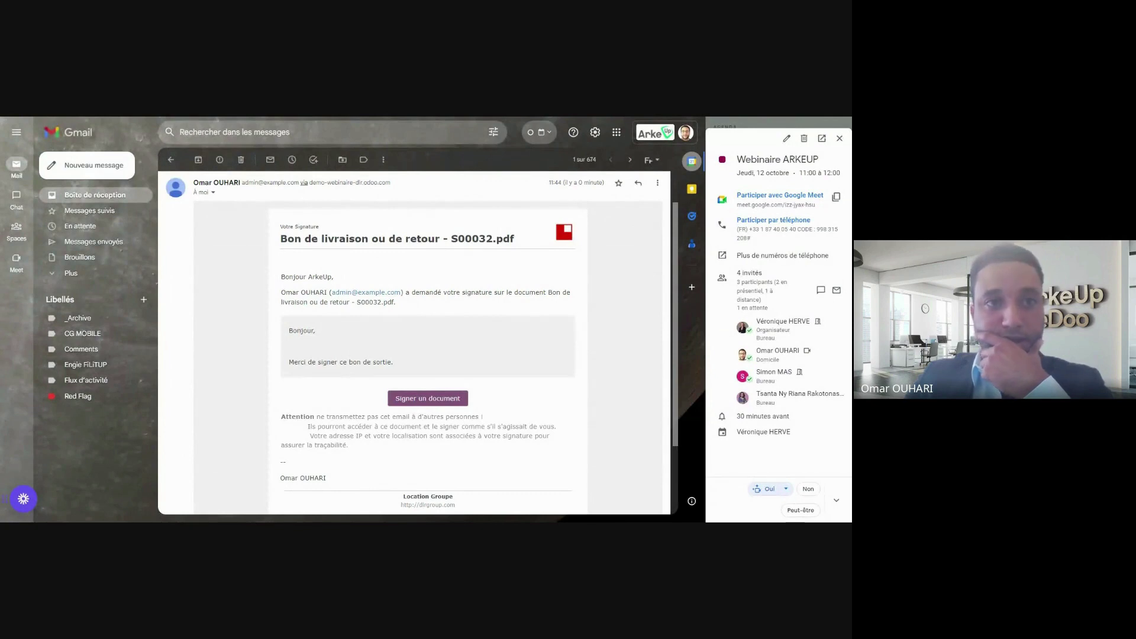
# Open the slip for signing from the email and fill its date field with 12/10/2023.
pyautogui.click(428, 398)
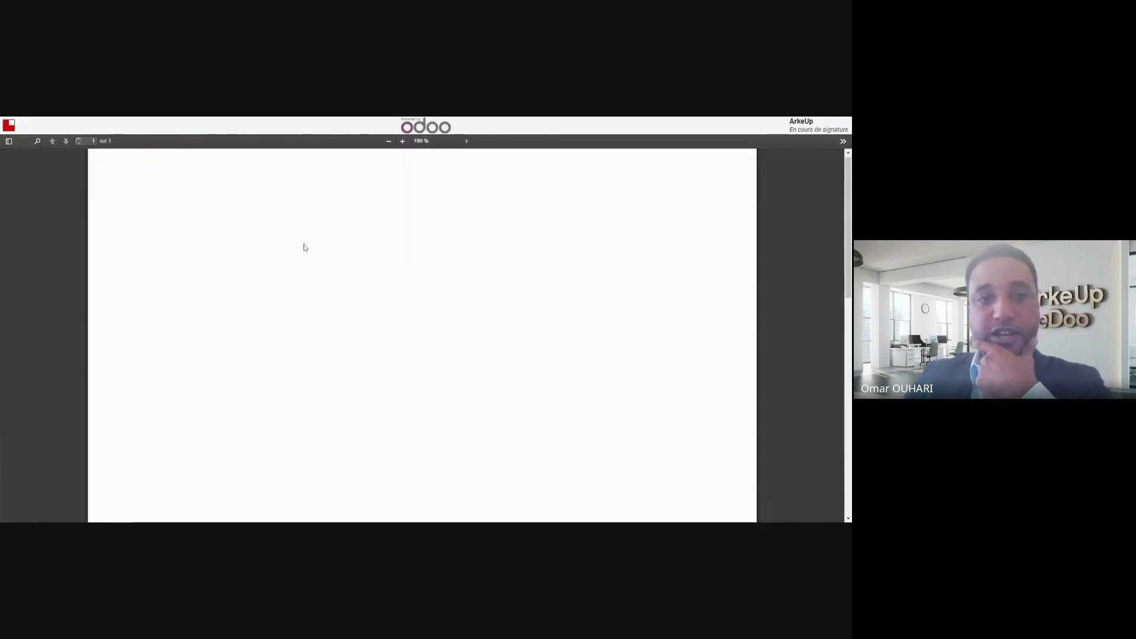
pyautogui.scroll(-4, 337, 307)
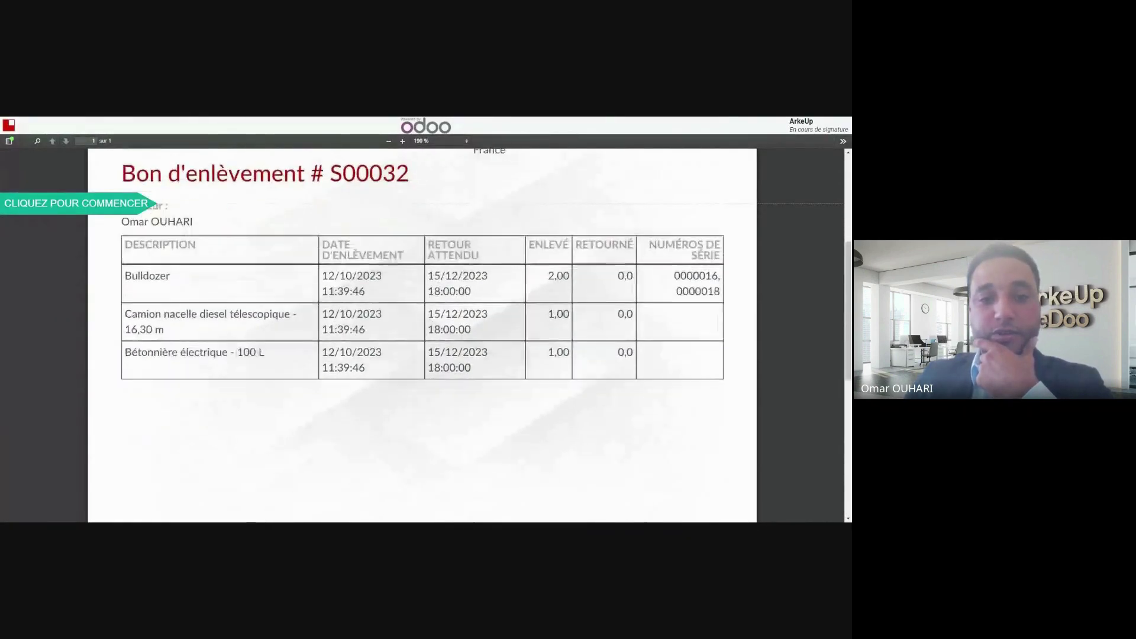
pyautogui.scroll(-4, 296, 414)
pyautogui.click(198, 306)
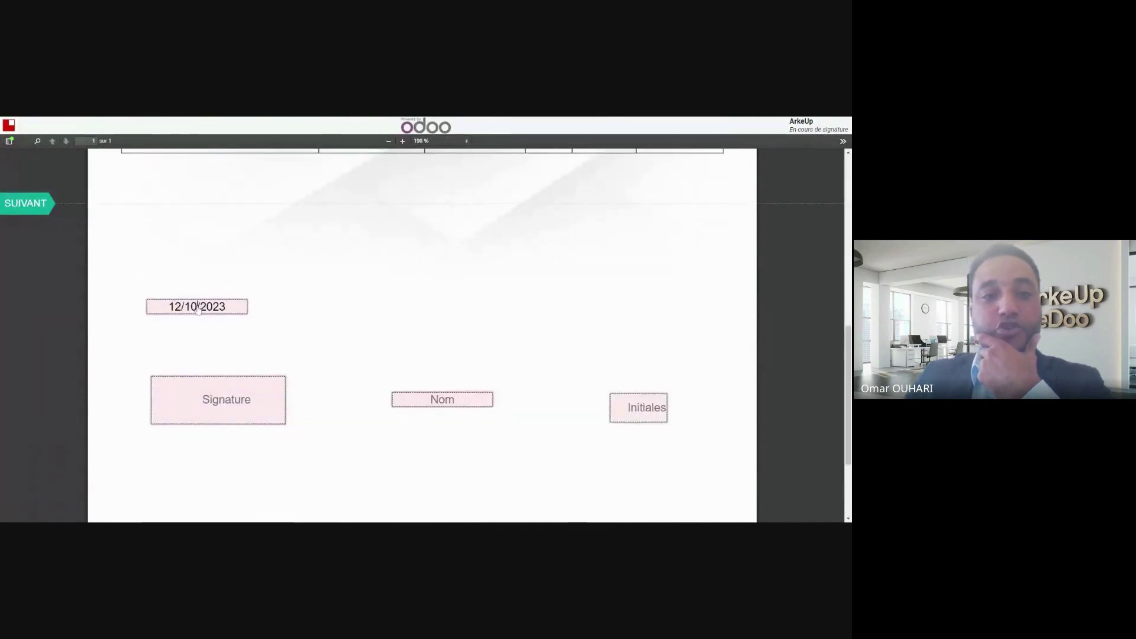
# Sign the slip with the automatic ArkeUp signature and fill in the name and initials fields.
pyautogui.click(216, 407)
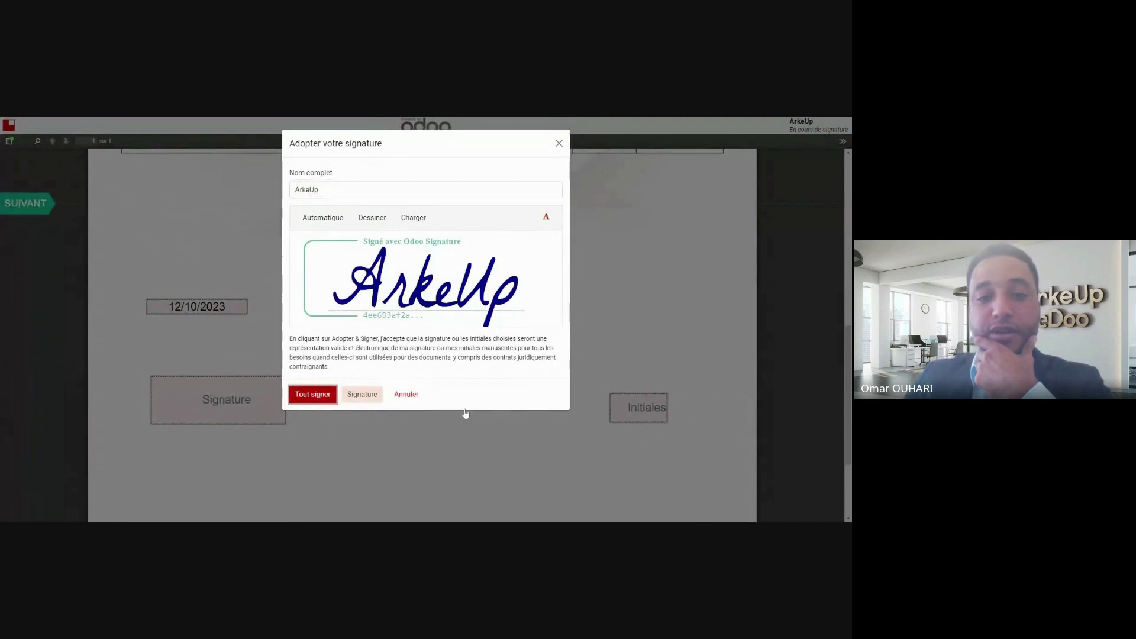
pyautogui.press('Return')
pyautogui.click(653, 411)
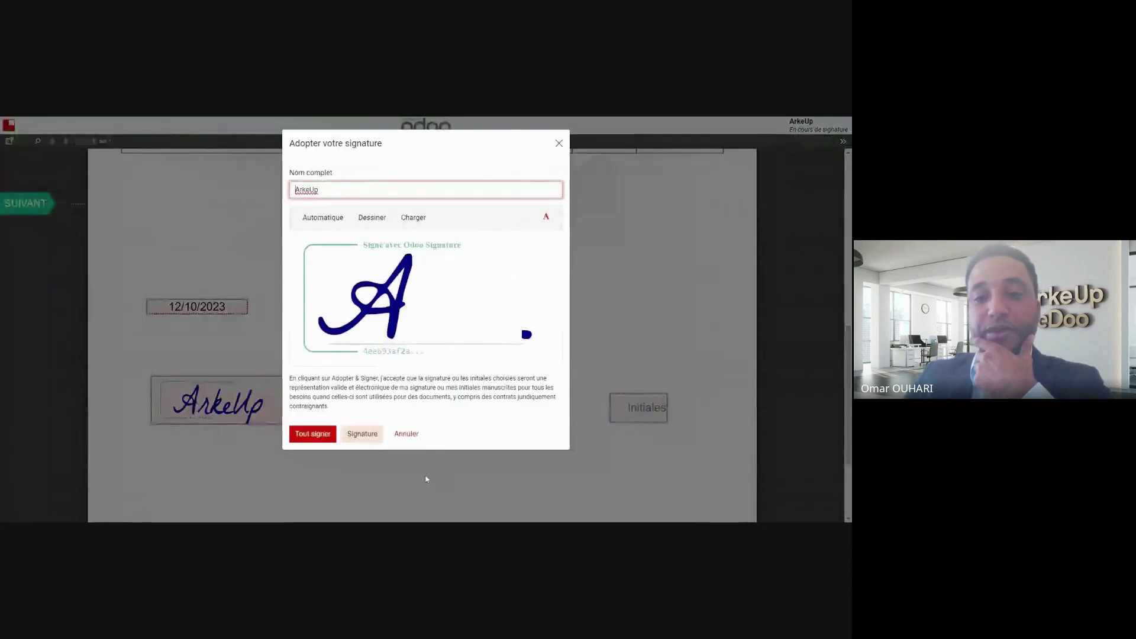
pyautogui.click(313, 434)
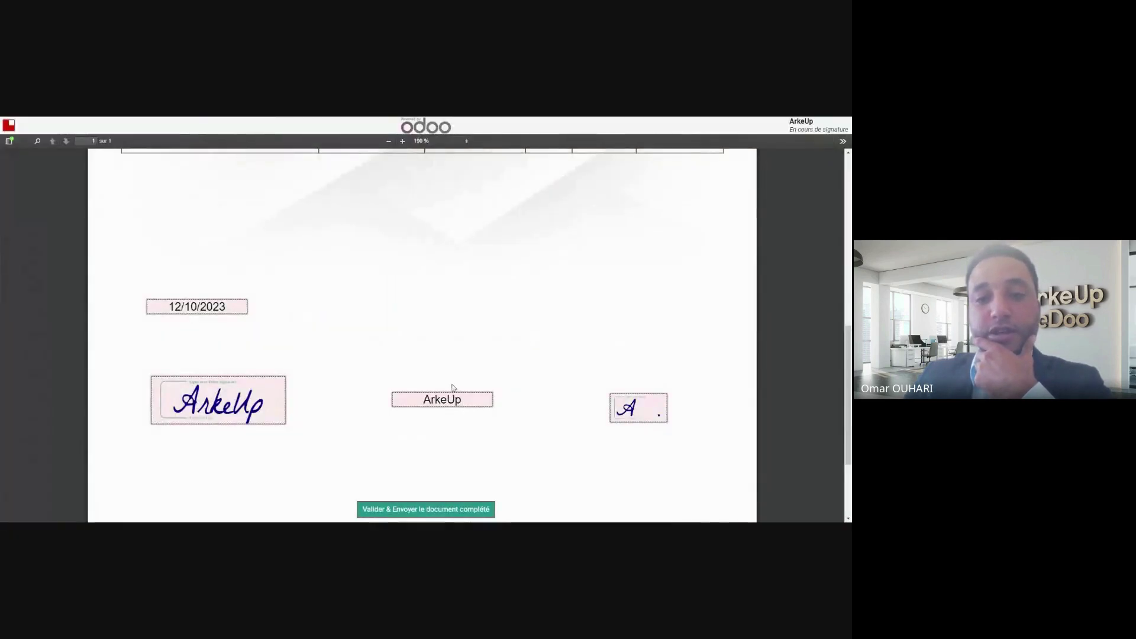
# Validate and send the completed slip, dismiss the thank-you dialog and check the signed copy's date and signature.
pyautogui.scroll(-3, 435, 325)
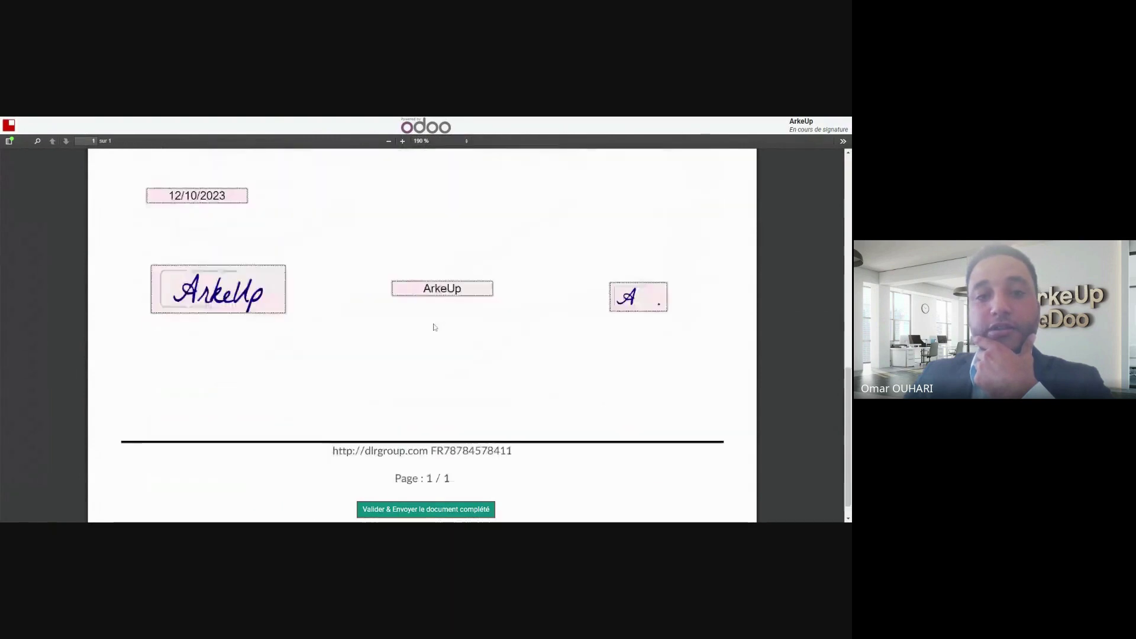
pyautogui.click(433, 510)
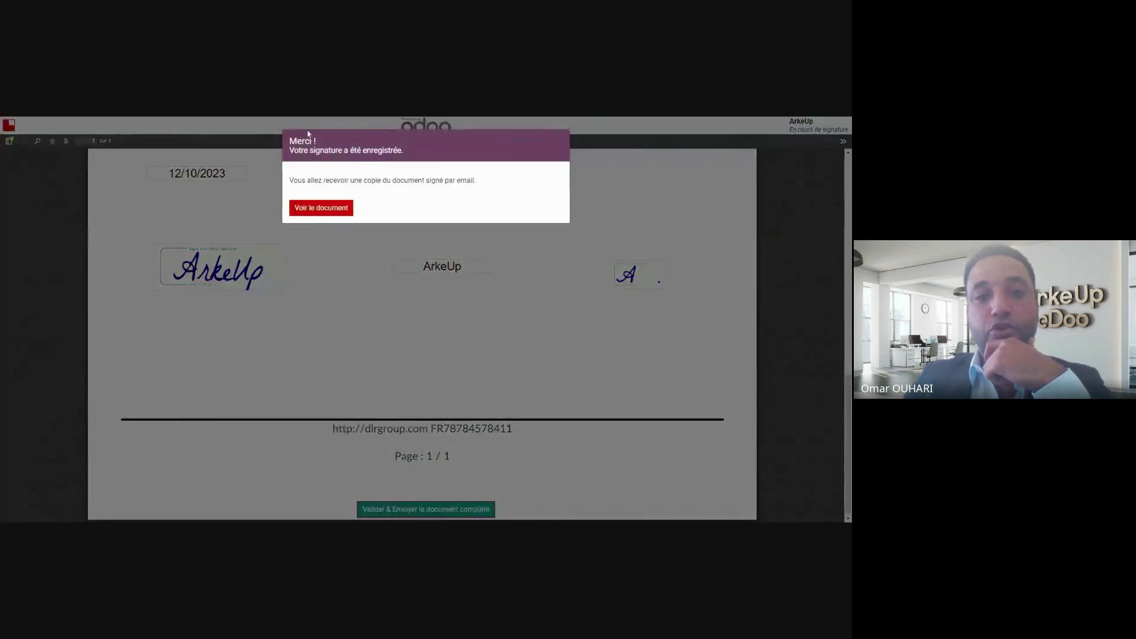
pyautogui.click(514, 244)
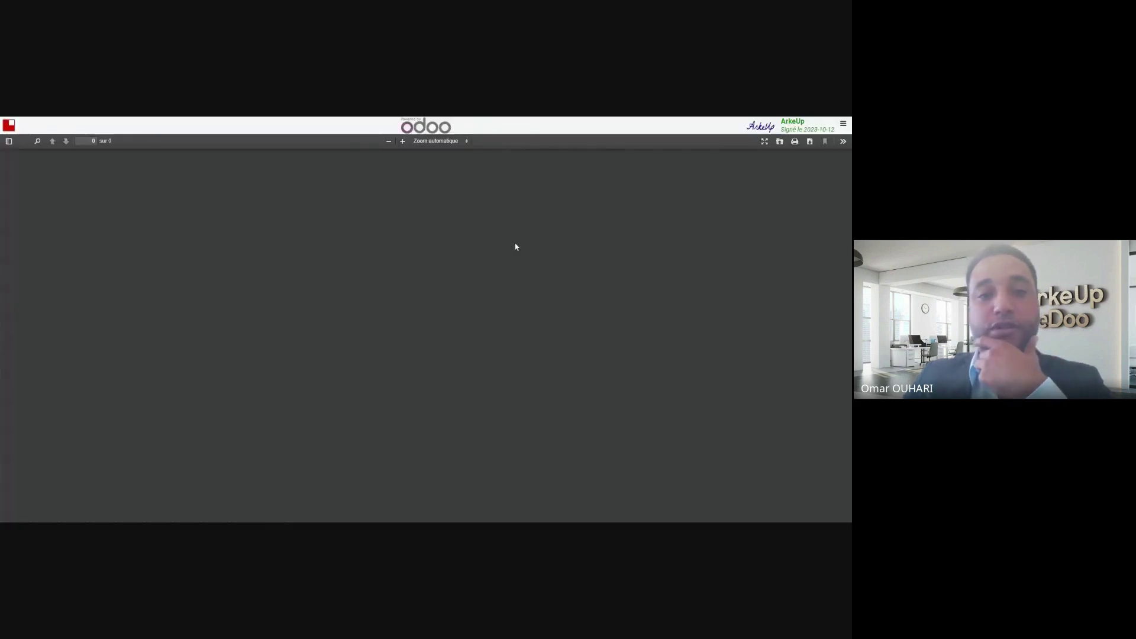
pyautogui.scroll(-10, 403, 277)
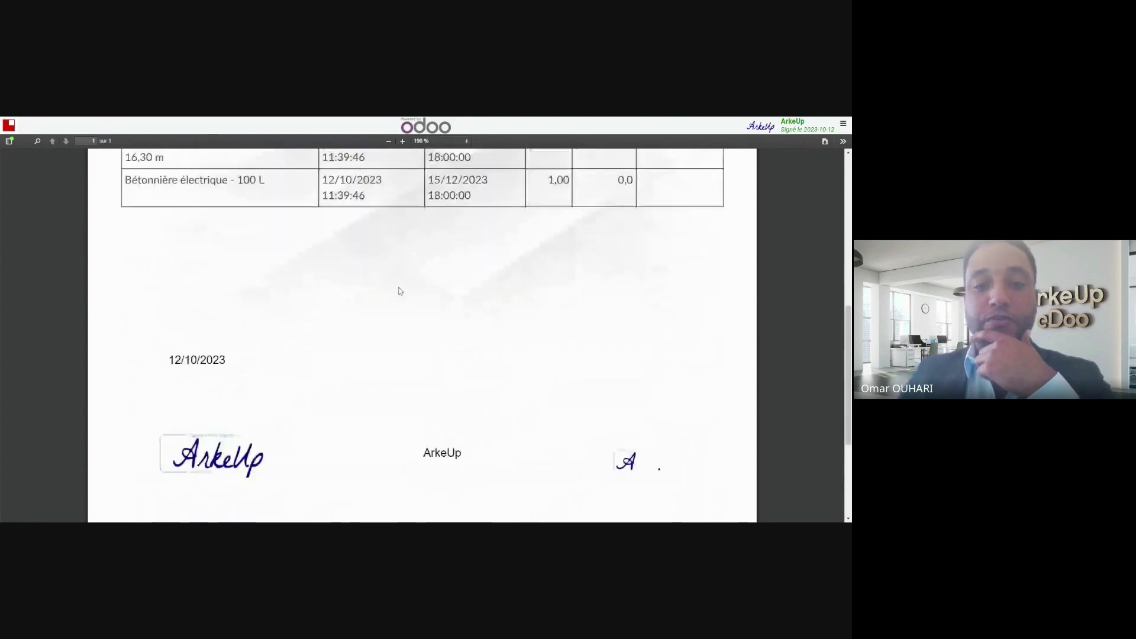
pyautogui.doubleClick(175, 269)
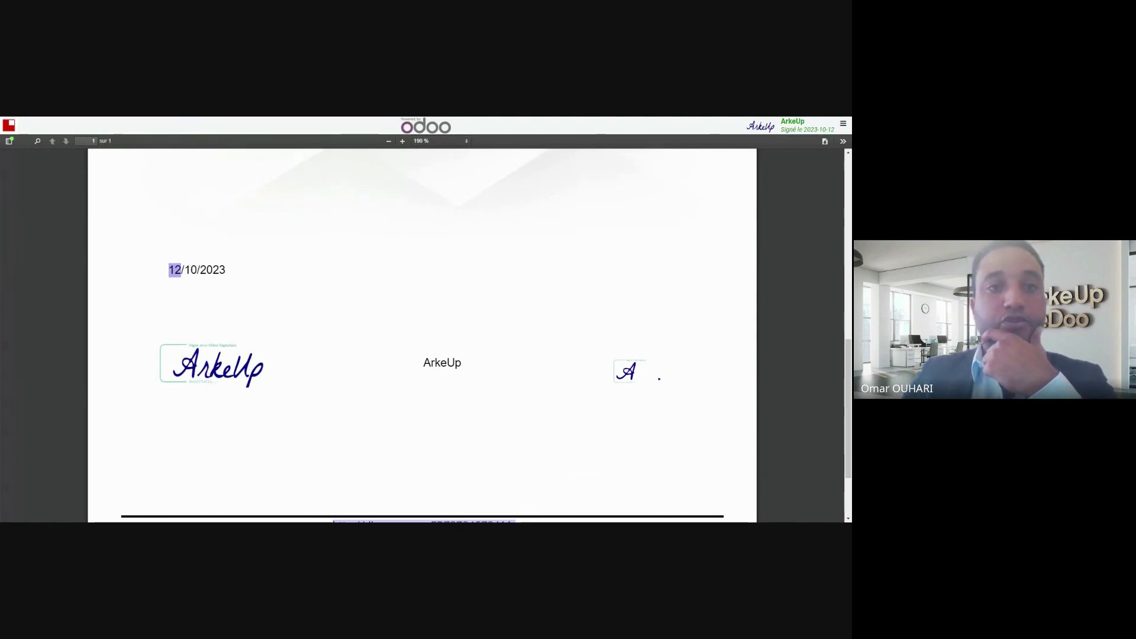
# Return to Odoo's Signature documents, open ArkeUp's signed slip dated 12/10/2023 and review its equipment lines, date, signature, name and initials.
pyautogui.hotkey('ctrl', 'Tab')
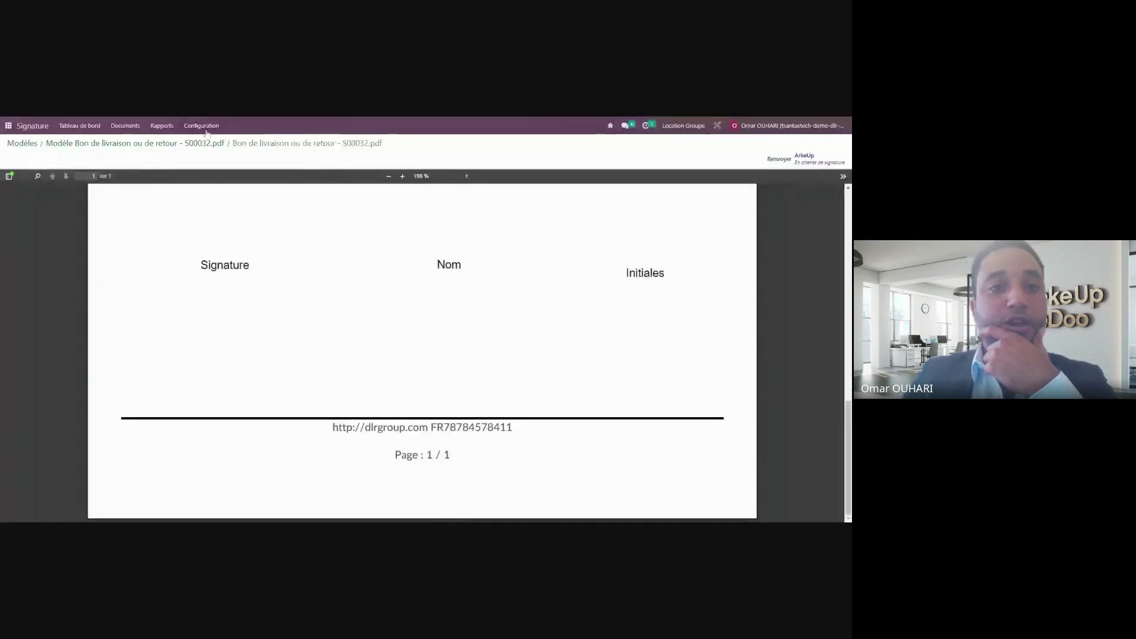
pyautogui.click(105, 143)
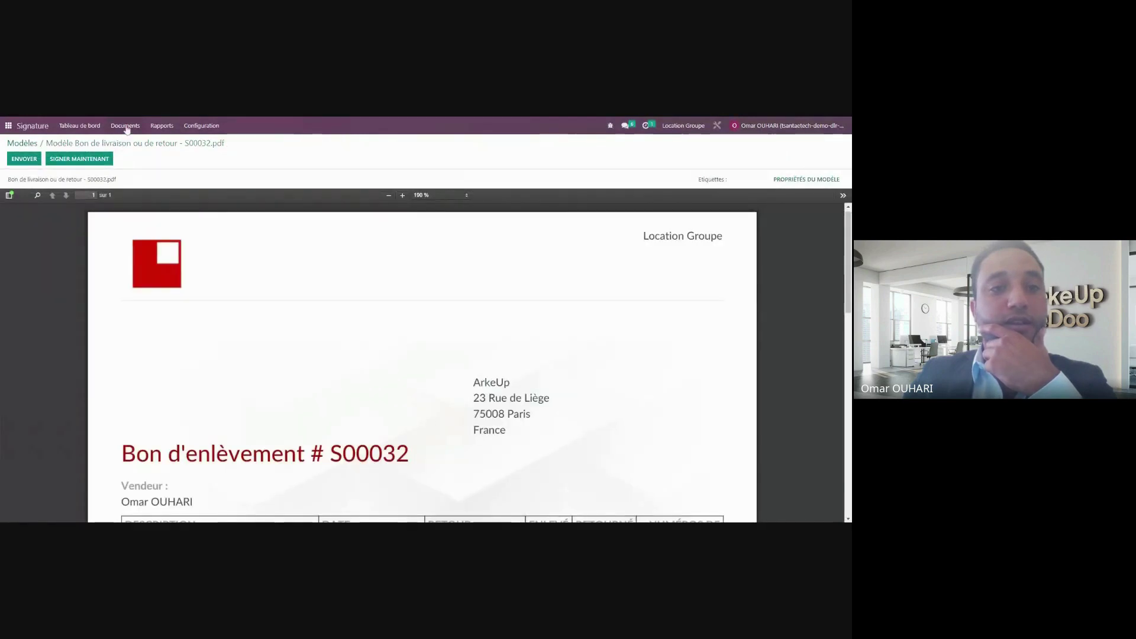
pyautogui.click(126, 126)
pyautogui.click(140, 144)
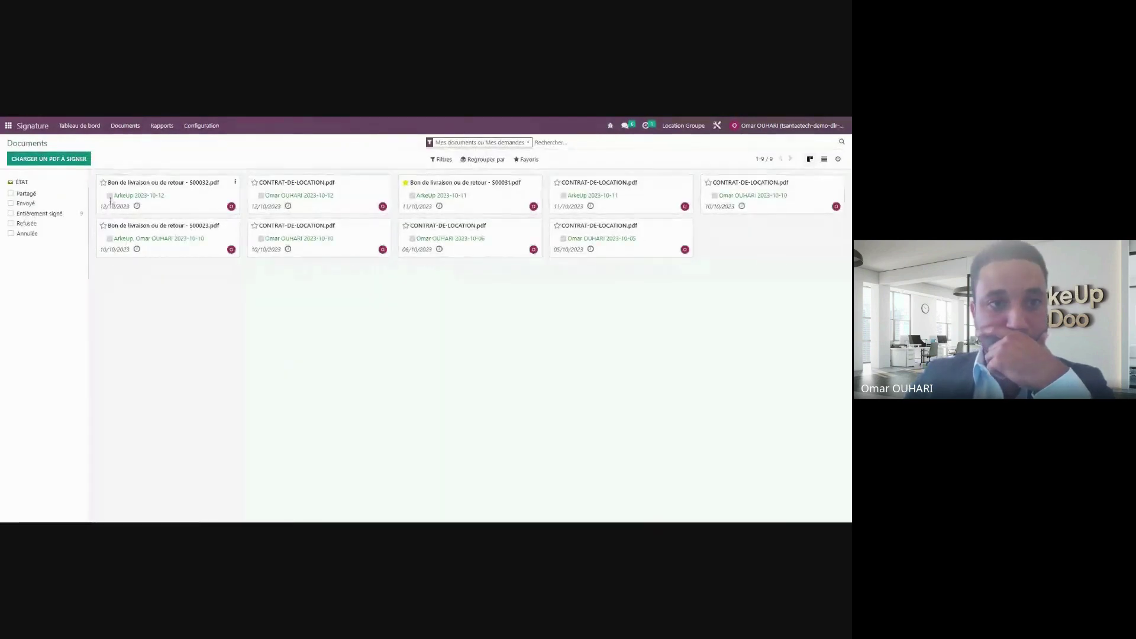
pyautogui.click(200, 196)
pyautogui.scroll(-5, 319, 299)
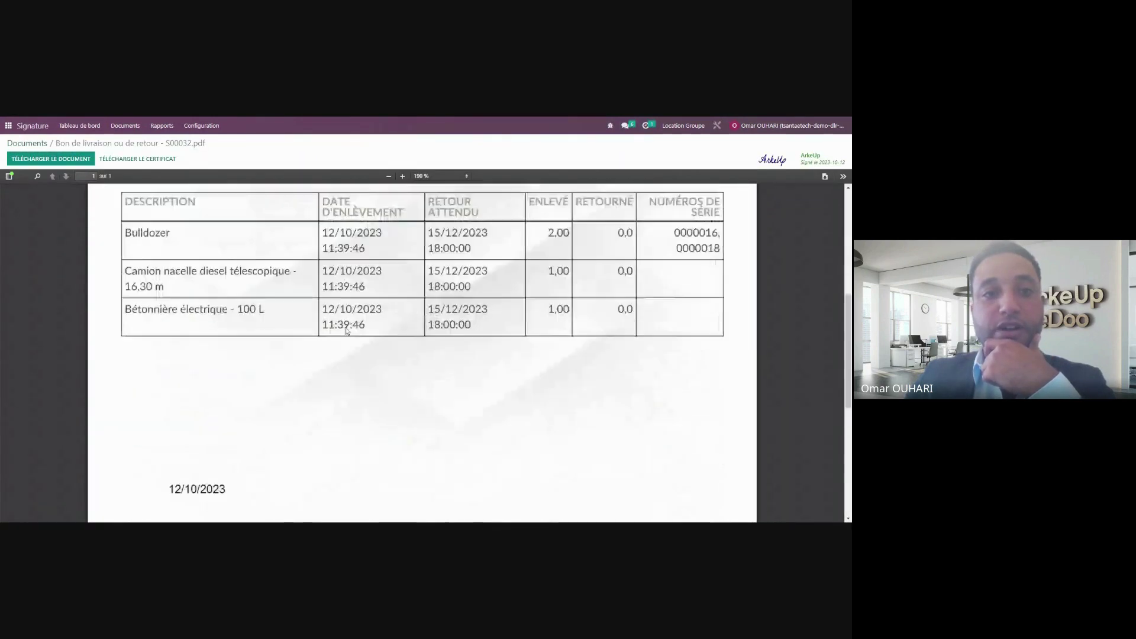
pyautogui.scroll(-3, 233, 396)
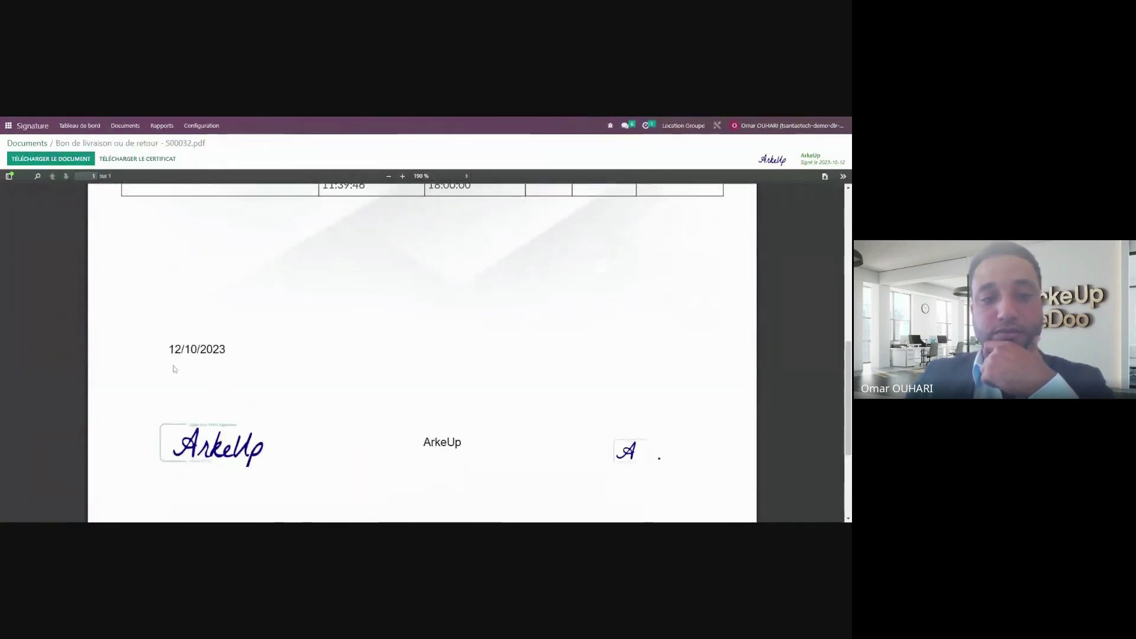
pyautogui.scroll(5, 337, 418)
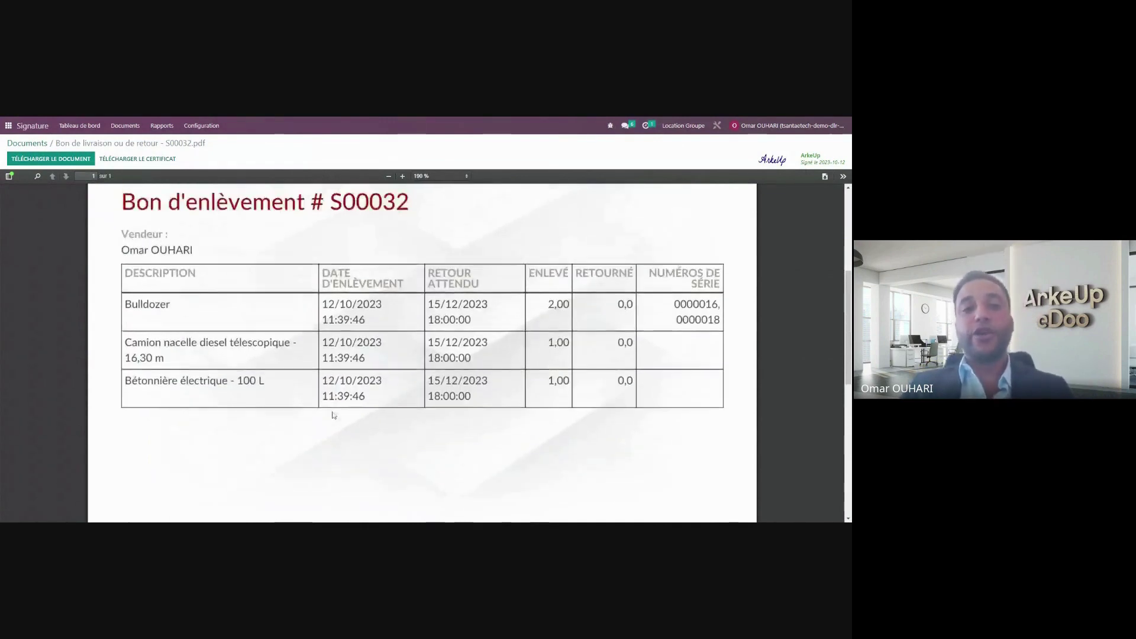
pyautogui.scroll(-3, 290, 395)
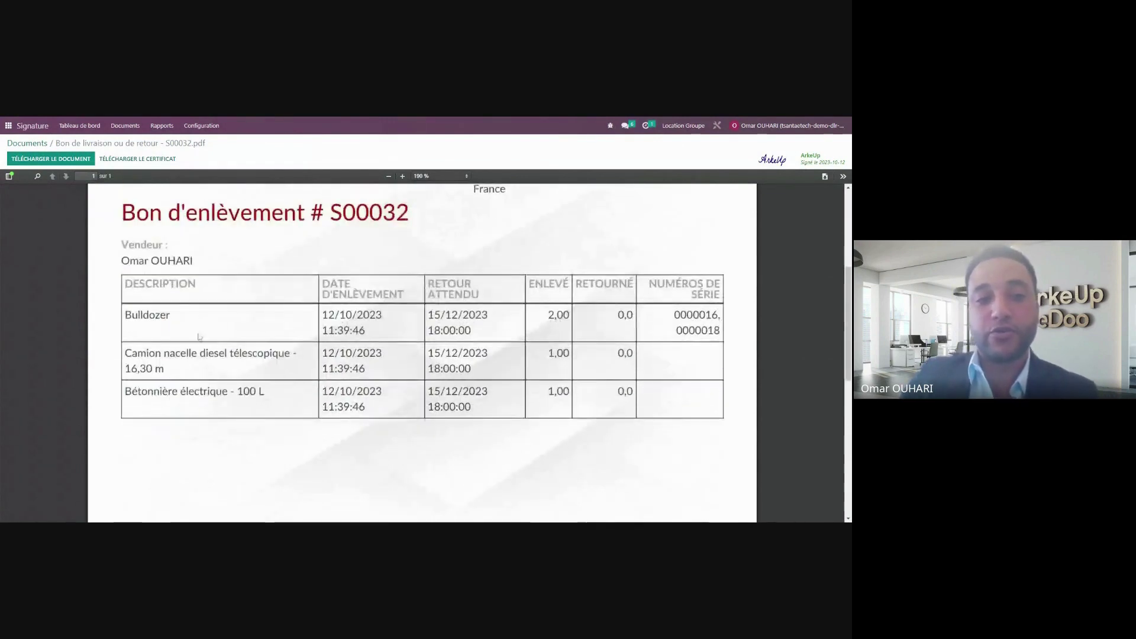
pyautogui.scroll(-4, 313, 433)
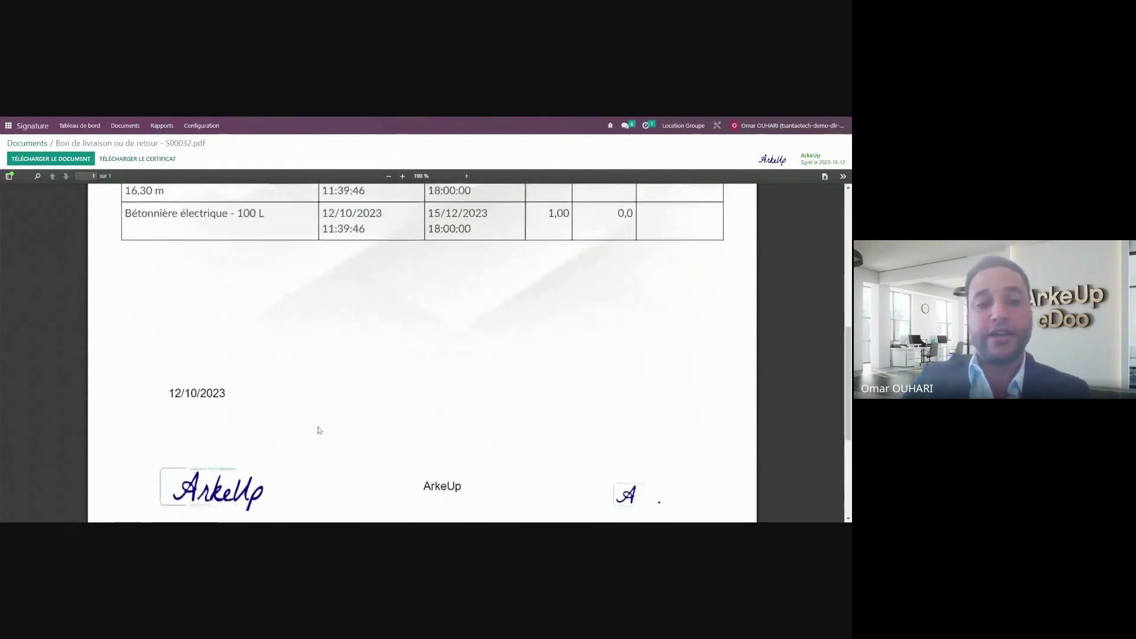
pyautogui.scroll(-2, 318, 430)
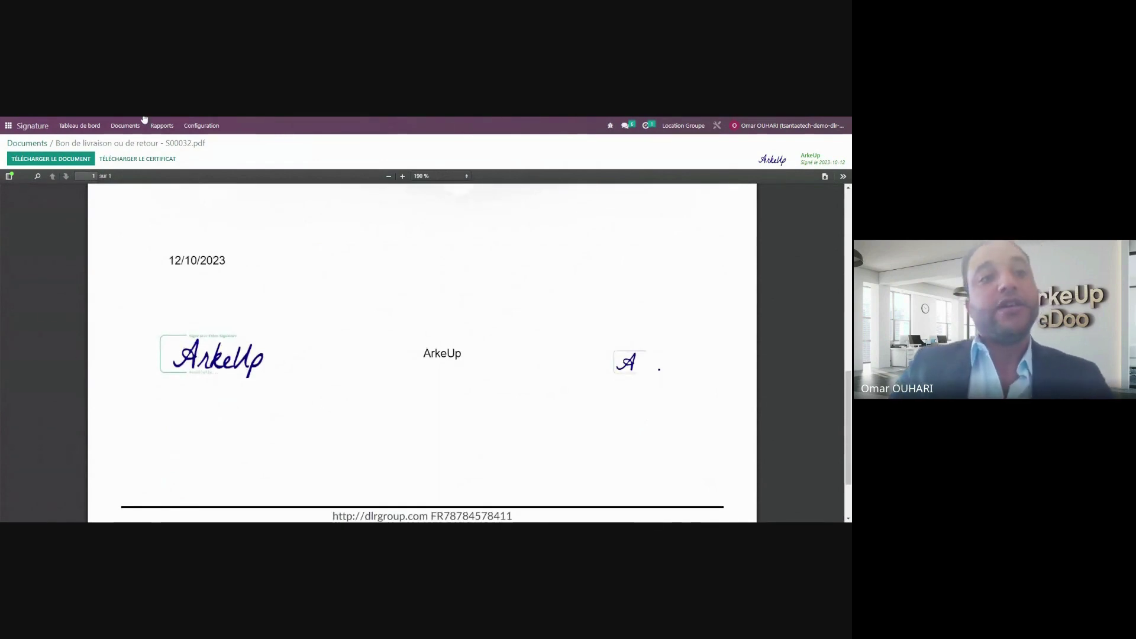
# Open ArkeUp's picked-up rental order in the Location app and review the pickup entry and messages in its history.
pyautogui.click(13, 126)
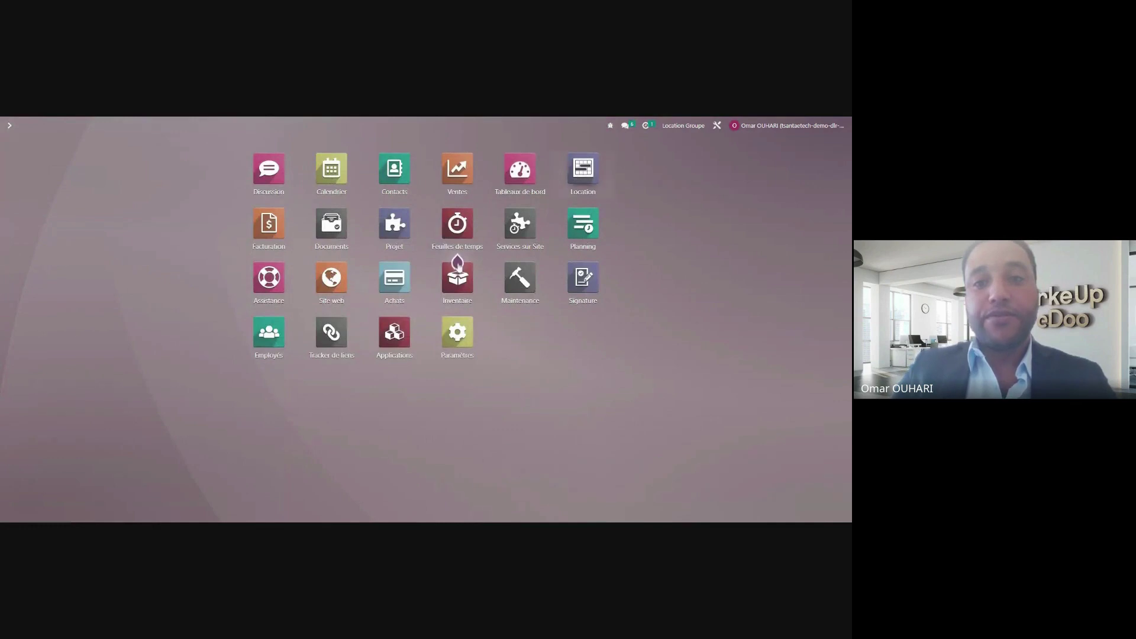
pyautogui.click(583, 168)
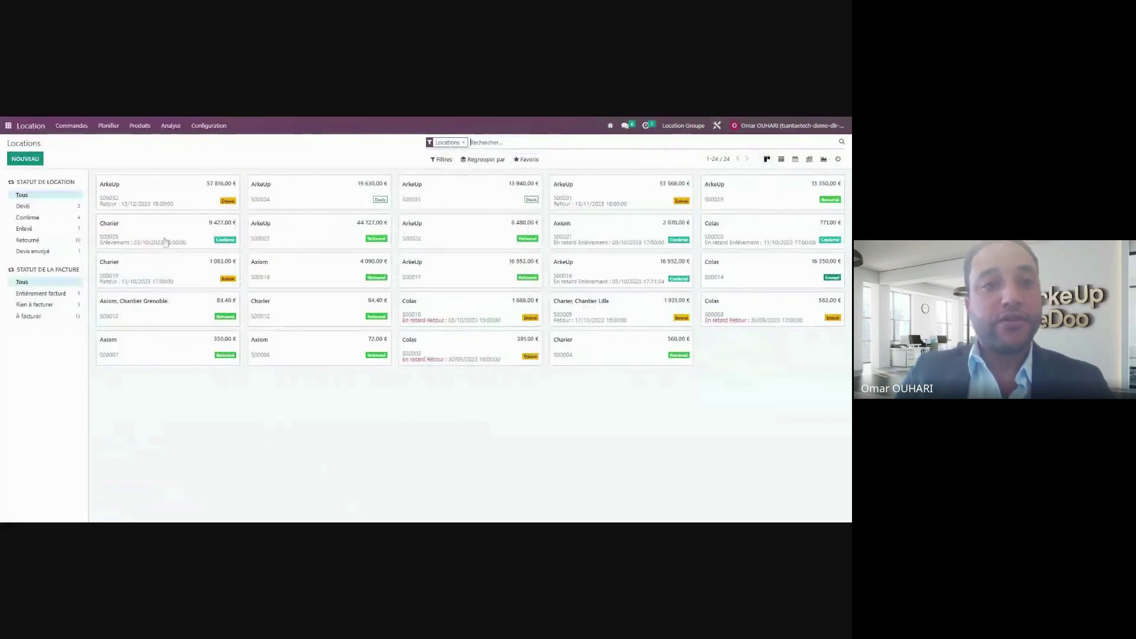
pyautogui.click(193, 188)
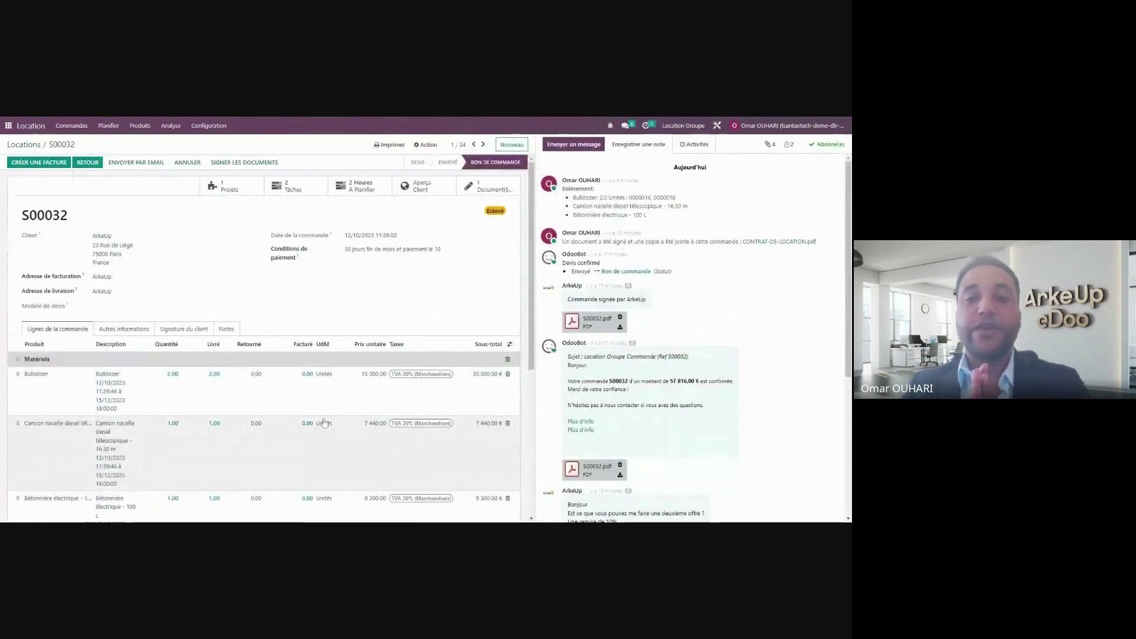
pyautogui.moveTo(627, 205); pyautogui.dragTo(655, 223)
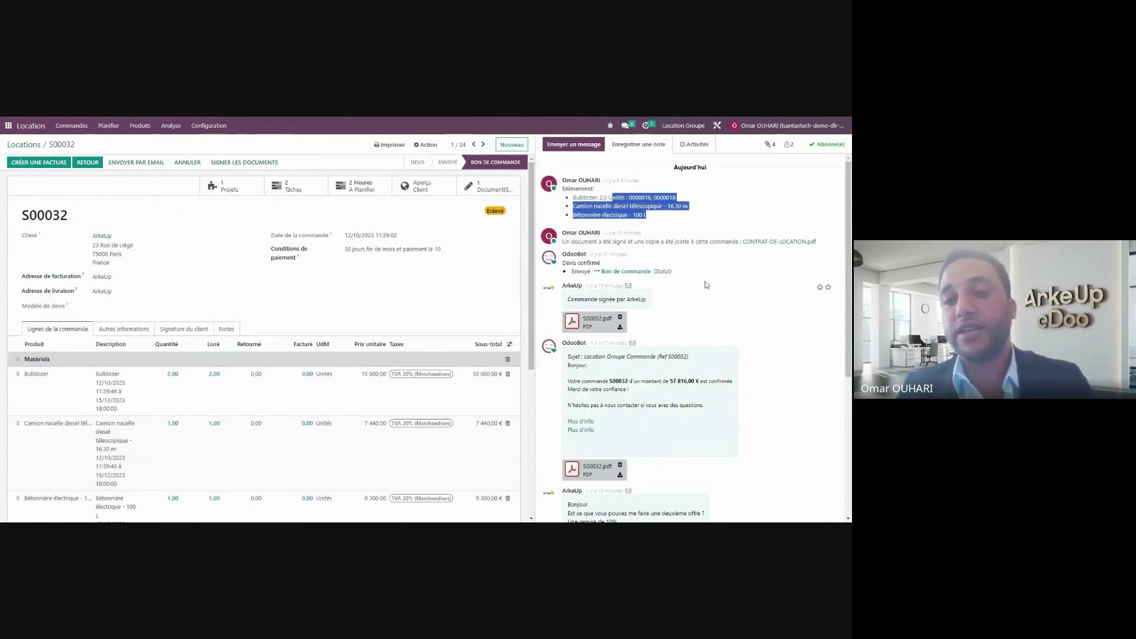
pyautogui.scroll(-1, 706, 286)
pyautogui.scroll(1, 706, 285)
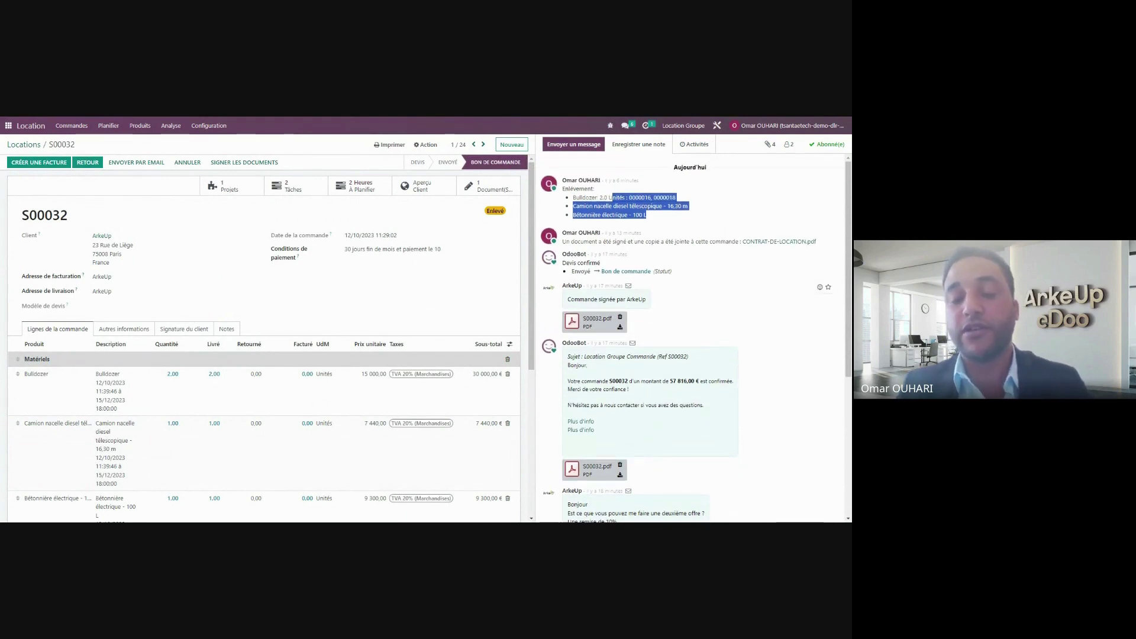
pyautogui.scroll(-1, 758, 447)
pyautogui.scroll(1, 758, 446)
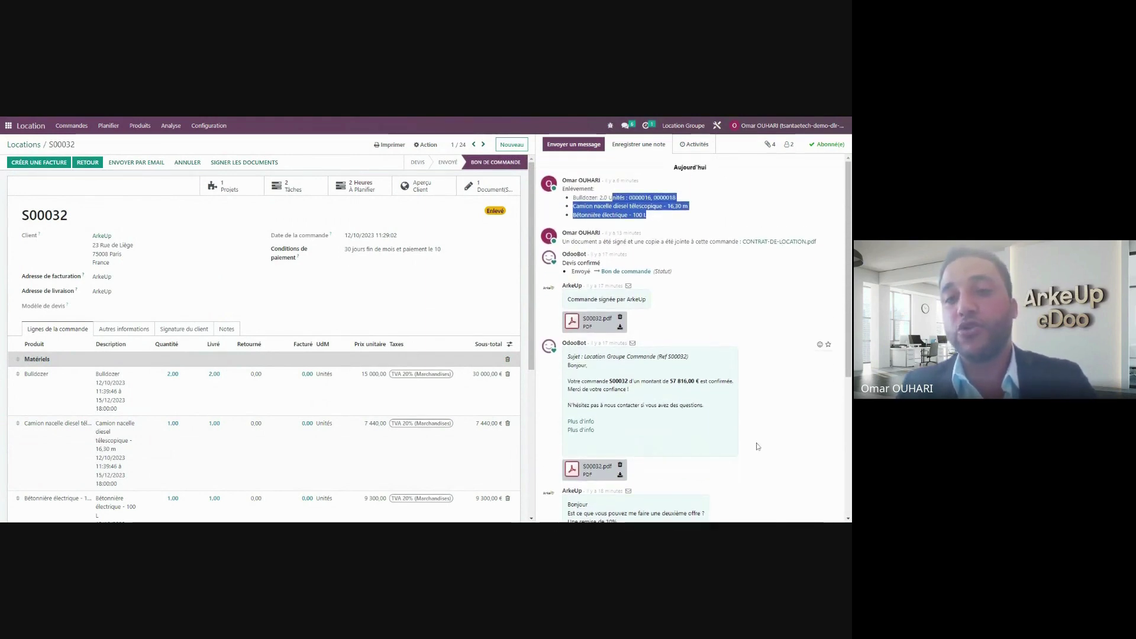
pyautogui.scroll(-1, 695, 328)
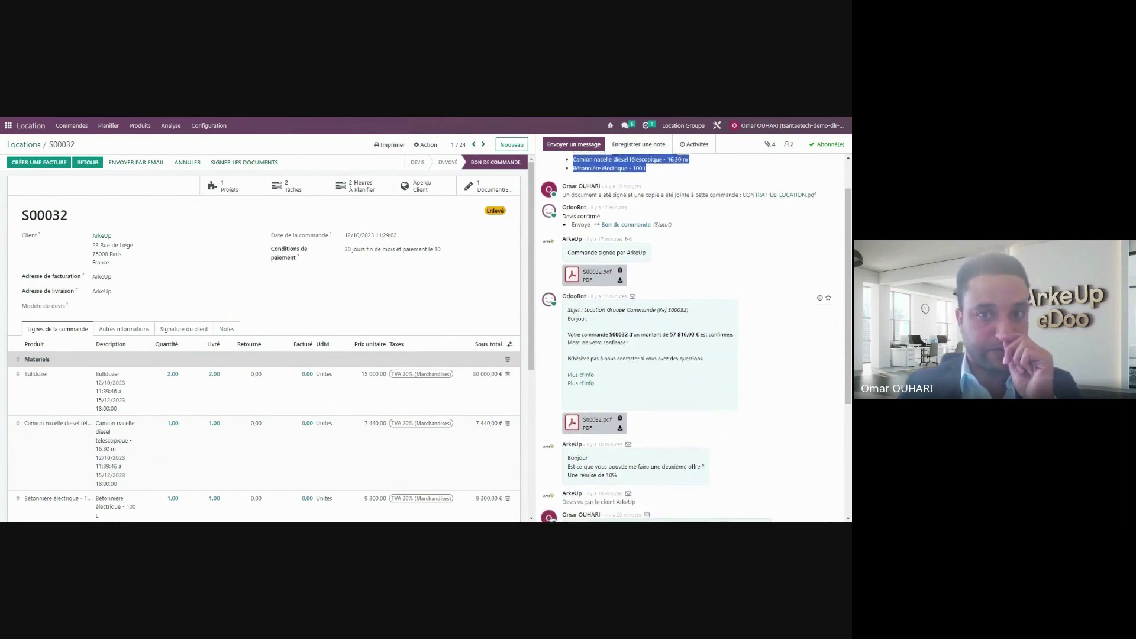
pyautogui.scroll(1, 695, 328)
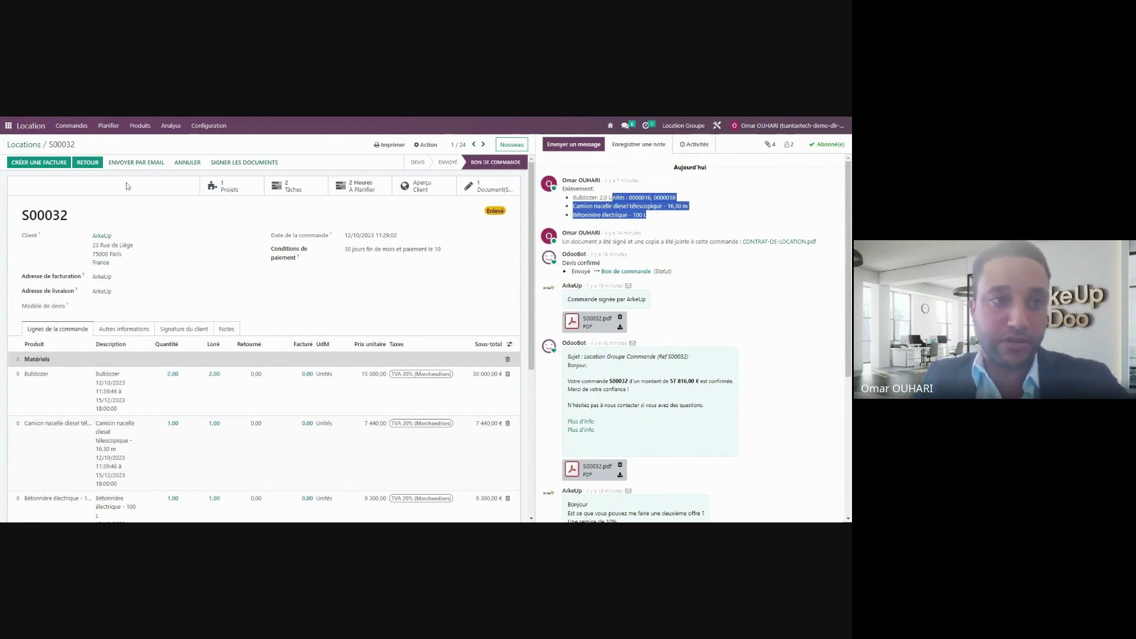
# Leave the rental order and create a Services sur Site task titled "Réparation de bulldozer" followed by the rental order number.
pyautogui.click(32, 147)
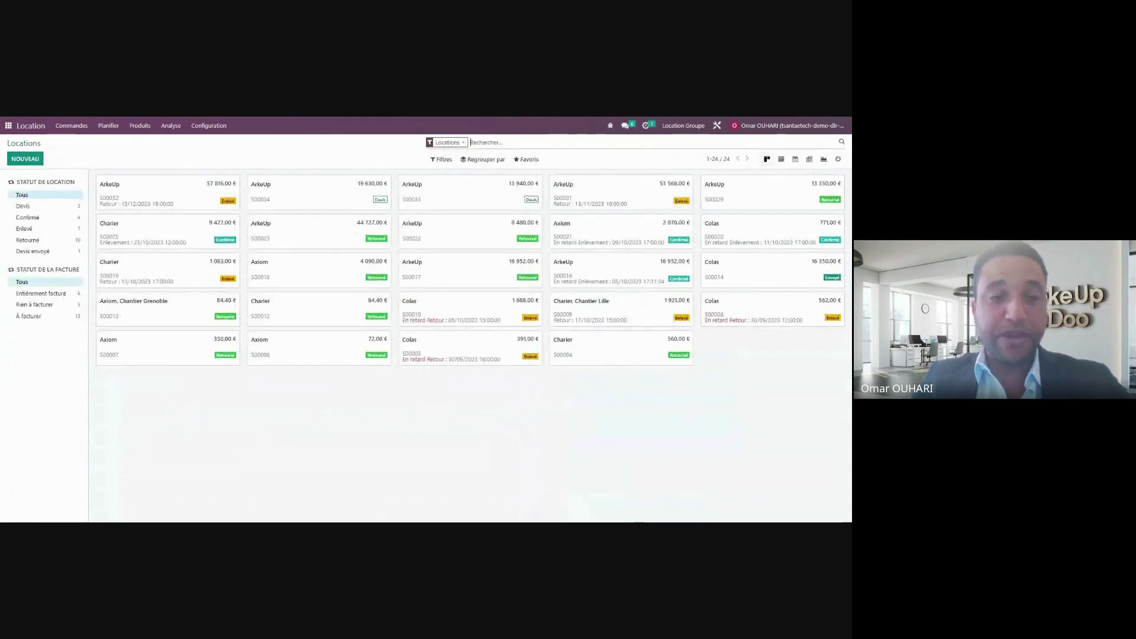
pyautogui.click(9, 126)
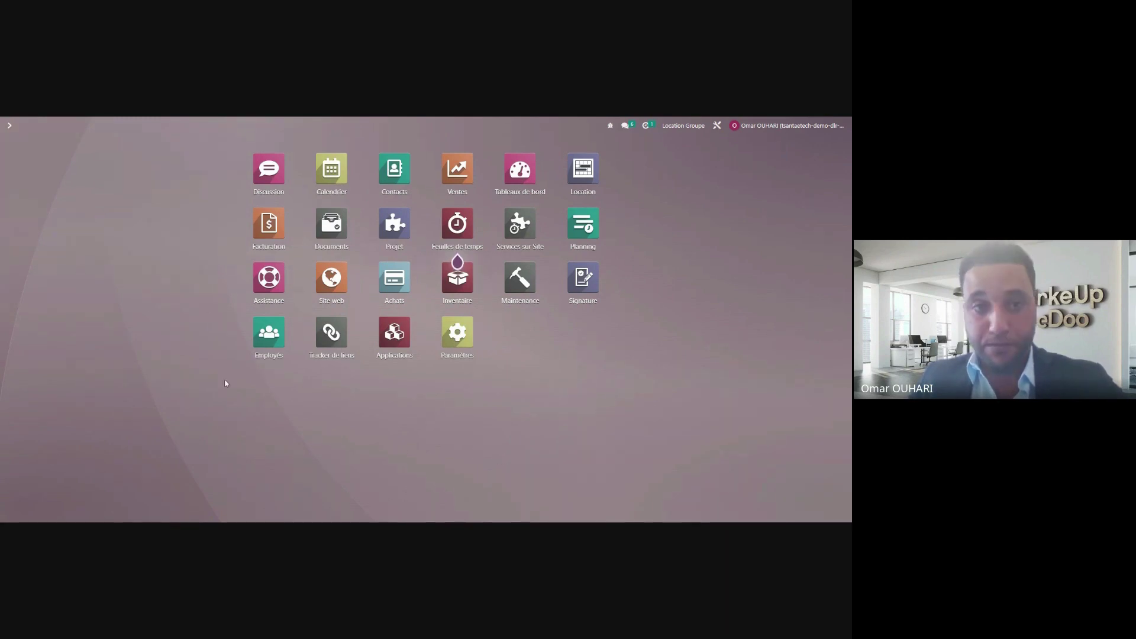
pyautogui.click(523, 235)
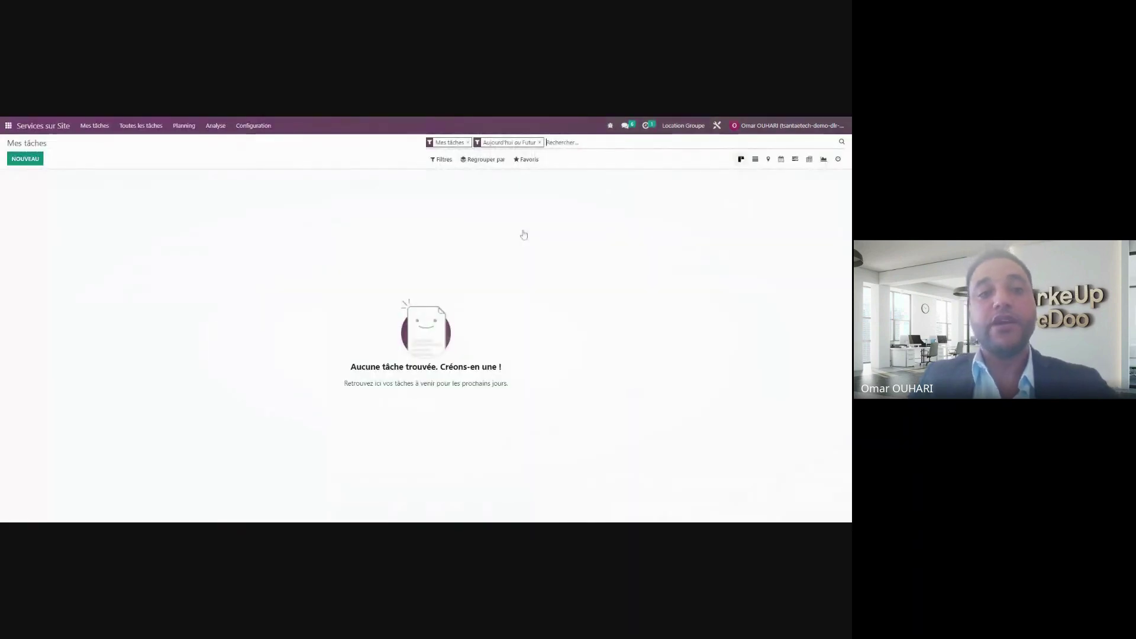
pyautogui.click(25, 159)
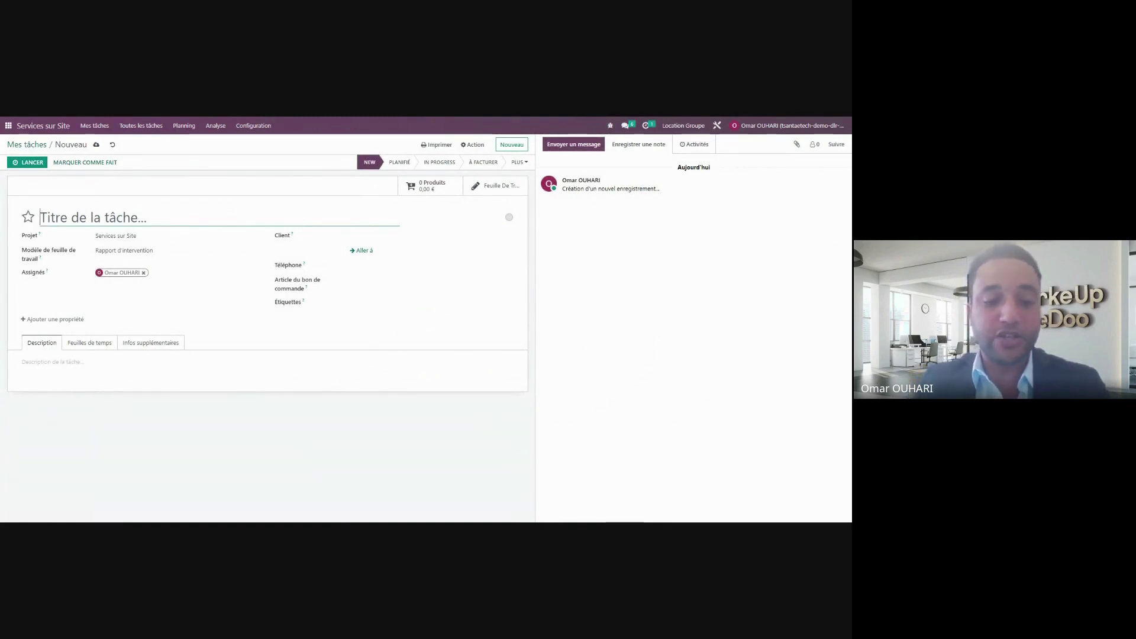
pyautogui.write('Réparation de')
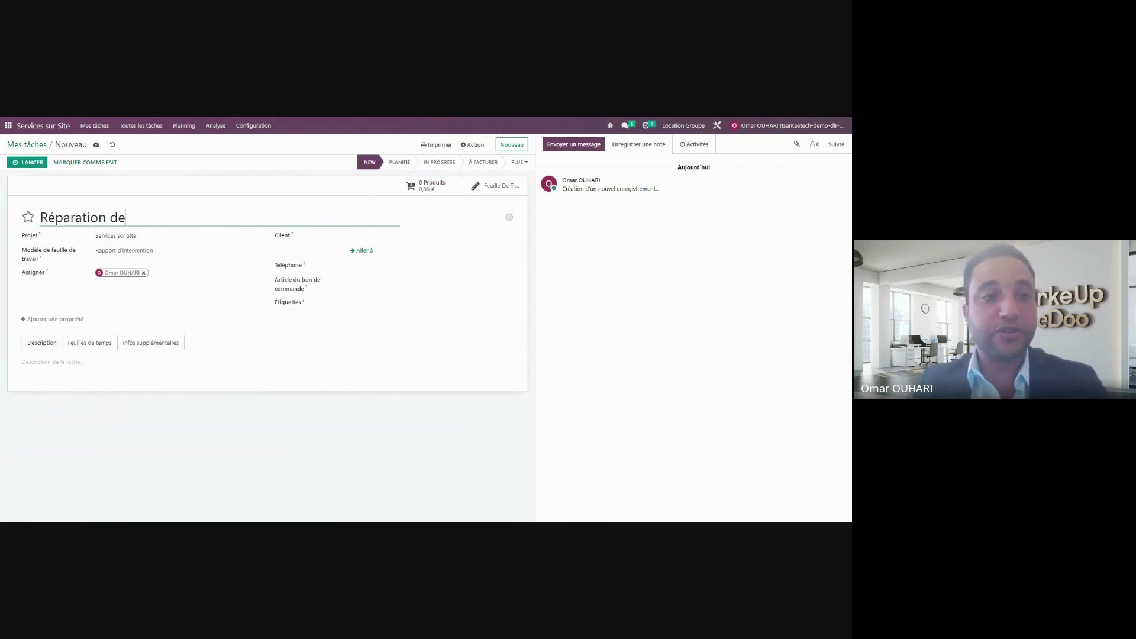
pyautogui.write(' bulldozer')
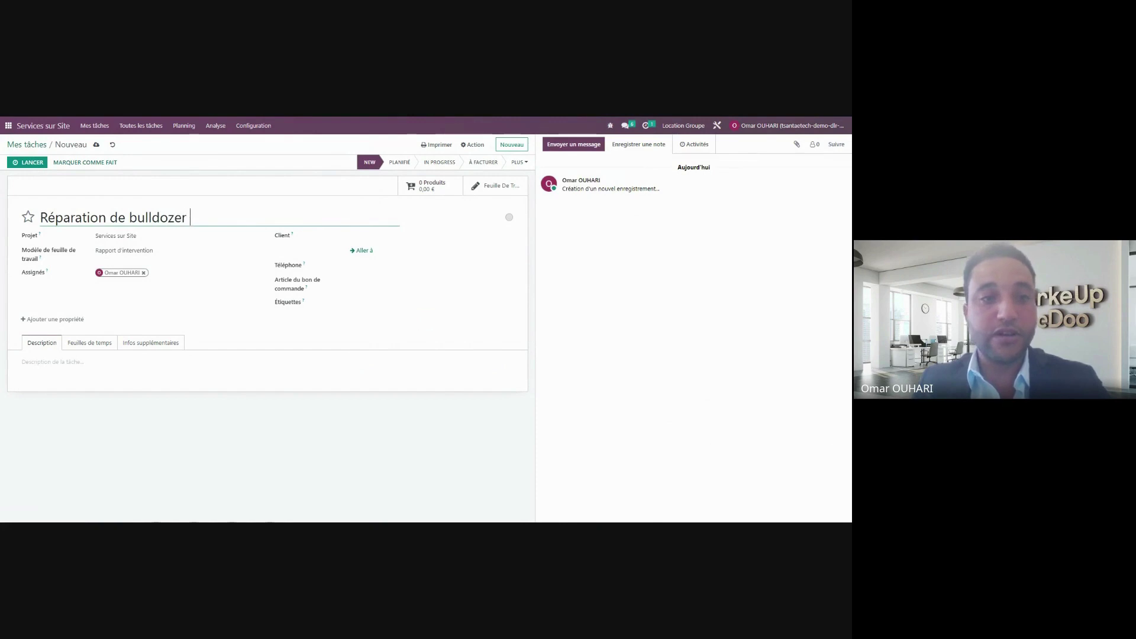
pyautogui.write('S000')
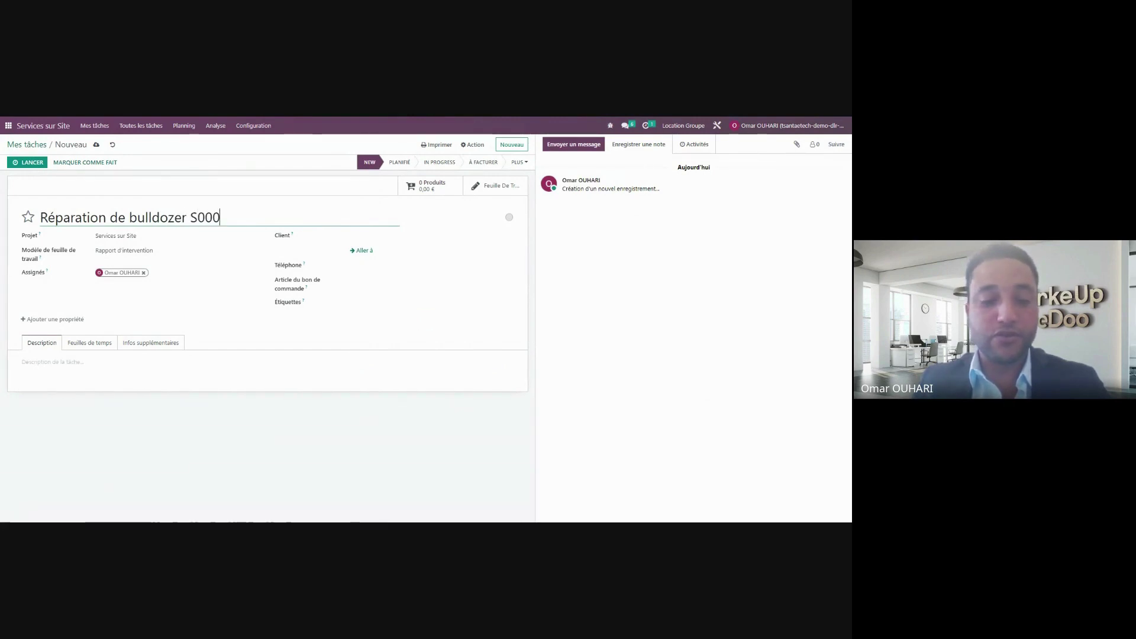
pyautogui.write('32')
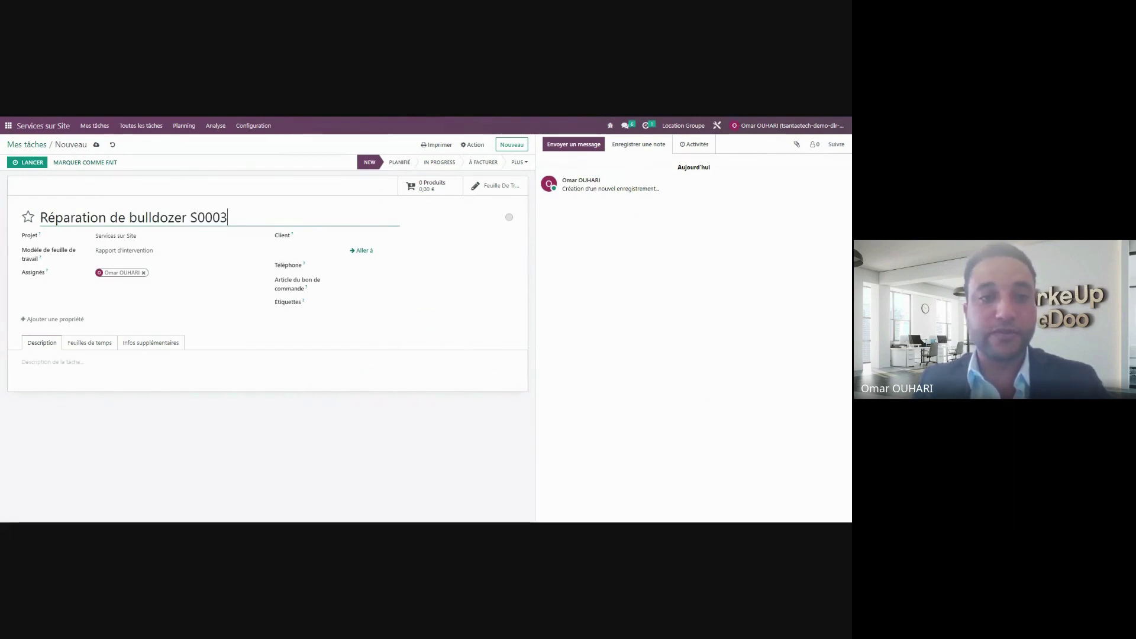
# Set the task's client to ArkeUp and link it to the Réparation line of the same rental order.
pyautogui.click(366, 235)
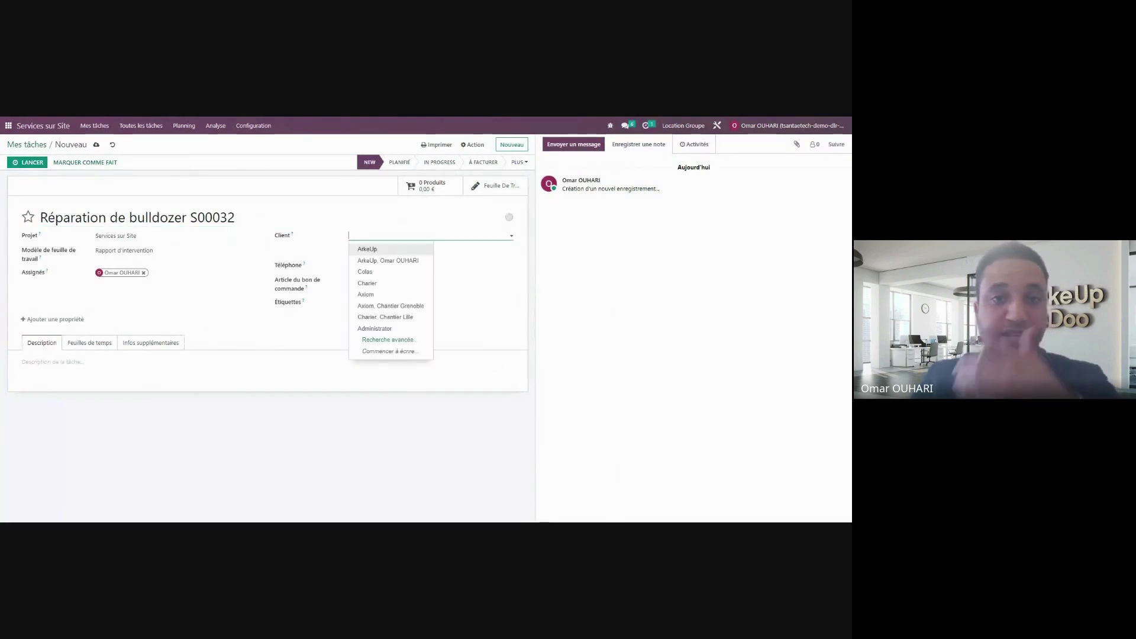
pyautogui.press('Return')
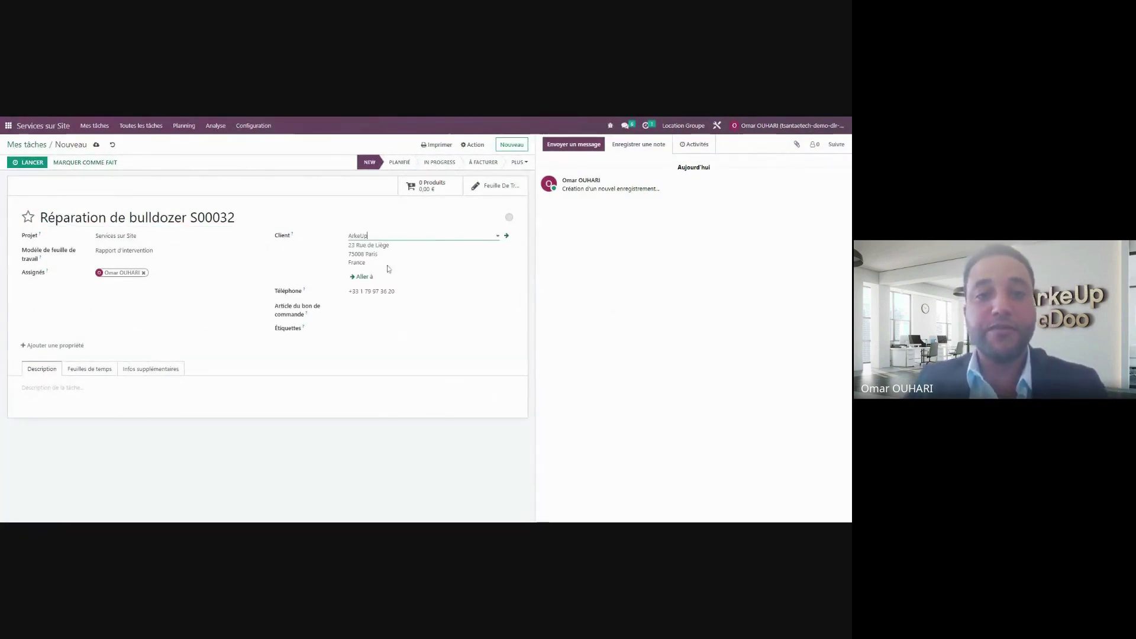
pyautogui.click(398, 306)
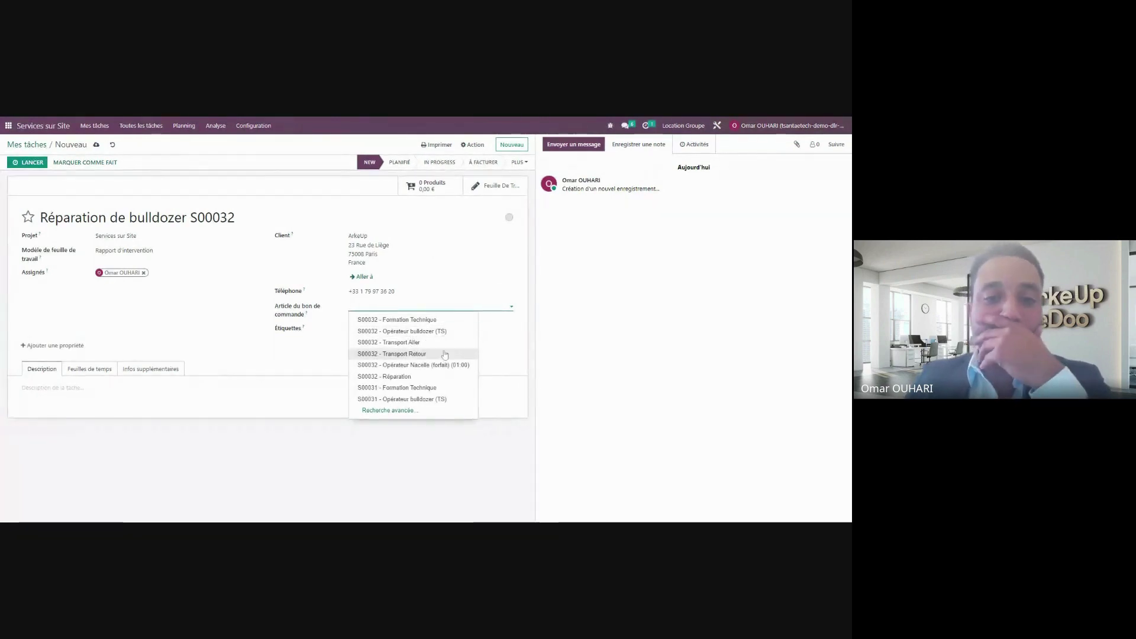
pyautogui.click(429, 381)
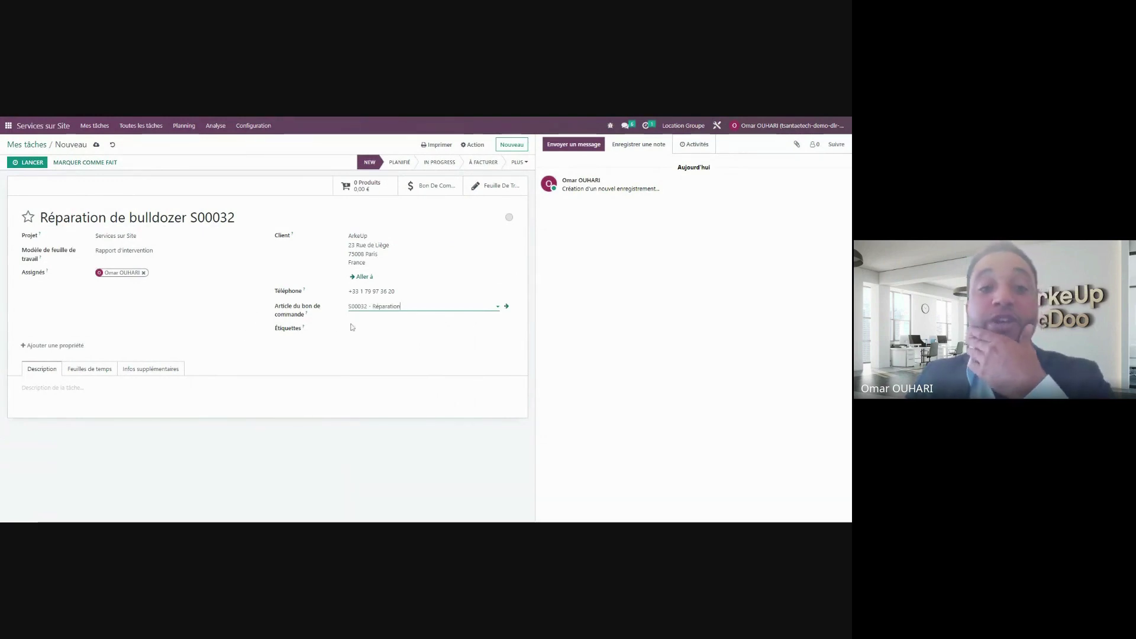
# Enter the task description "Le client confirme que le bulldozer ne fonctionne pas".
pyautogui.click(153, 443)
pyautogui.click(22, 387)
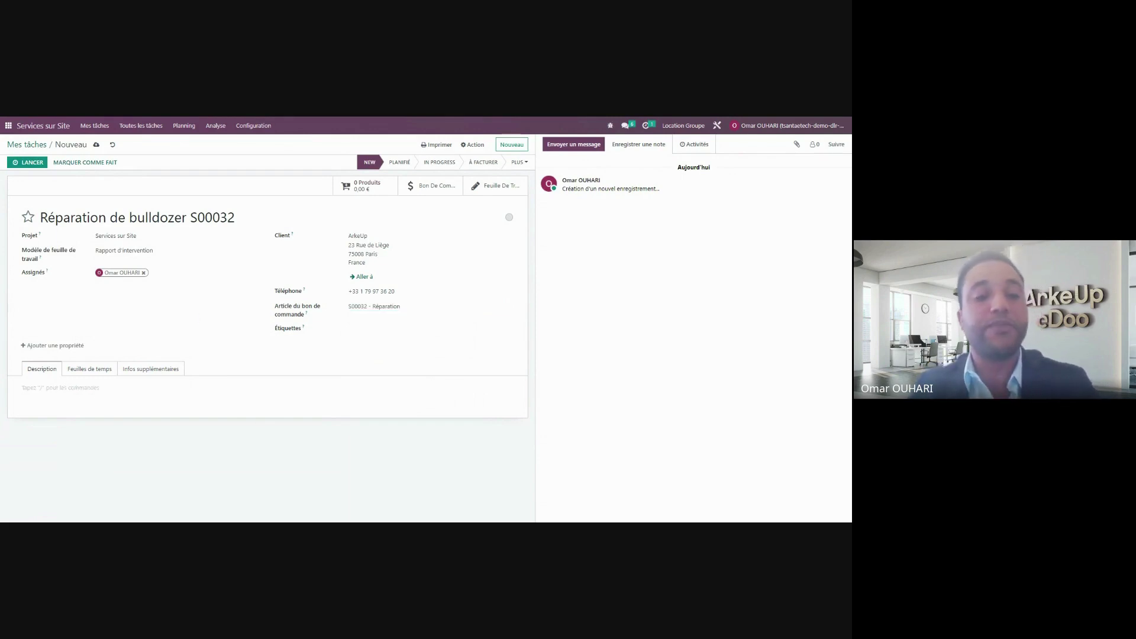
pyautogui.write('Mo')
pyautogui.press('BackSpace')
pyautogui.press('BackSpace')
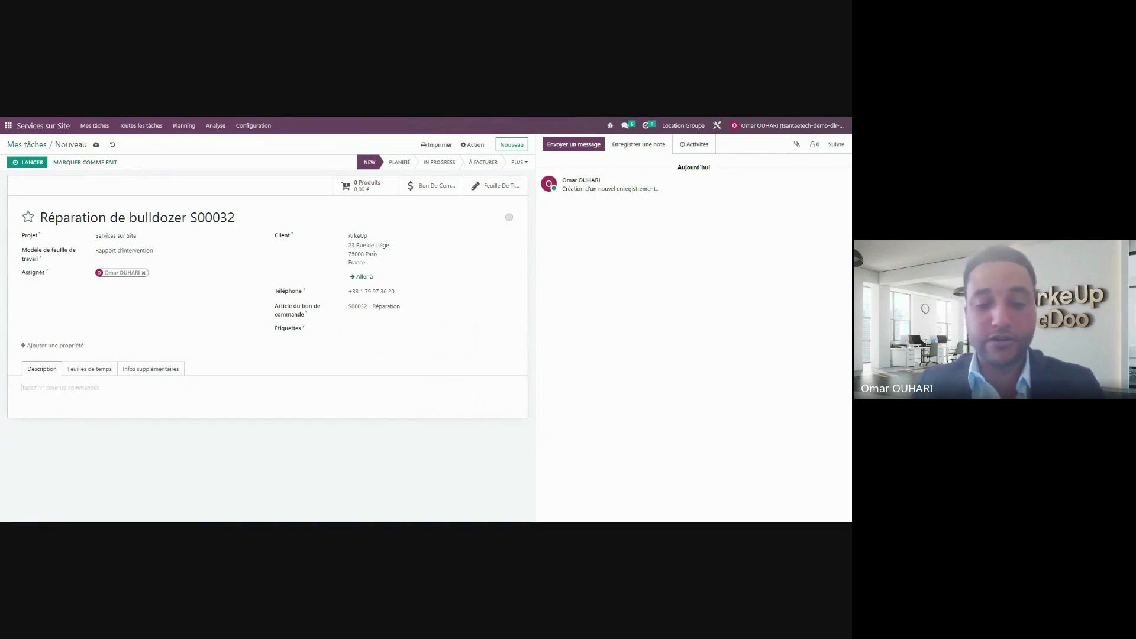
pyautogui.write('Le client confir')
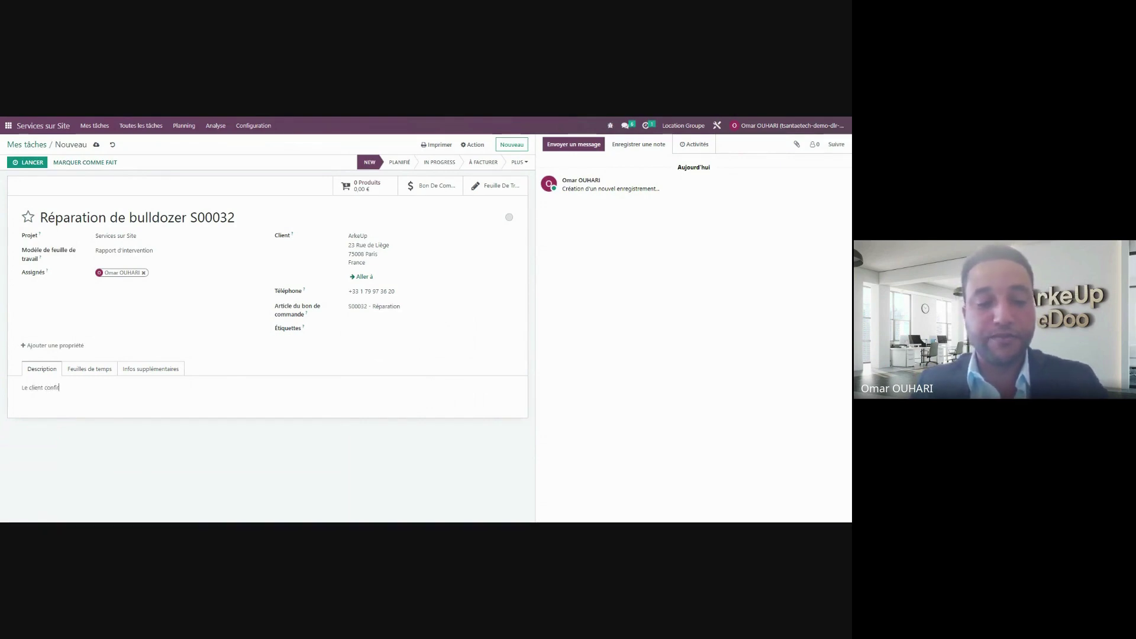
pyautogui.write('me que le bud')
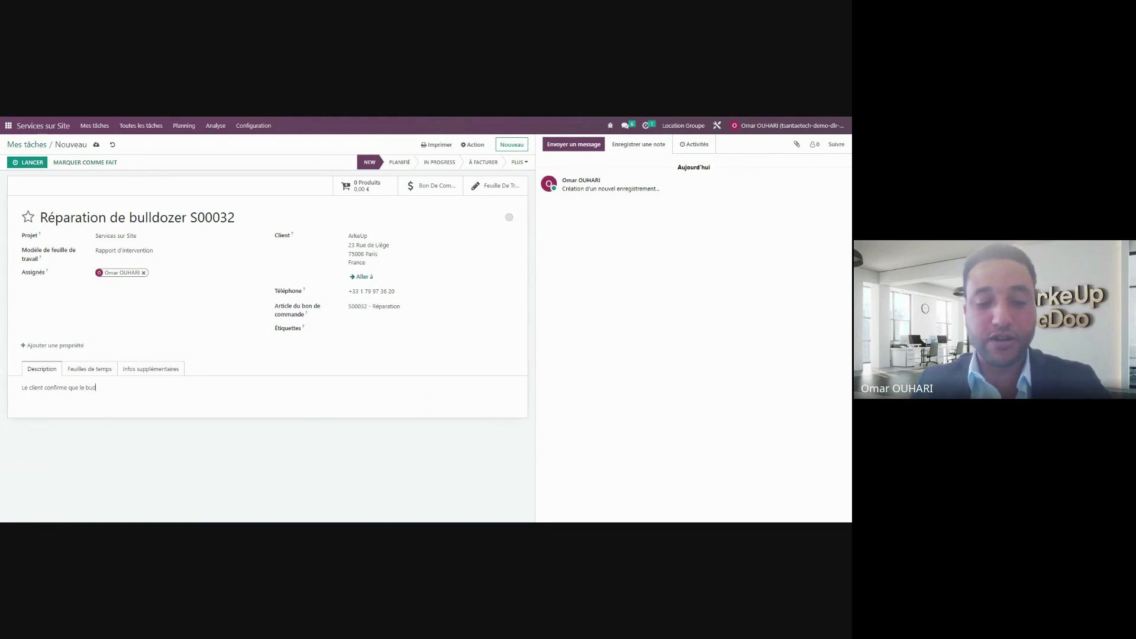
pyautogui.press('BackSpace')
pyautogui.write('lldozer ne')
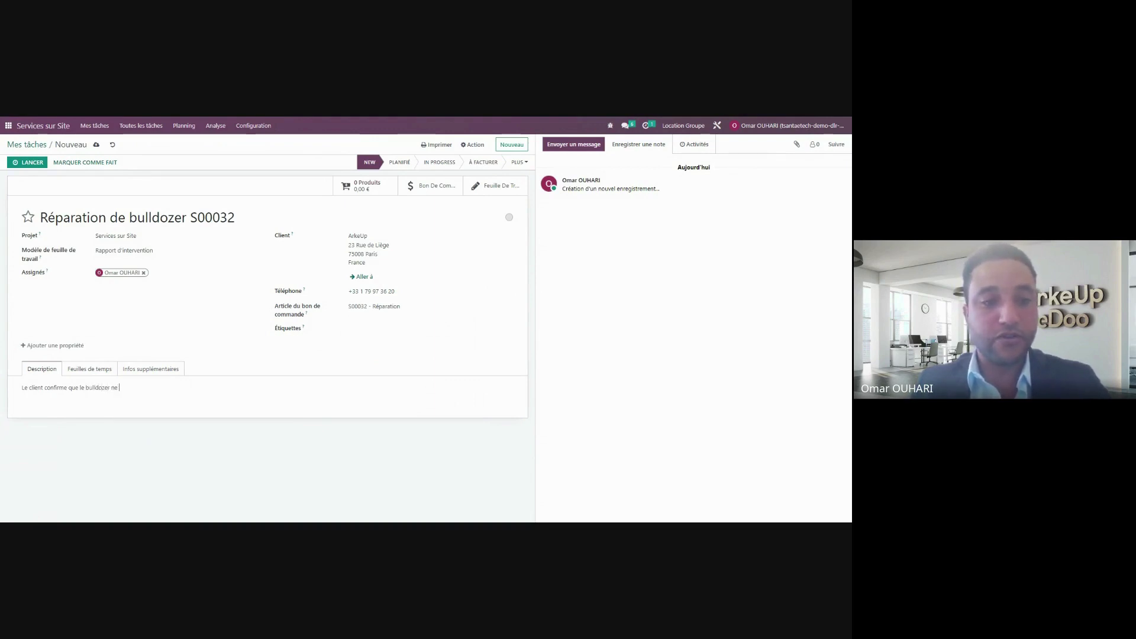
pyautogui.write(' fonction')
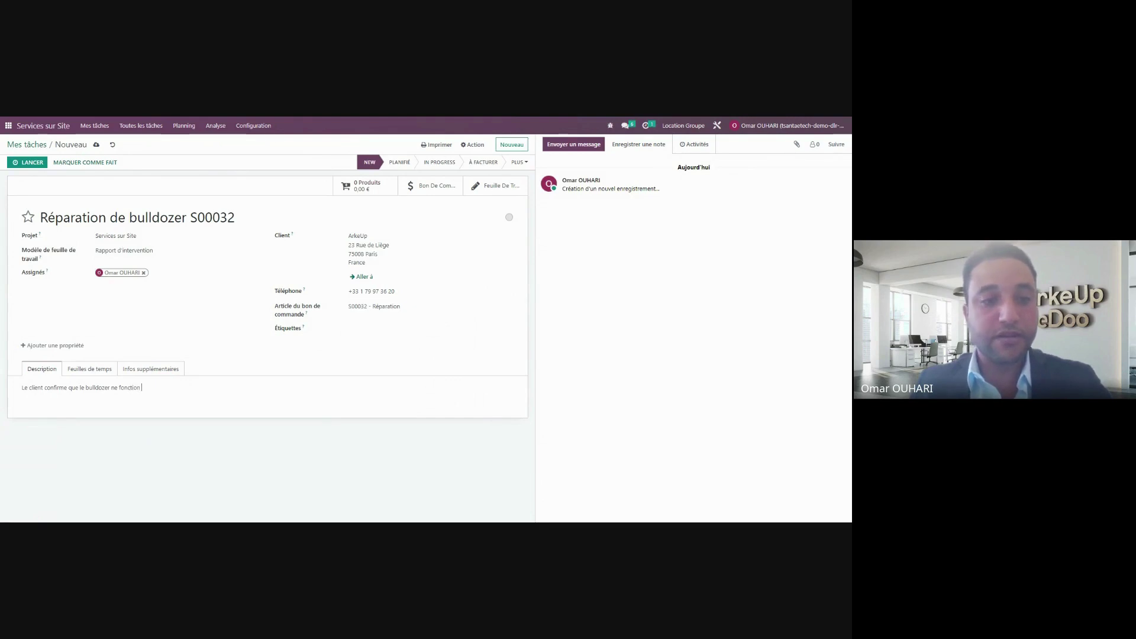
pyautogui.write('ne pas')
# Insert an uploaded photo of the compressor part below the description text.
pyautogui.press('Return')
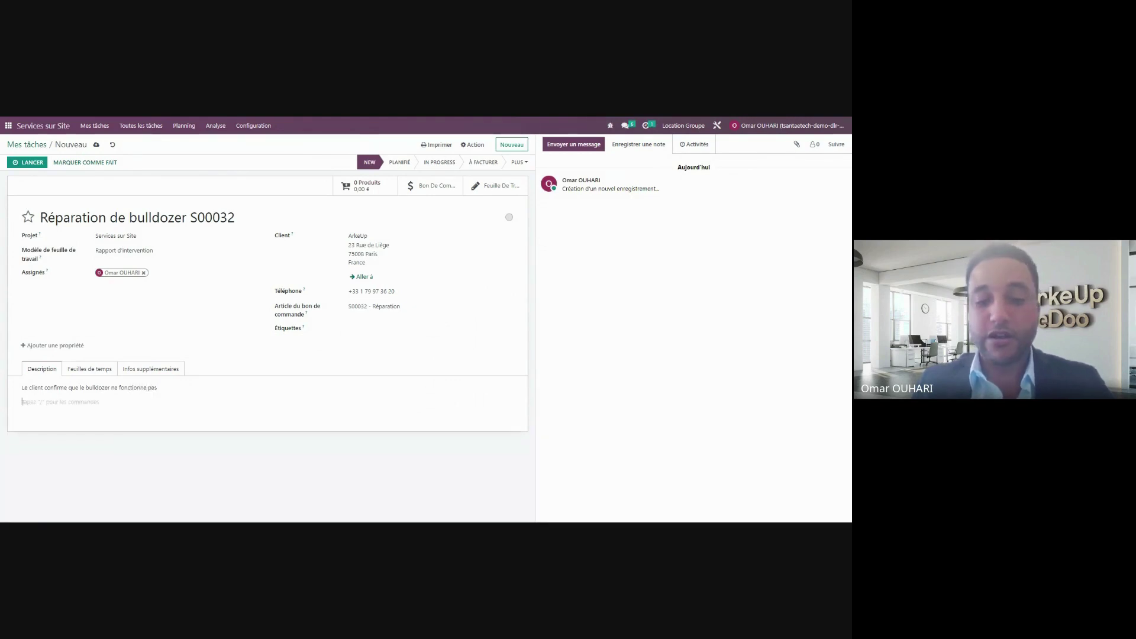
pyautogui.write('/')
pyautogui.press('BackSpace')
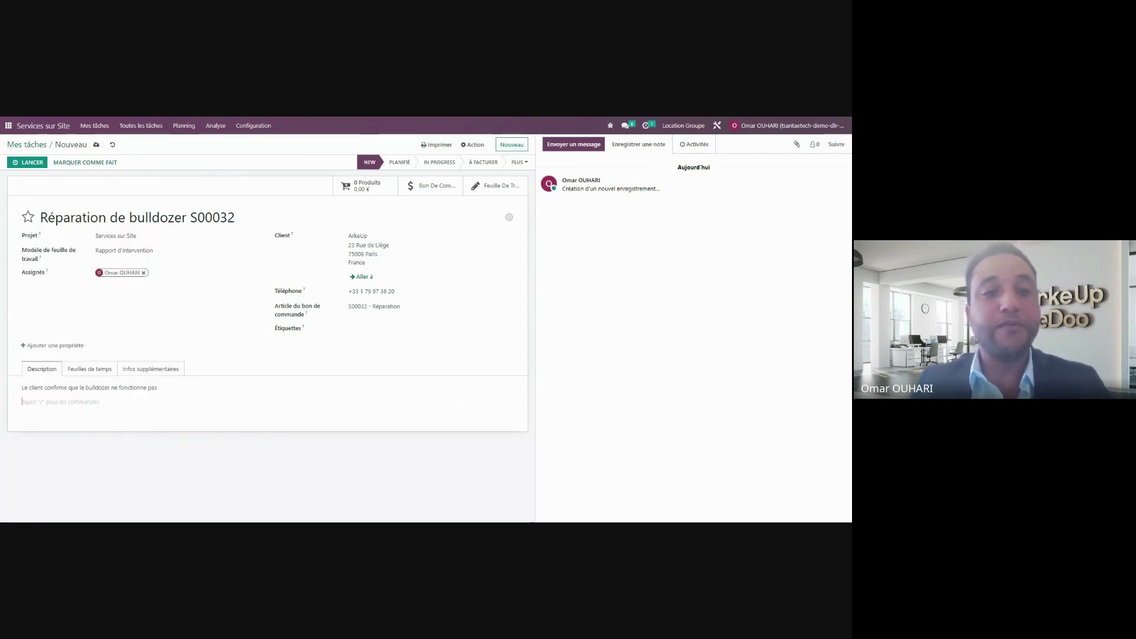
pyautogui.write('/image')
pyautogui.press('Return')
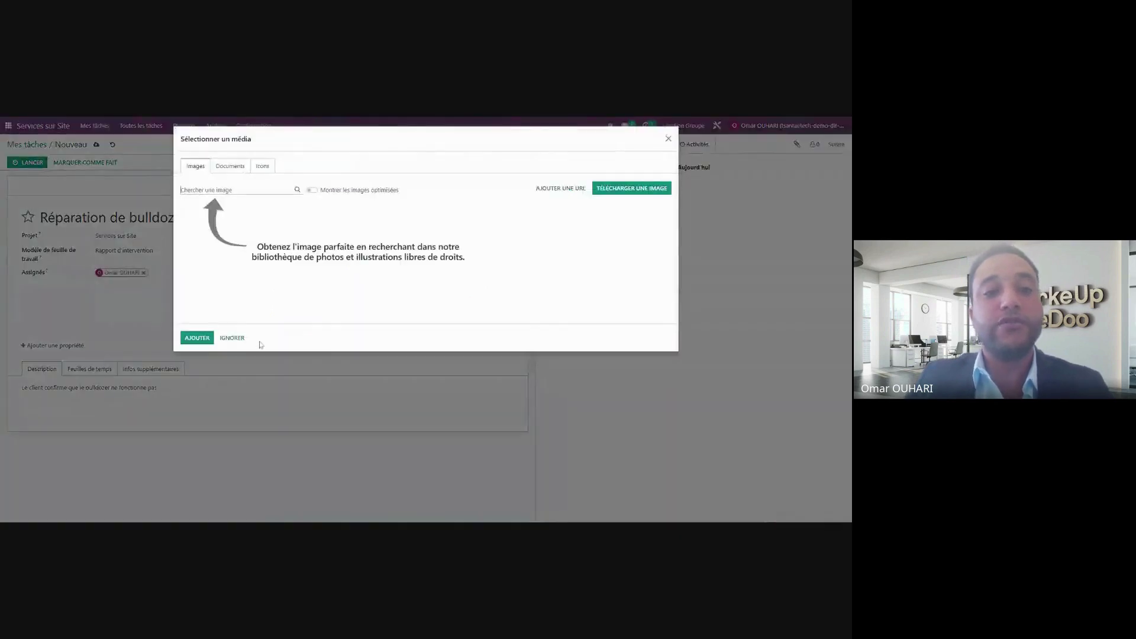
pyautogui.click(606, 188)
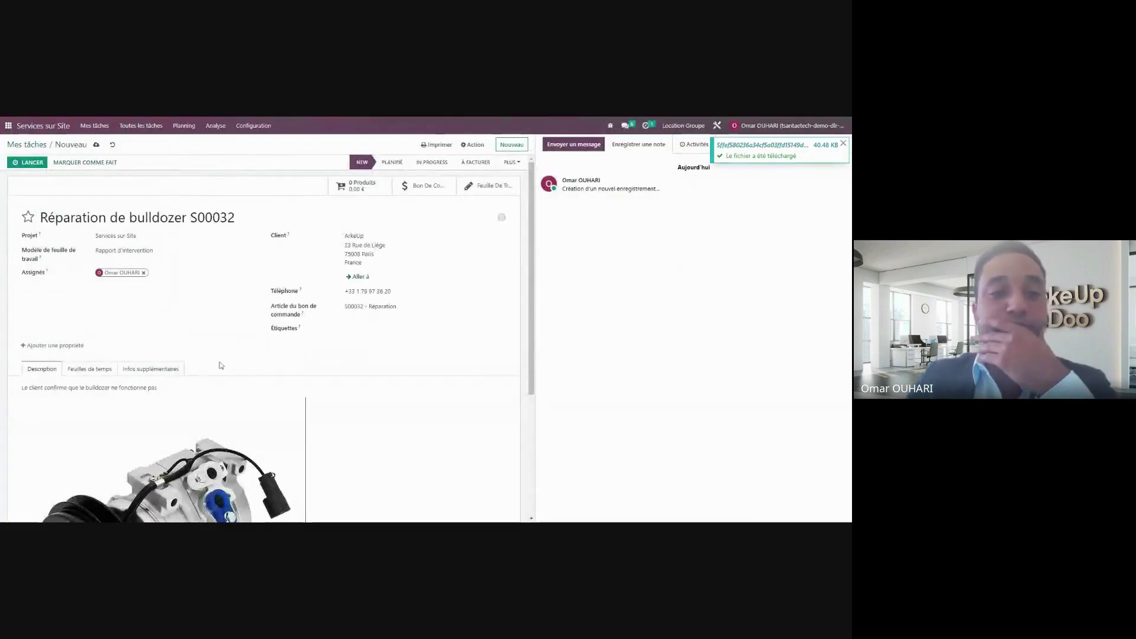
# Insert a second uploaded image, the yellow bulldozer blade photo, below the compressor picture and check both images.
pyautogui.scroll(-3, 267, 328)
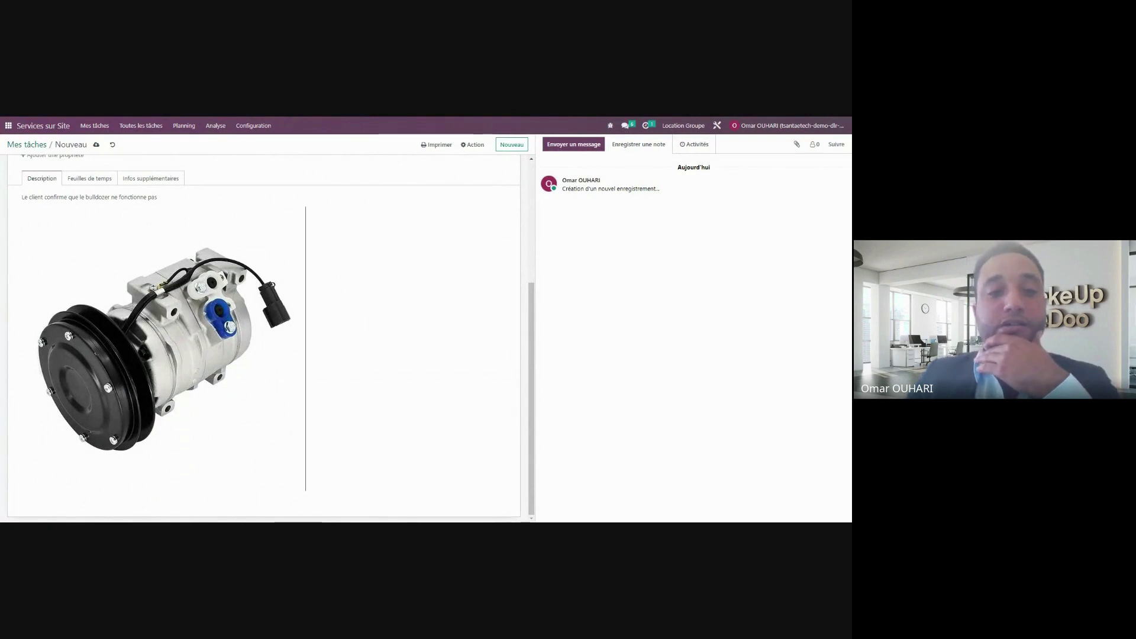
pyautogui.press('Return')
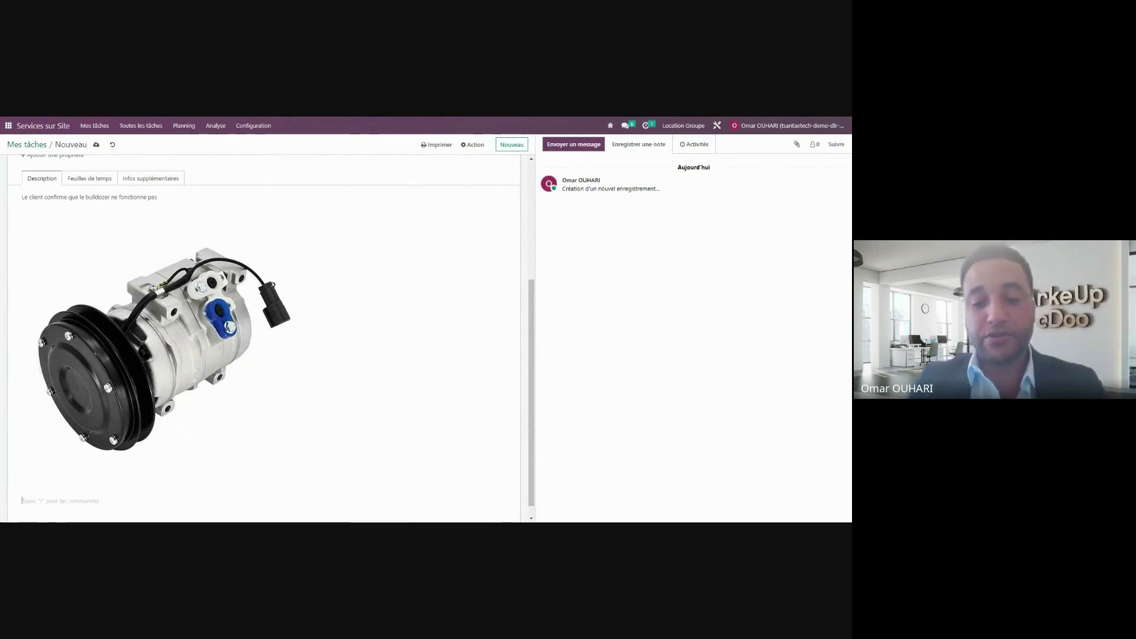
pyautogui.write('/image')
pyautogui.press('Return')
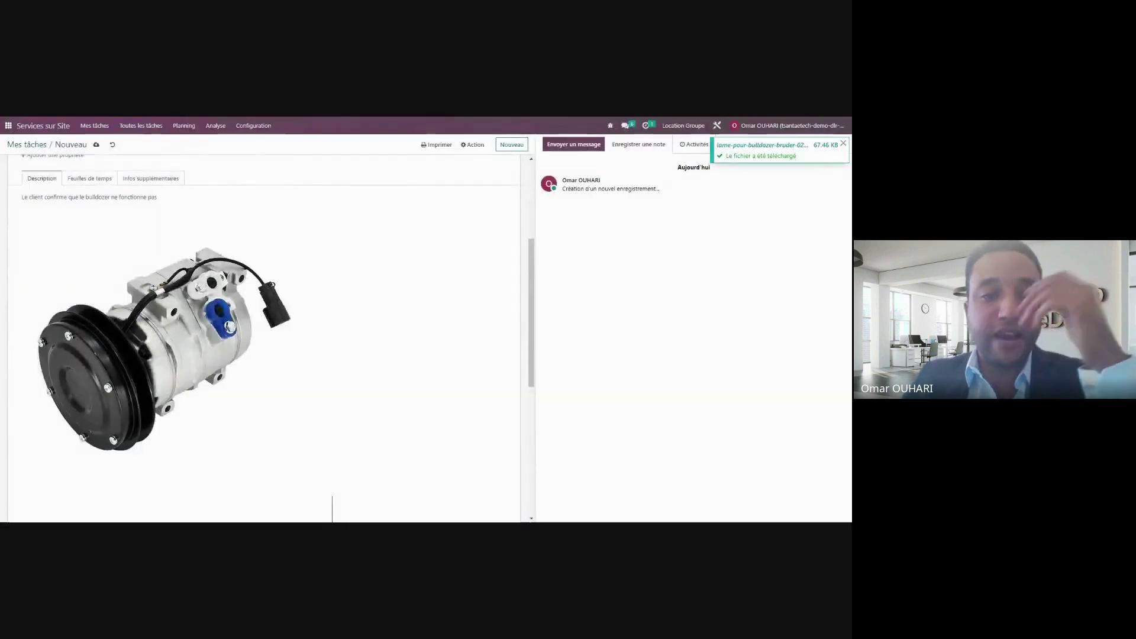
pyautogui.scroll(-10, 263, 331)
pyautogui.scroll(2, 264, 331)
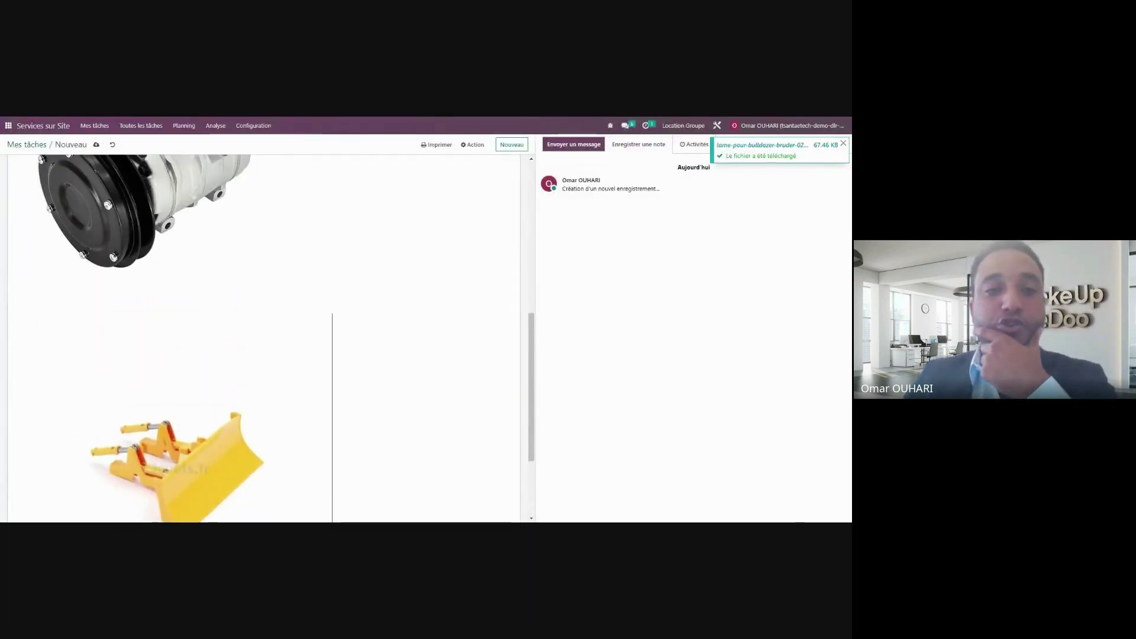
pyautogui.scroll(-2, 263, 331)
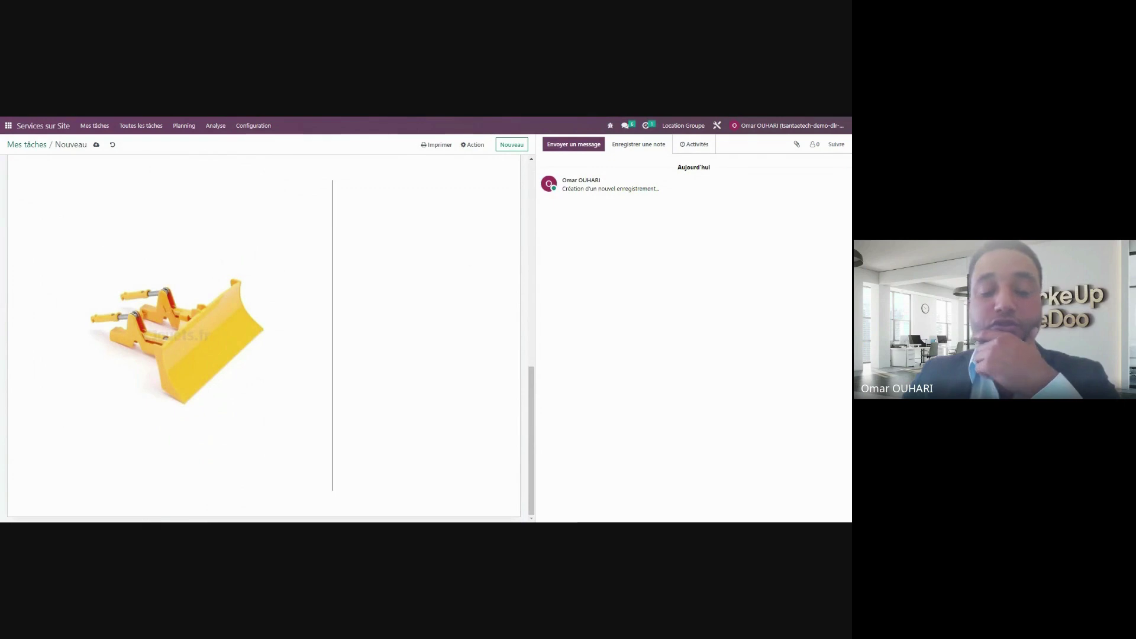
pyautogui.scroll(3, 263, 331)
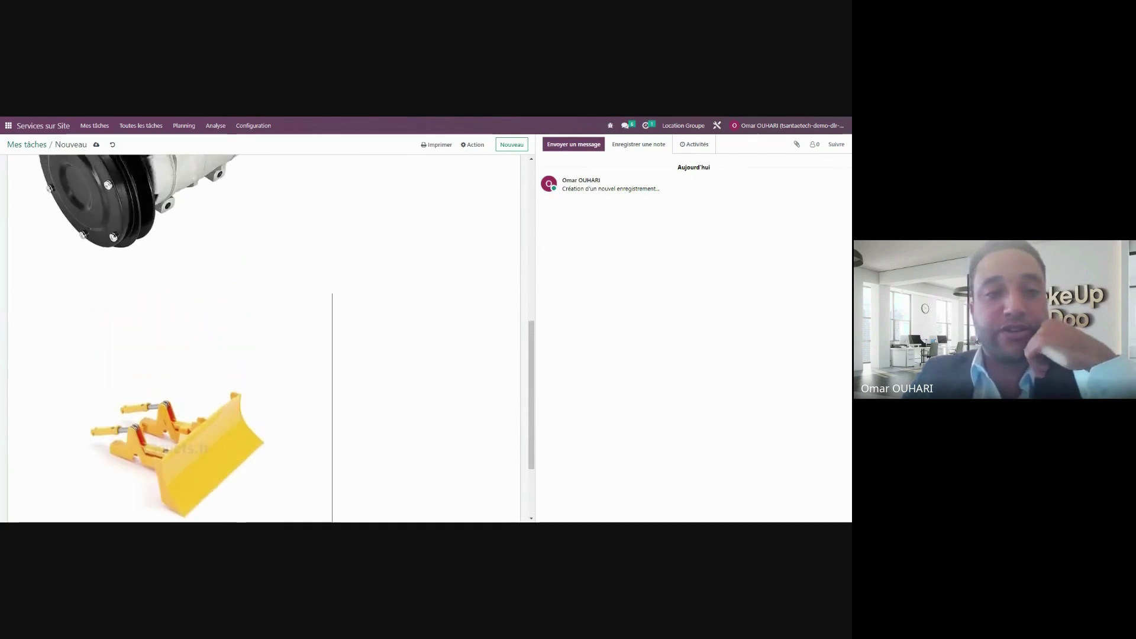
pyautogui.scroll(8, 235, 342)
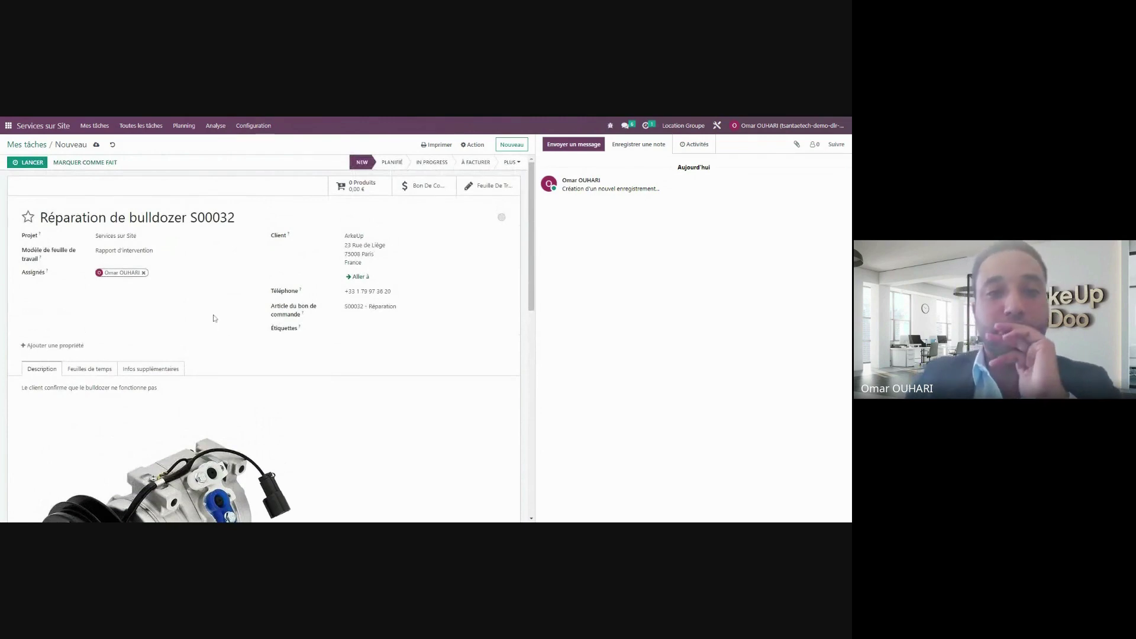
# Save the new bulldozer repair task and look through its saved description and images.
pyautogui.moveTo(236, 218); pyautogui.dragTo(89, 218)
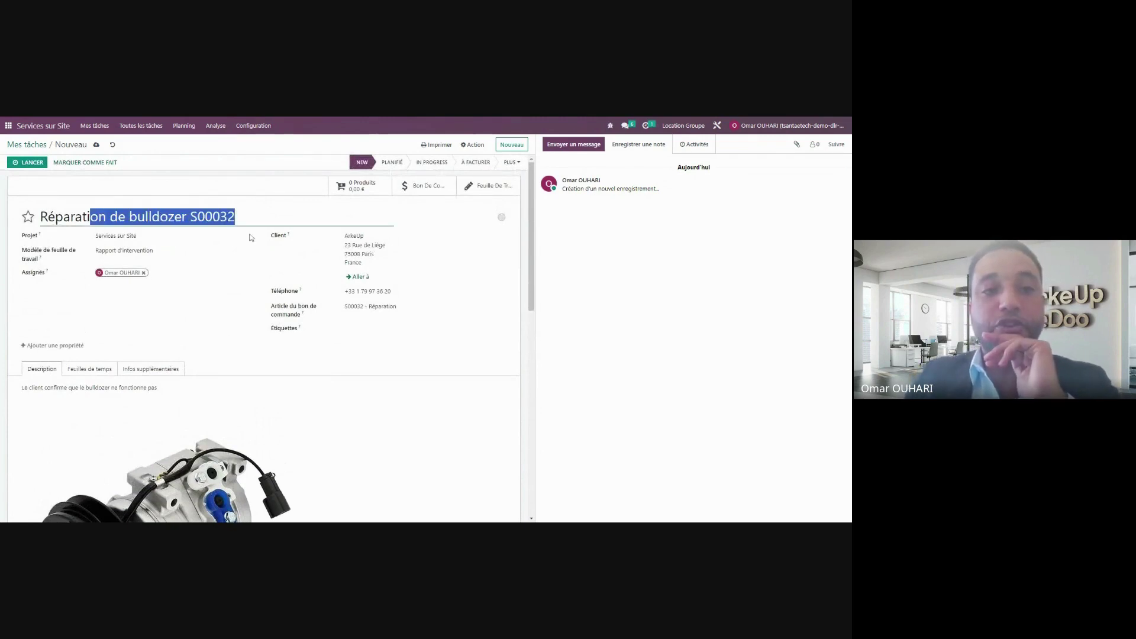
pyautogui.click(95, 145)
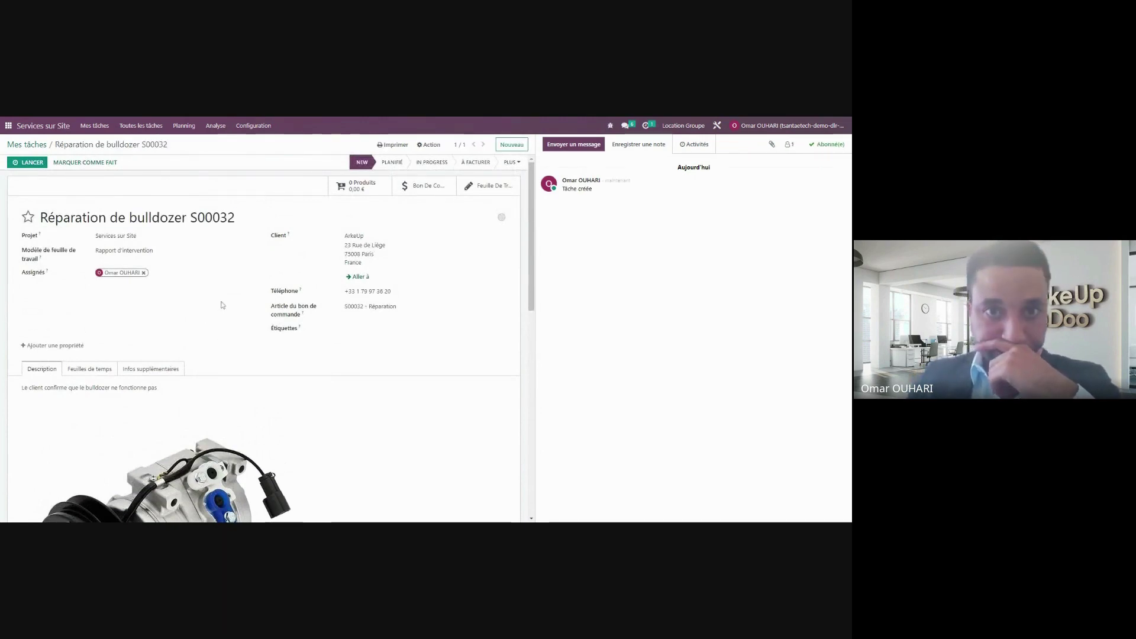
pyautogui.scroll(-8, 224, 306)
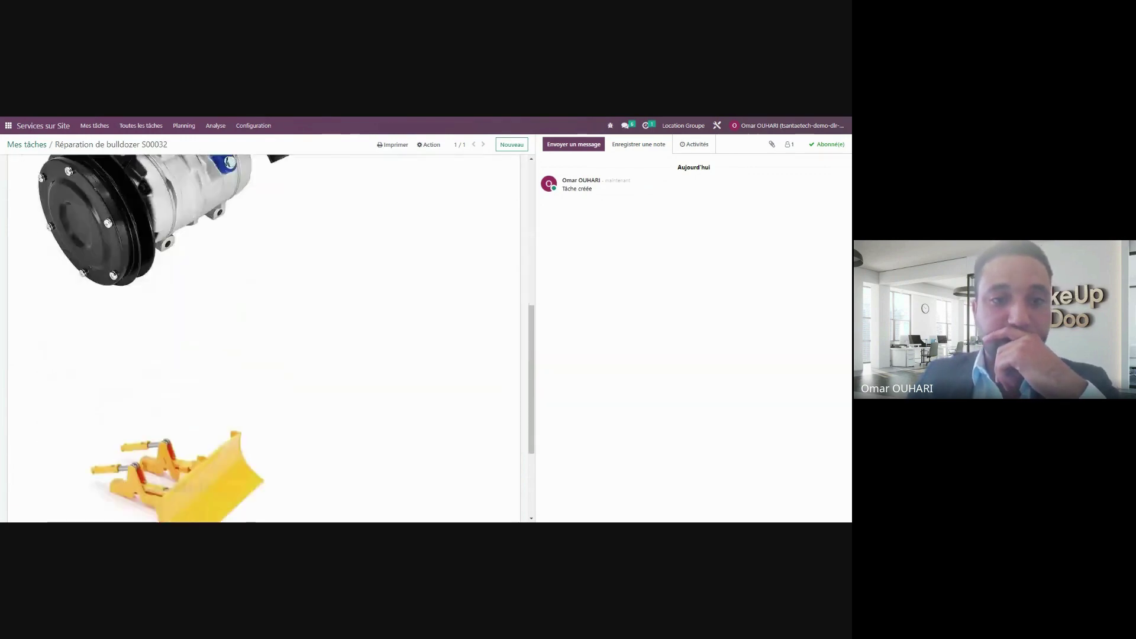
pyautogui.scroll(6, 224, 306)
pyautogui.scroll(5, 322, 367)
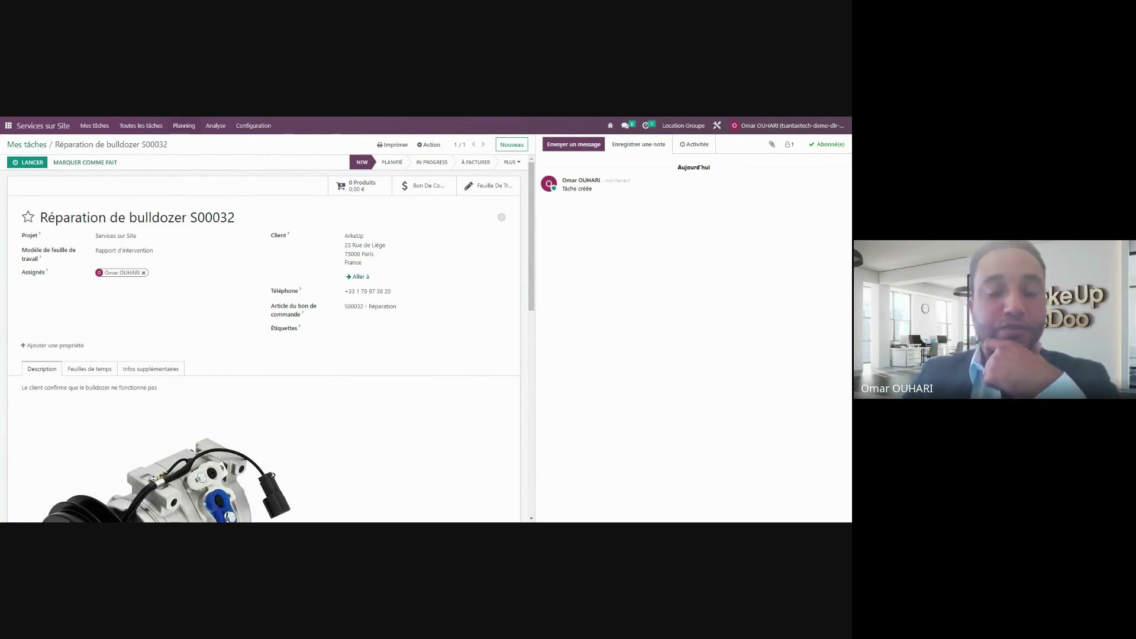
# In the planning by user, schedule the existing bulldozer repair task on Thursday 12 October 2023 for the third listed technician.
pyautogui.click(185, 127)
pyautogui.click(205, 144)
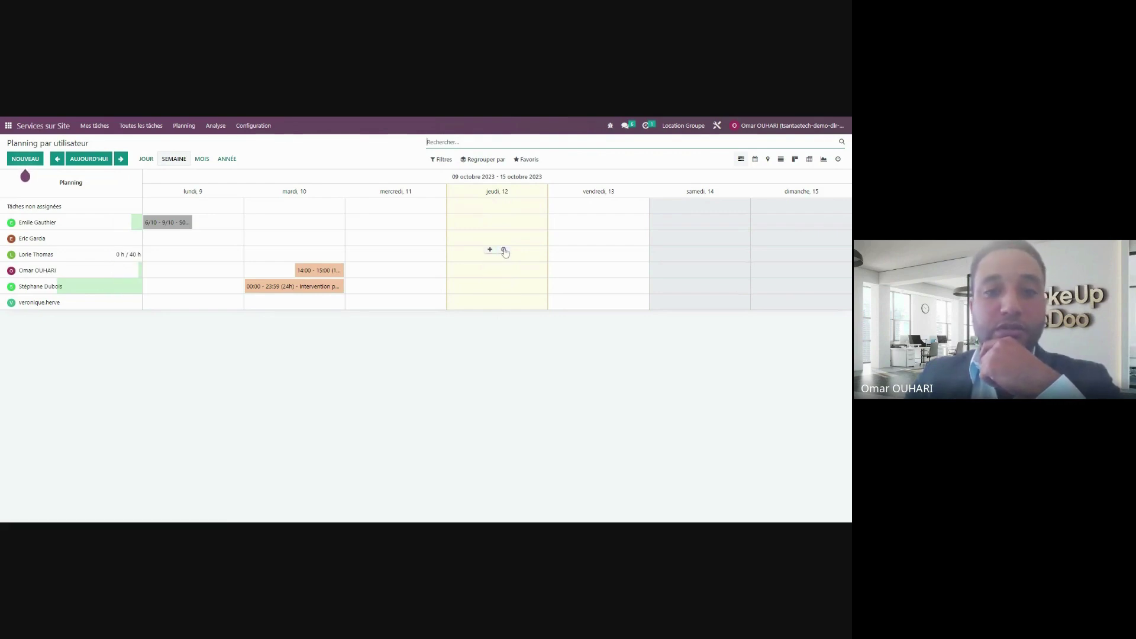
pyautogui.click(504, 250)
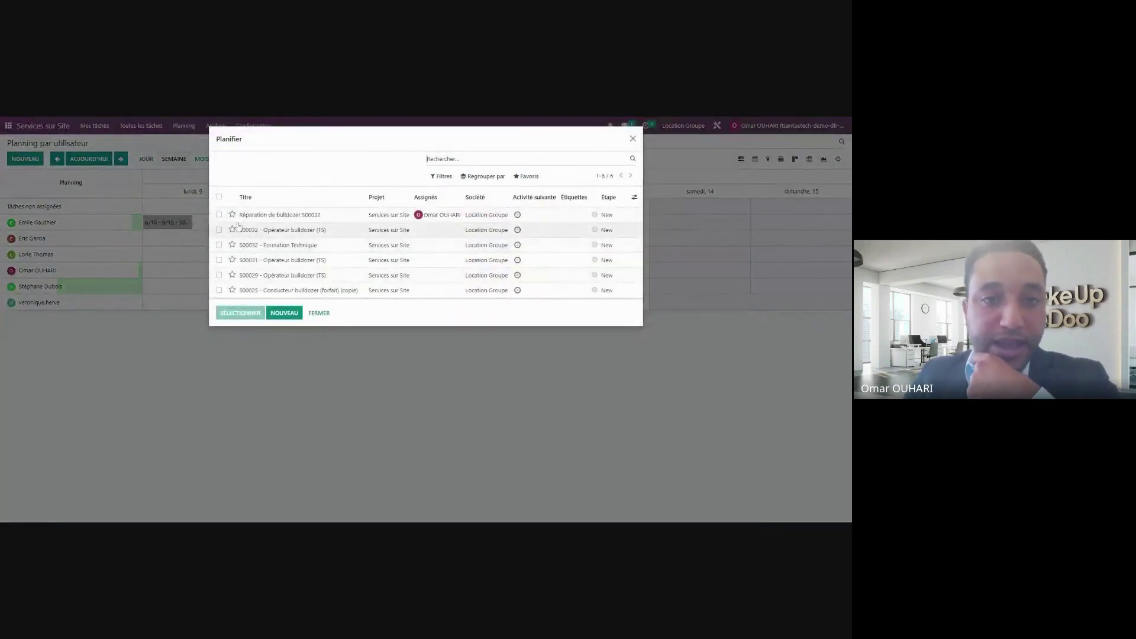
pyautogui.click(219, 215)
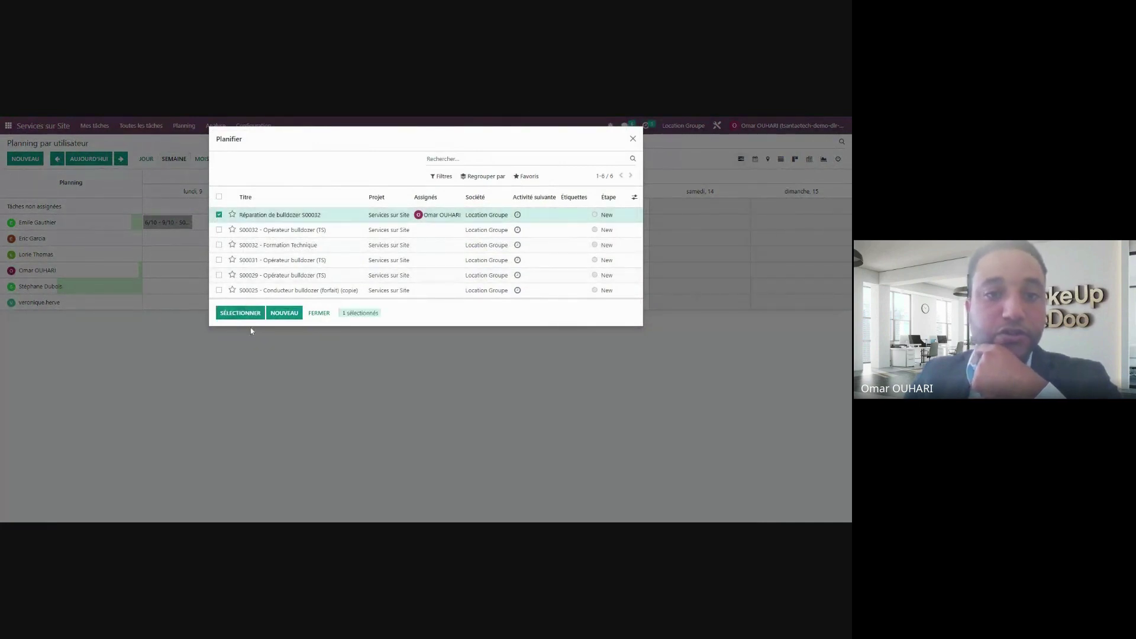
pyautogui.click(231, 313)
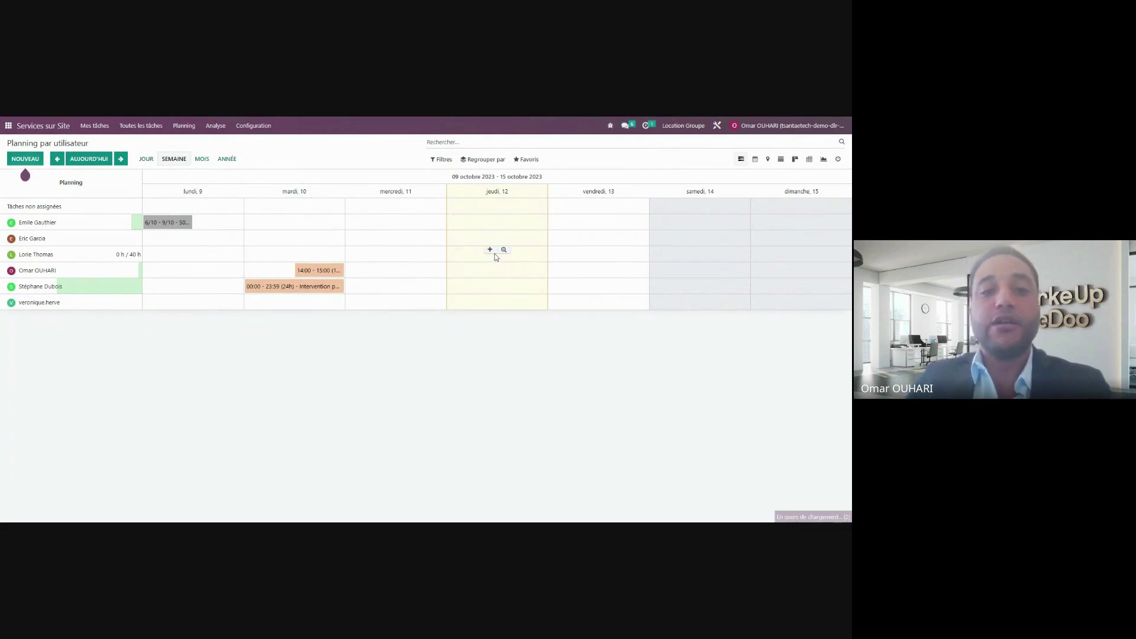
pyautogui.moveTo(479, 256)
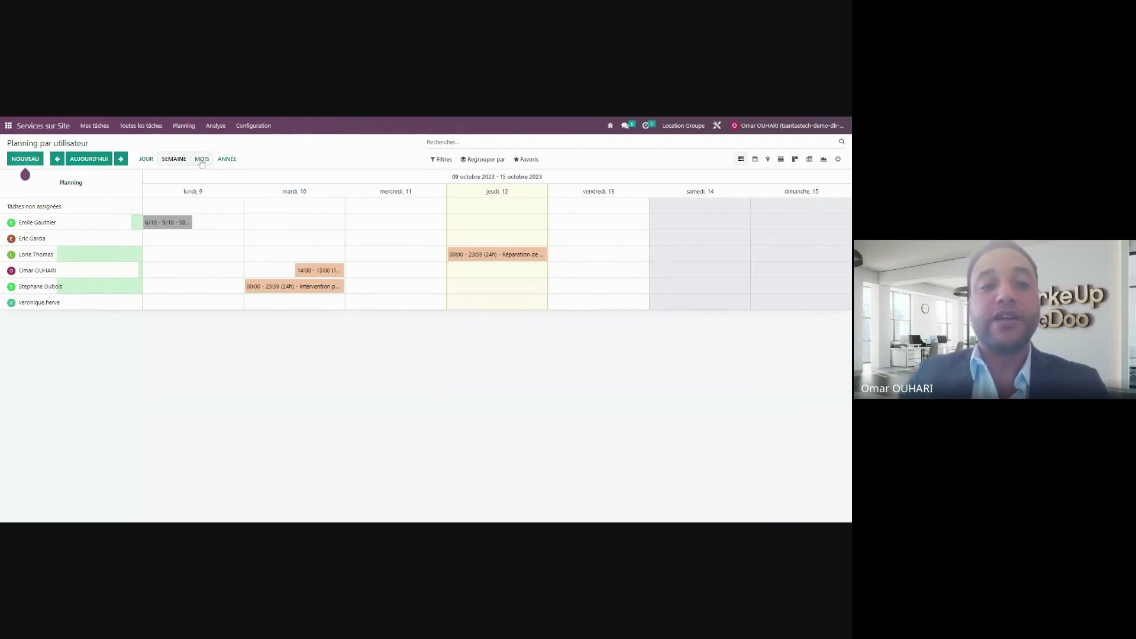
# Reopen the bulldozer repair task from the task list without the Mes tâches filter and move it to the Planifié stage.
pyautogui.click(95, 125)
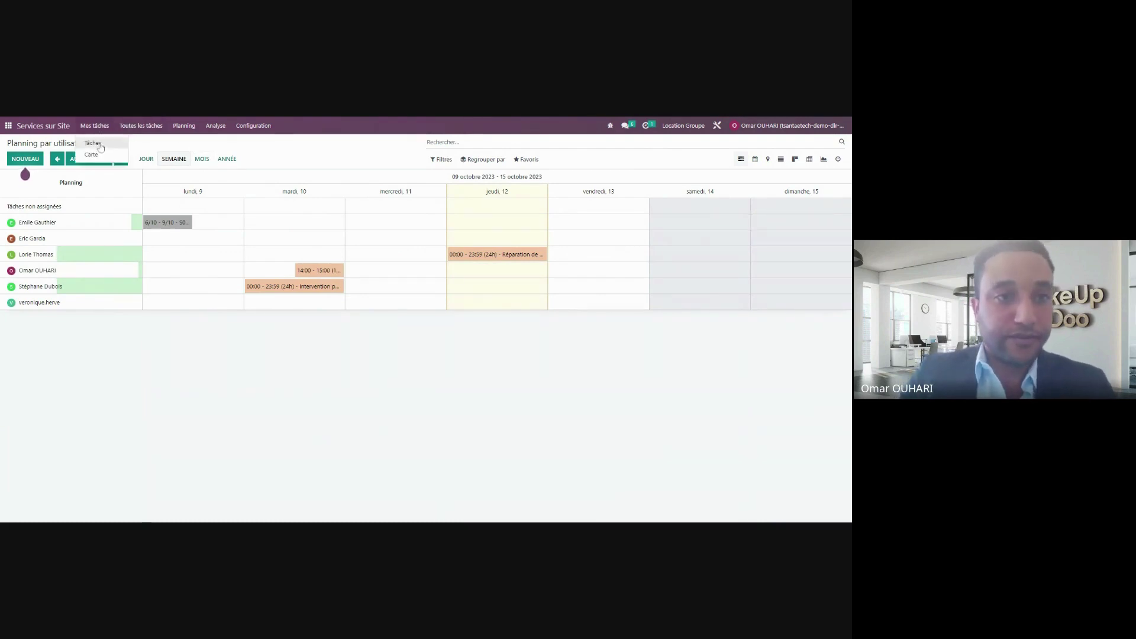
pyautogui.click(100, 147)
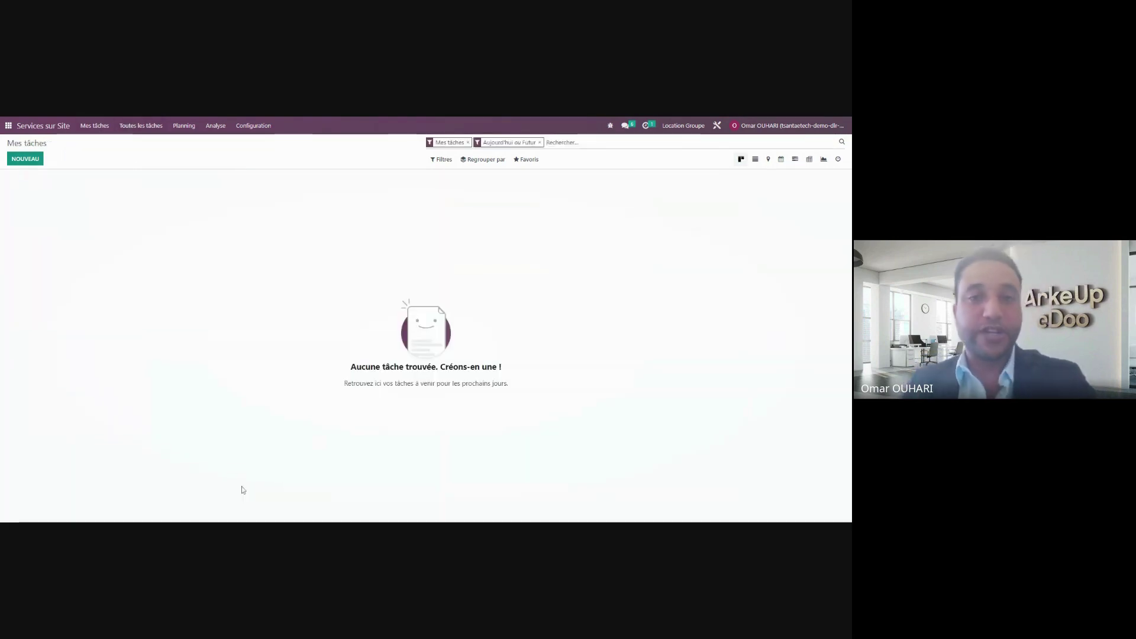
pyautogui.click(467, 142)
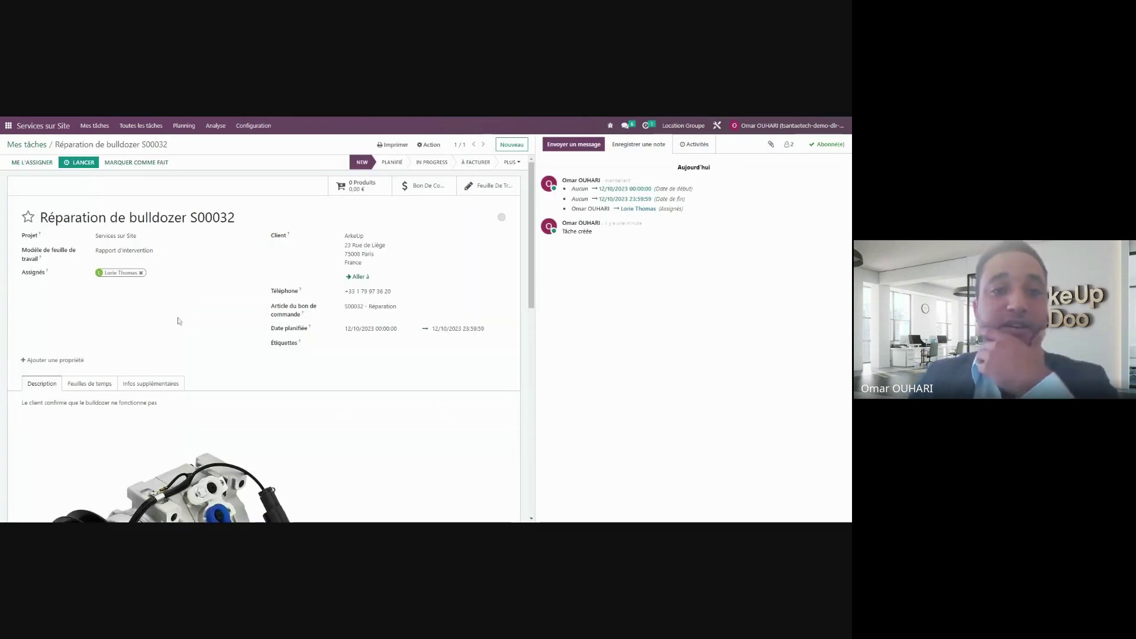
pyautogui.scroll(-3, 252, 332)
pyautogui.scroll(3, 251, 331)
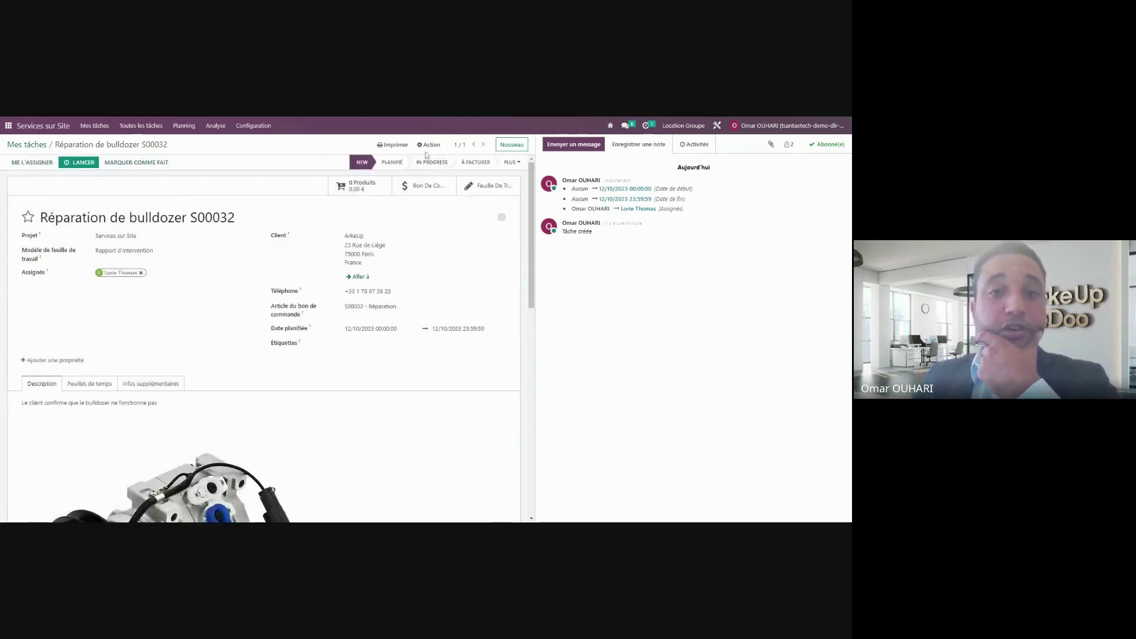
pyautogui.click(392, 163)
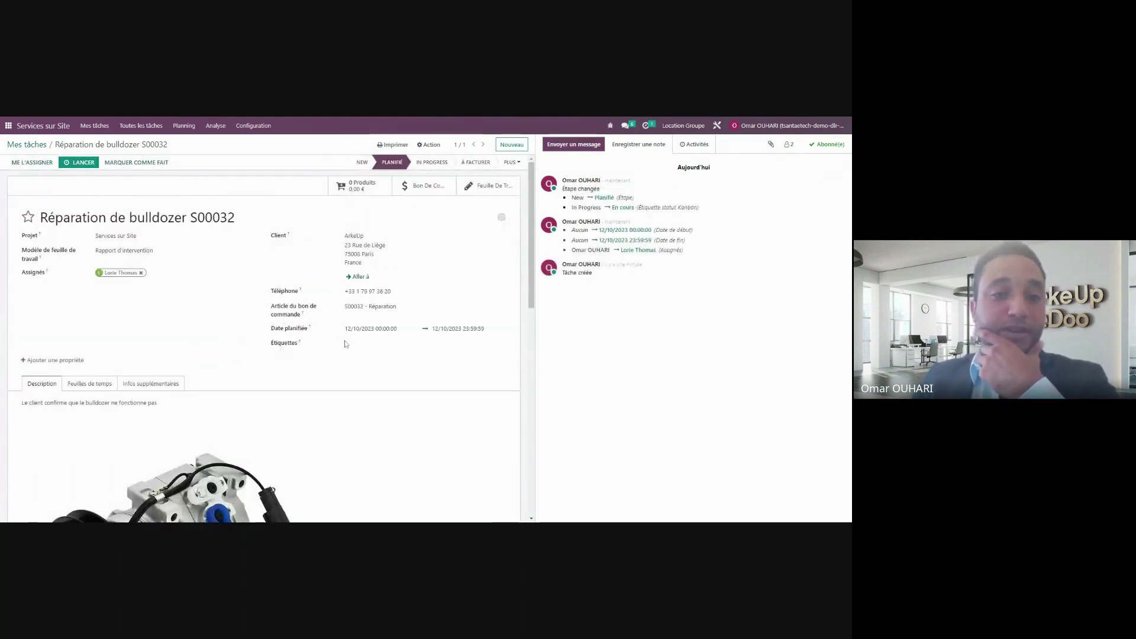
# Review the repair task's description and part images, and move the task to the In Progress stage.
pyautogui.scroll(-3, 354, 358)
pyautogui.scroll(3, 354, 359)
pyautogui.scroll(-6, 373, 367)
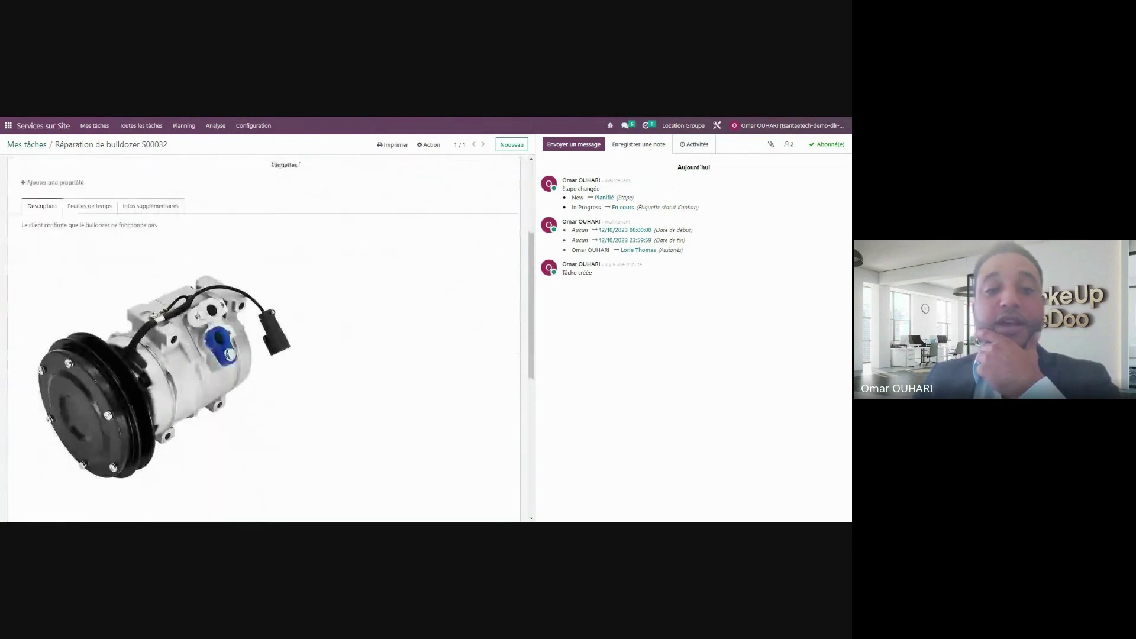
pyautogui.scroll(6, 397, 383)
pyautogui.scroll(-3, 396, 383)
pyautogui.scroll(-4, 396, 383)
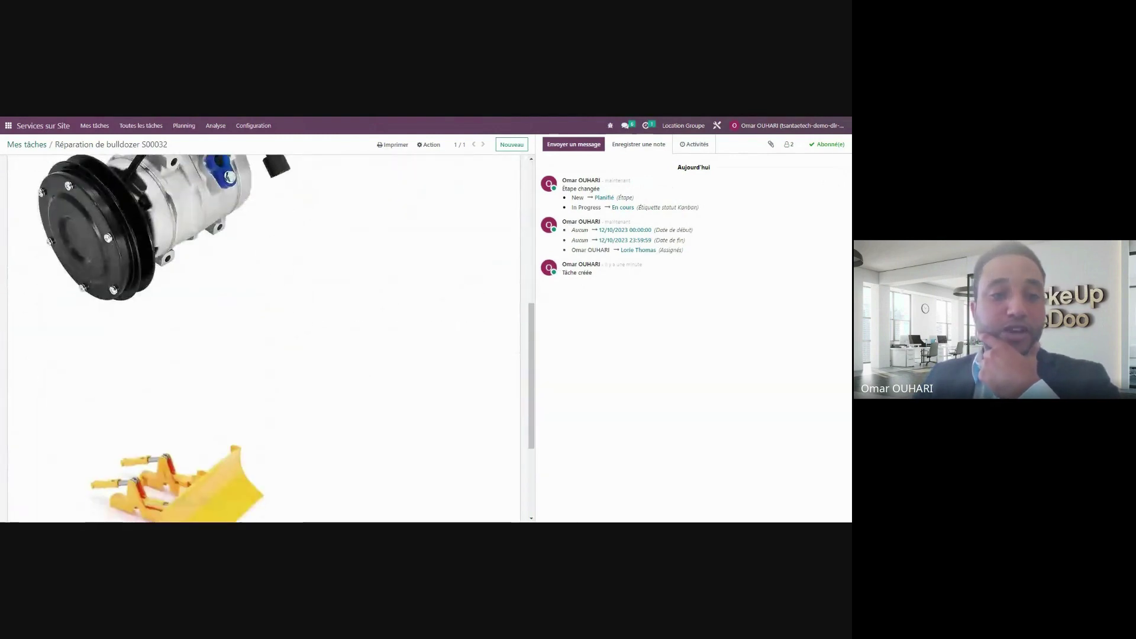
pyautogui.scroll(7, 411, 207)
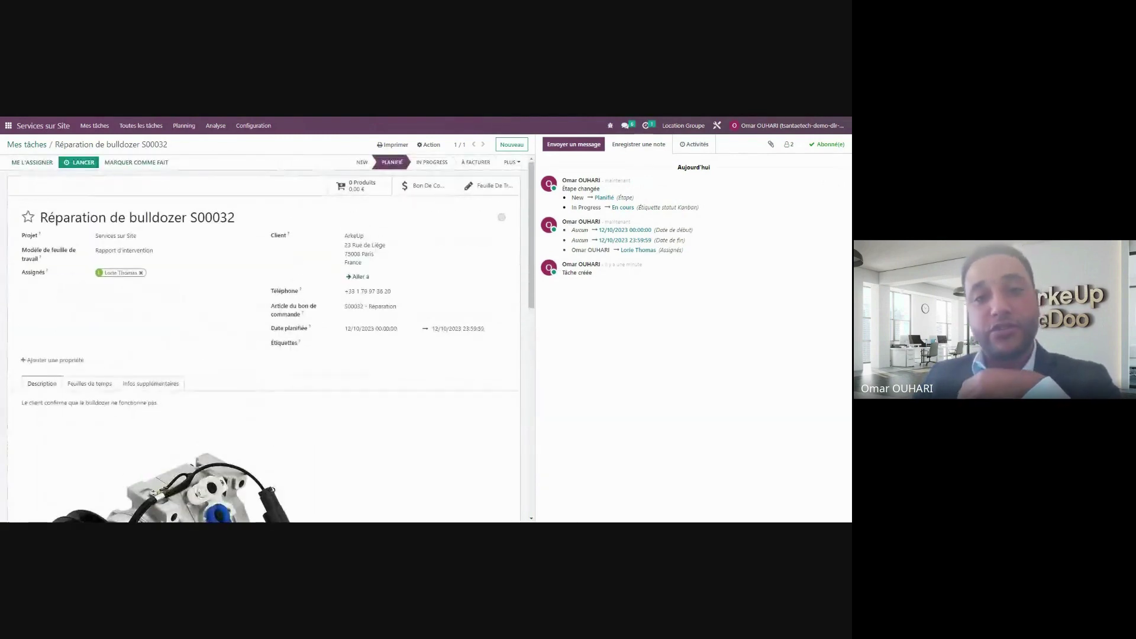
pyautogui.click(431, 166)
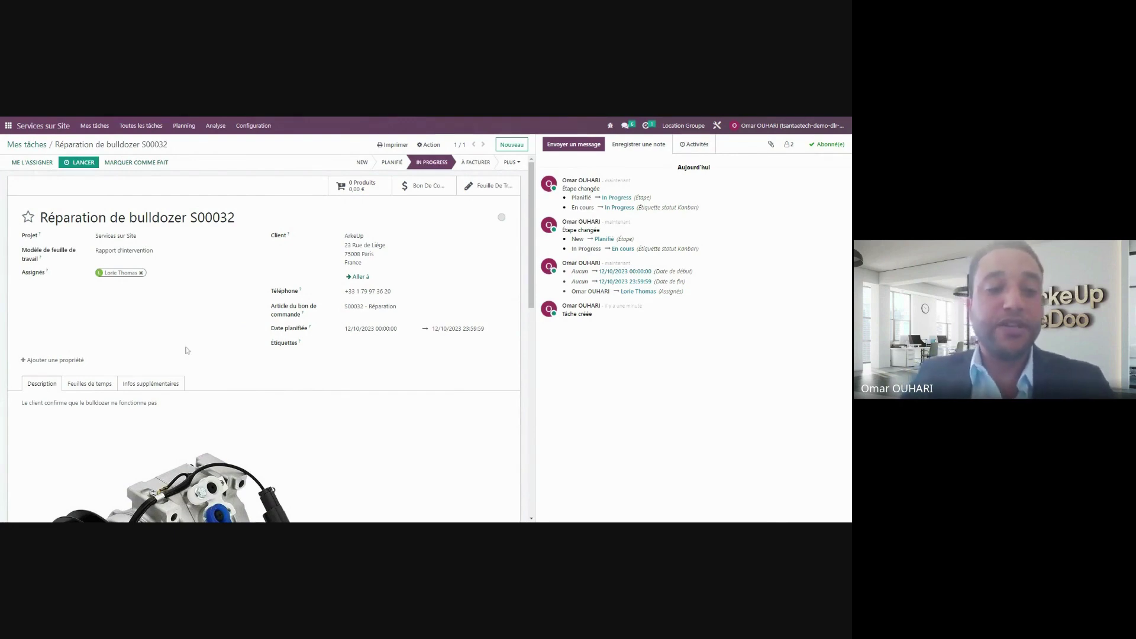
# Add one Lame BRUDER and one Compresseur de climatisation A/C to the repair task's products, and return to the task.
pyautogui.scroll(-3, 185, 349)
pyautogui.scroll(-5, 261, 337)
pyautogui.scroll(10, 260, 337)
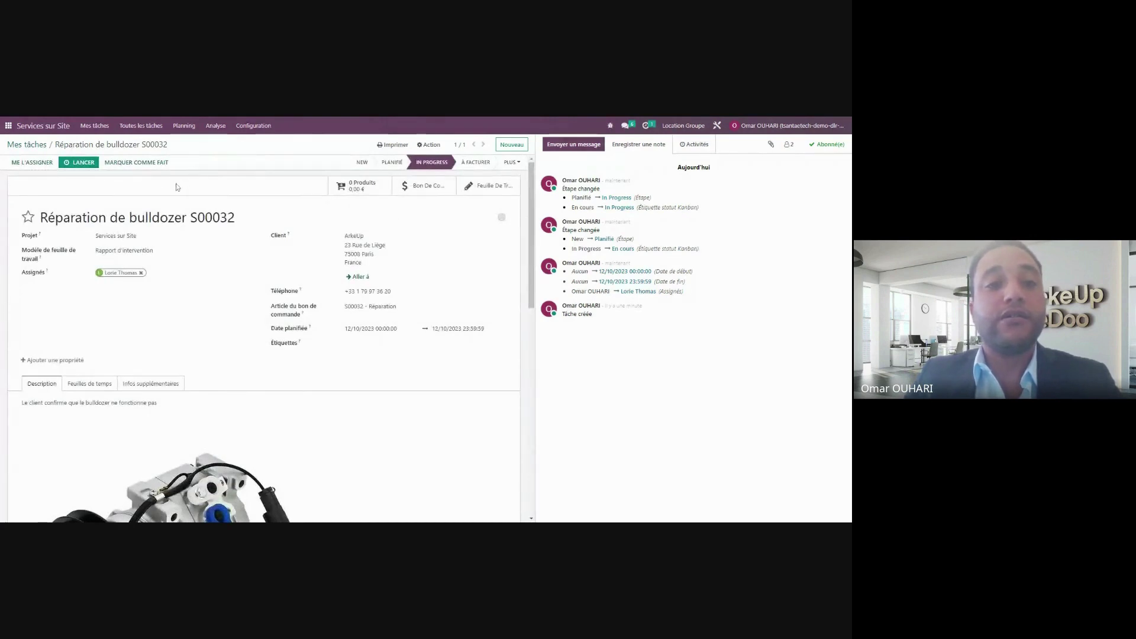
pyautogui.click(363, 191)
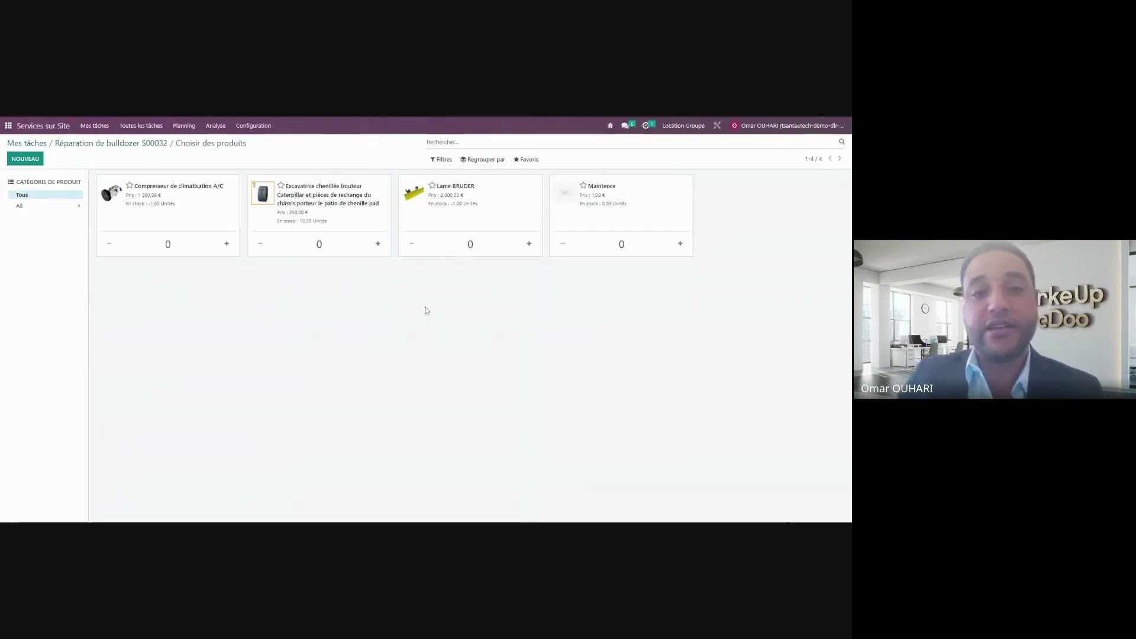
pyautogui.click(529, 244)
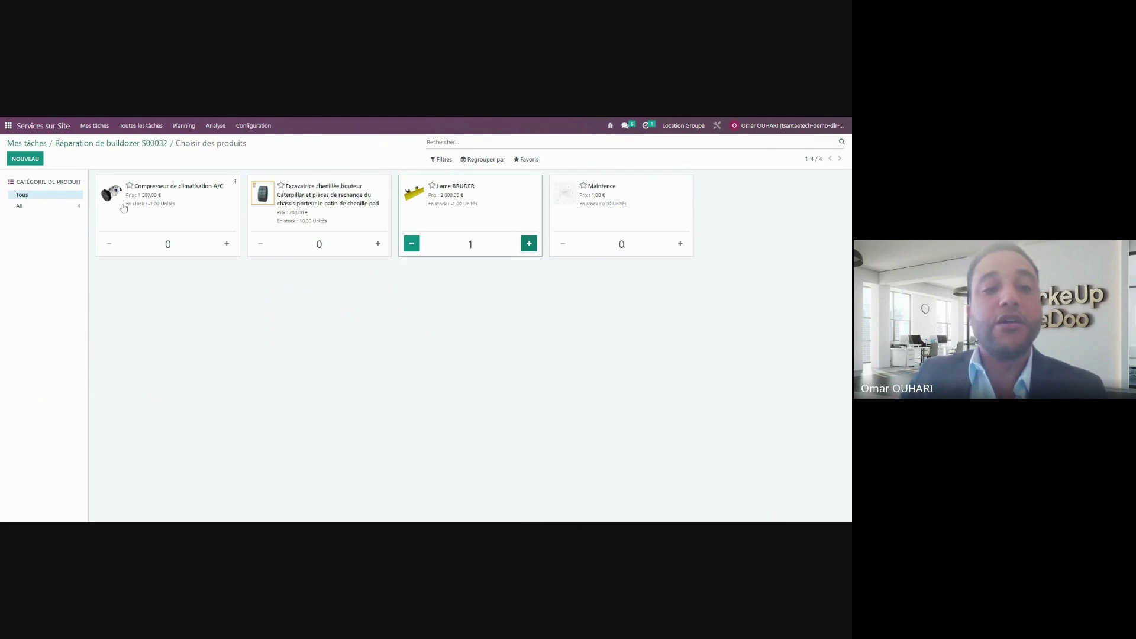
pyautogui.click(227, 244)
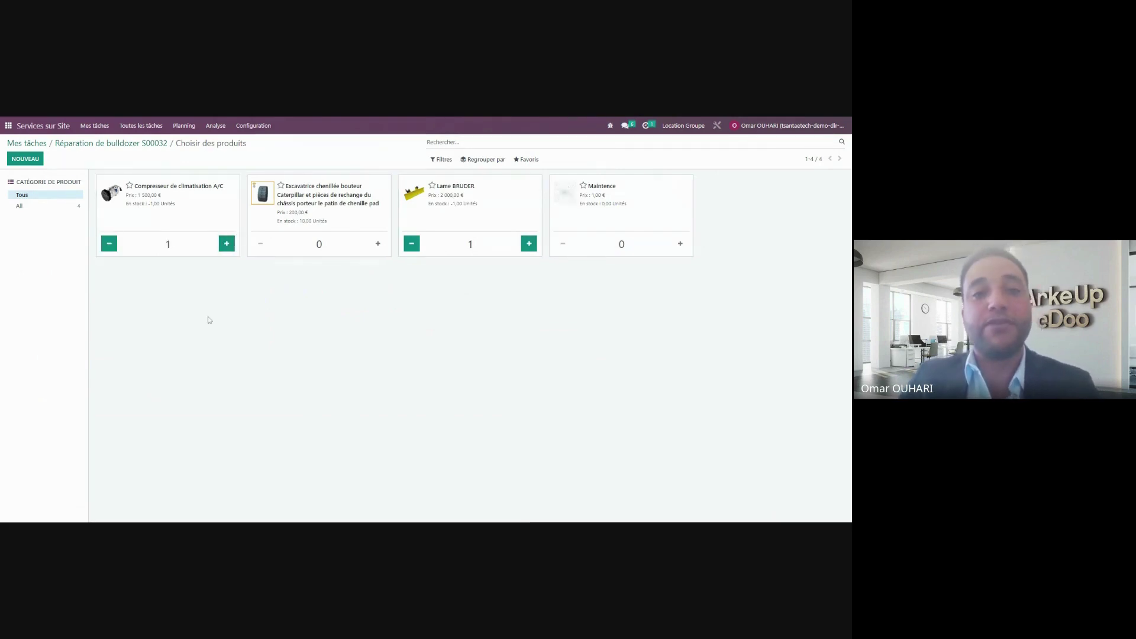
pyautogui.click(139, 144)
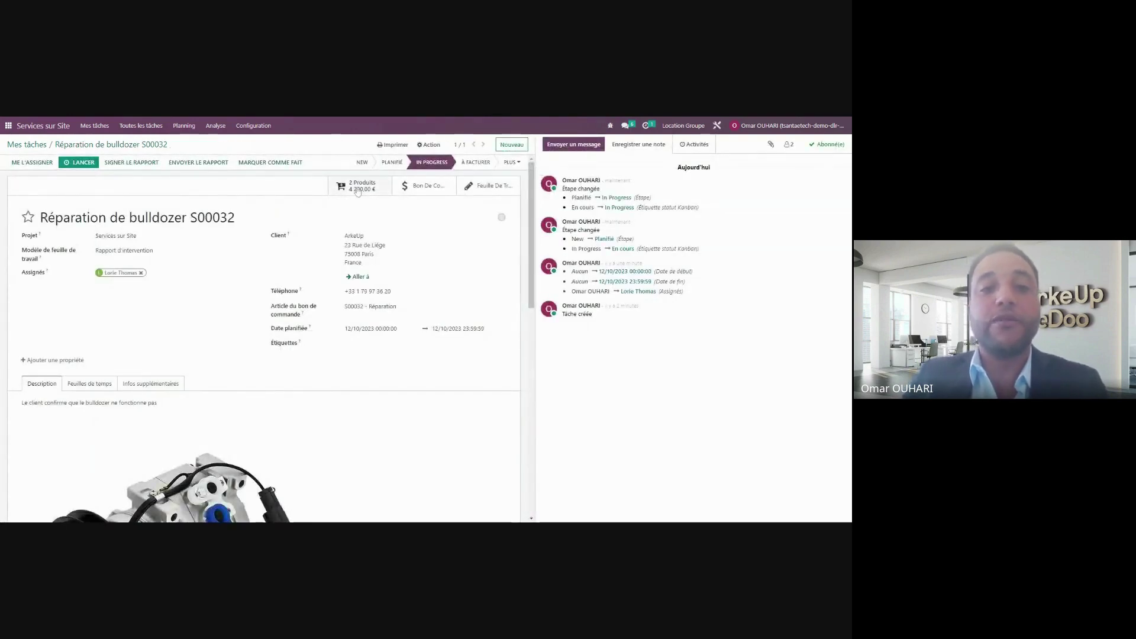
# Open a new worksheet for the repair task and enter "Sur terrain j'ai constaté que la lame est defectueuse" as Situation avant.
pyautogui.scroll(-8, 358, 191)
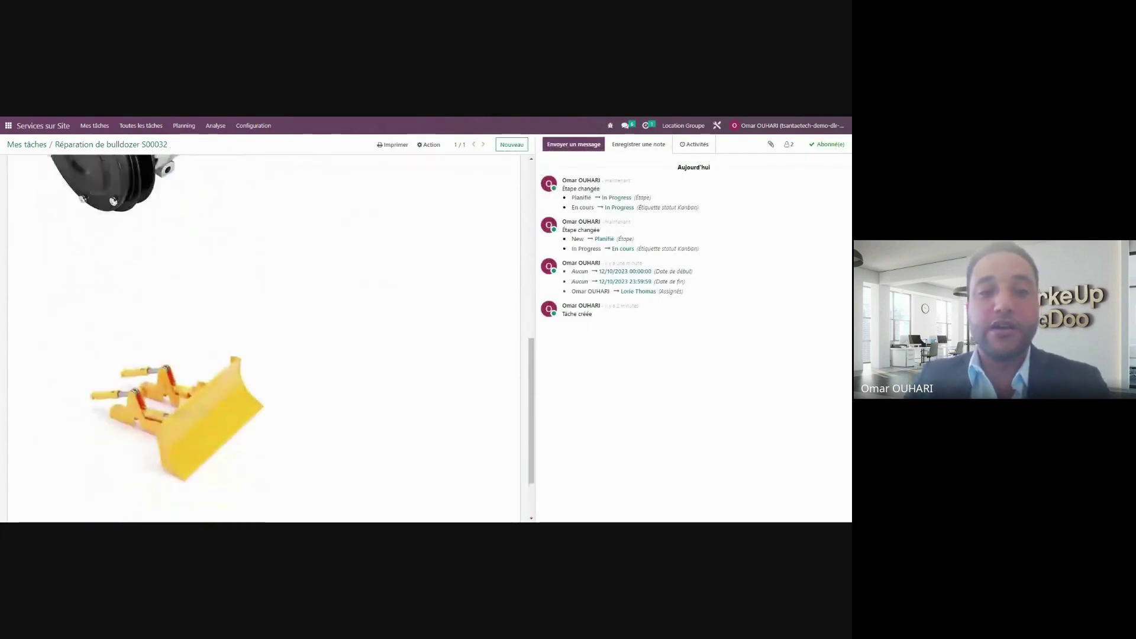
pyautogui.scroll(10, 202, 287)
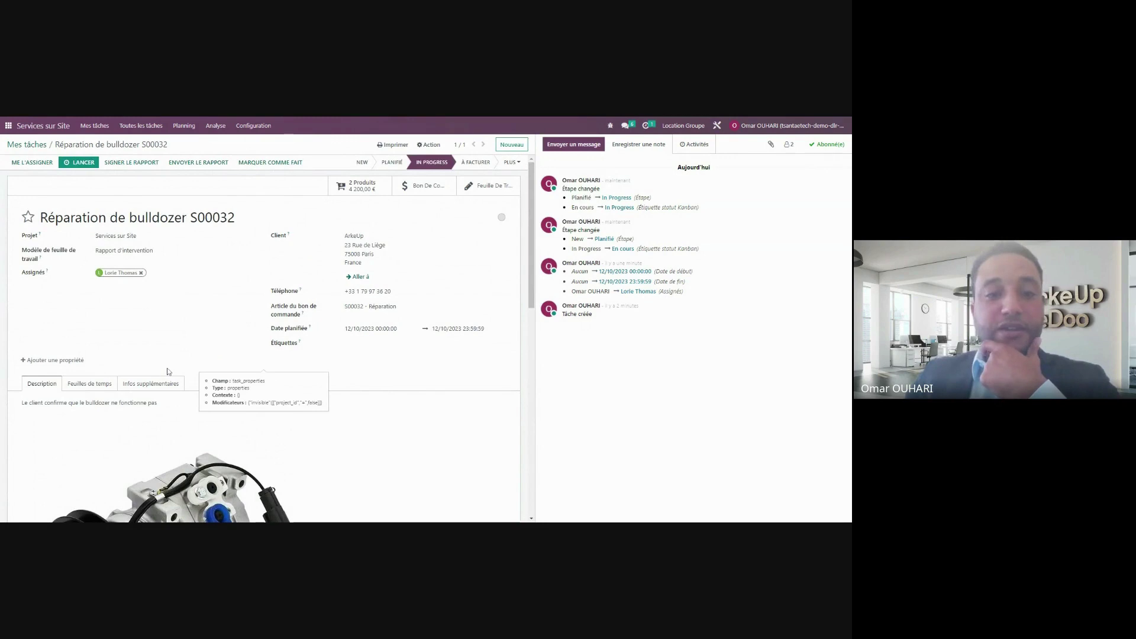
pyautogui.scroll(-1, 184, 343)
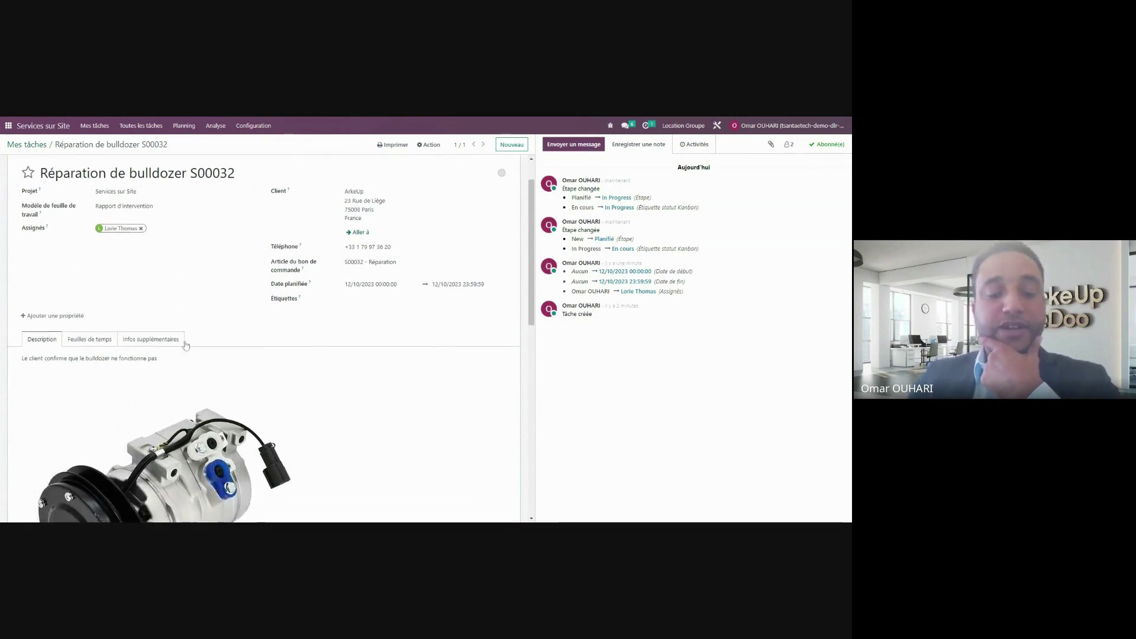
pyautogui.scroll(1, 194, 342)
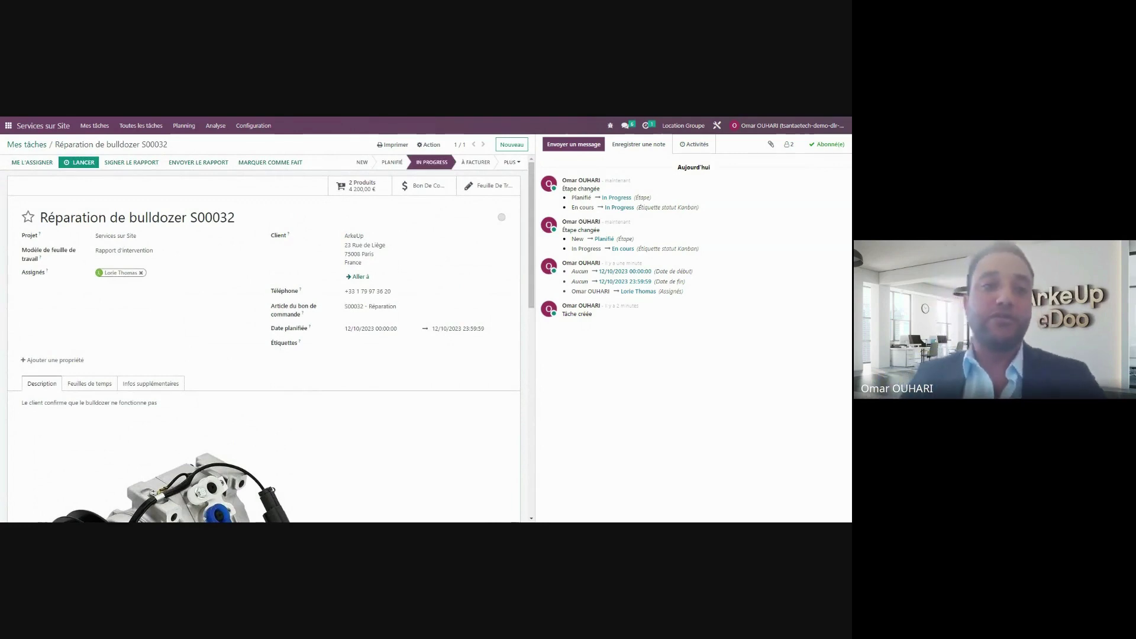
pyautogui.click(483, 187)
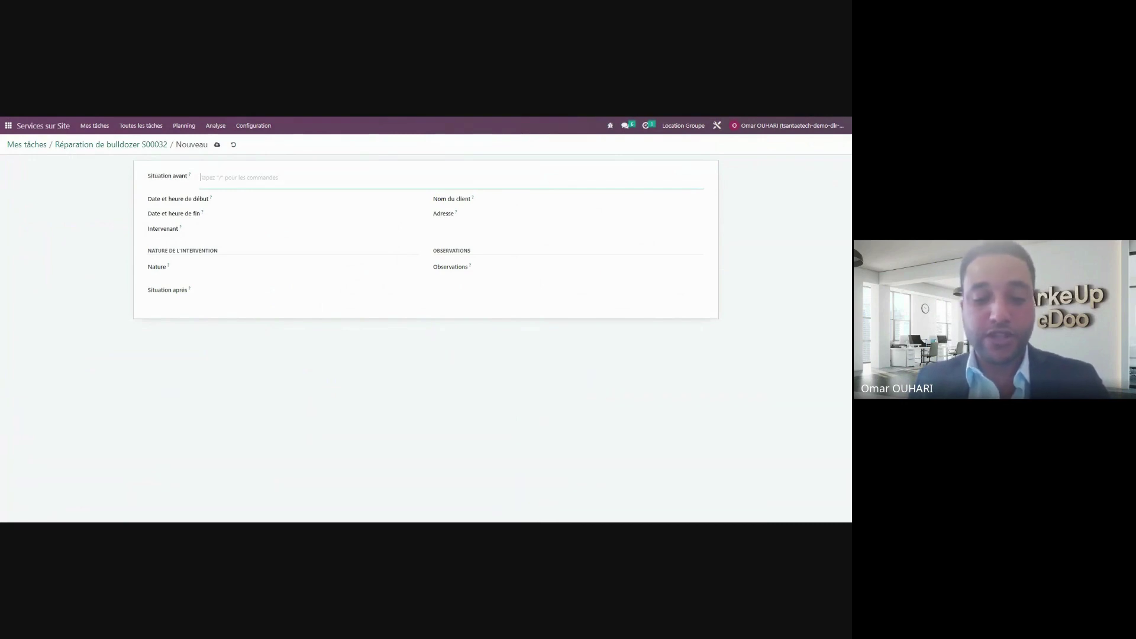
pyautogui.write('Sur ter')
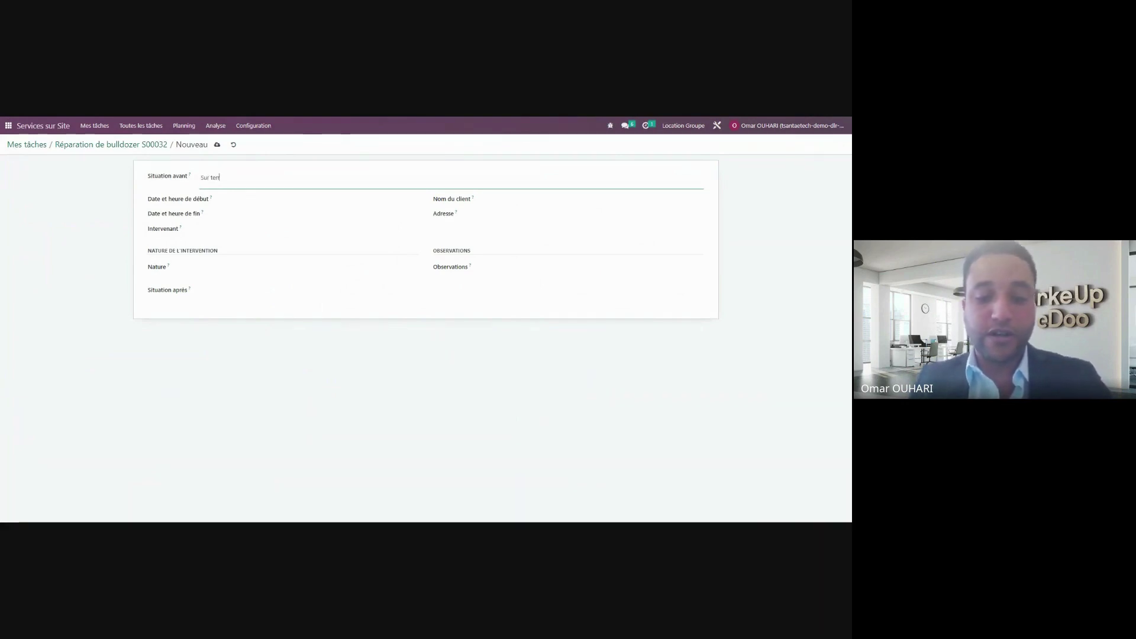
pyautogui.write("rain j'ai consta")
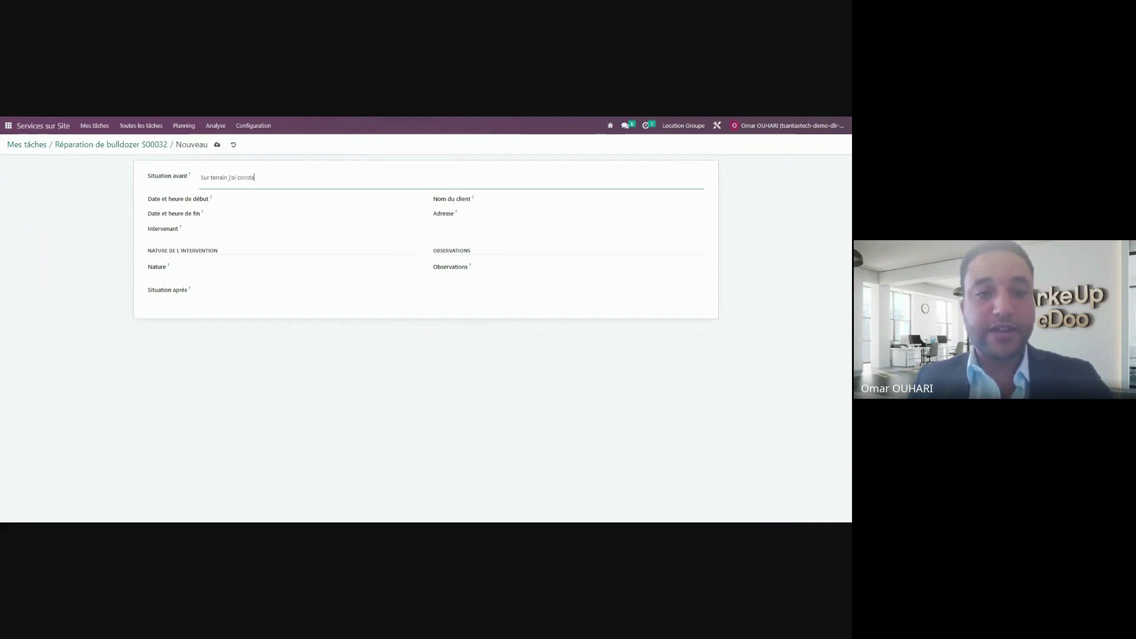
pyautogui.write('té que la ')
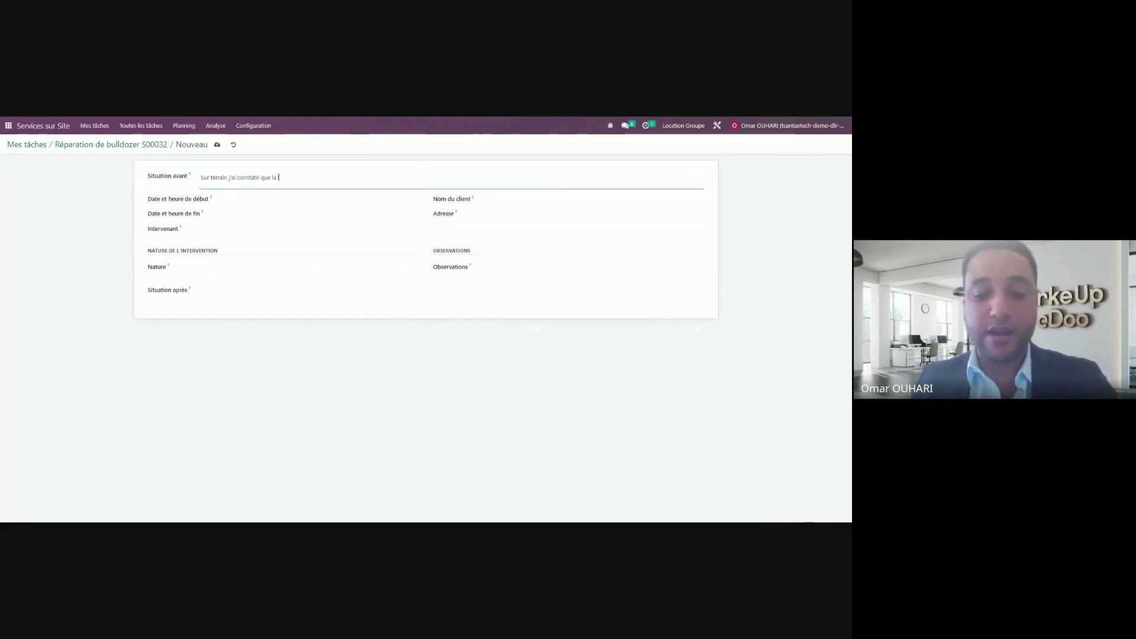
pyautogui.write('lame ne fonc')
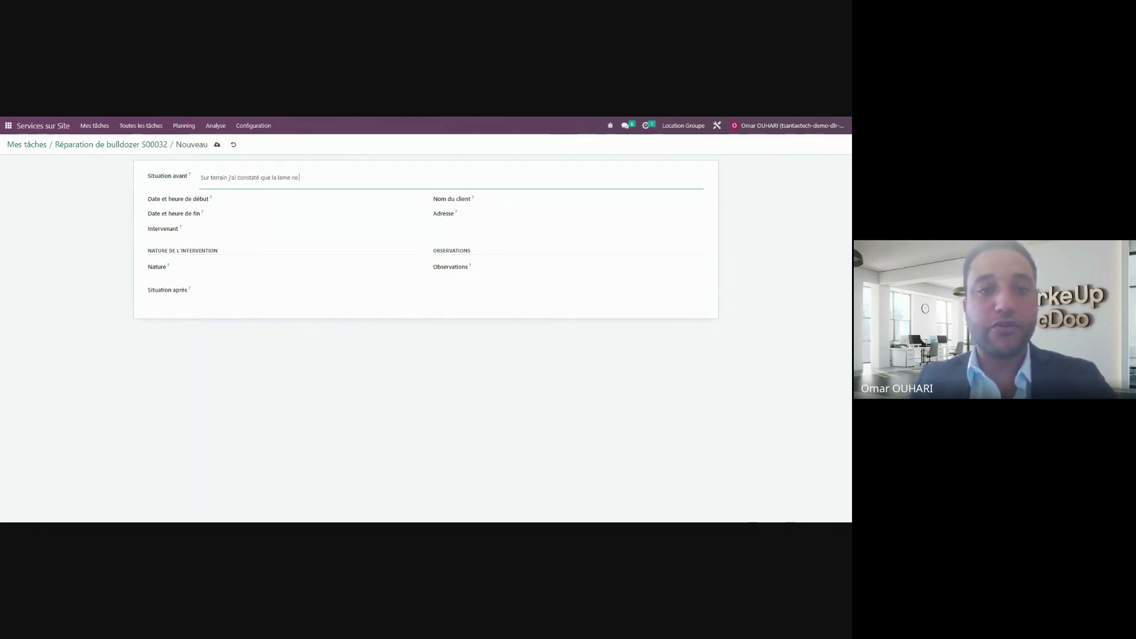
pyautogui.press('BackSpace')
pyautogui.press('BackSpace')
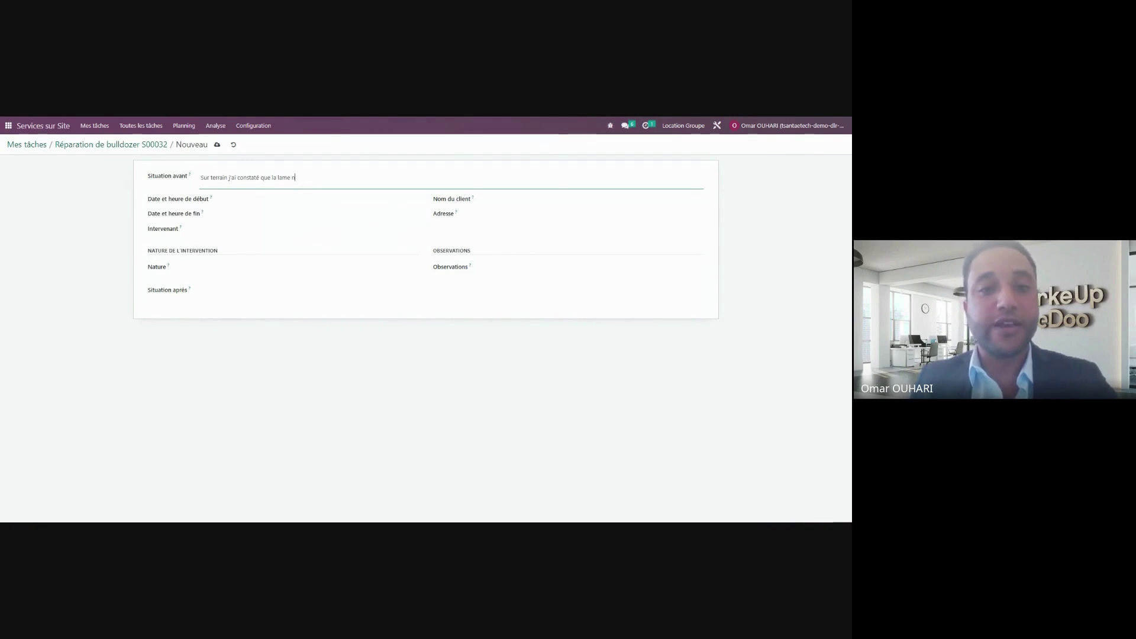
pyautogui.write('est defect')
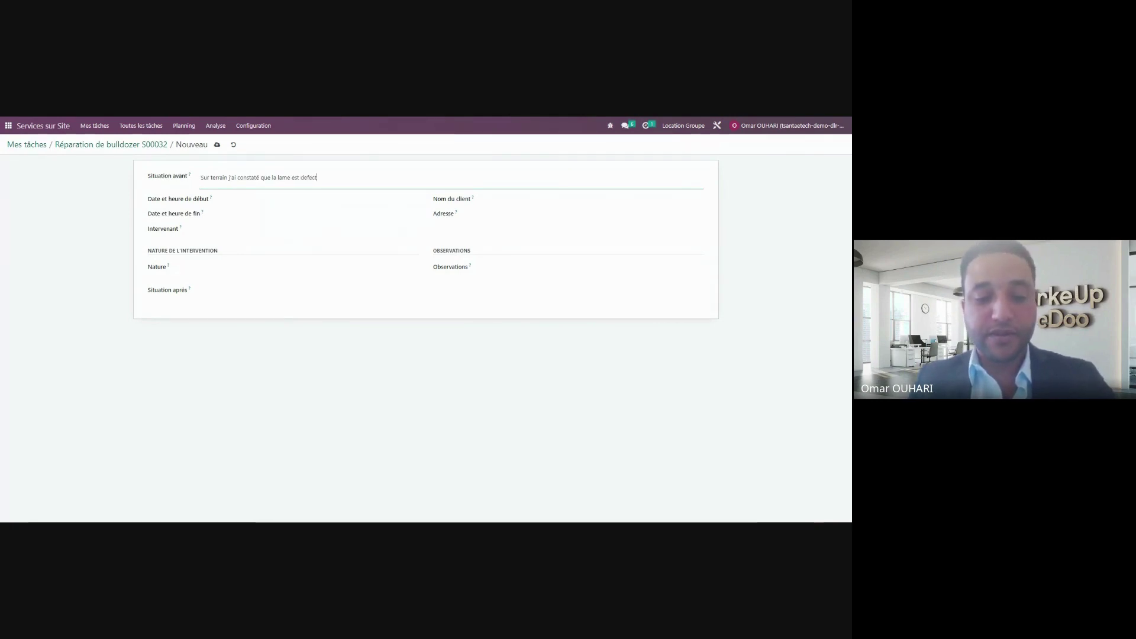
pyautogui.write('ueuse')
pyautogui.press('Return')
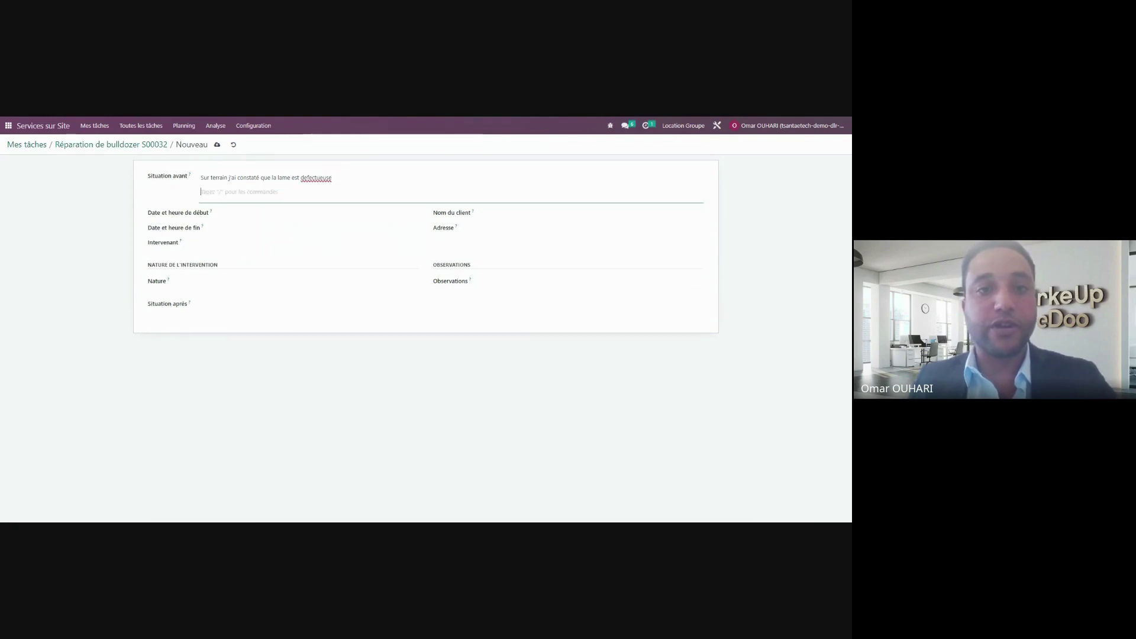
# Set the worksheet's start to 12/10/2023 11:51:41 and its end to 12/10/2023 12:51:41.
pyautogui.click(248, 215)
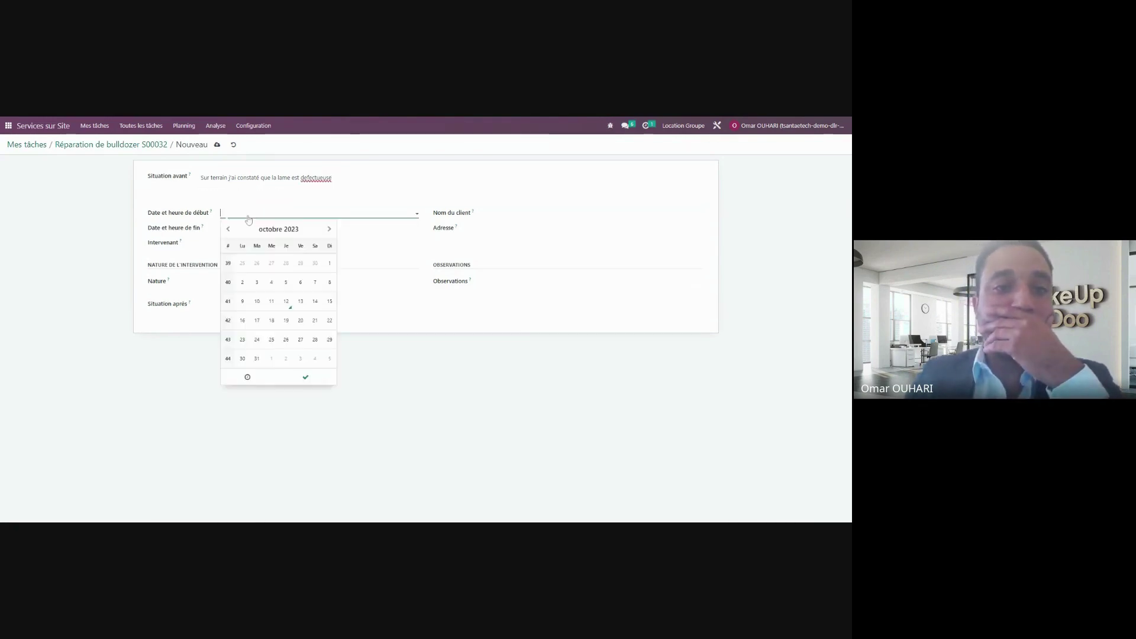
pyautogui.click(286, 302)
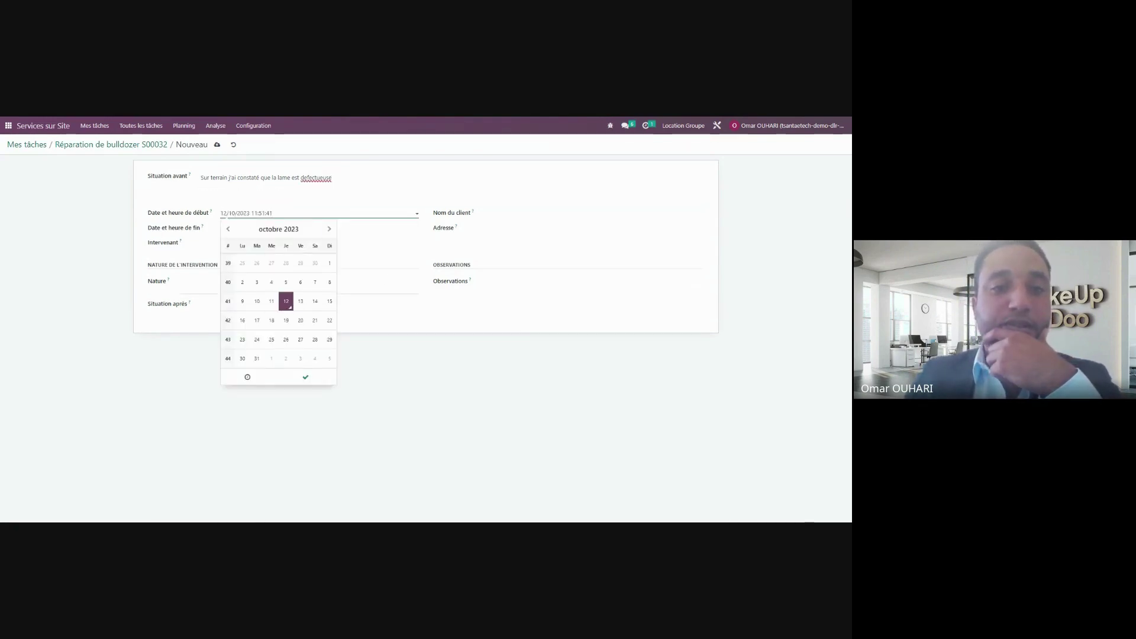
pyautogui.click(267, 229)
pyautogui.click(254, 235)
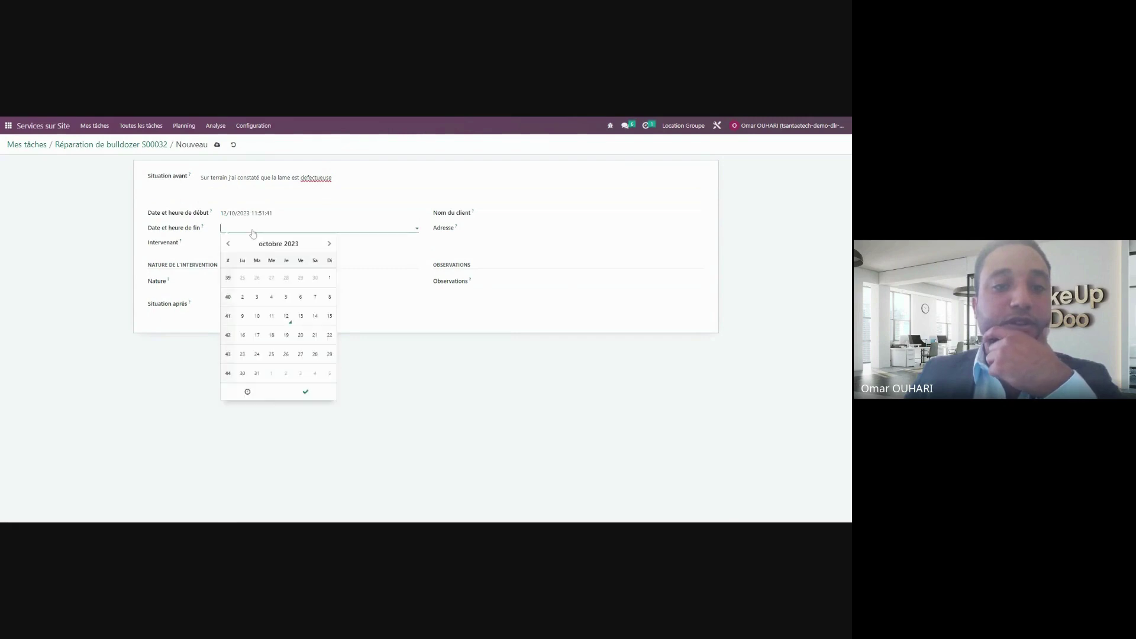
pyautogui.click(286, 316)
pyautogui.click(248, 391)
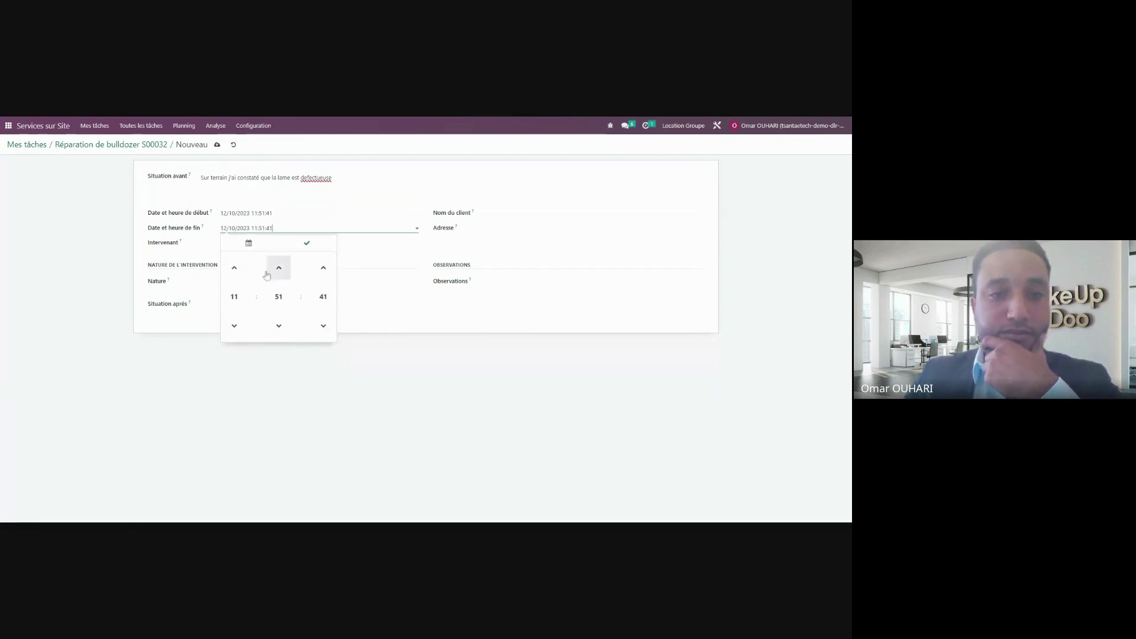
pyautogui.click(234, 268)
pyautogui.press('Escape')
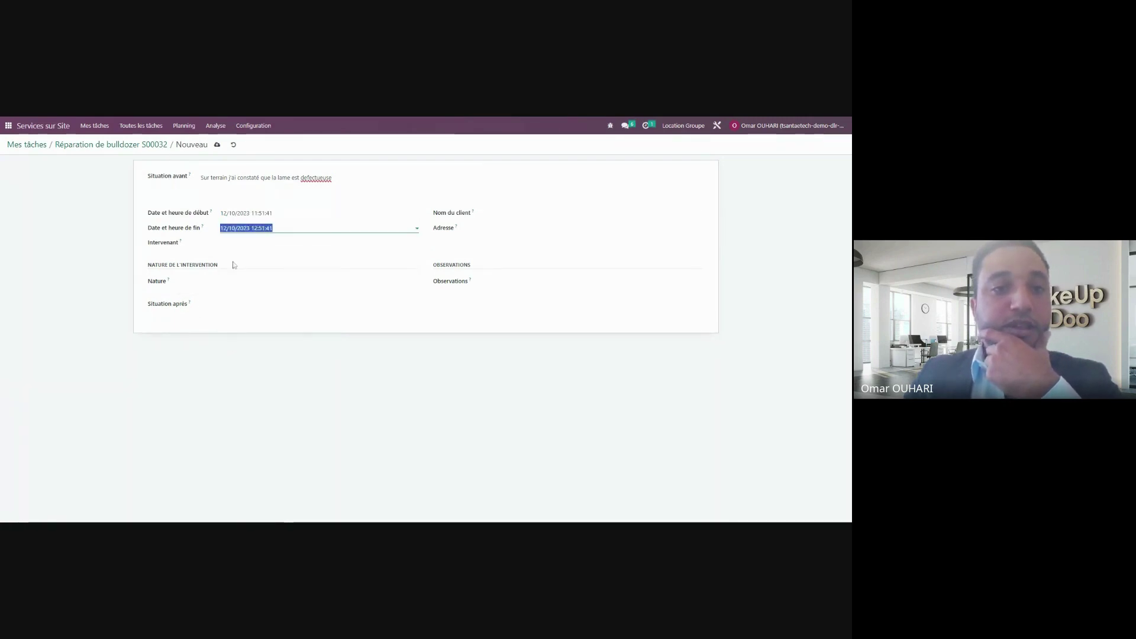
# Set the worksheet's Intervenant to the technician assigned to the repair task and Nom du client to ArkeUp.
pyautogui.click(236, 243)
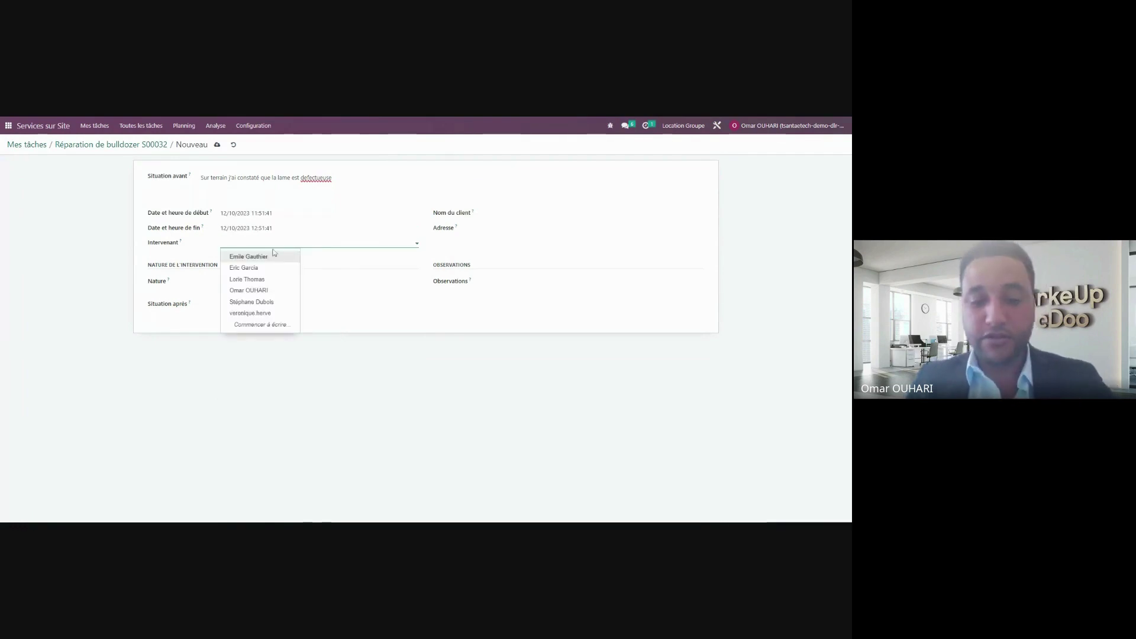
pyautogui.write('lori')
pyautogui.press('Return')
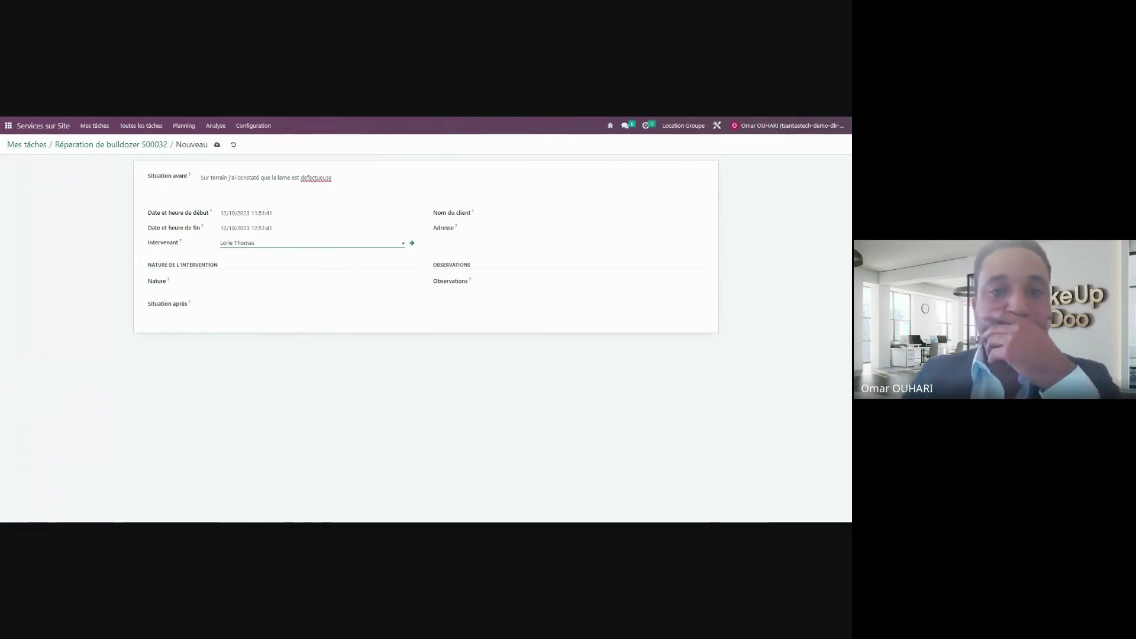
pyautogui.click(592, 213)
pyautogui.write('ar')
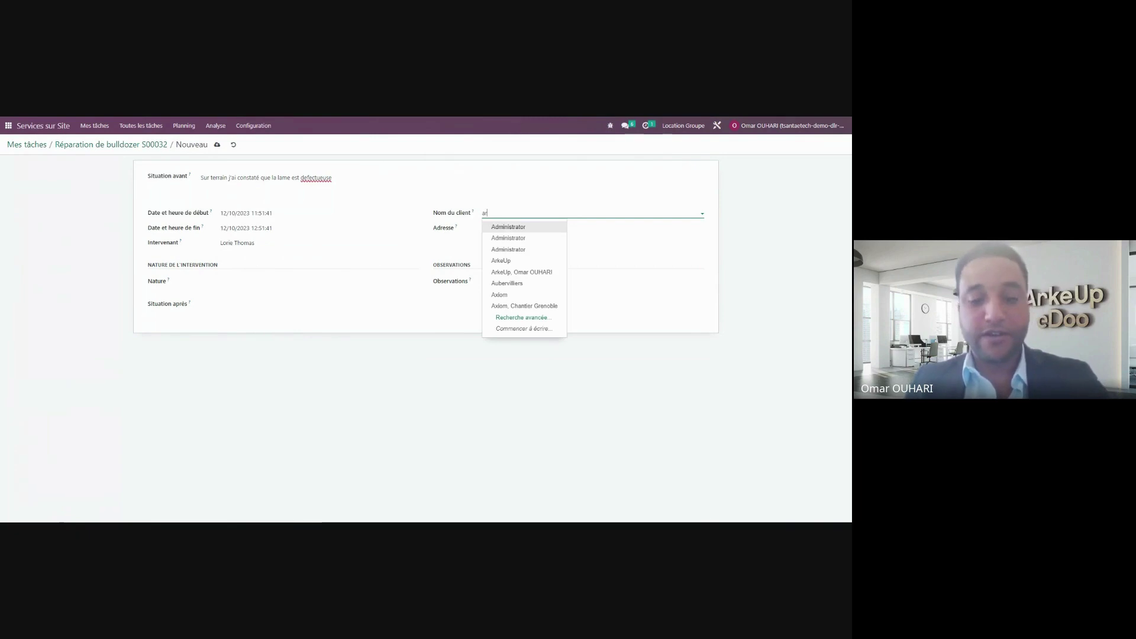
pyautogui.write('keup')
pyautogui.press('Return')
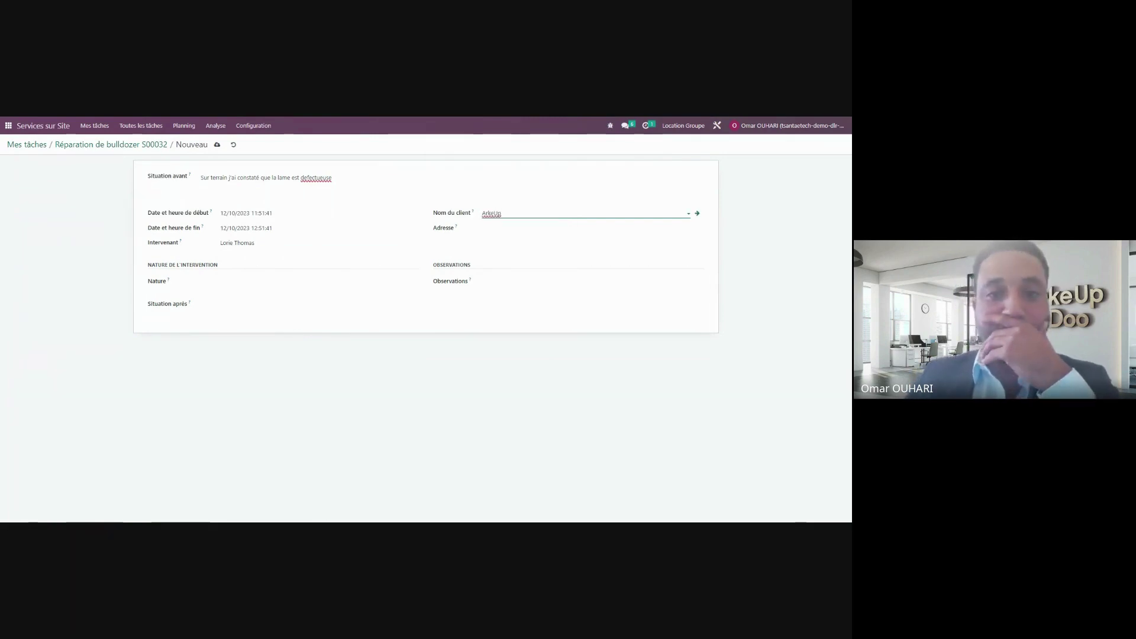
# Enter "réparation" as the intervention's Nature and "la lame est maintenant réparée" under Observations.
pyautogui.press('Tab')
pyautogui.press('Tab')
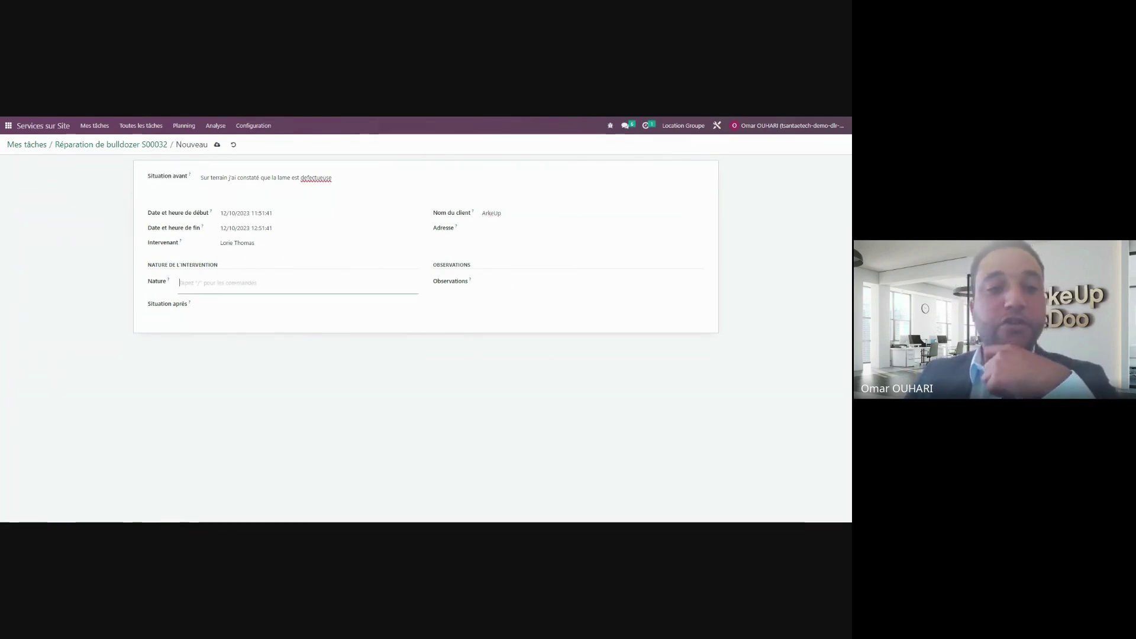
pyautogui.write('réparati')
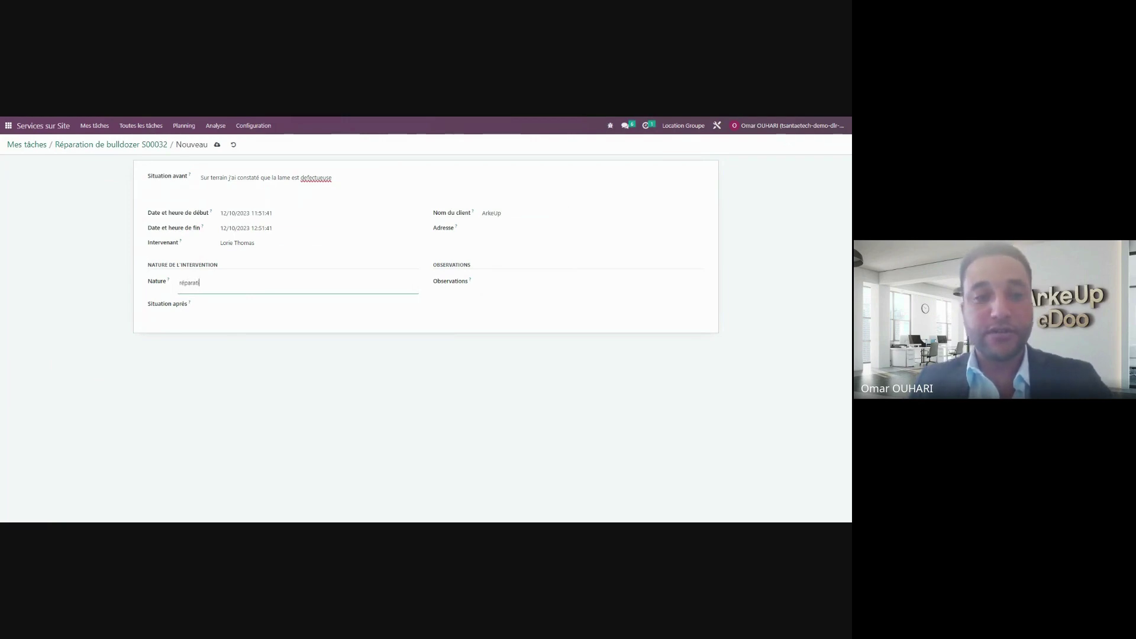
pyautogui.write('on')
pyautogui.press('Tab')
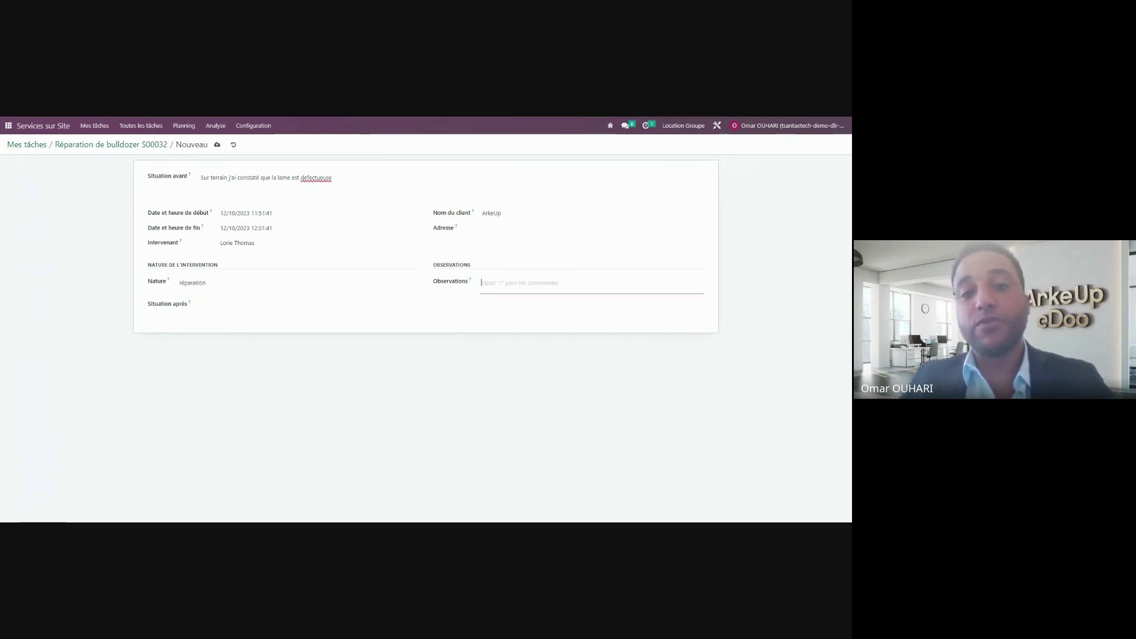
pyautogui.write('des')
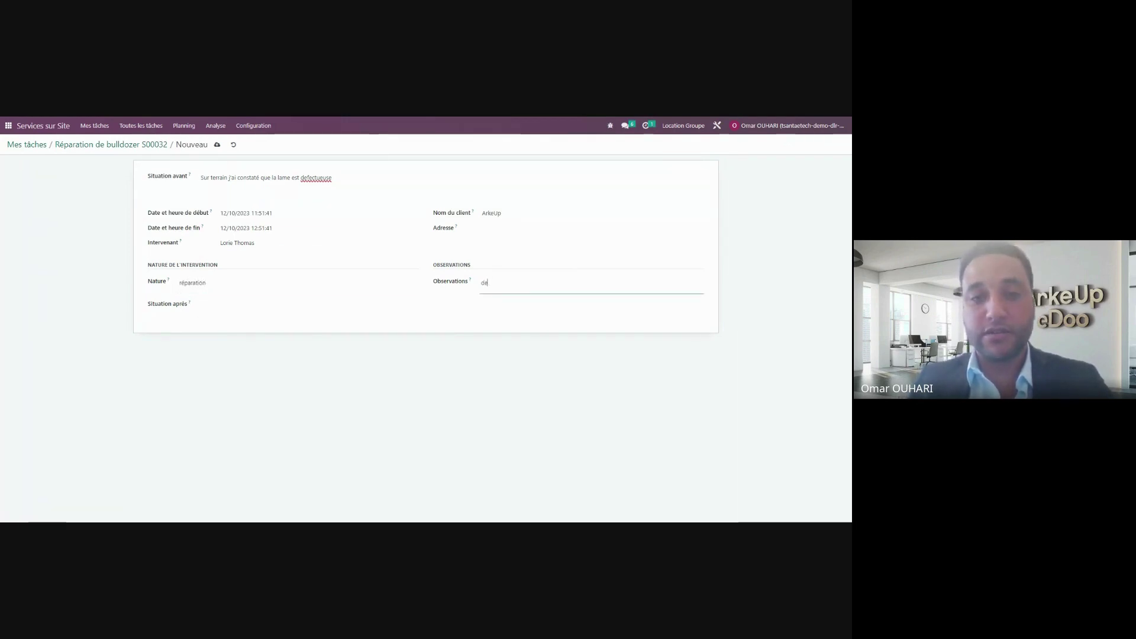
pyautogui.press('BackSpace')
pyautogui.press('BackSpace')
pyautogui.write('la lame ')
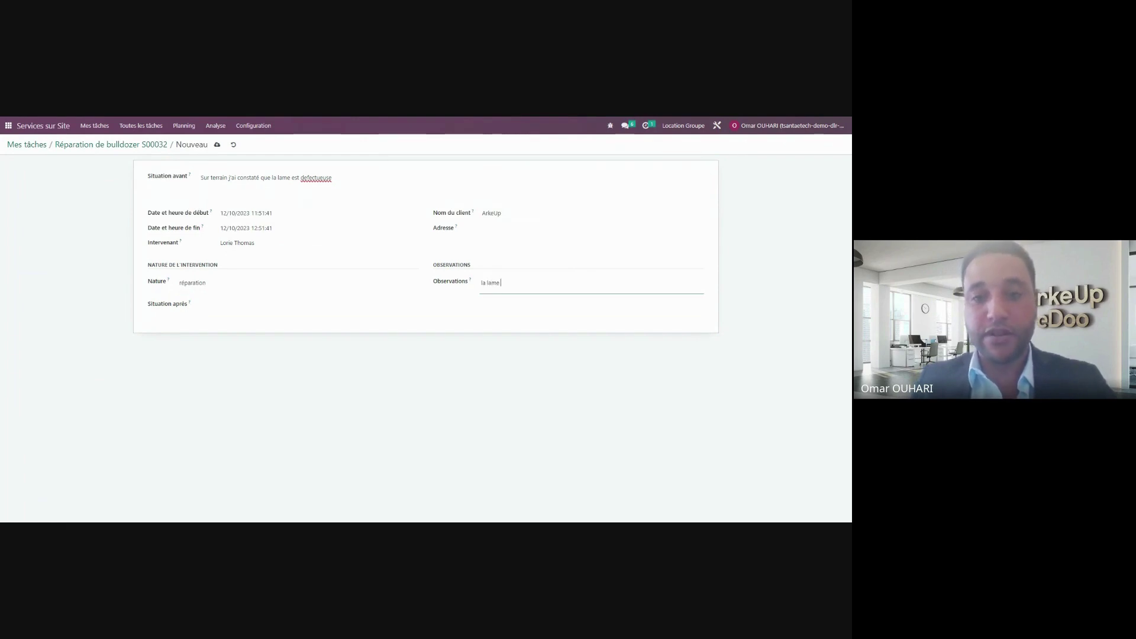
pyautogui.write('est mainte')
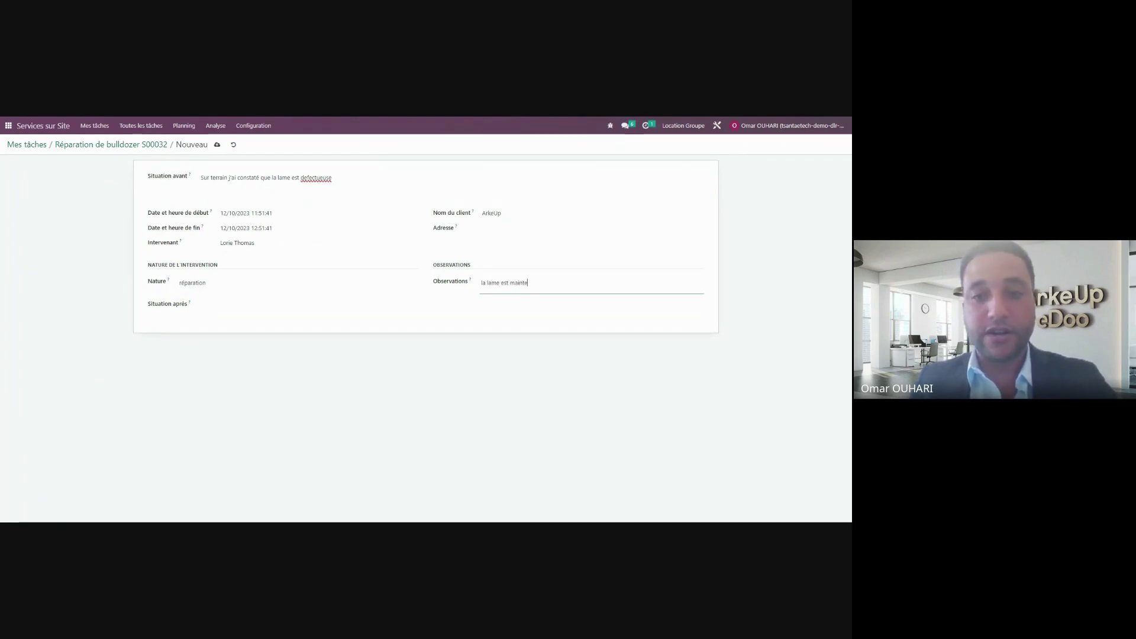
pyautogui.write('nant reparée')
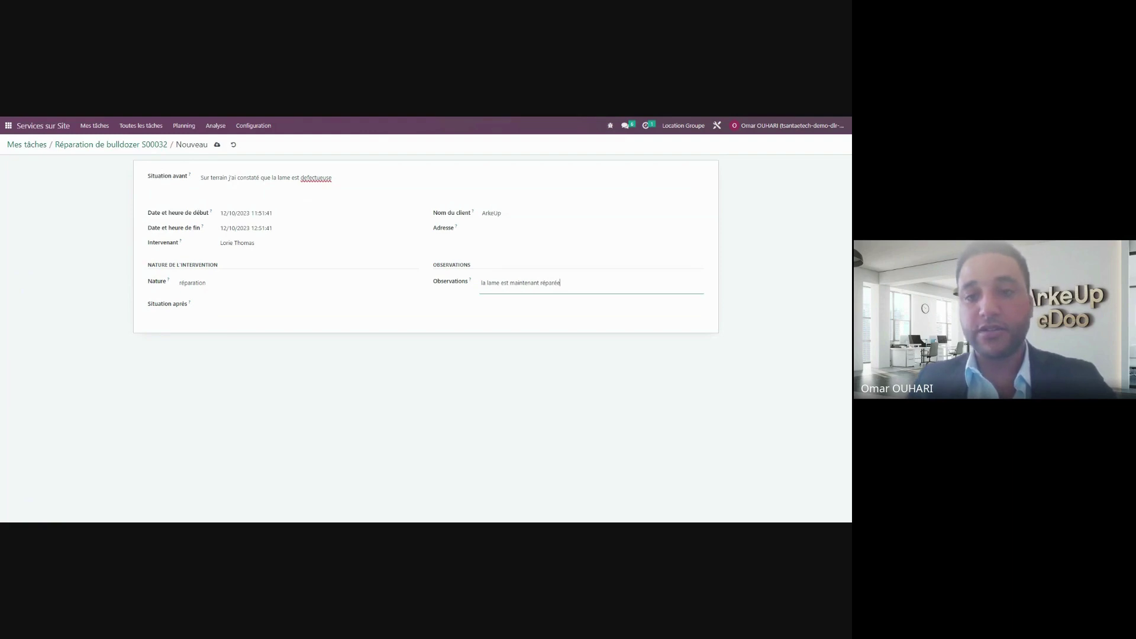
# Insert the yellow blade photo under Situation après and save the completed worksheet, returning to the repair task.
pyautogui.click(223, 315)
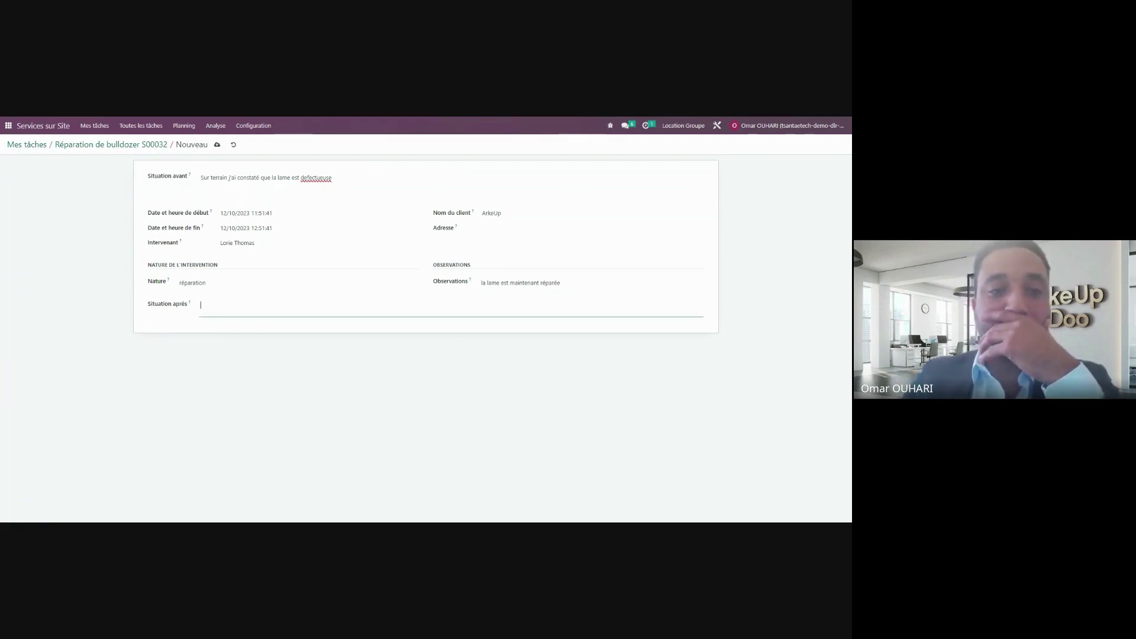
pyautogui.write('/image')
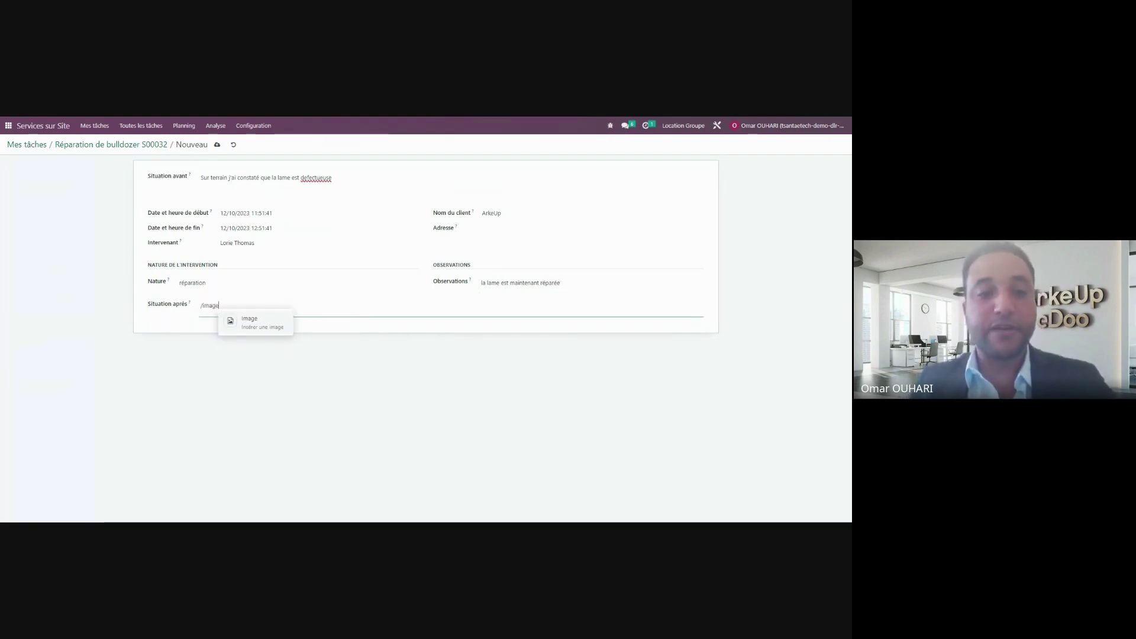
pyautogui.press('Return')
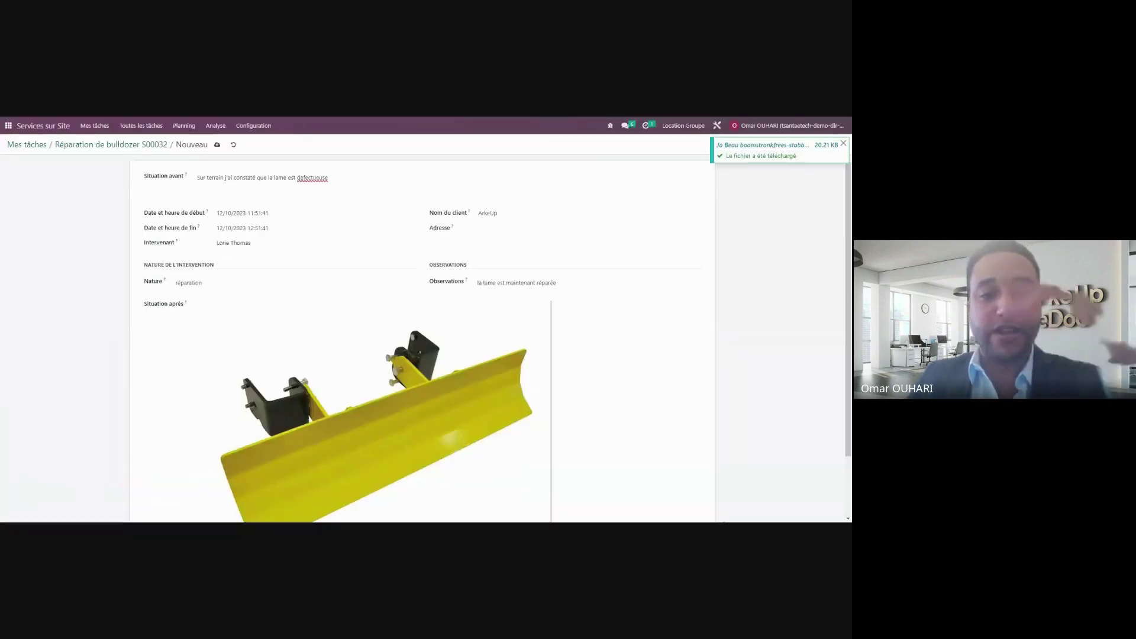
pyautogui.scroll(1, 423, 337)
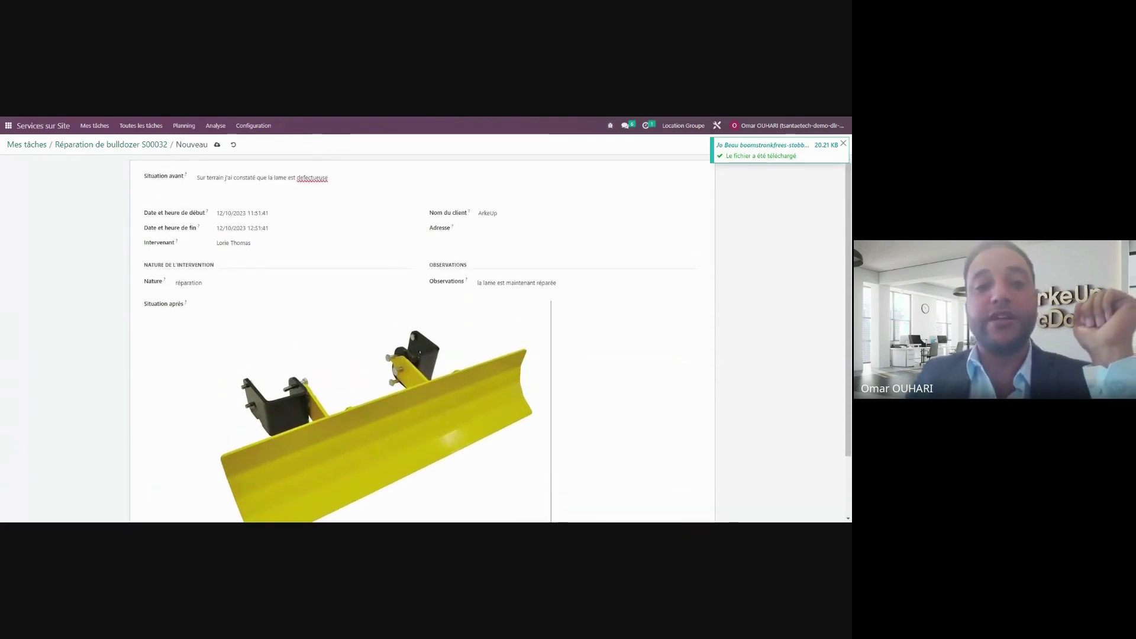
pyautogui.click(217, 144)
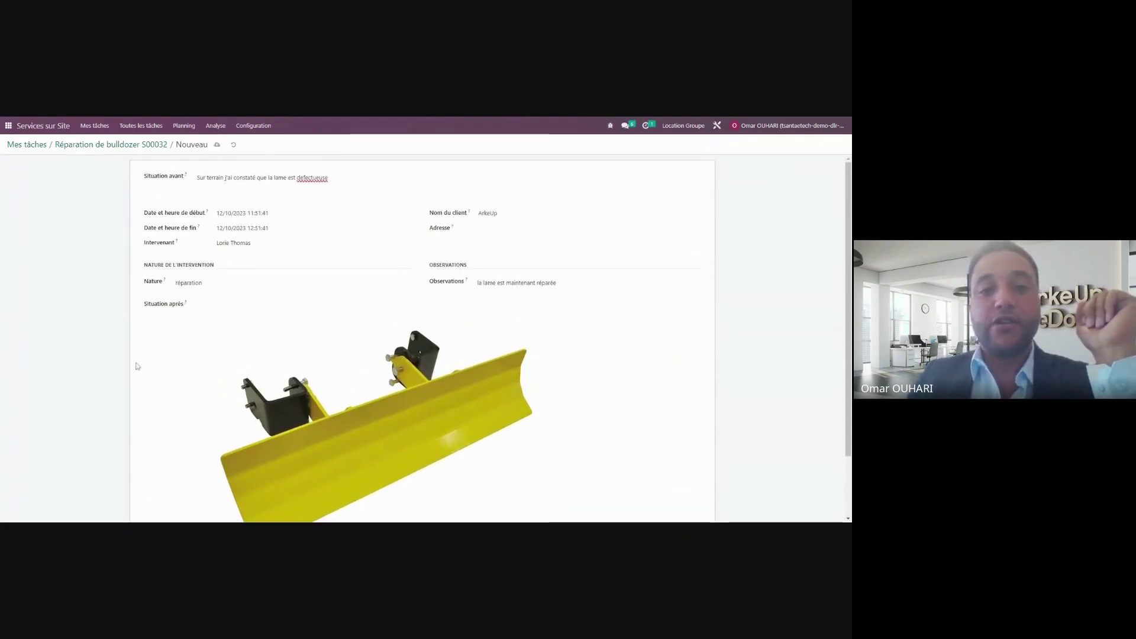
pyautogui.click(110, 145)
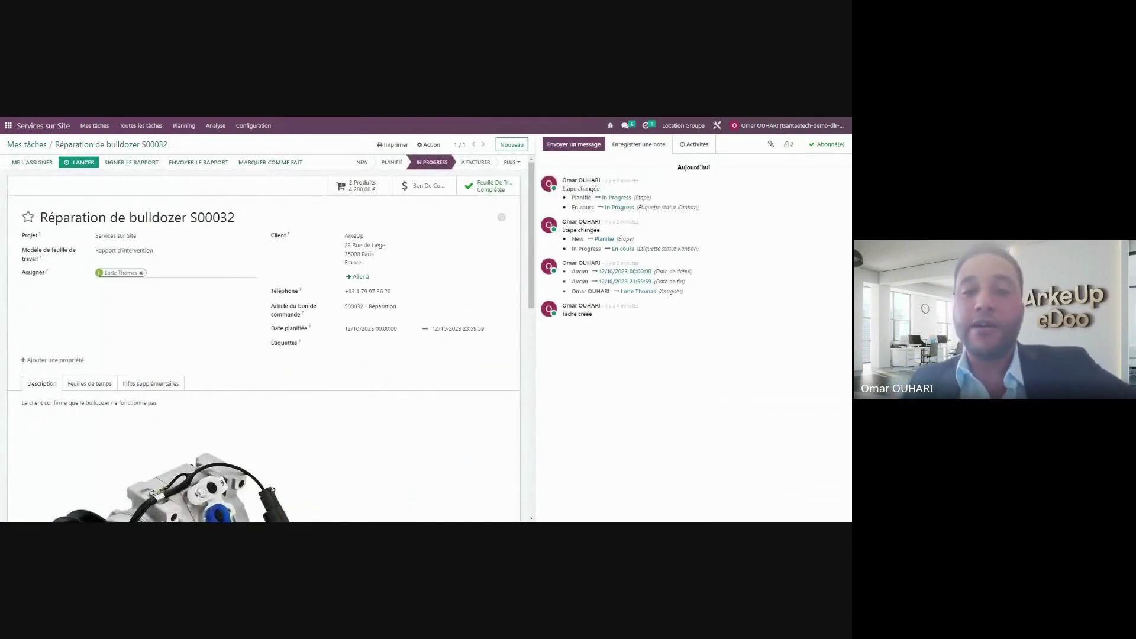
# Send the intervention report to ArkeUp by e-mail with the default message and the worksheet PDF attached.
pyautogui.click(207, 163)
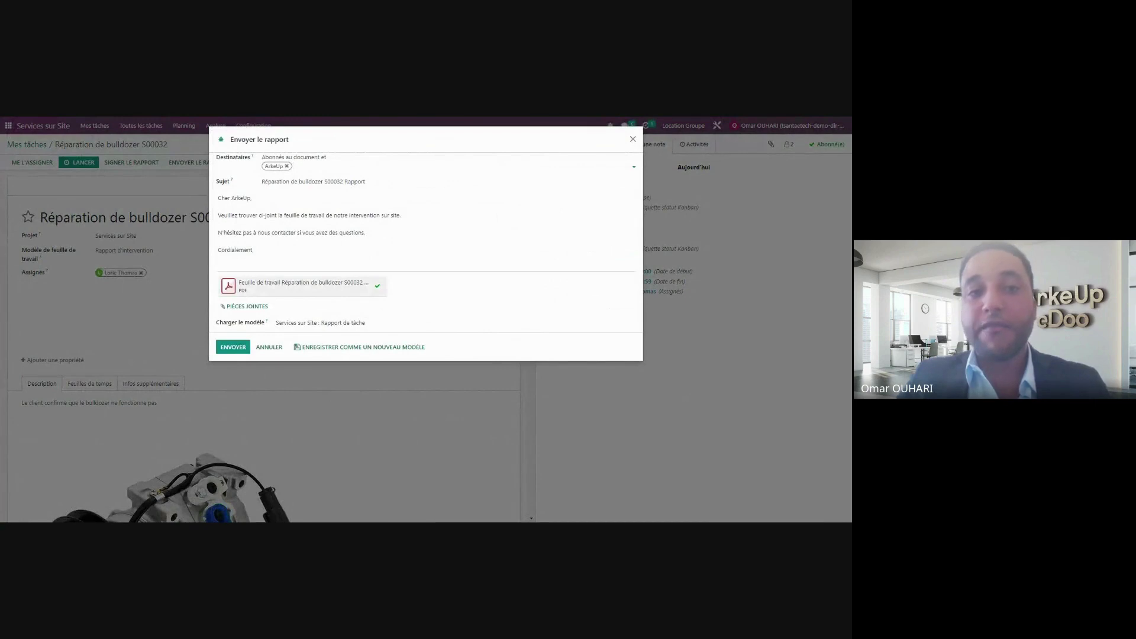
pyautogui.hotkey('ctrl', 'a')
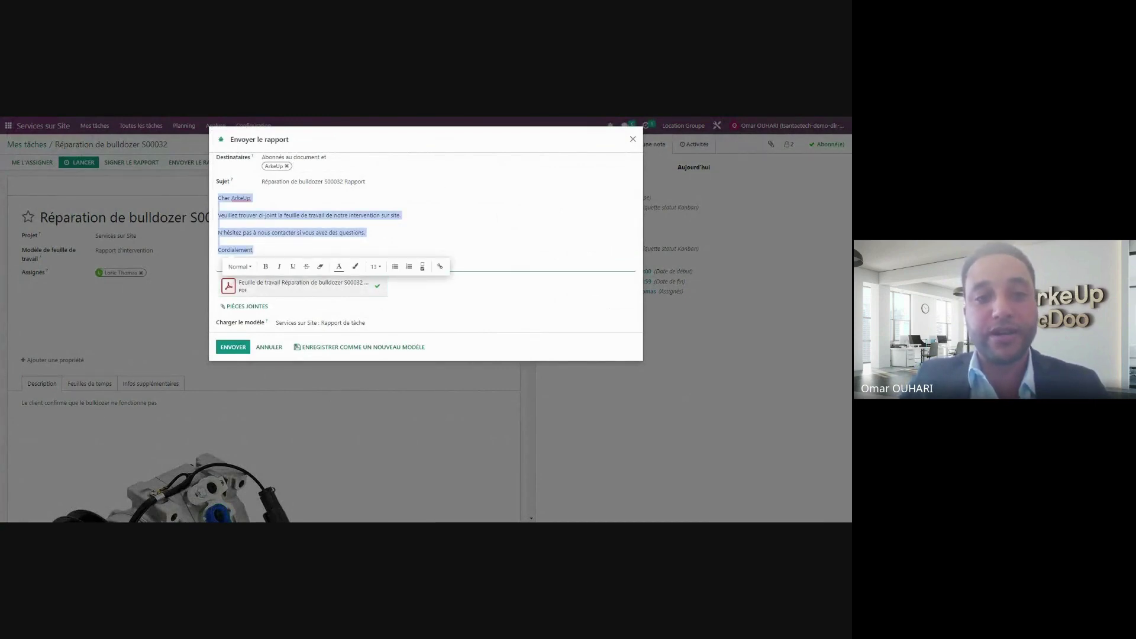
pyautogui.click(233, 347)
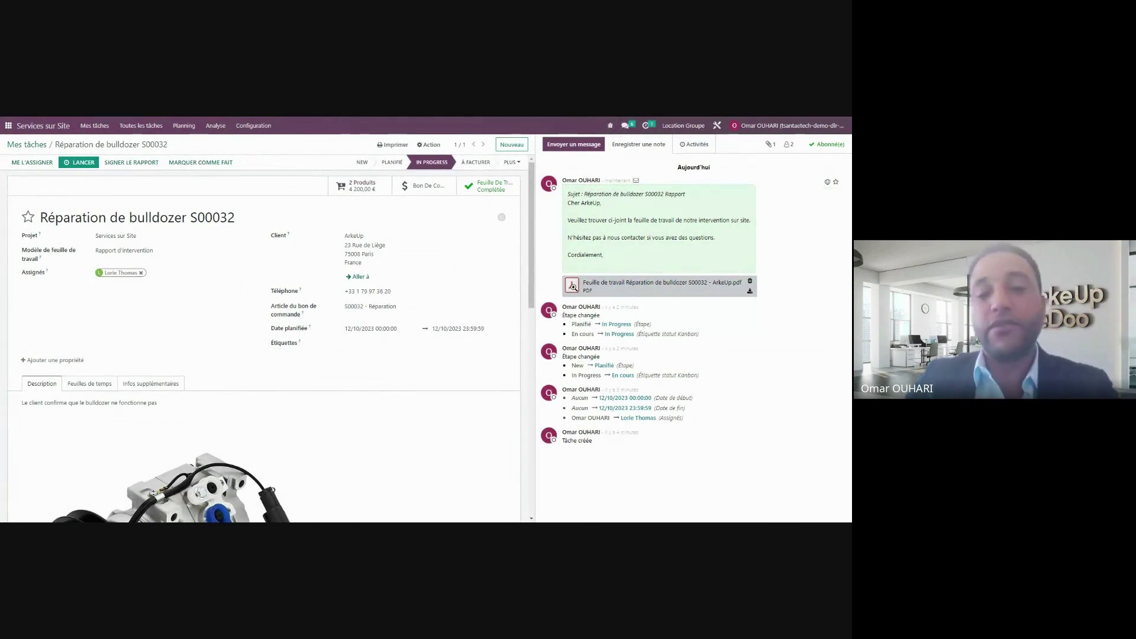
# Examine the sent worksheet PDF, checking the billed lines, the intervention details and the Situation après photo.
pyautogui.click(572, 287)
pyautogui.scroll(-5, 406, 307)
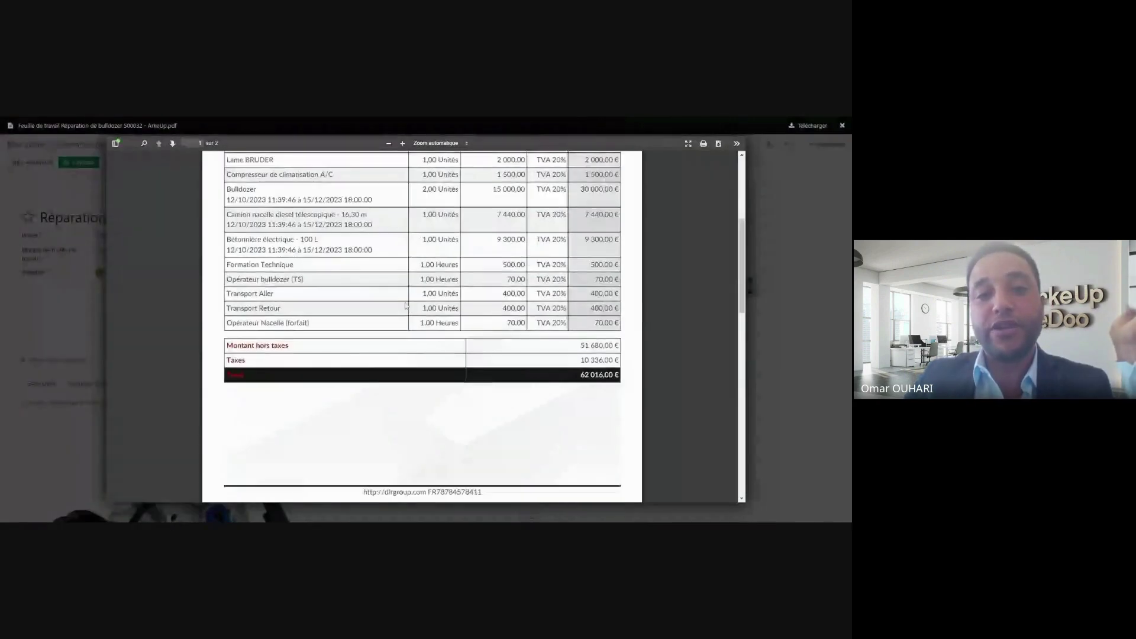
pyautogui.scroll(-6, 406, 307)
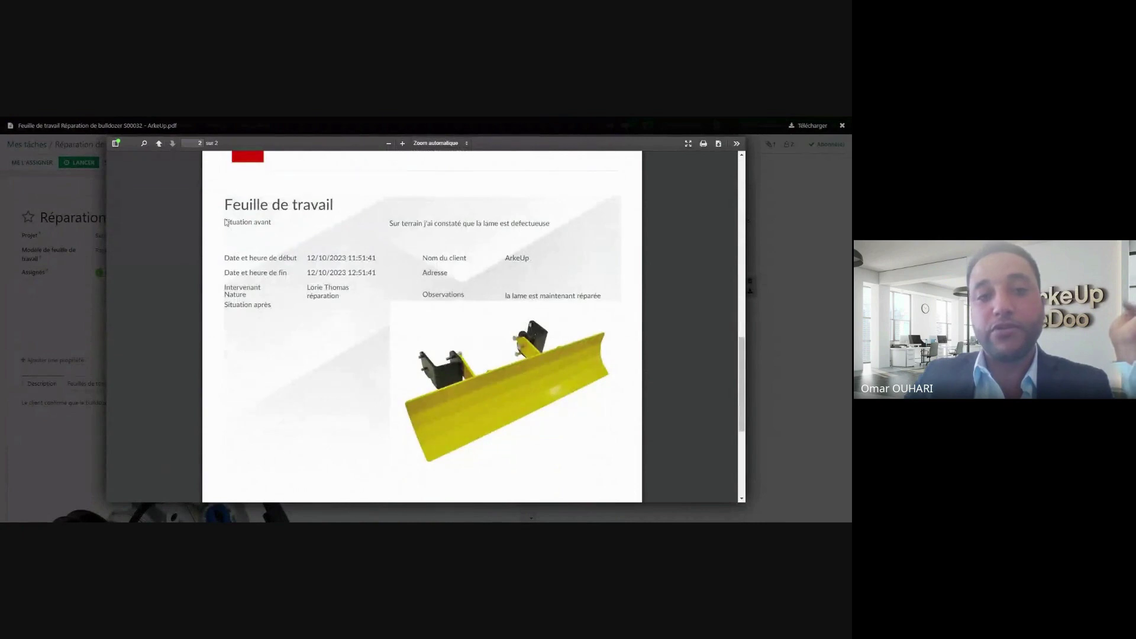
pyautogui.moveTo(230, 235); pyautogui.dragTo(439, 234)
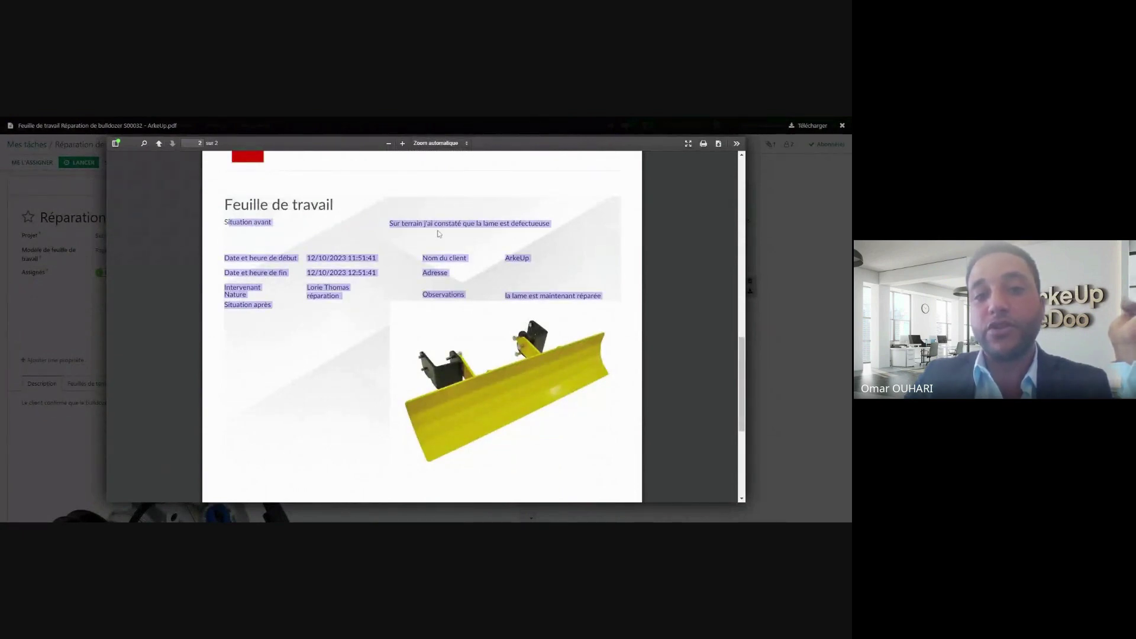
pyautogui.click(439, 234)
pyautogui.moveTo(257, 304); pyautogui.dragTo(416, 342)
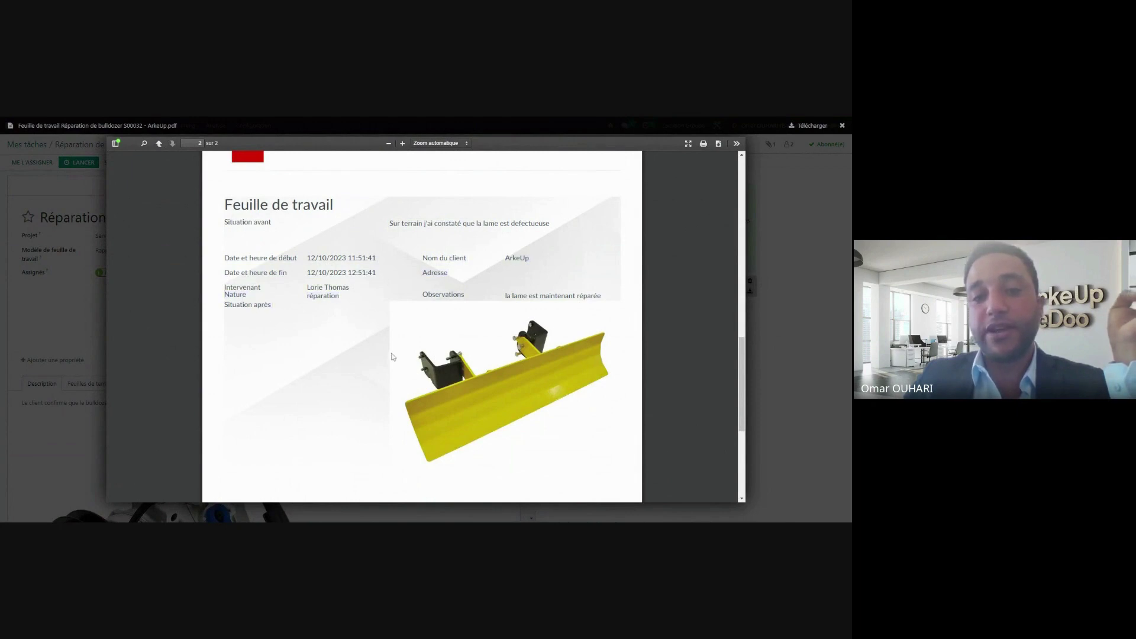
pyautogui.scroll(-3, 393, 354)
pyautogui.scroll(10, 392, 354)
pyautogui.scroll(-10, 393, 352)
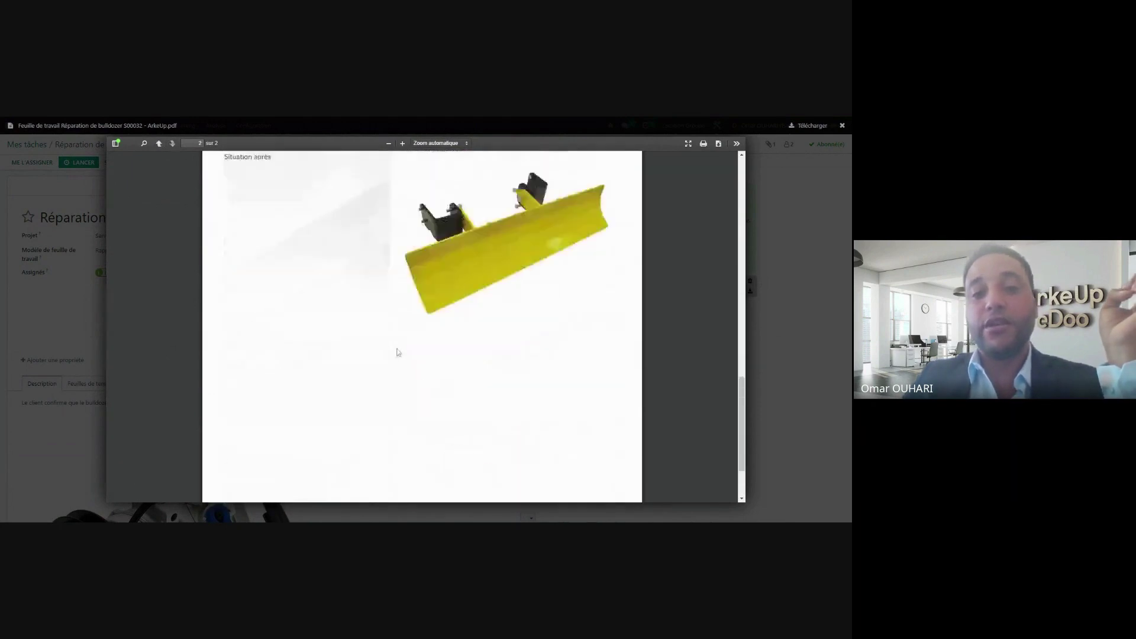
pyautogui.click(800, 318)
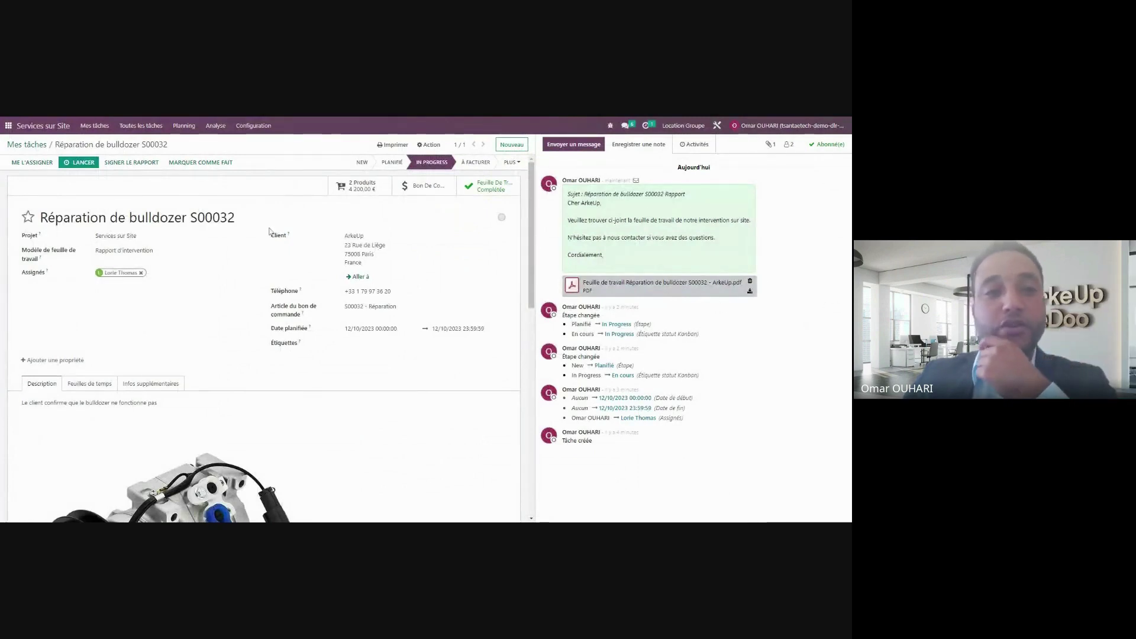
# Review the repair report in the customer portal and sign it as ArkeUp with the automatic signature, returning to the task.
pyautogui.click(132, 162)
pyautogui.scroll(-2, 435, 340)
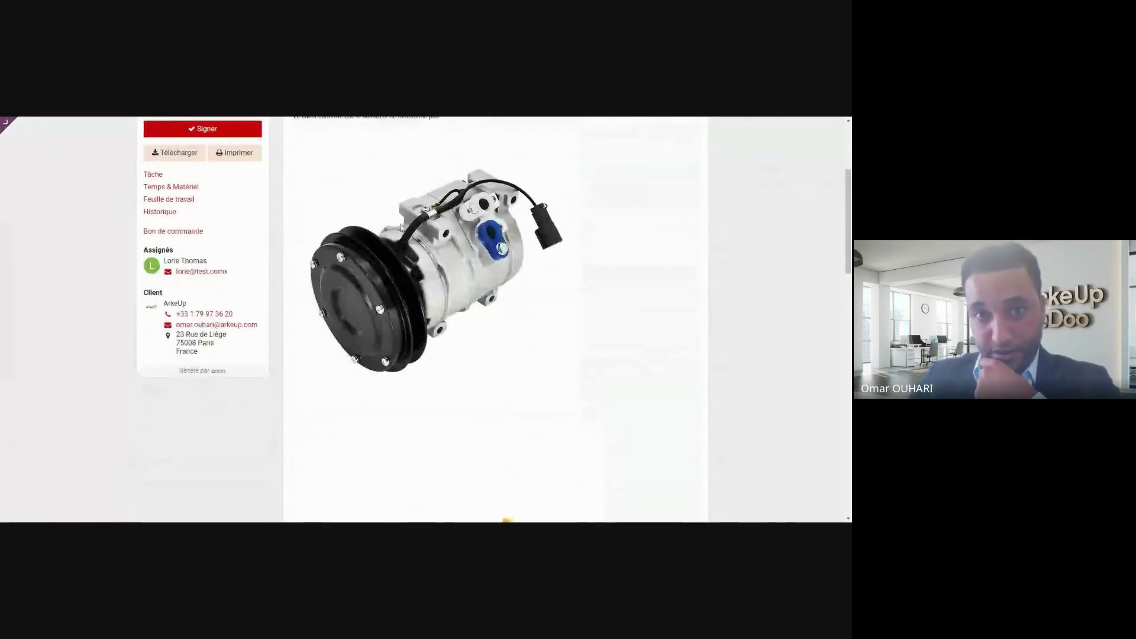
pyautogui.scroll(-10, 435, 340)
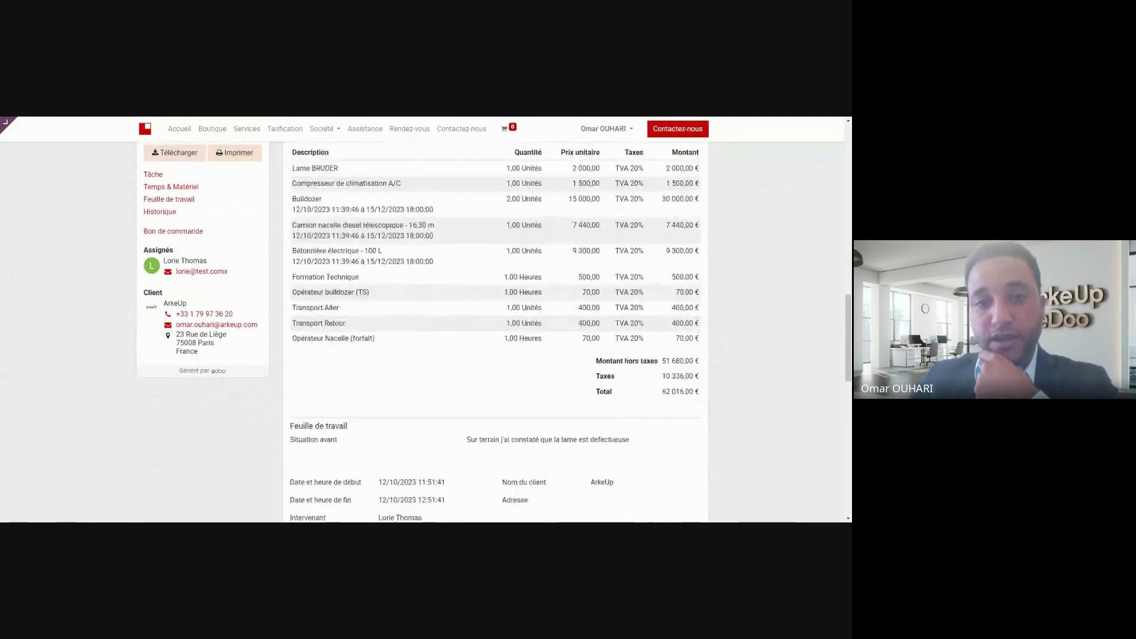
pyautogui.scroll(-15, 424, 331)
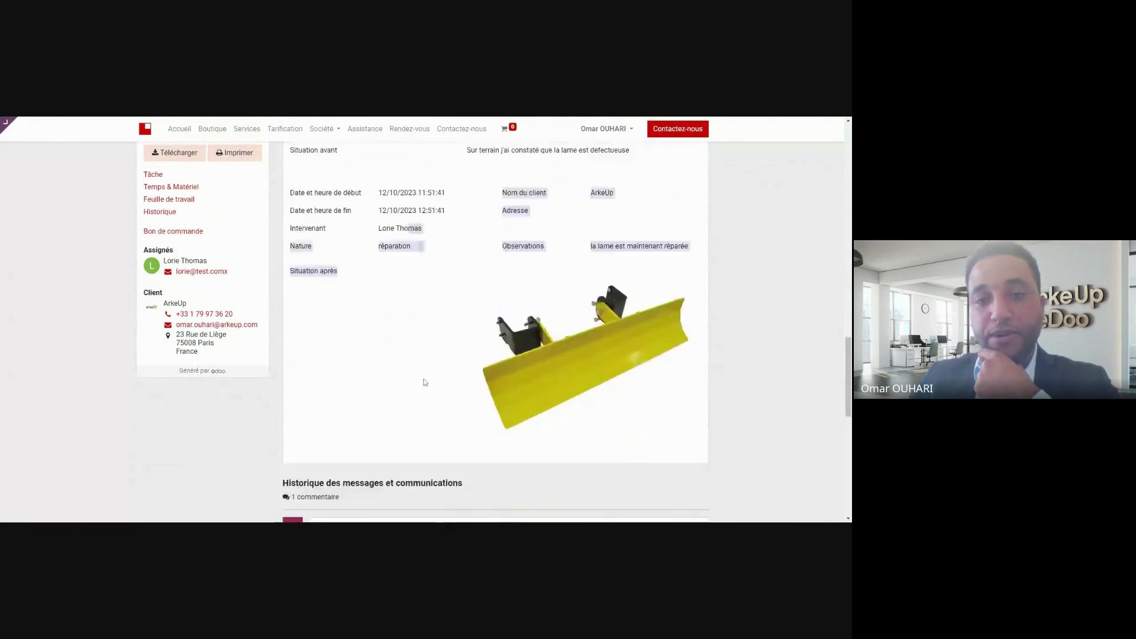
pyautogui.scroll(20, 425, 383)
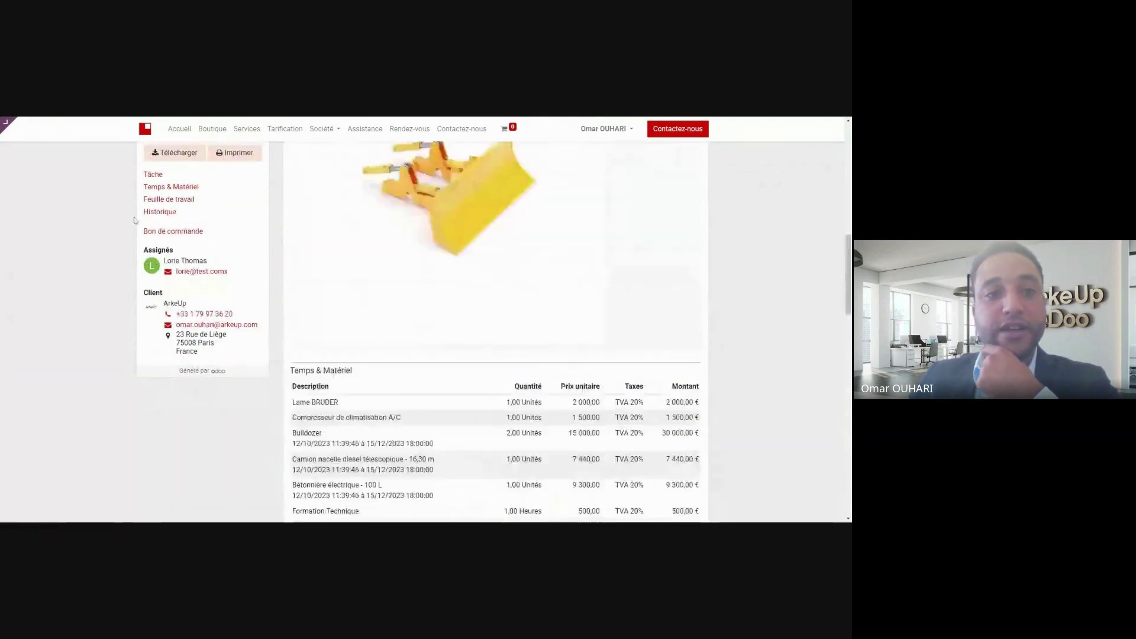
pyautogui.scroll(2, 425, 331)
pyautogui.click(202, 212)
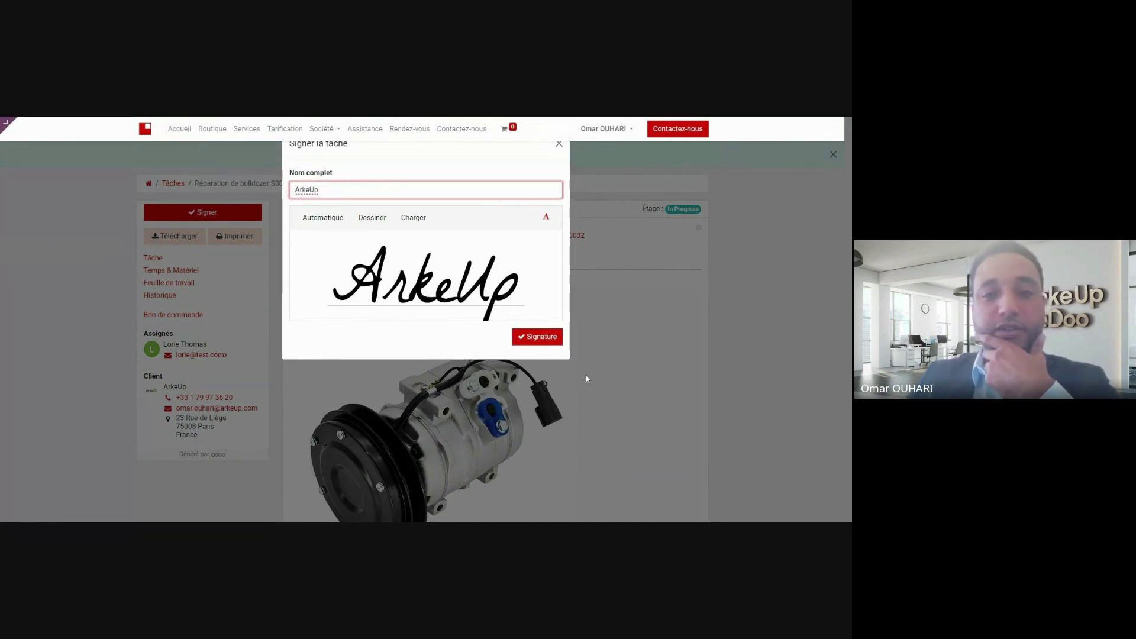
pyautogui.click(535, 337)
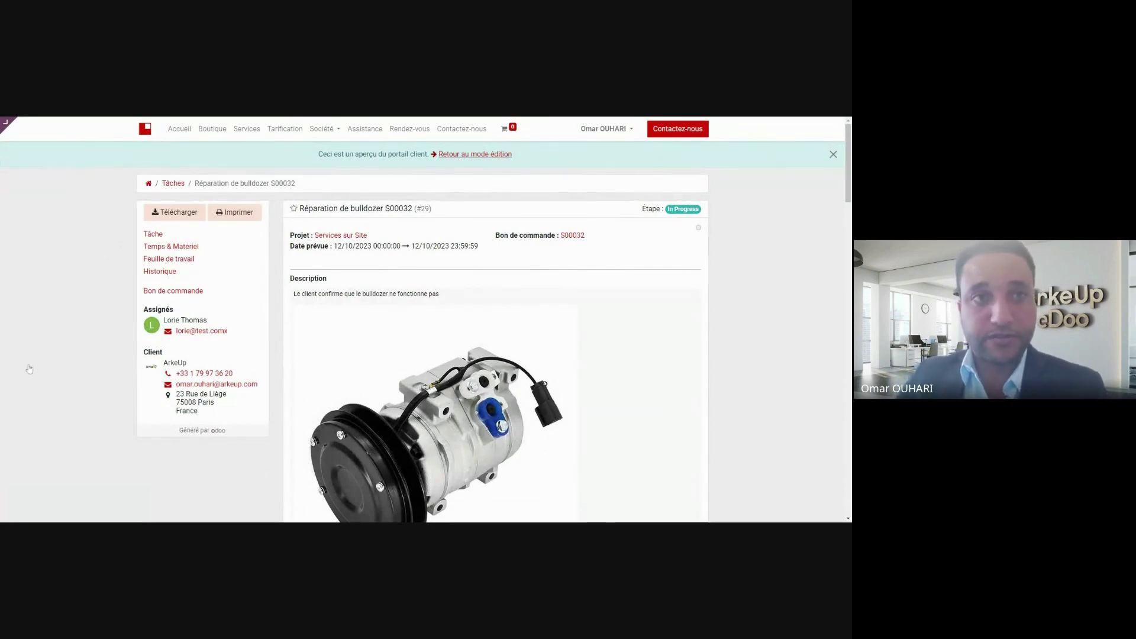
pyautogui.hotkey('alt', 'Left')
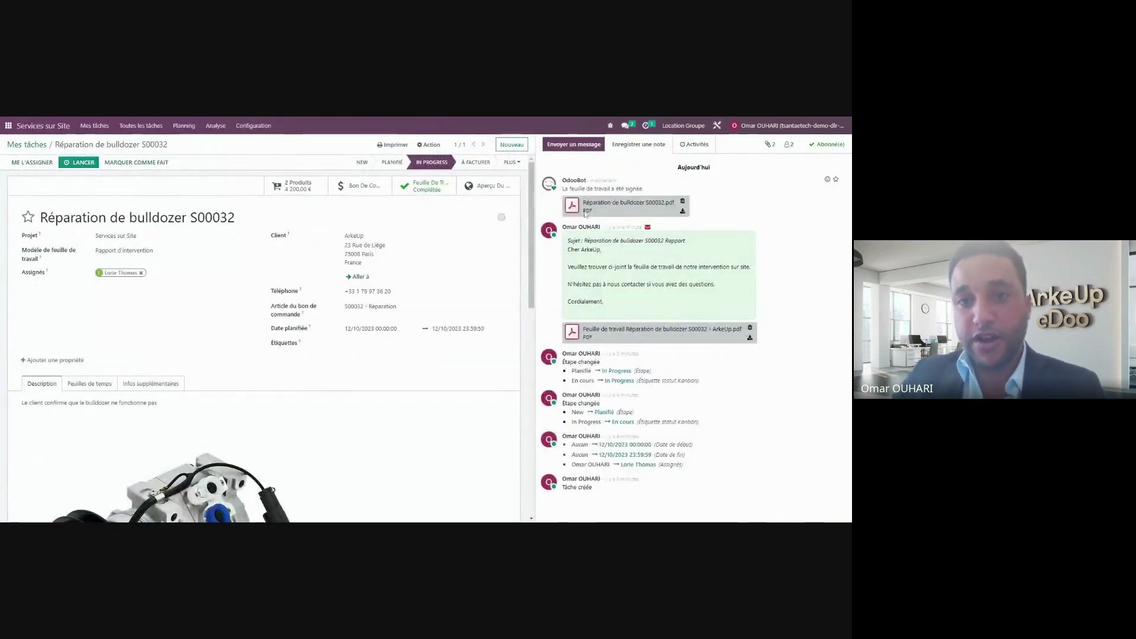
# Check the signed-worksheet message in the task's history and inspect the customer signature at the end of the attached PDF.
pyautogui.moveTo(571, 189); pyautogui.dragTo(601, 188)
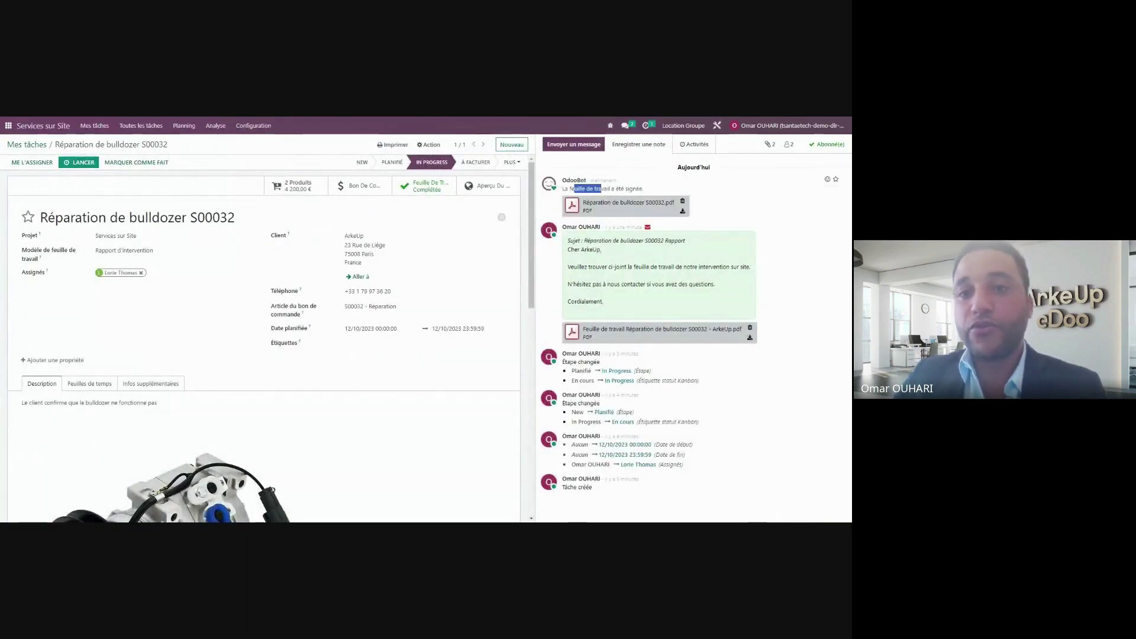
pyautogui.doubleClick(633, 189)
pyautogui.click(571, 205)
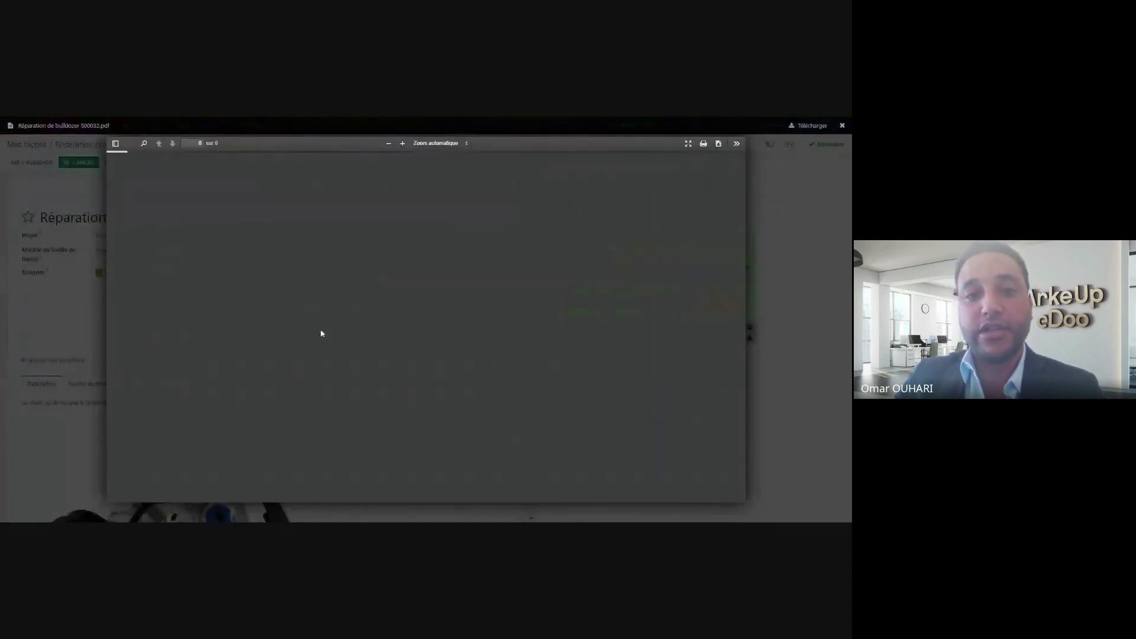
pyautogui.scroll(-10, 331, 326)
pyautogui.scroll(-10, 363, 320)
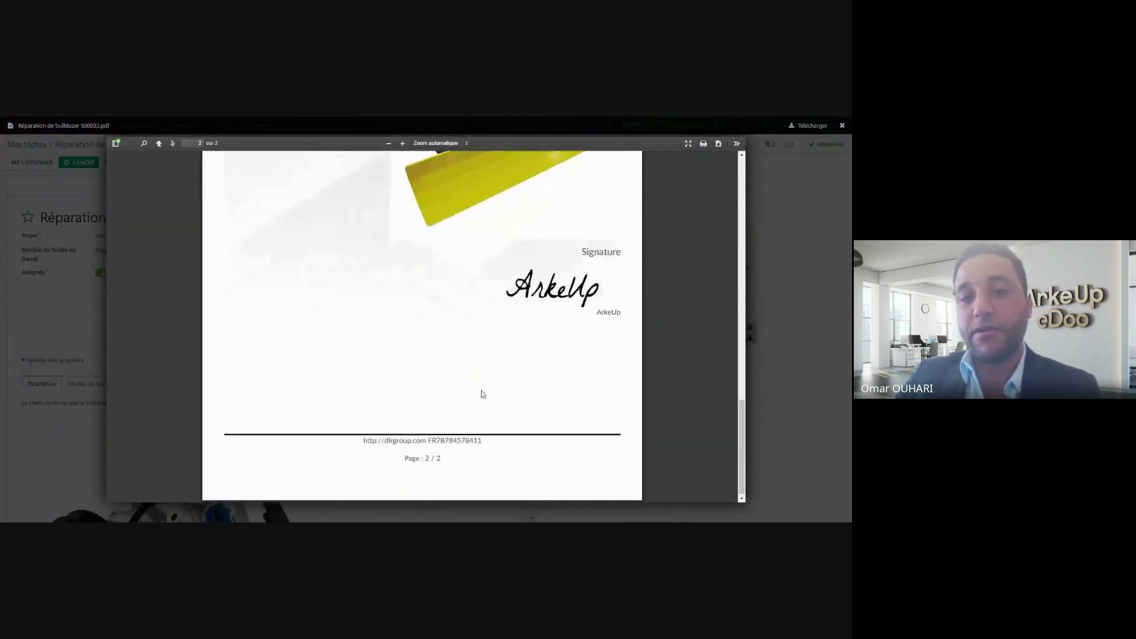
pyautogui.click(58, 302)
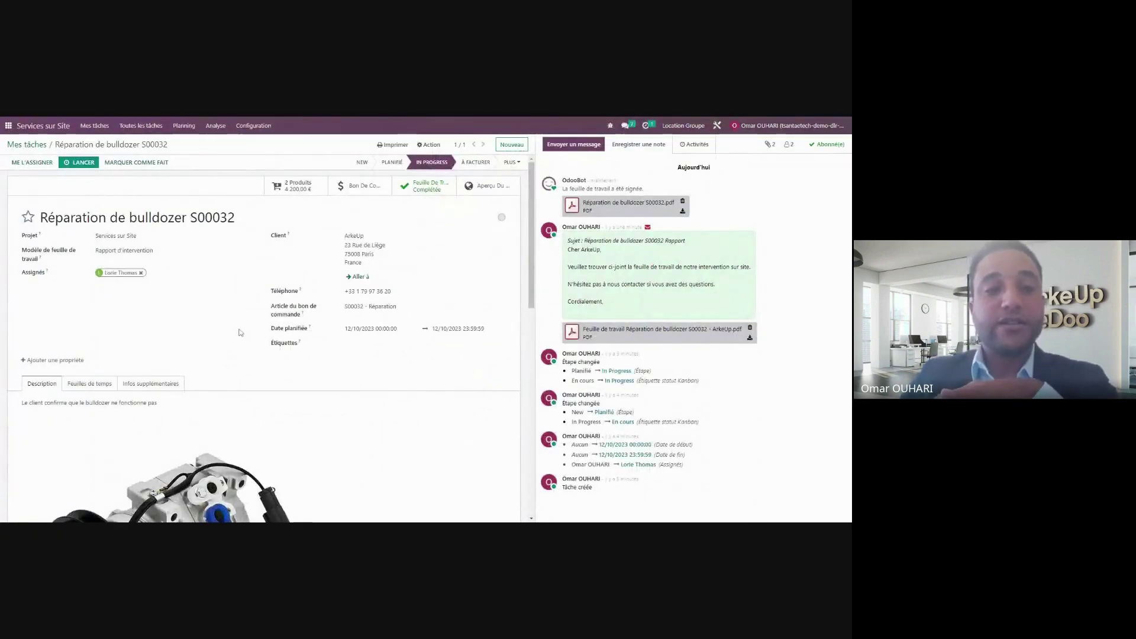
# Move the bulldozer repair task to the À facturer stage and mark it as done.
pyautogui.scroll(-6, 250, 359)
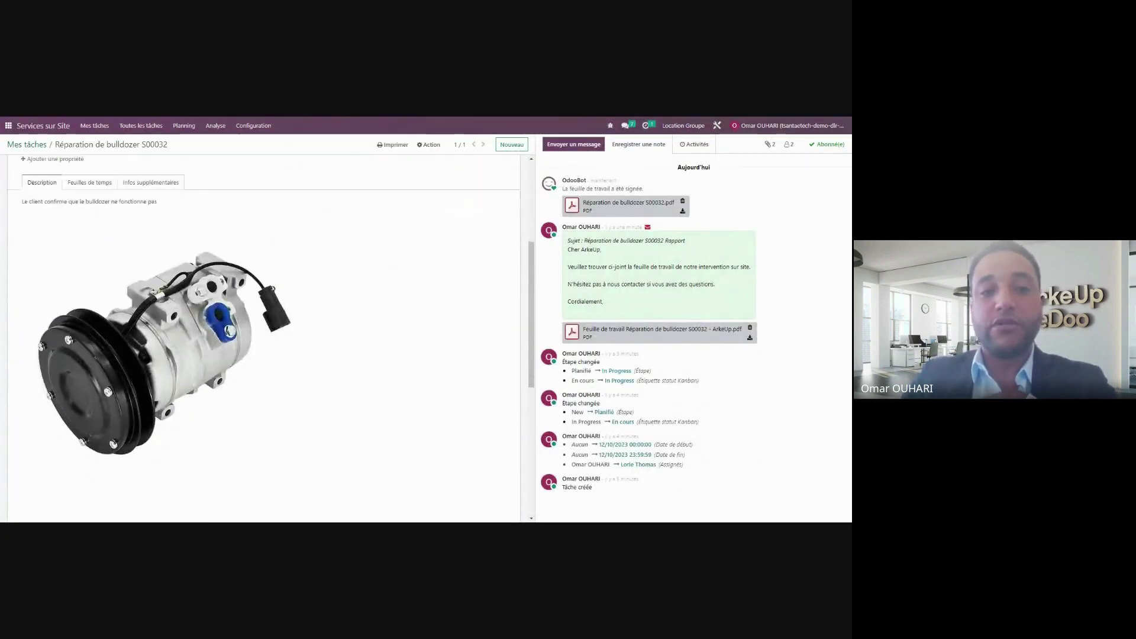
pyautogui.scroll(-1, 250, 359)
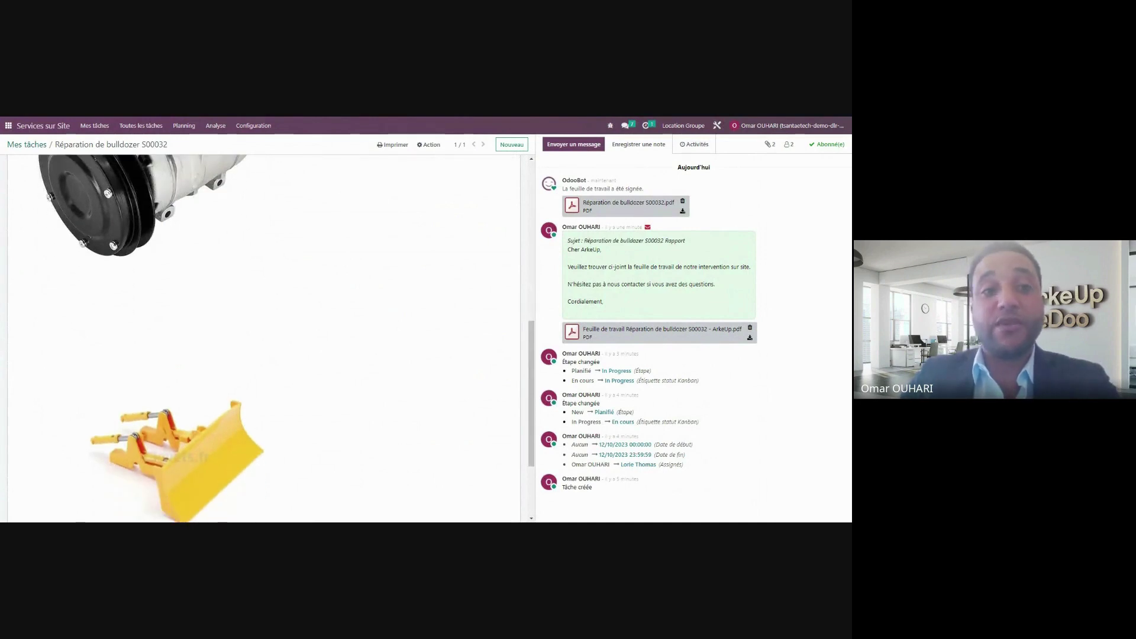
pyautogui.scroll(8, 263, 338)
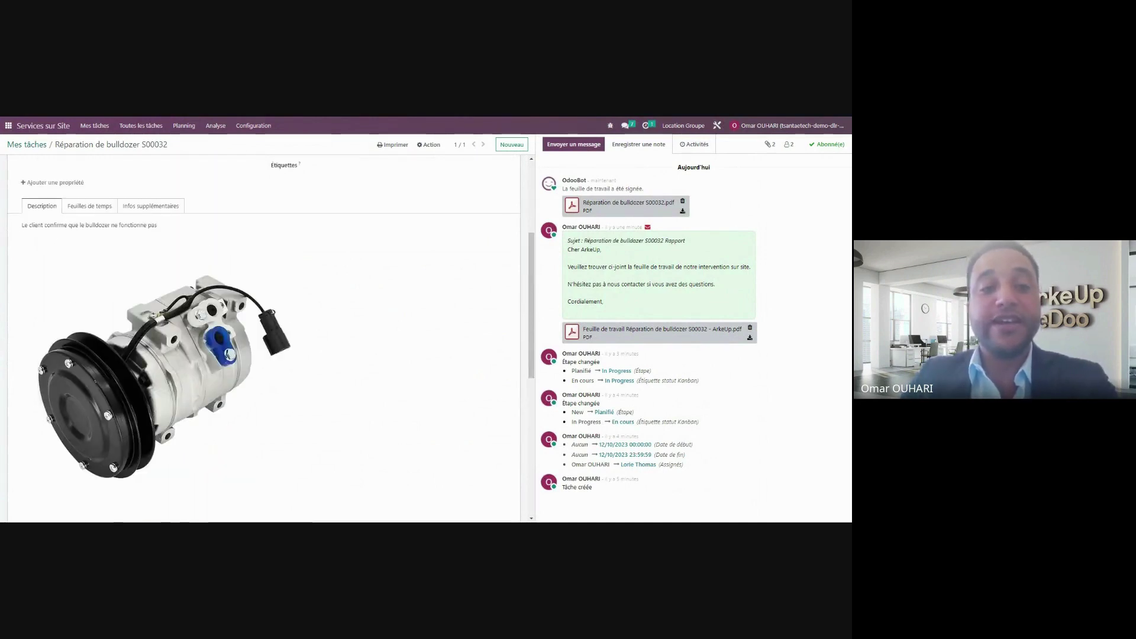
pyautogui.scroll(5, 324, 375)
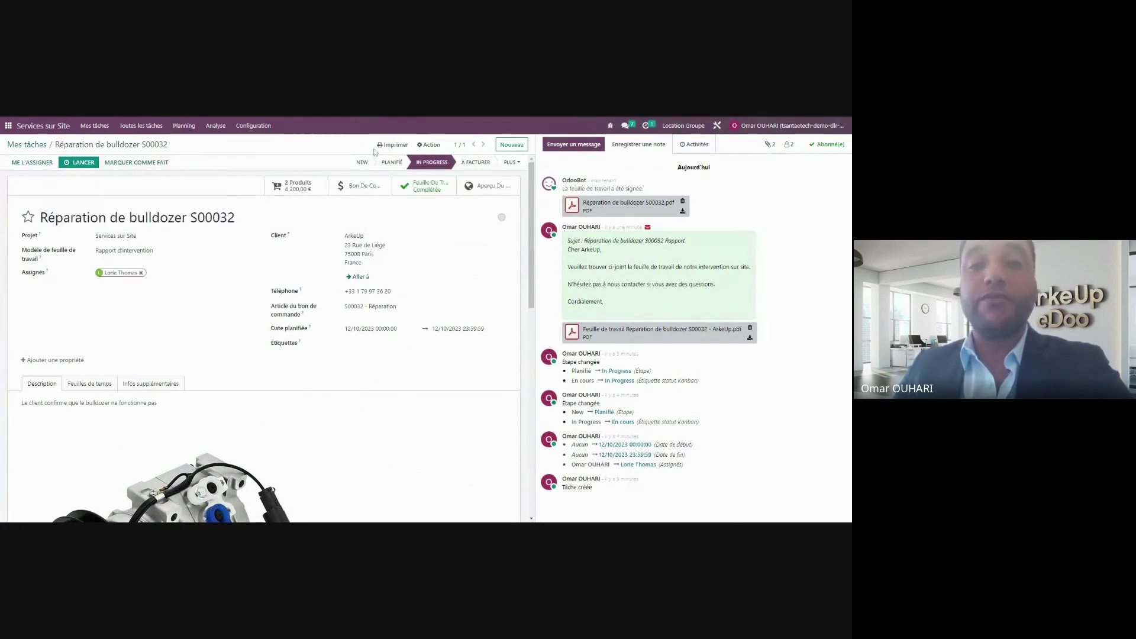
pyautogui.click(476, 165)
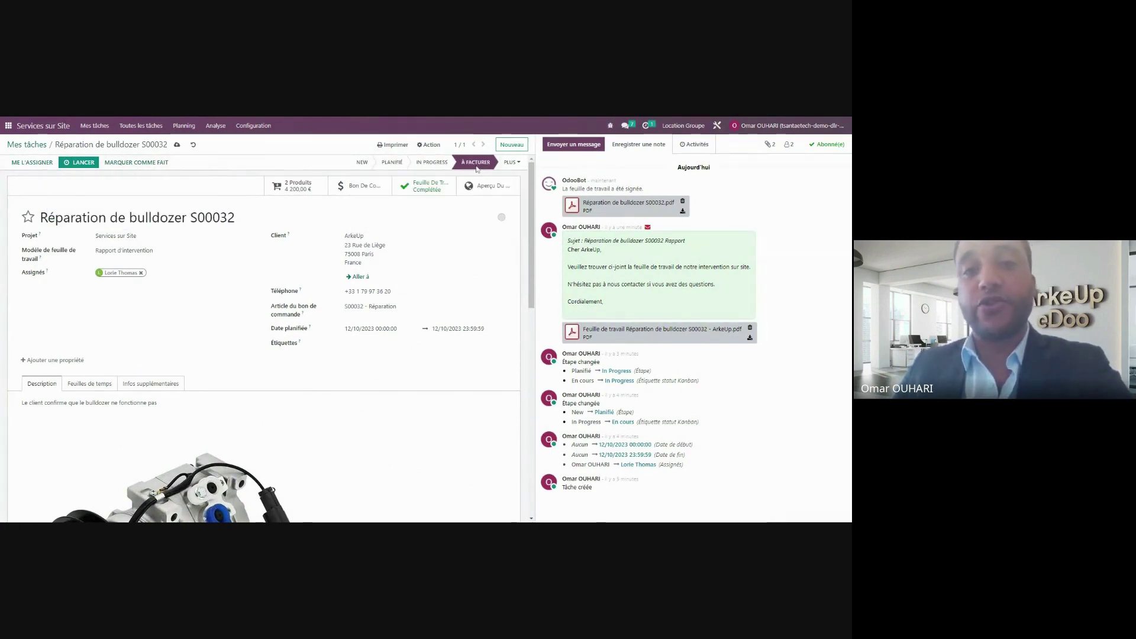
pyautogui.click(135, 163)
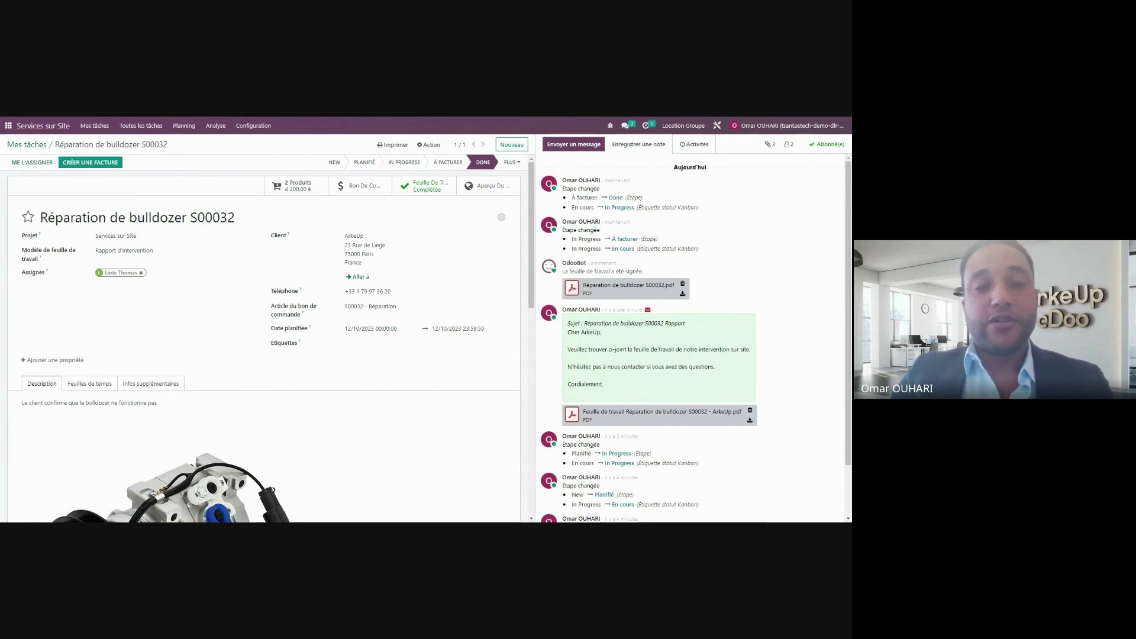
# Leave the on-site services tasks and open the list of rental orders in the Location app.
pyautogui.click(39, 147)
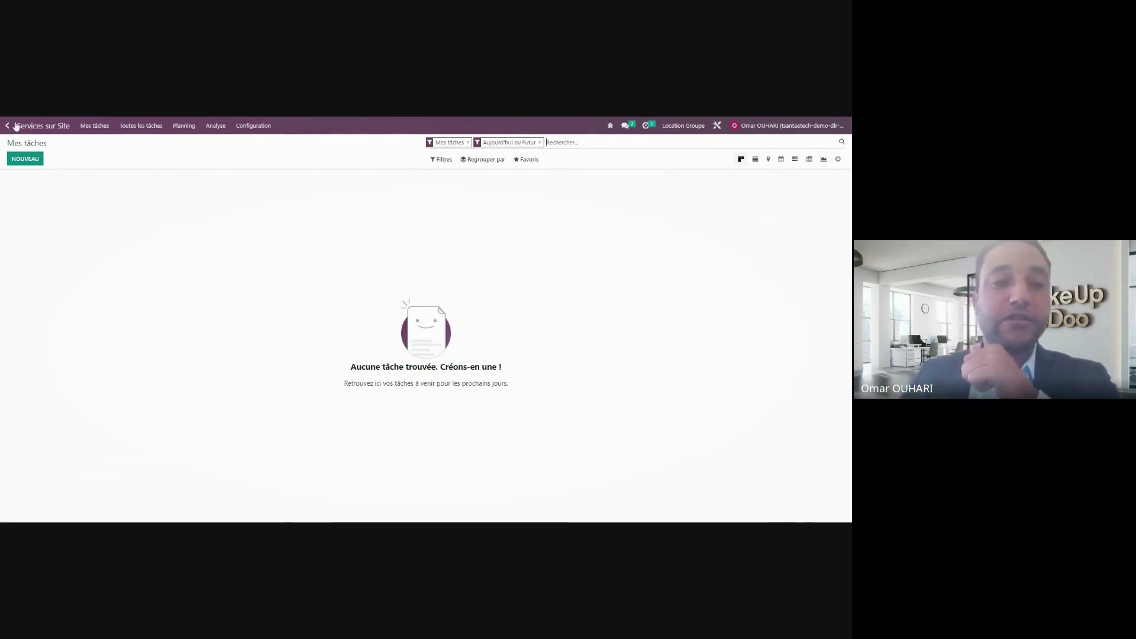
pyautogui.click(7, 126)
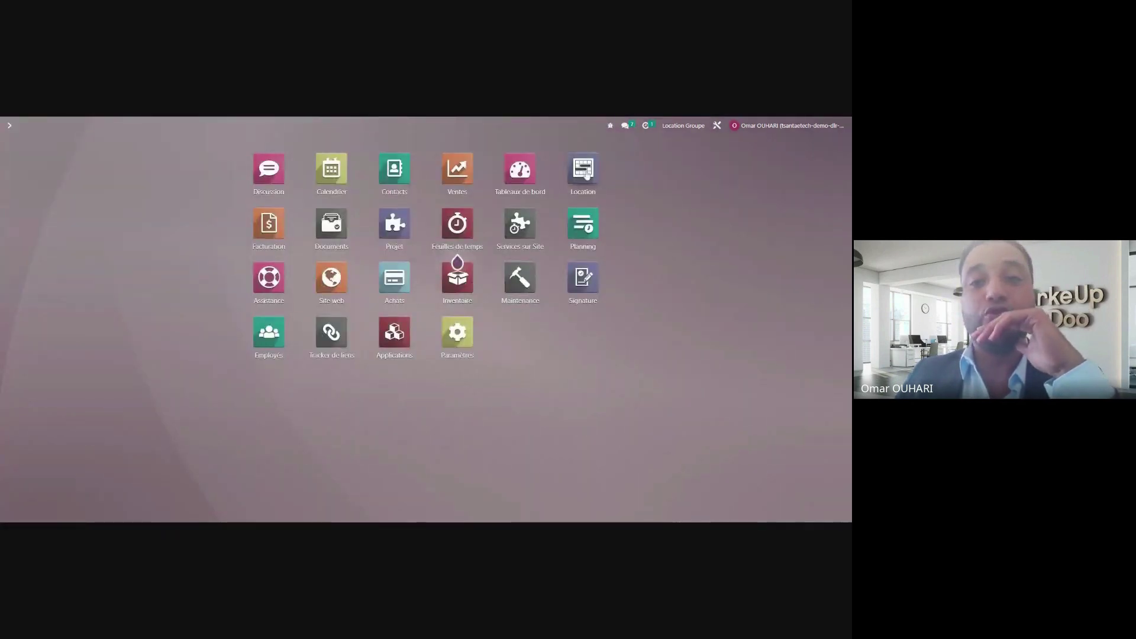
pyautogui.click(584, 170)
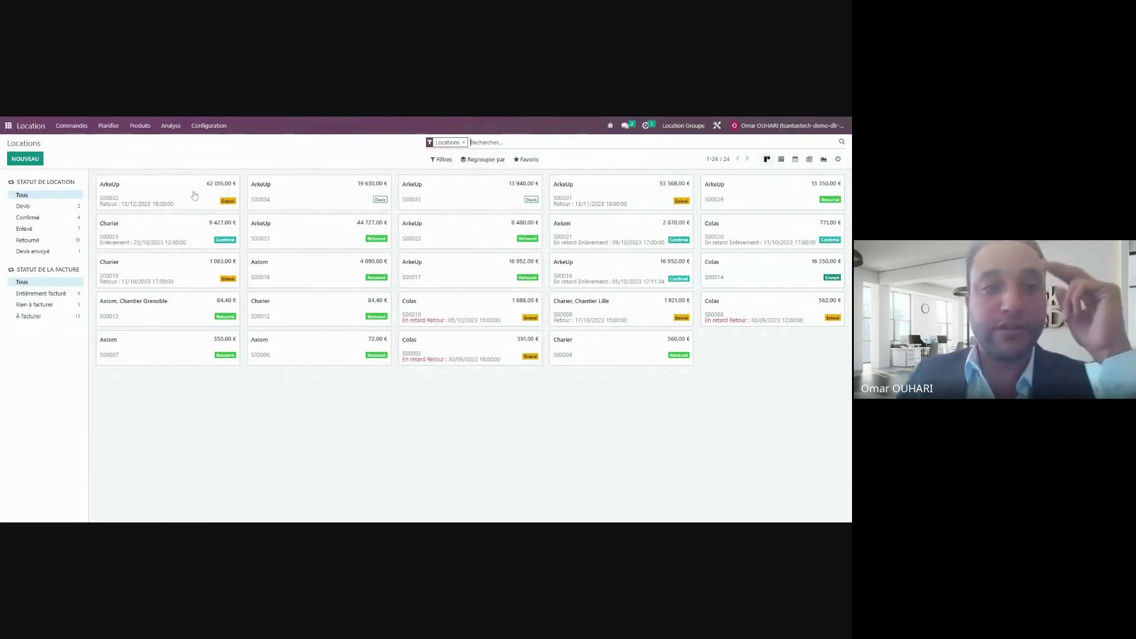
# Open ArkeUp's 62 016,00 € rental order and validate the return of both bulldozers, the telescopic diesel camion nacelle and the electric concrete mixer.
pyautogui.click(194, 195)
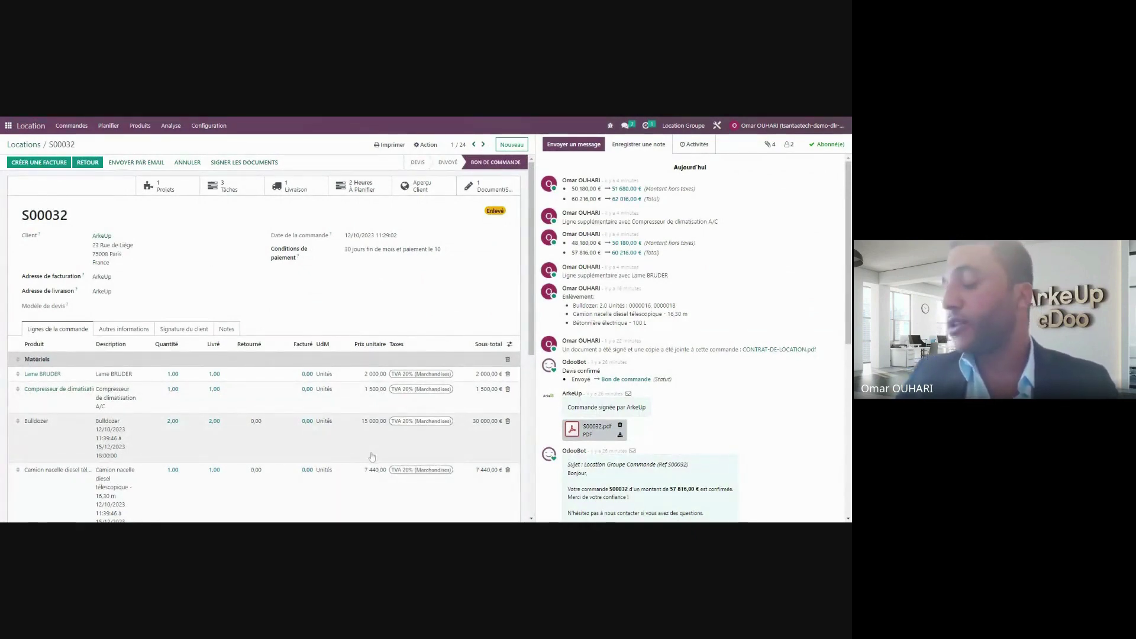
pyautogui.moveTo(29, 215); pyautogui.dragTo(69, 215)
pyautogui.scroll(-4, 194, 355)
pyautogui.scroll(4, 194, 325)
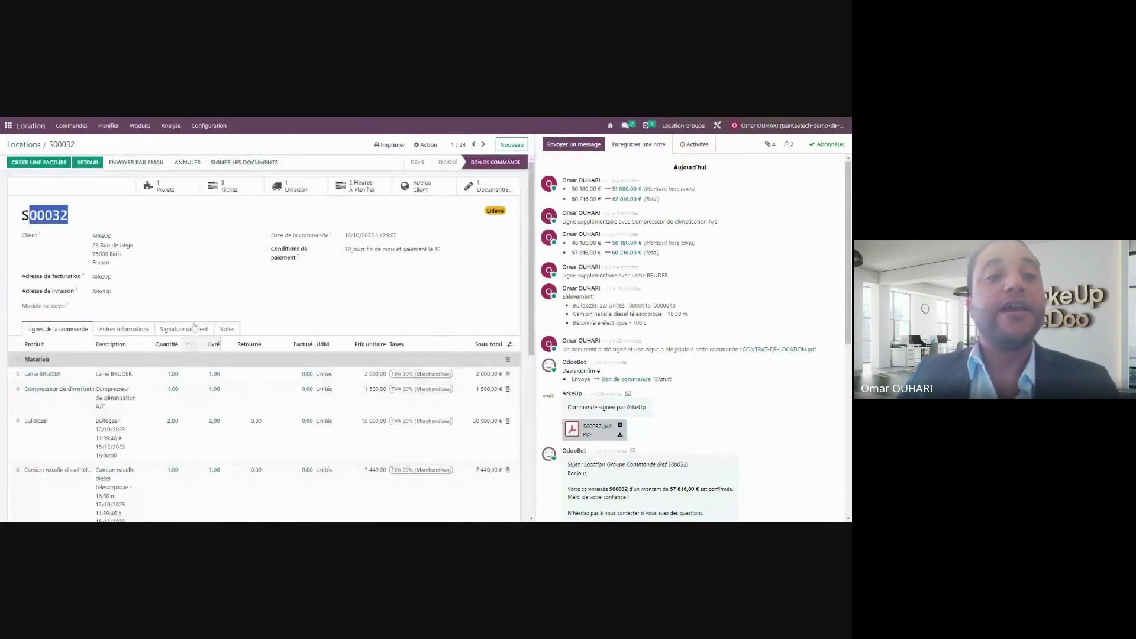
pyautogui.click(89, 163)
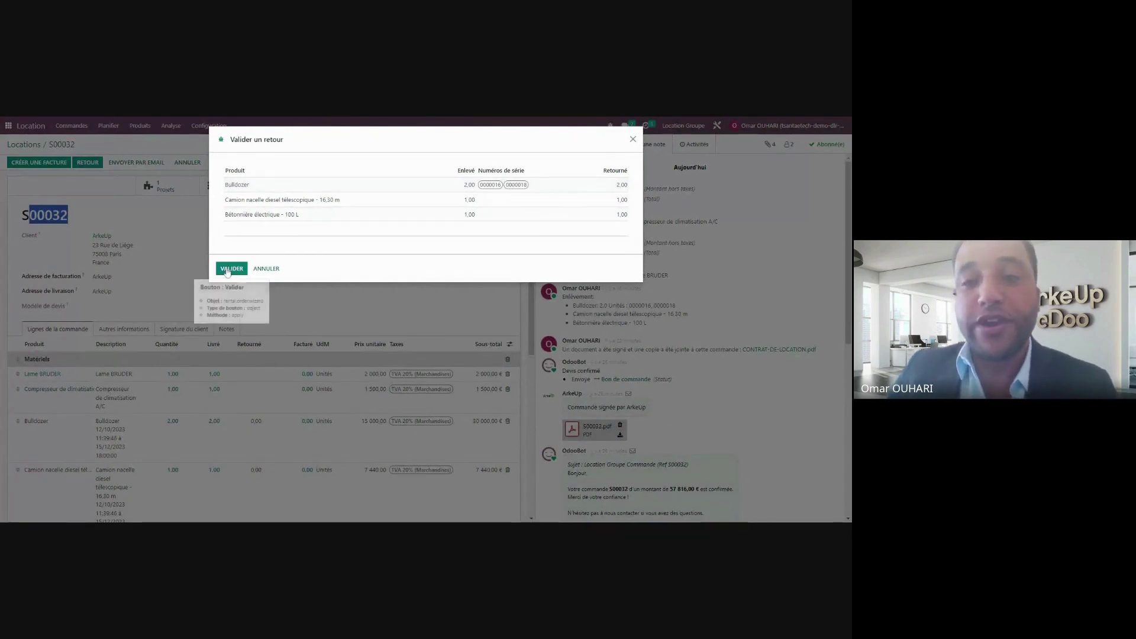
pyautogui.click(227, 270)
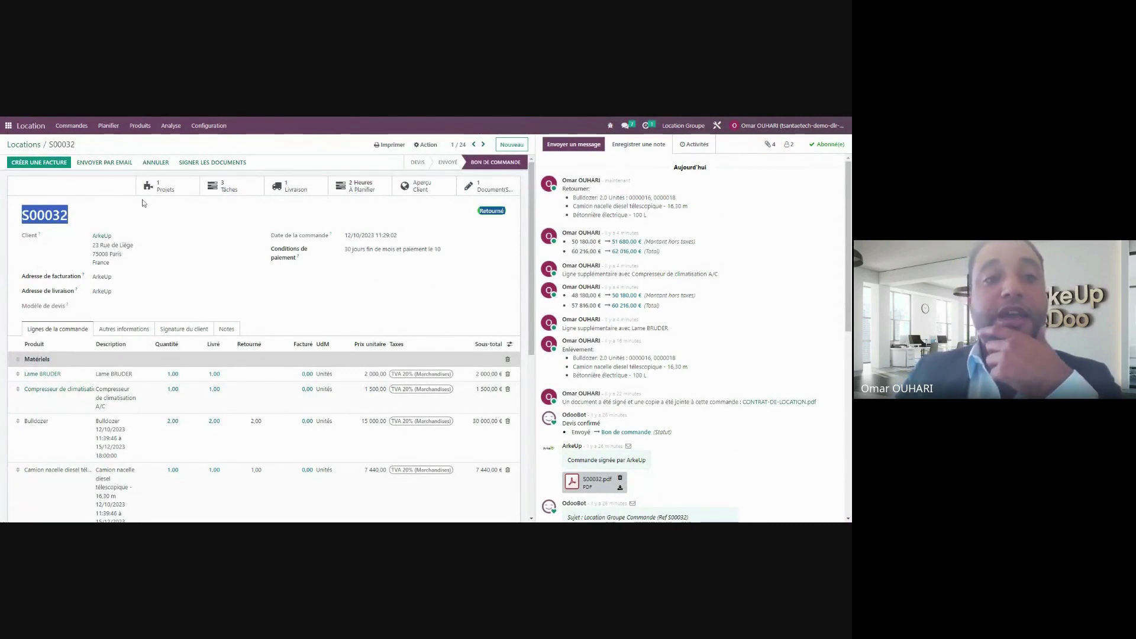
# Print the order's Bon d'enlèvement et de retour, check the returned equipment lines in the PDF and close it.
pyautogui.click(389, 145)
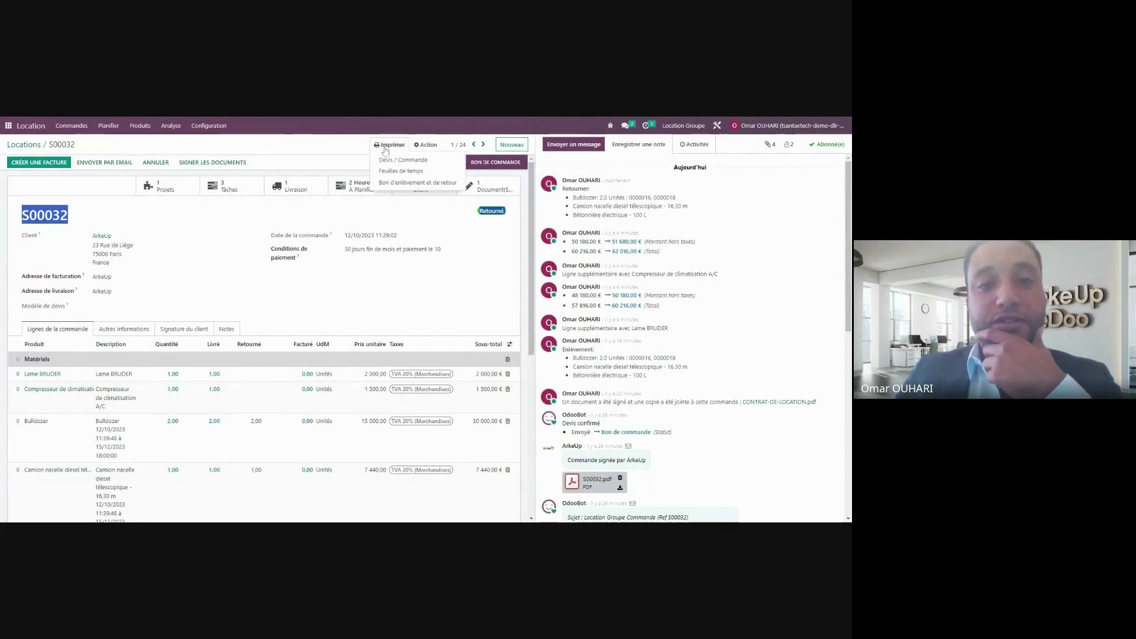
pyautogui.click(391, 183)
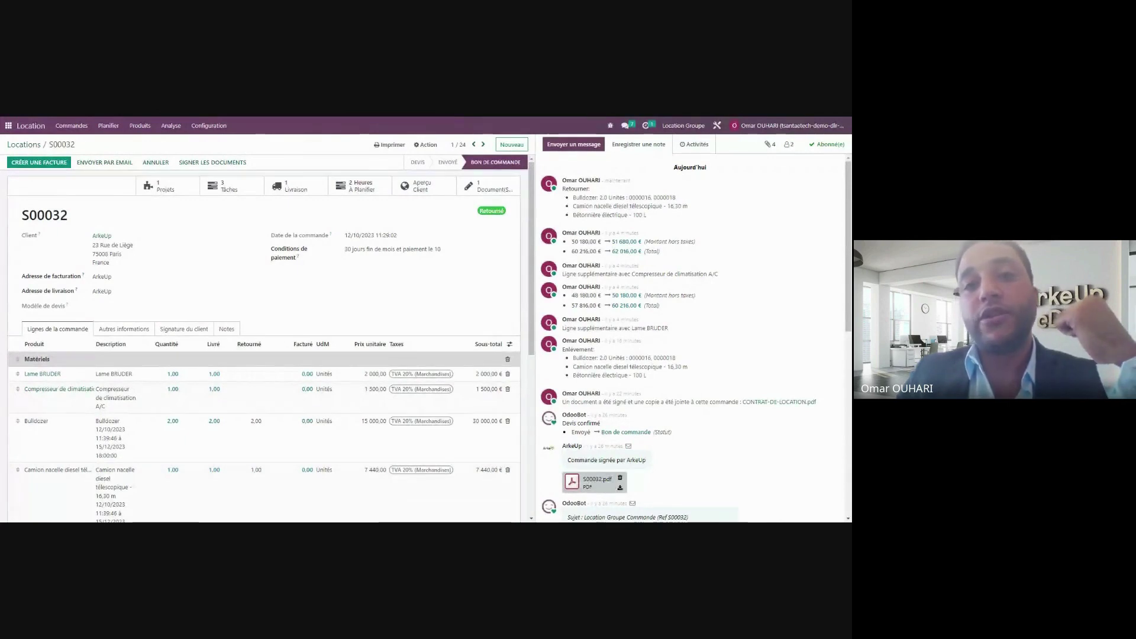
pyautogui.hotkey('alt', 'Tab')
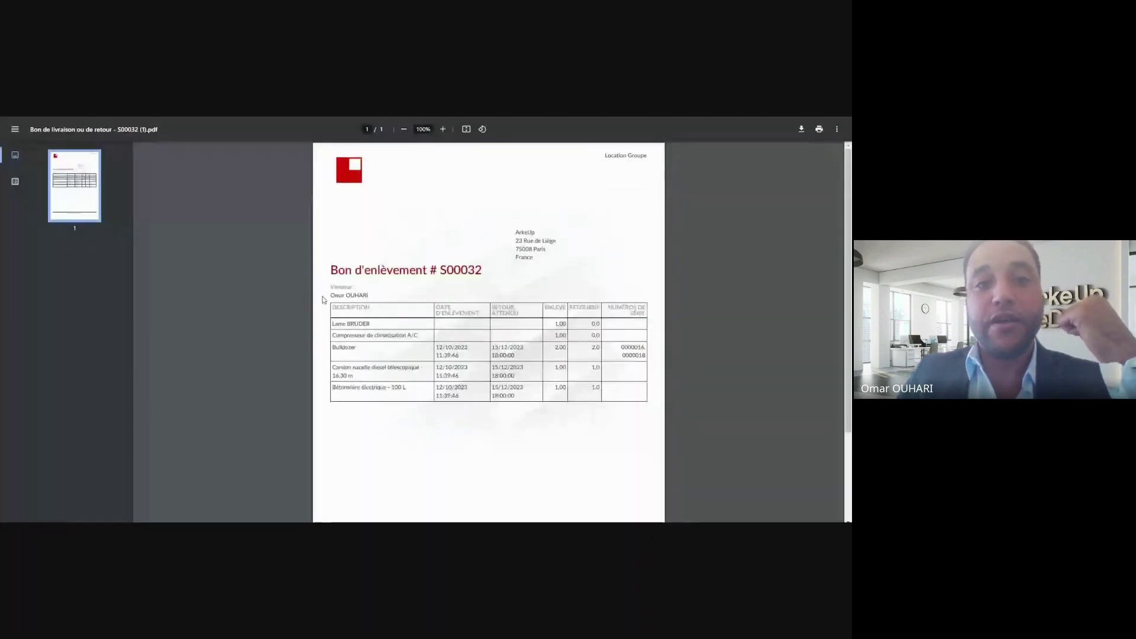
pyautogui.scroll(-3, 583, 236)
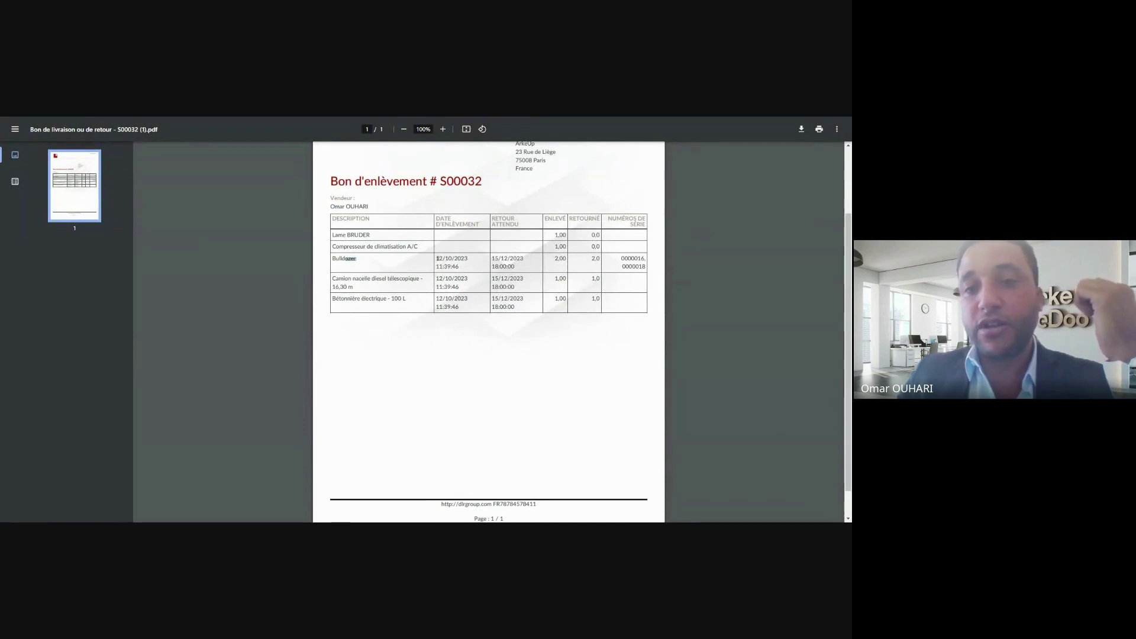
pyautogui.doubleClick(595, 259)
pyautogui.doubleClick(343, 278)
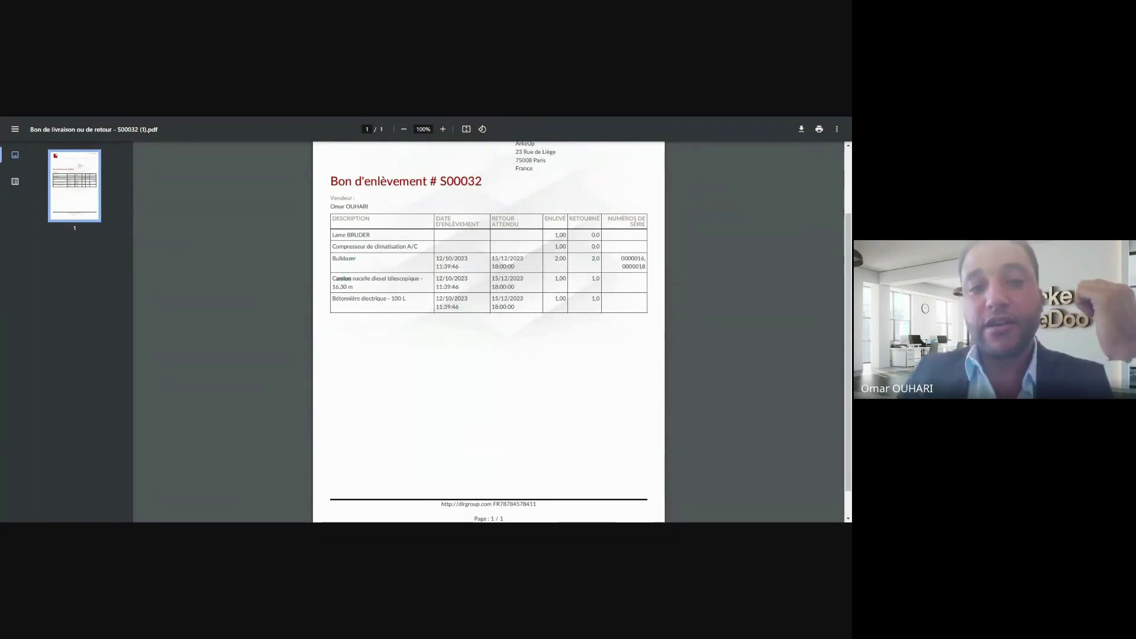
pyautogui.moveTo(368, 279); pyautogui.dragTo(398, 279)
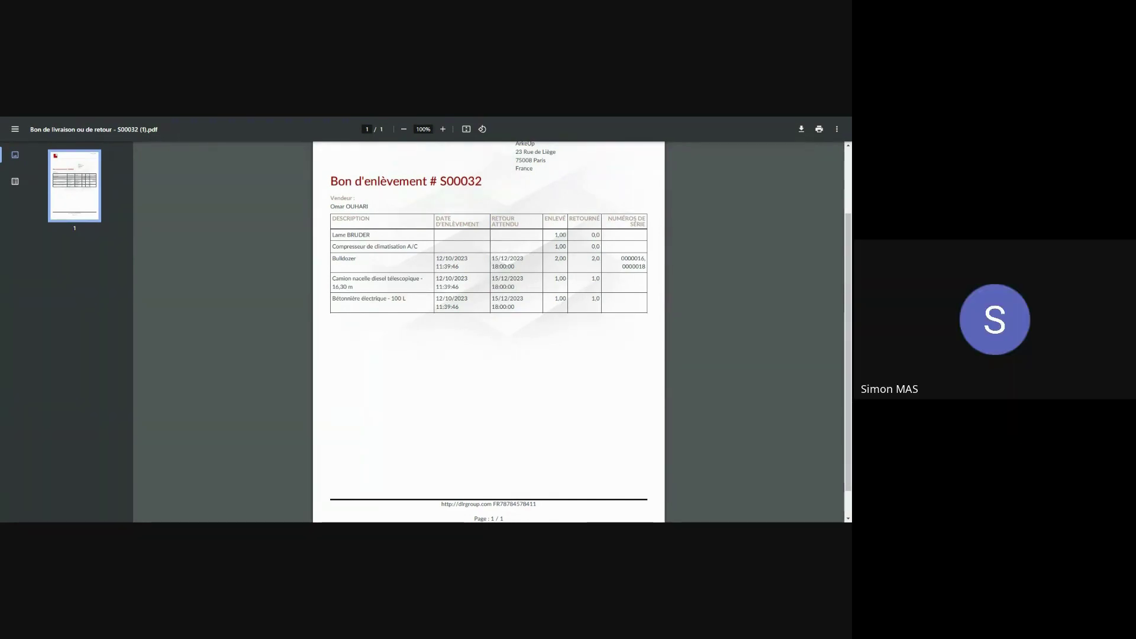
pyautogui.hotkey('ctrl', 'w')
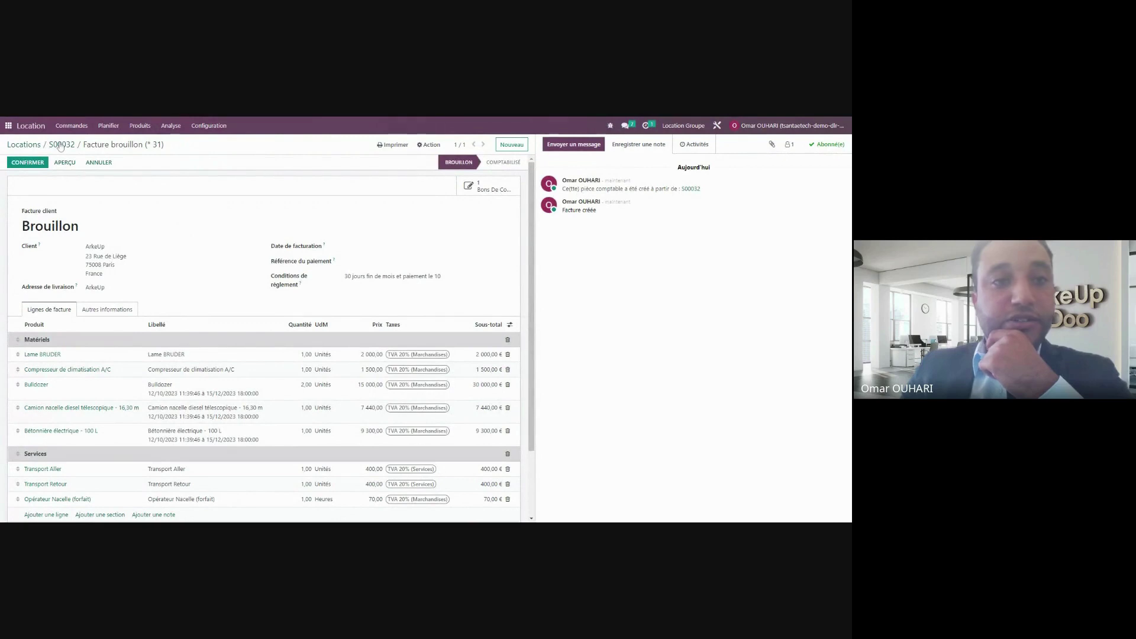
# Return to the rental order, reopen its draft invoice and review the equipment and service lines down to the total.
pyautogui.click(61, 146)
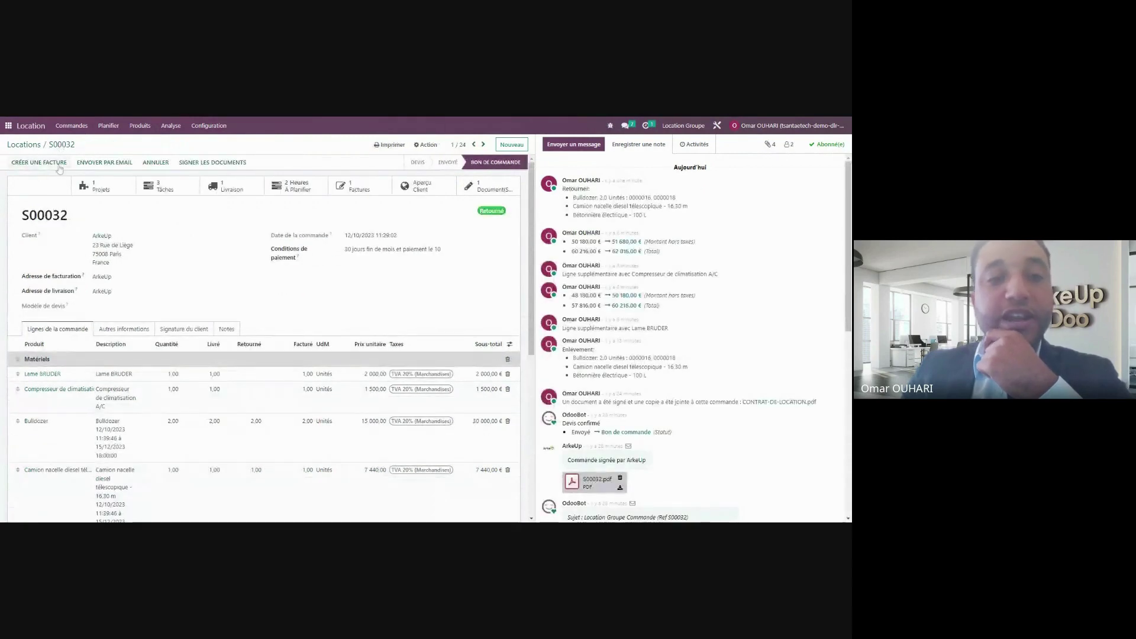
pyautogui.click(355, 187)
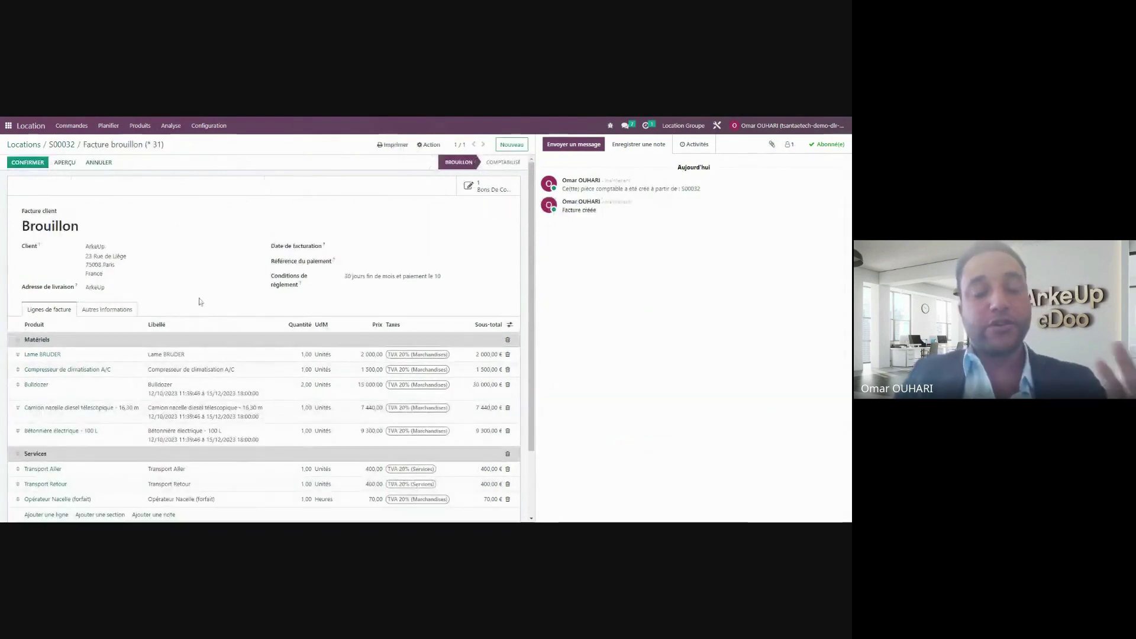
pyautogui.scroll(-2, 167, 313)
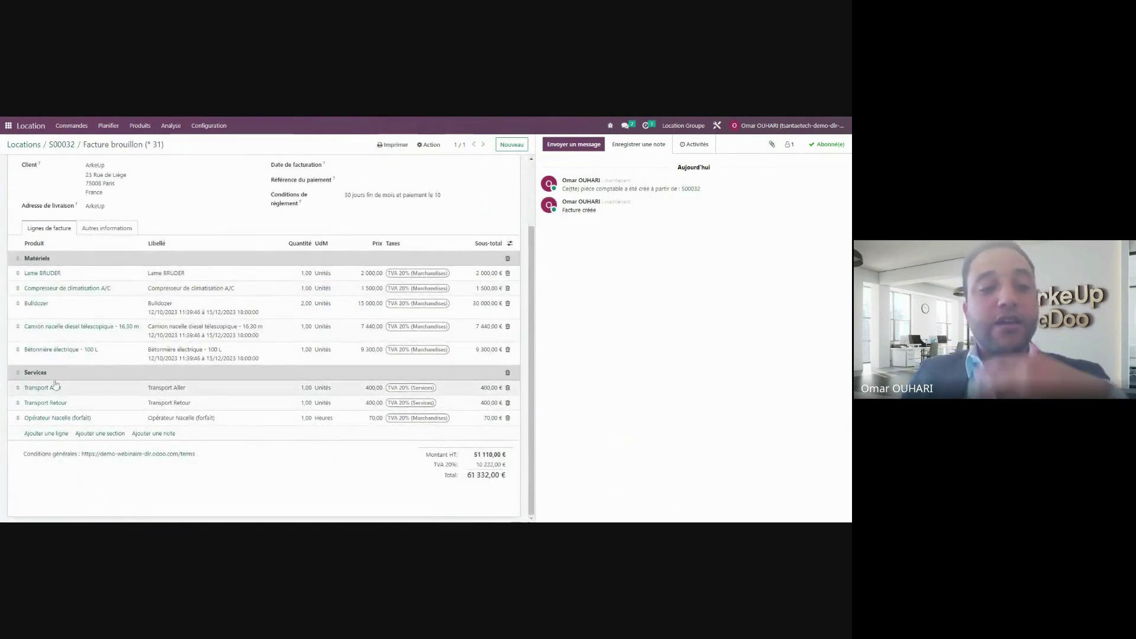
pyautogui.scroll(2, 121, 432)
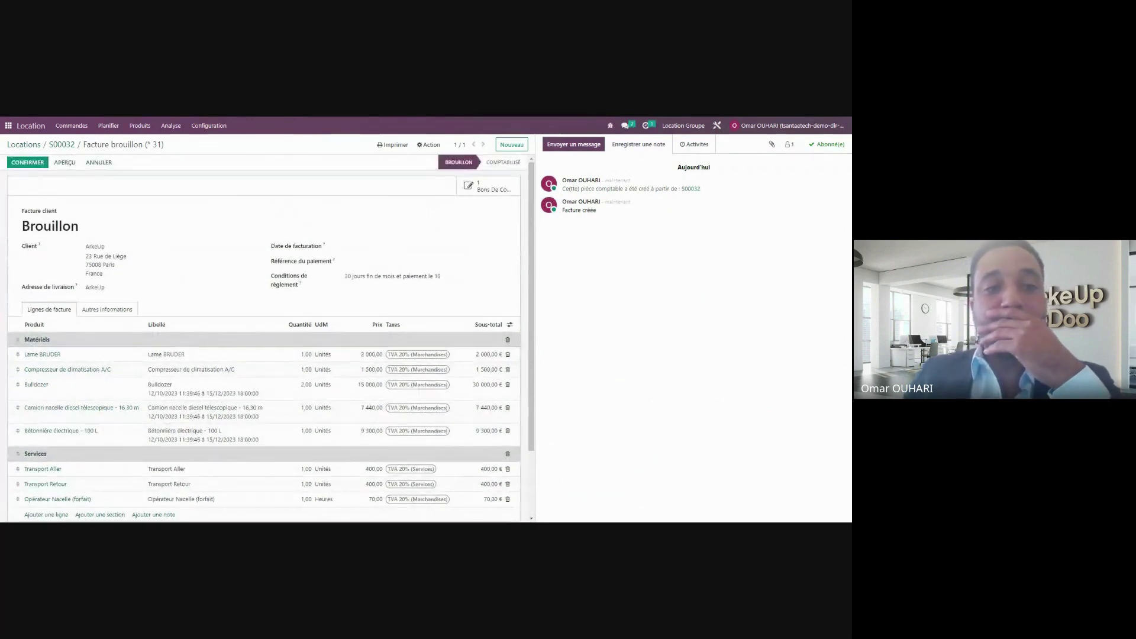
# Set the draft invoice's Date de facturation to 12/10/2023 and confirm the invoice.
pyautogui.click(391, 246)
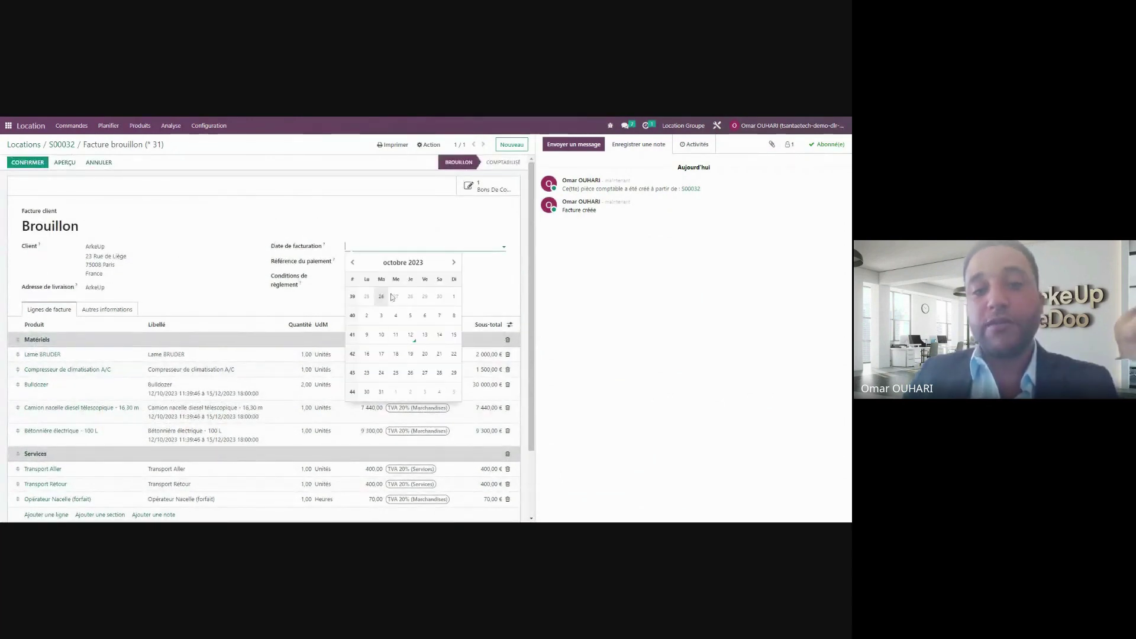
pyautogui.click(412, 343)
pyautogui.scroll(-2, 376, 432)
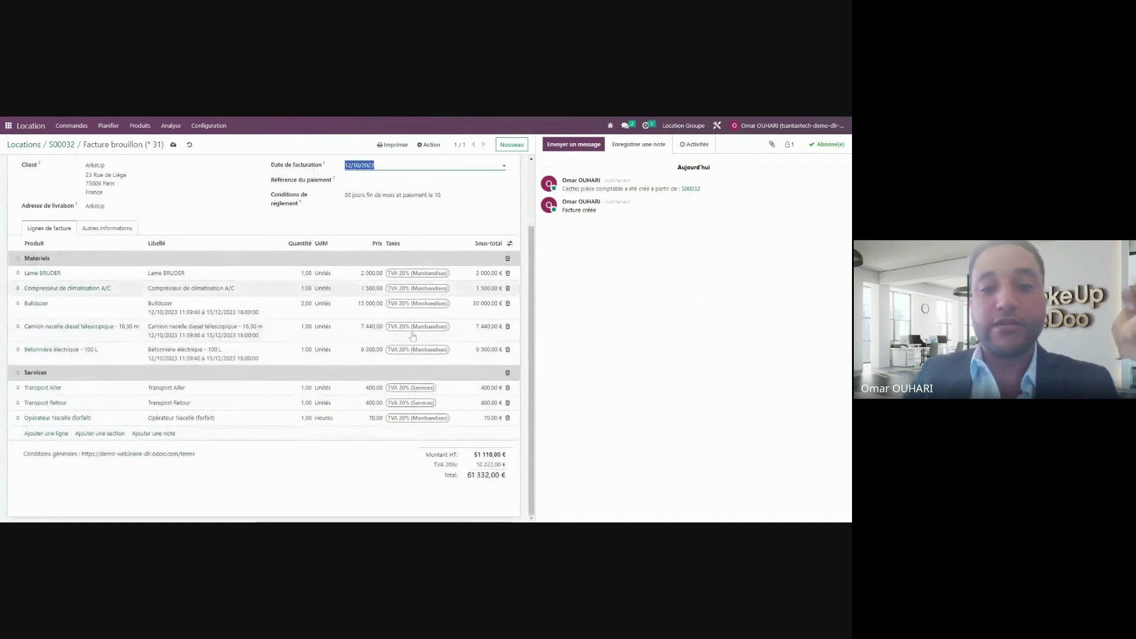
pyautogui.scroll(2, 376, 431)
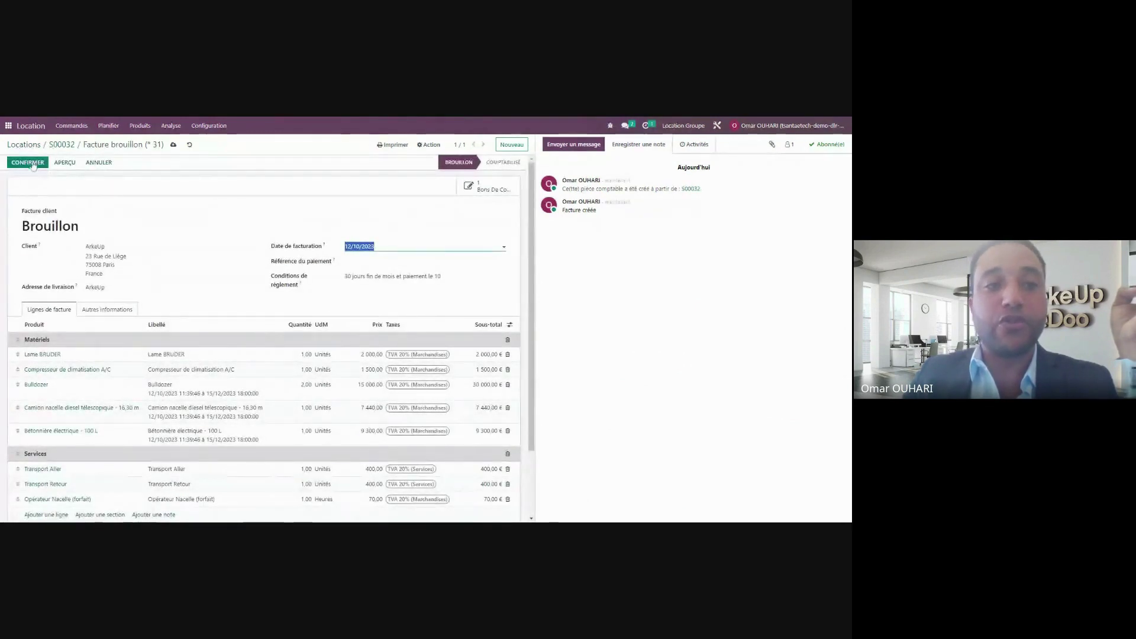
pyautogui.click(156, 244)
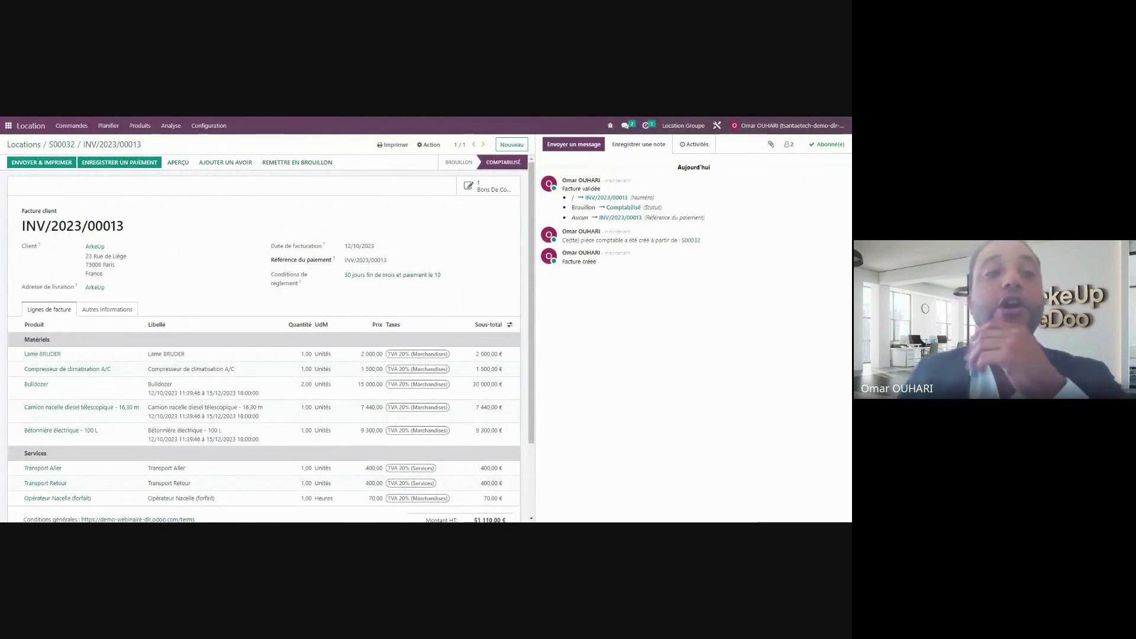
# Leave the confirmed invoice and open the list of orders to invoice (Commandes à facturer) in the Ventes app.
pyautogui.click(9, 126)
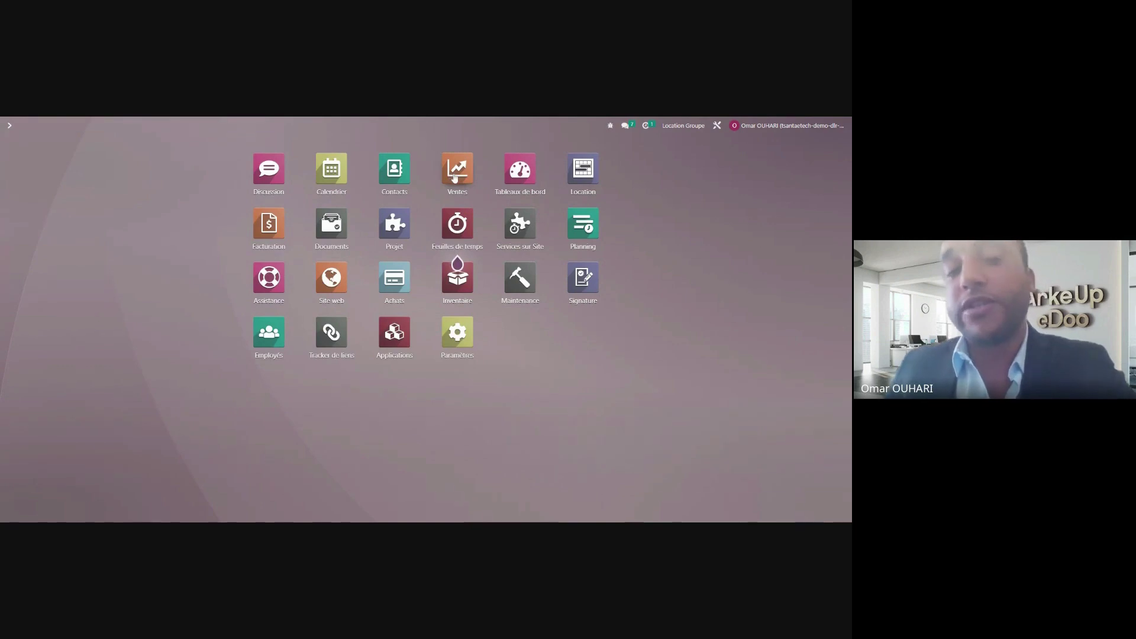
pyautogui.click(456, 172)
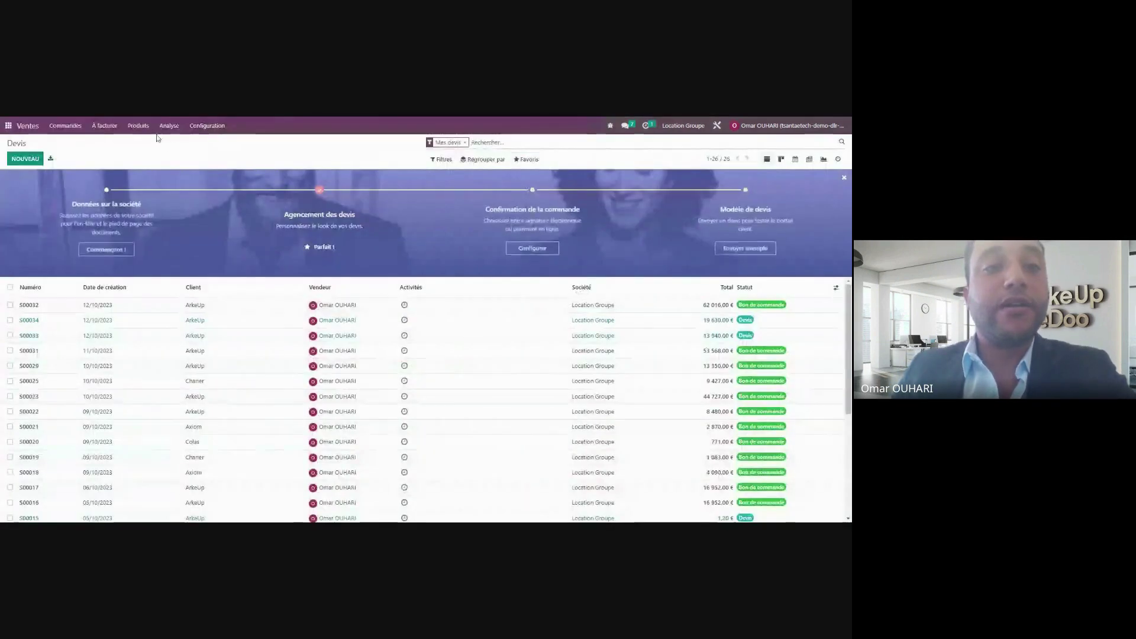
pyautogui.click(104, 125)
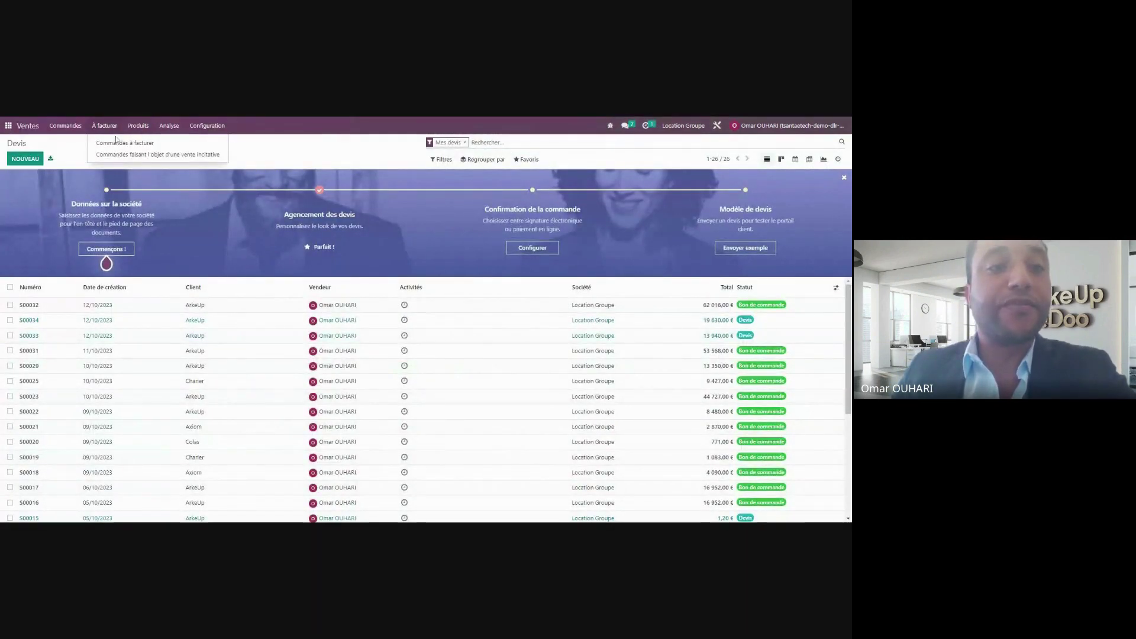
pyautogui.click(115, 146)
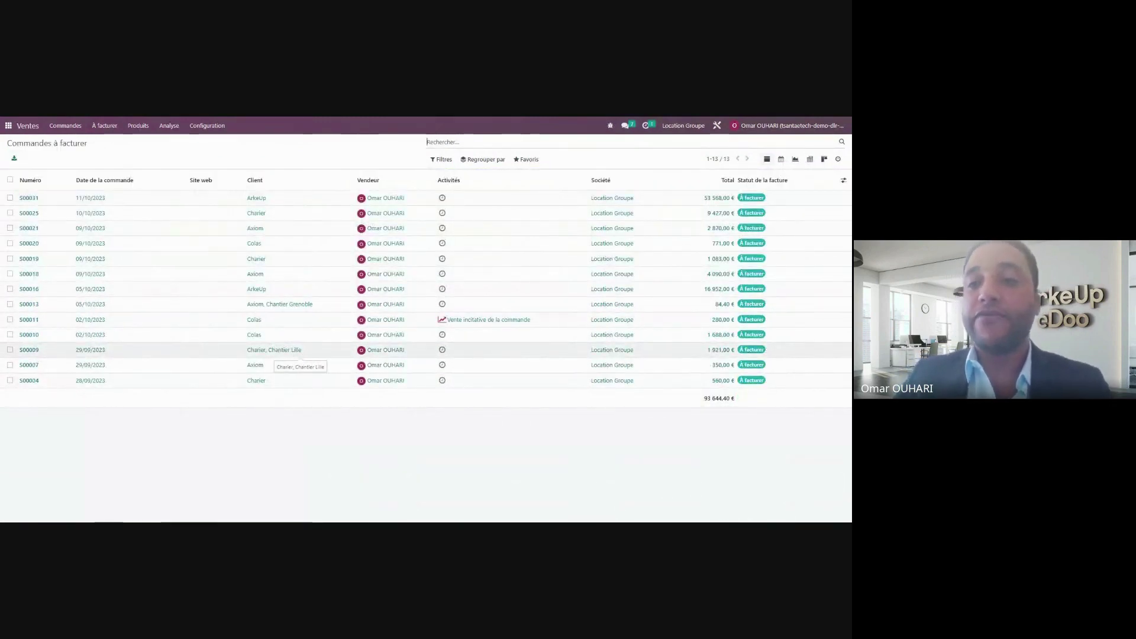
# Select all the orders to invoice, create and display their draft customer invoices in one batch, and return to the app overview.
pyautogui.click(10, 179)
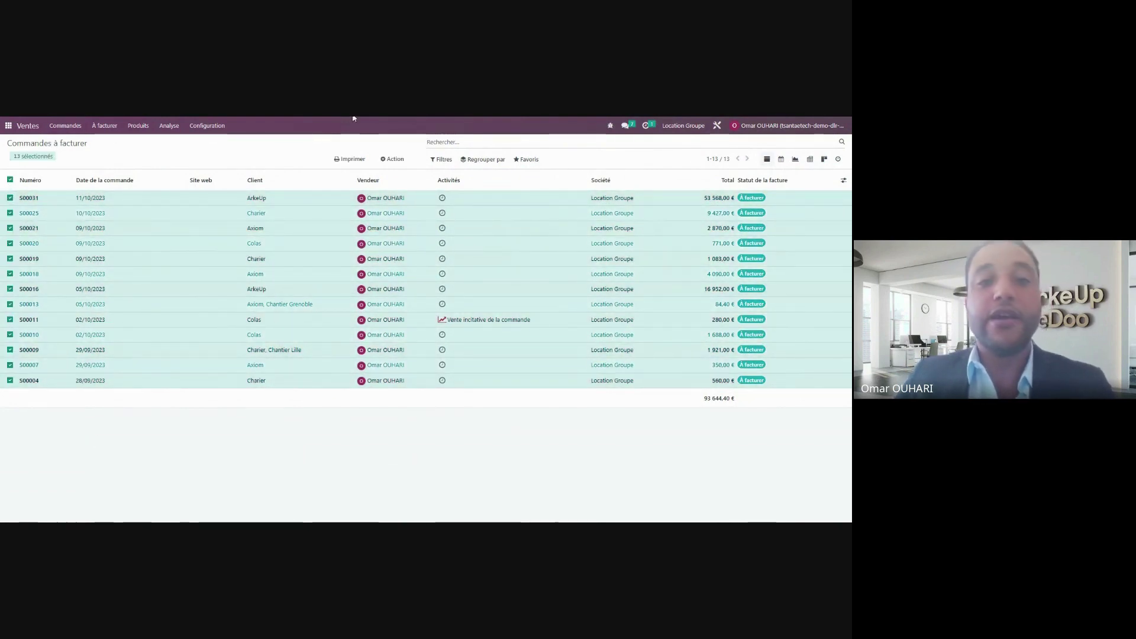
pyautogui.click(394, 157)
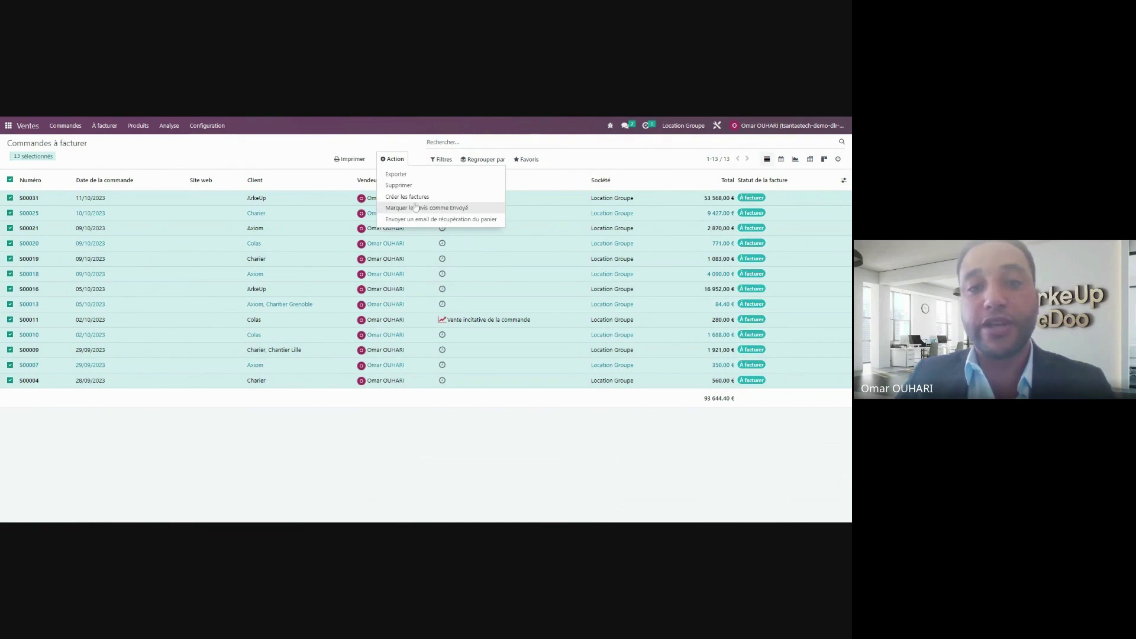
pyautogui.click(412, 202)
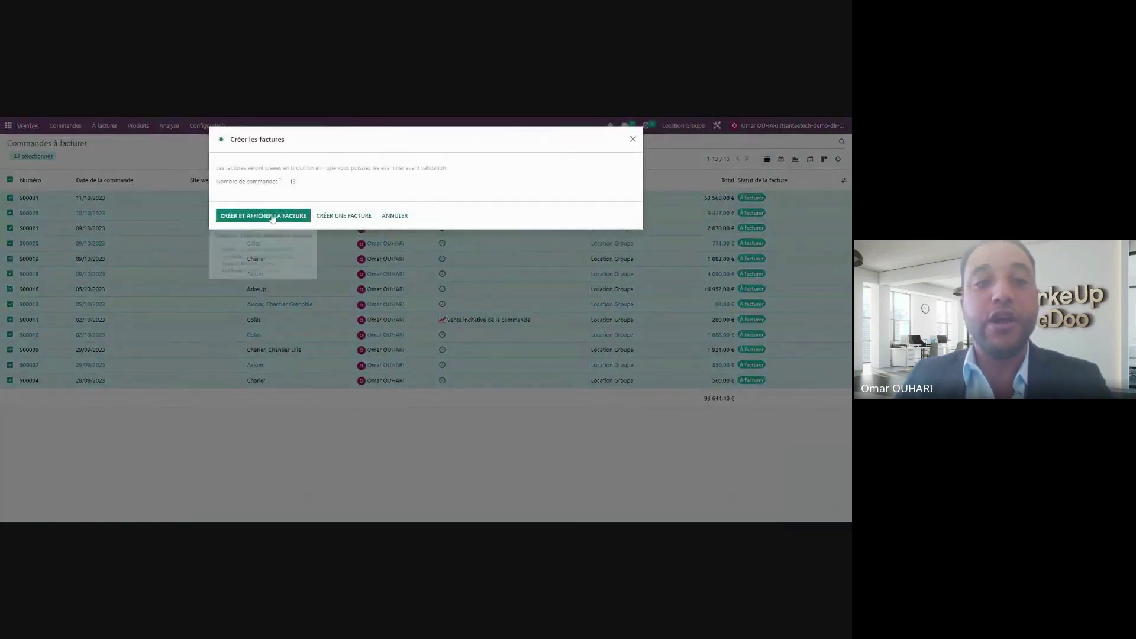
pyautogui.click(270, 217)
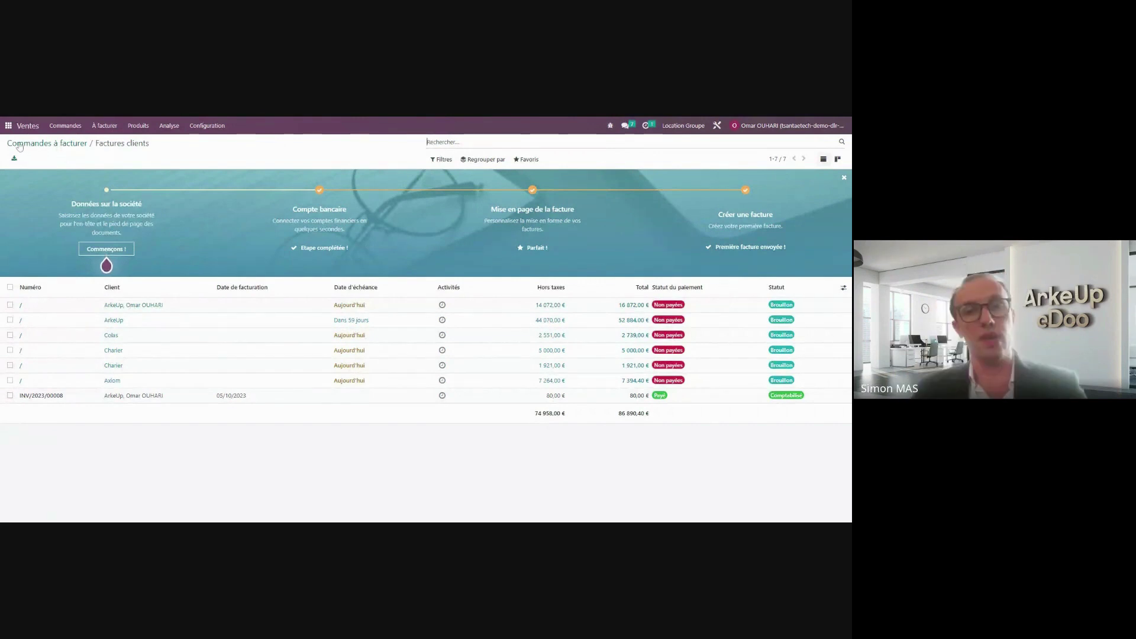
pyautogui.click(9, 126)
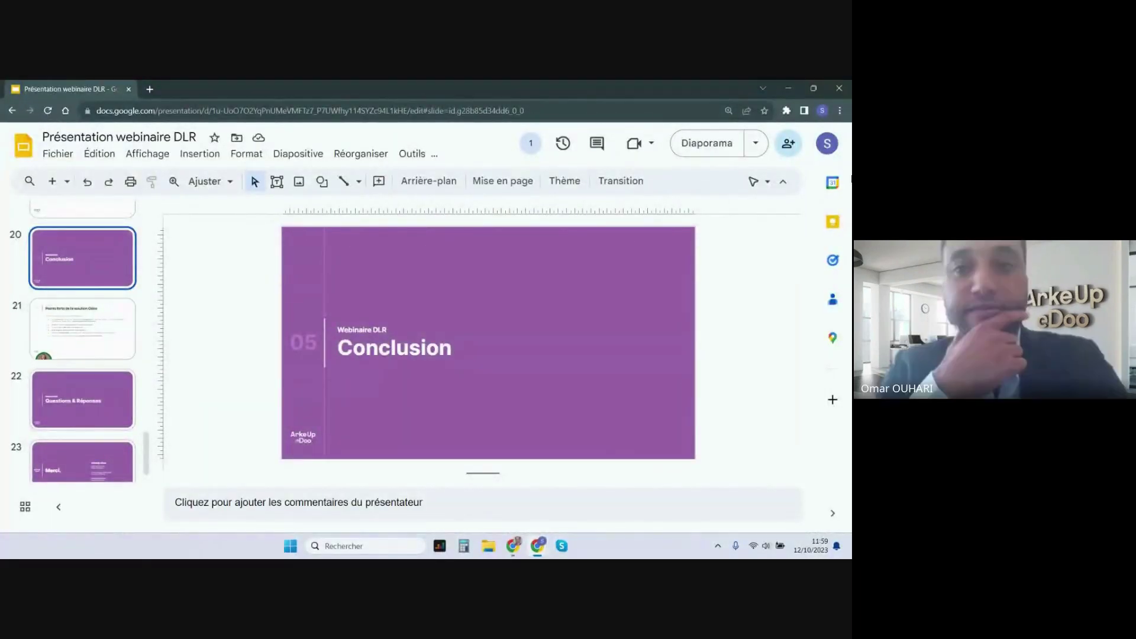
# In Google Slides, start the slideshow from the Conclusion slide and advance to the "Points forts de la solution Odoo" slide.
pyautogui.click(704, 144)
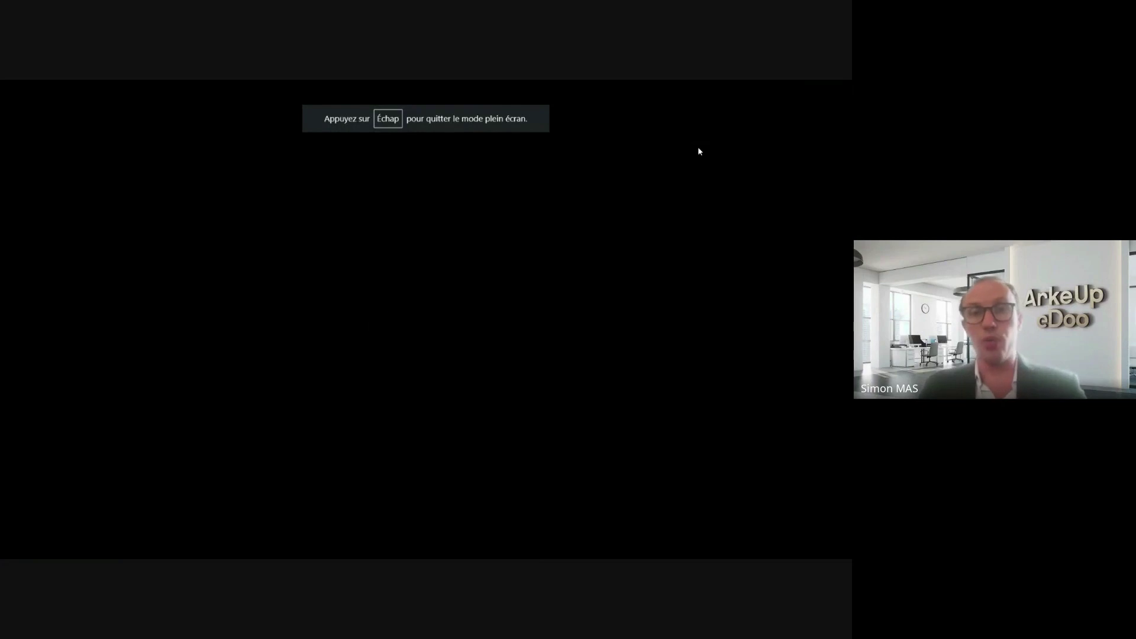
pyautogui.press('Right')
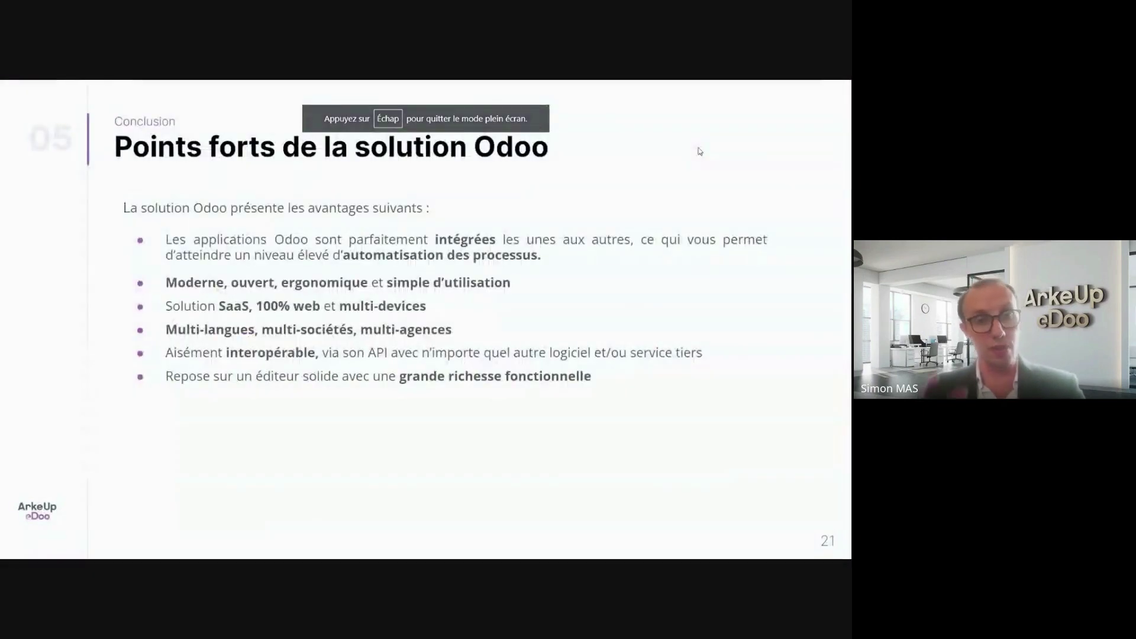